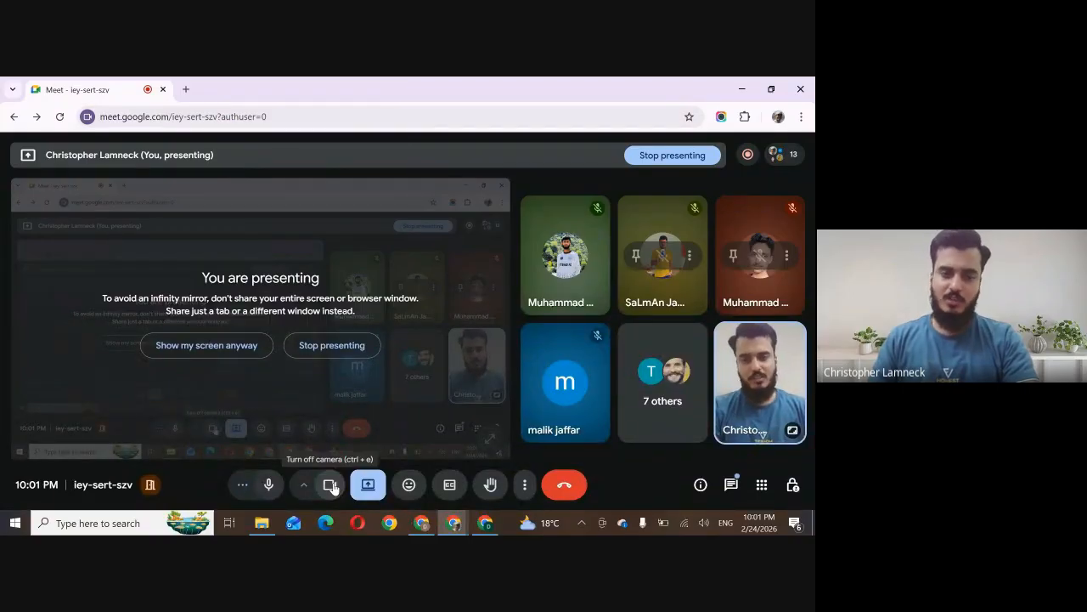
# Turn off the meeting camera and switch to the Copy of Bathroom Remodel spreadsheet in Google Sheets
pyautogui.click(330, 485)
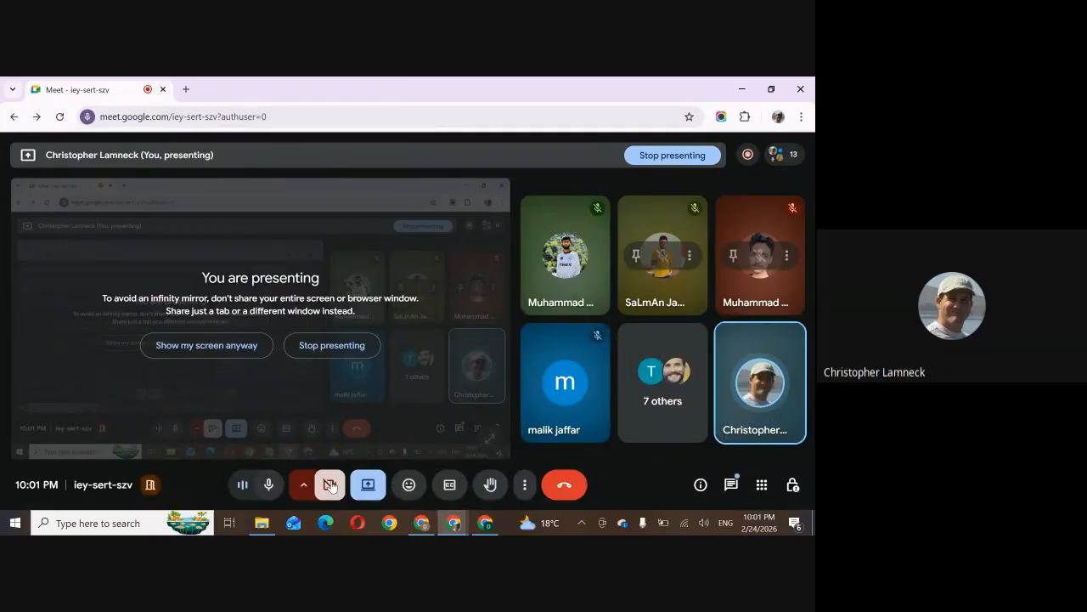
pyautogui.click(421, 522)
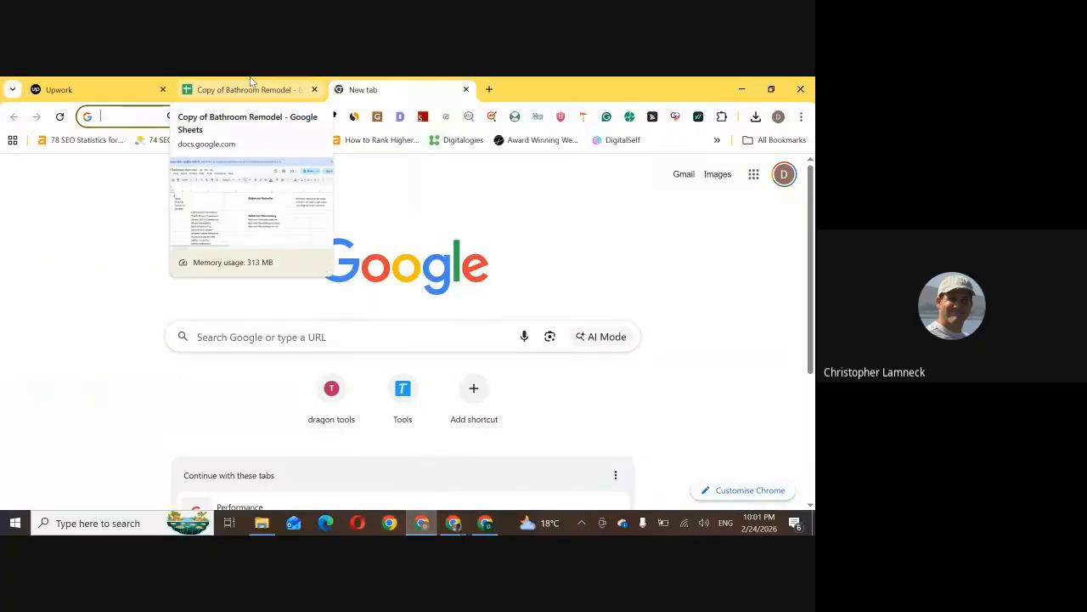
pyautogui.click(252, 88)
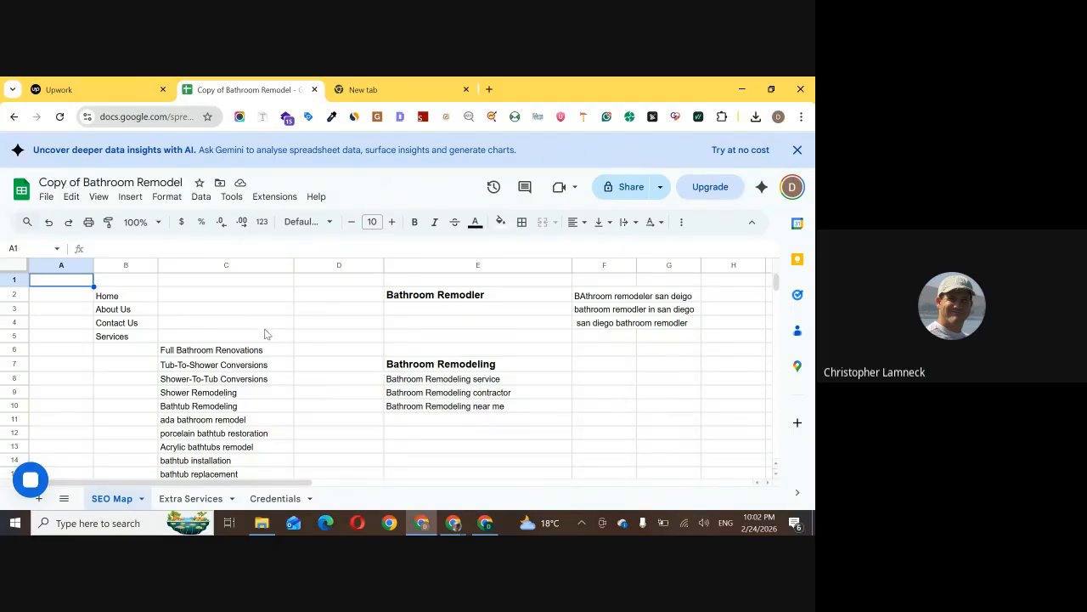
# Examine the page structure, target keywords and service pages listed on the SEO Map sheet
pyautogui.moveTo(431, 299); pyautogui.dragTo(608, 417)
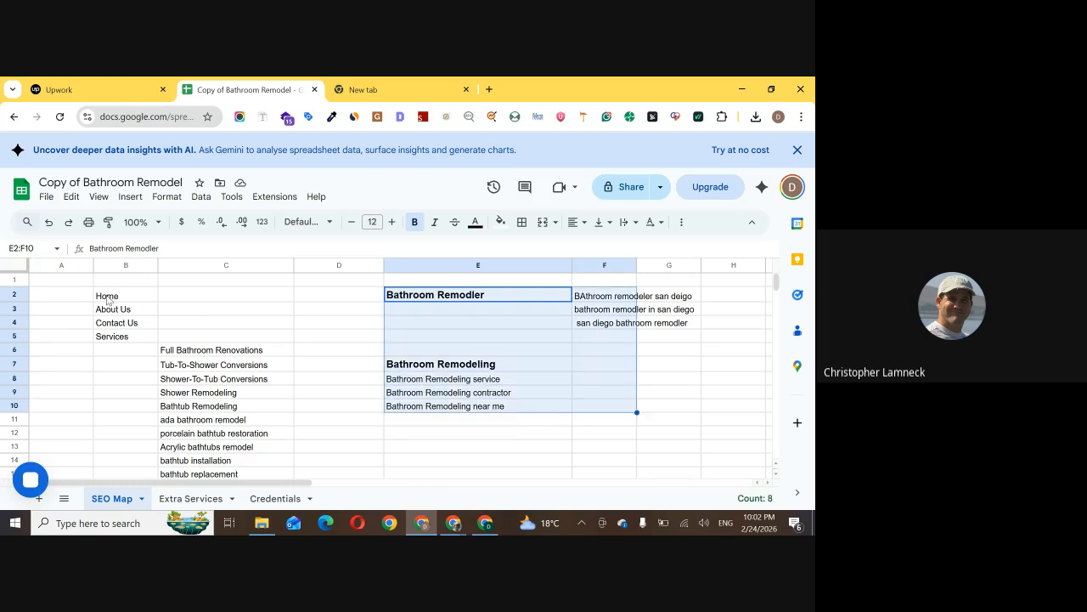
pyautogui.scroll(-3, 223, 344)
pyautogui.scroll(-8, 223, 344)
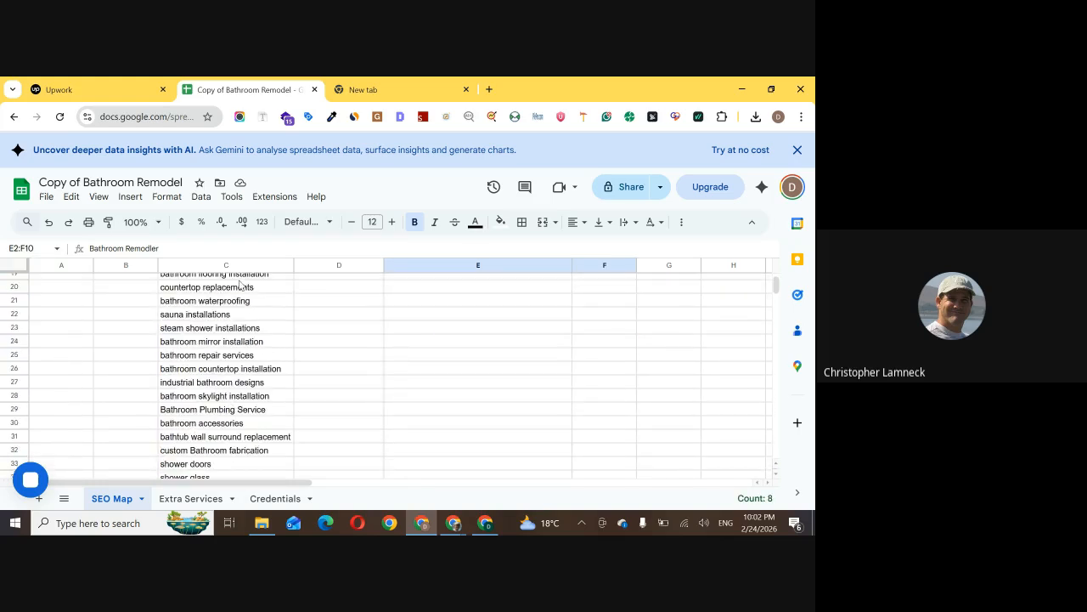
pyautogui.scroll(8, 224, 344)
pyautogui.scroll(3, 221, 350)
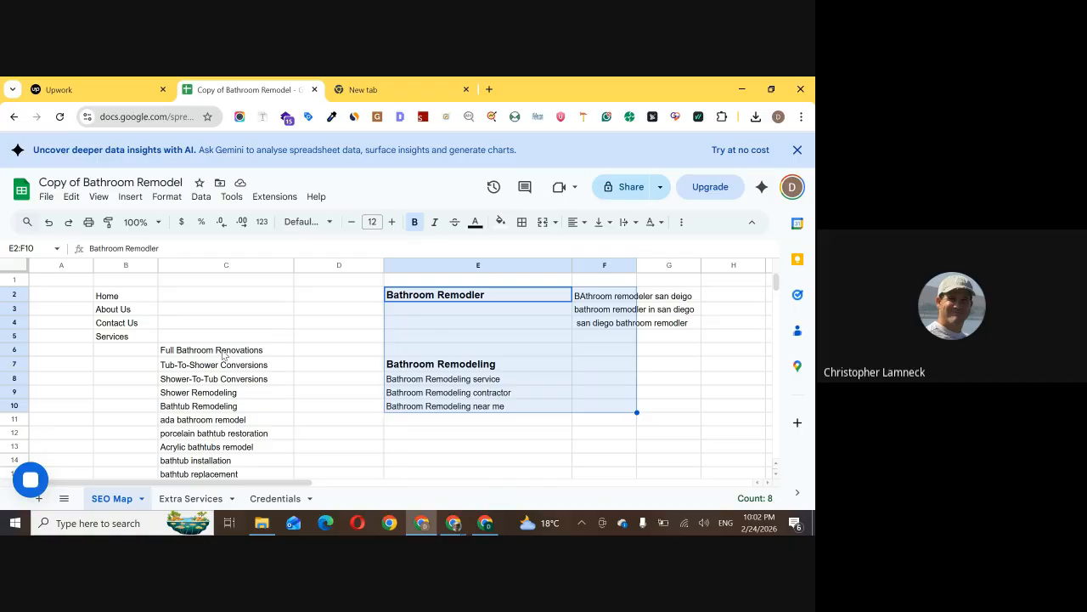
pyautogui.click(182, 350)
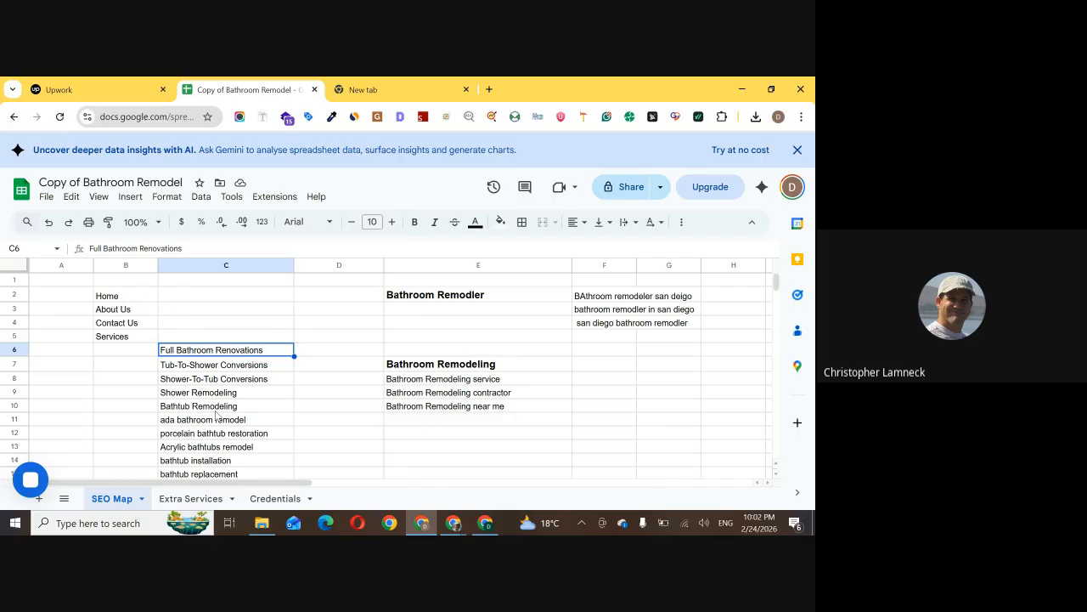
pyautogui.moveTo(262, 351); pyautogui.dragTo(273, 421)
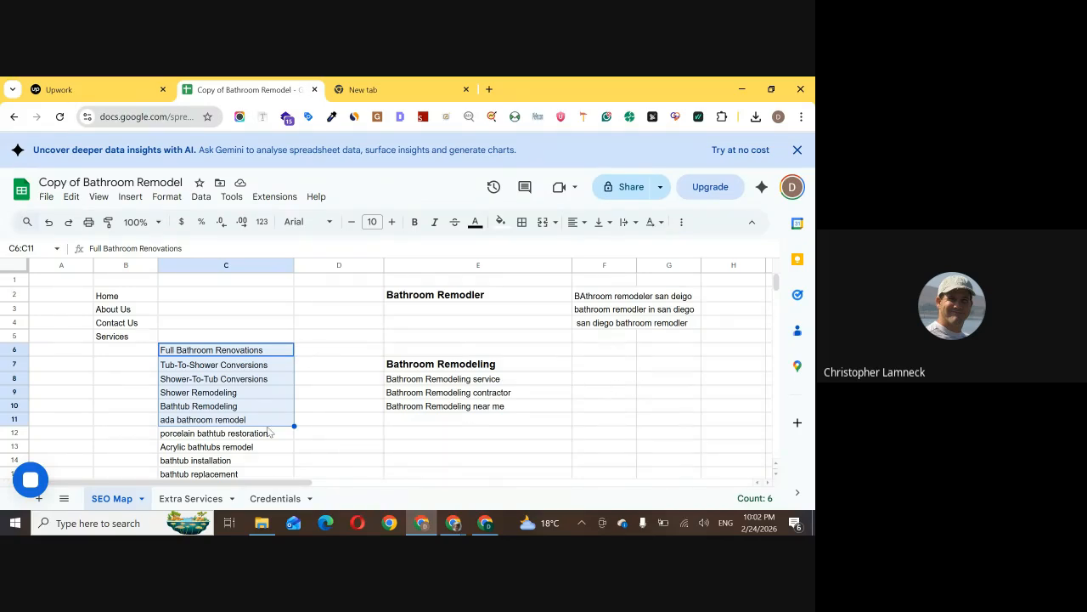
# Add a new sheet and enter "web design" and "content writing" in cells C2 and C3
pyautogui.click(38, 499)
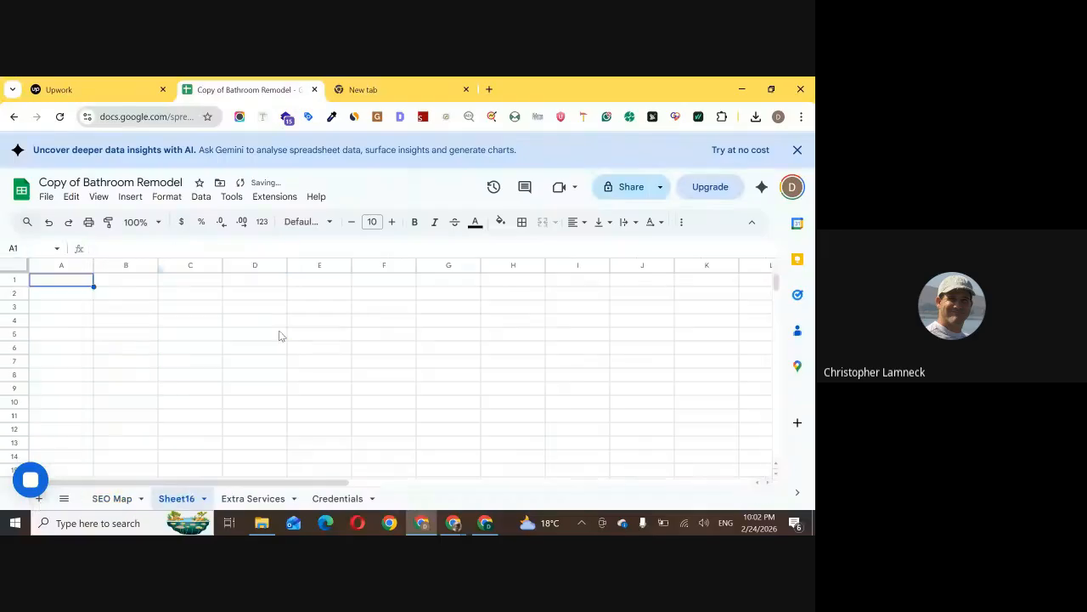
pyautogui.click(185, 295)
pyautogui.write('we')
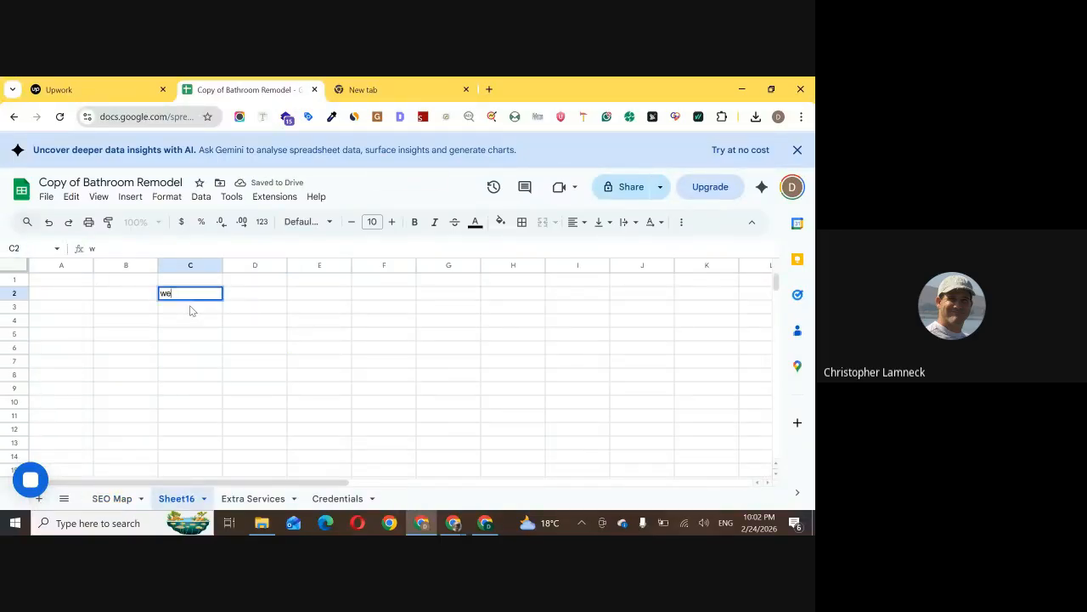
pyautogui.write('b design')
pyautogui.press('Return')
pyautogui.write('cont')
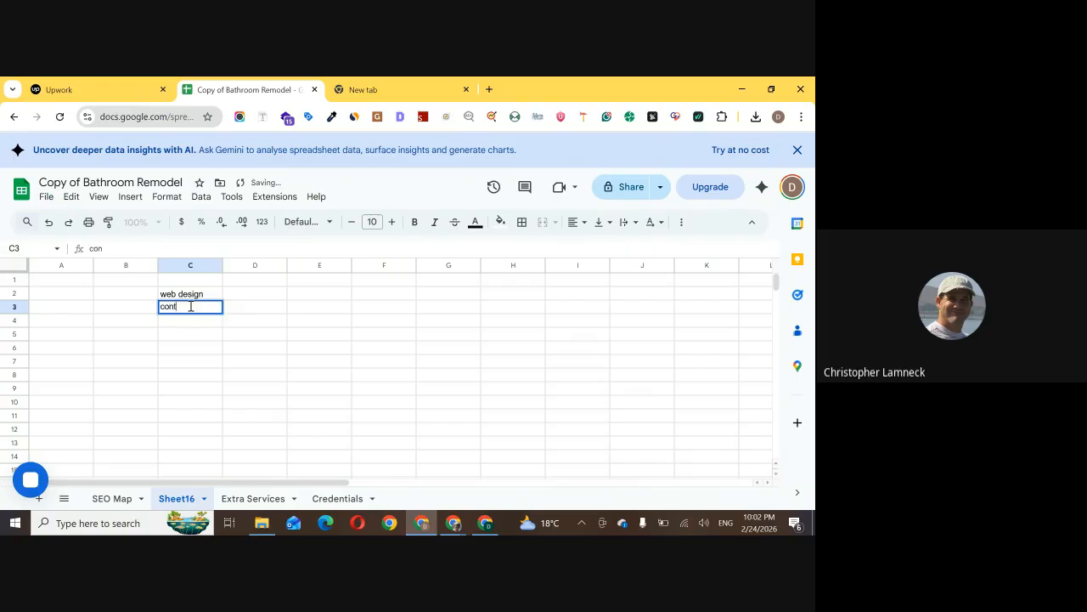
pyautogui.write('ent writing')
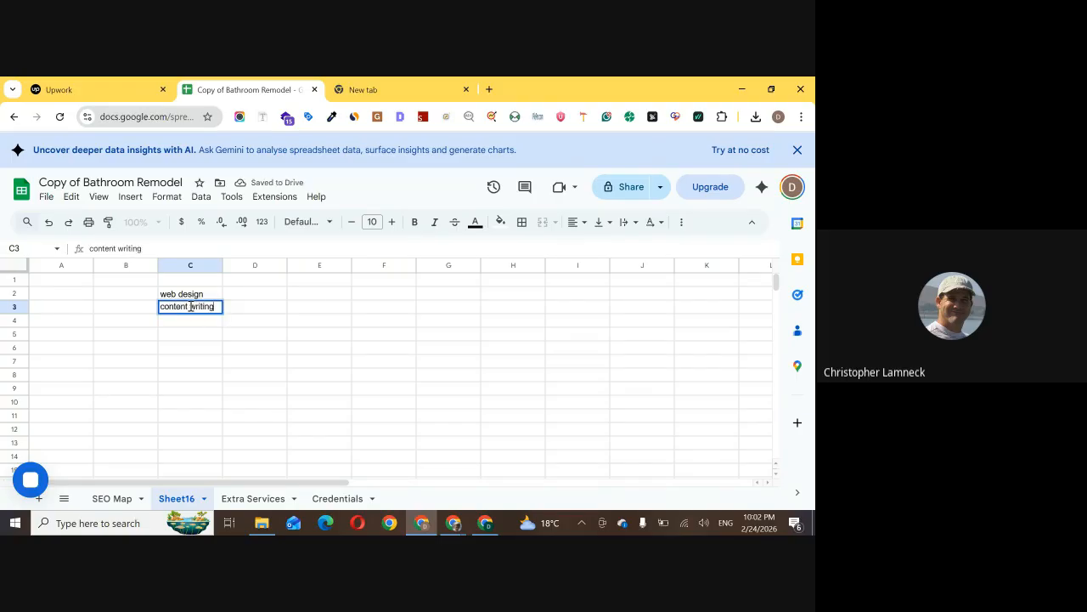
pyautogui.press('Return')
# Extend the service list in C4:C6 with "seo", "graphic design" and "PPC"
pyautogui.write('seo')
pyautogui.press('Return')
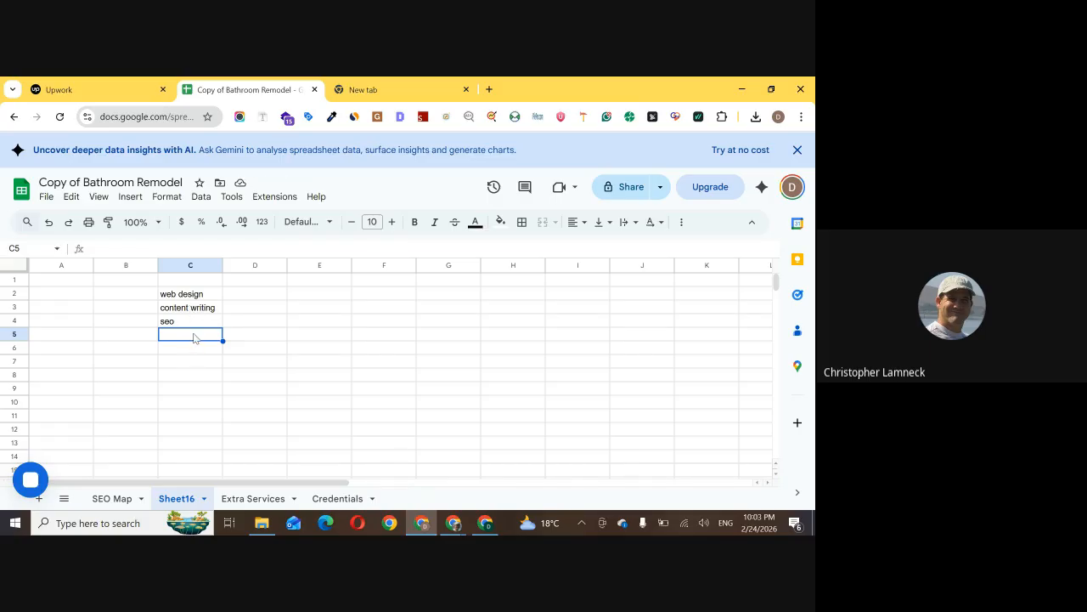
pyautogui.write('graphic')
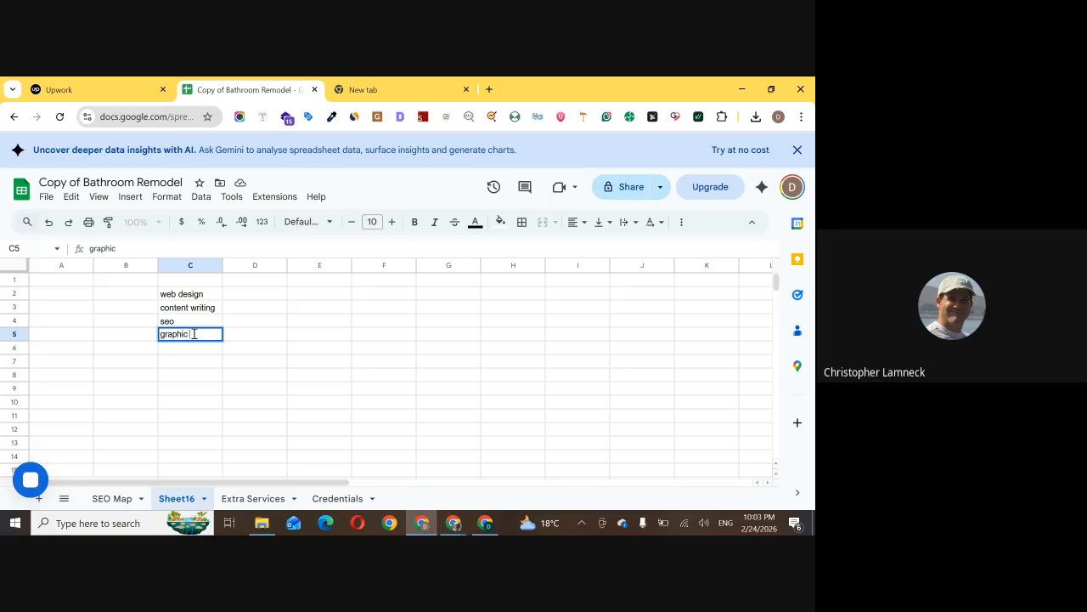
pyautogui.write(' design')
pyautogui.press('Return')
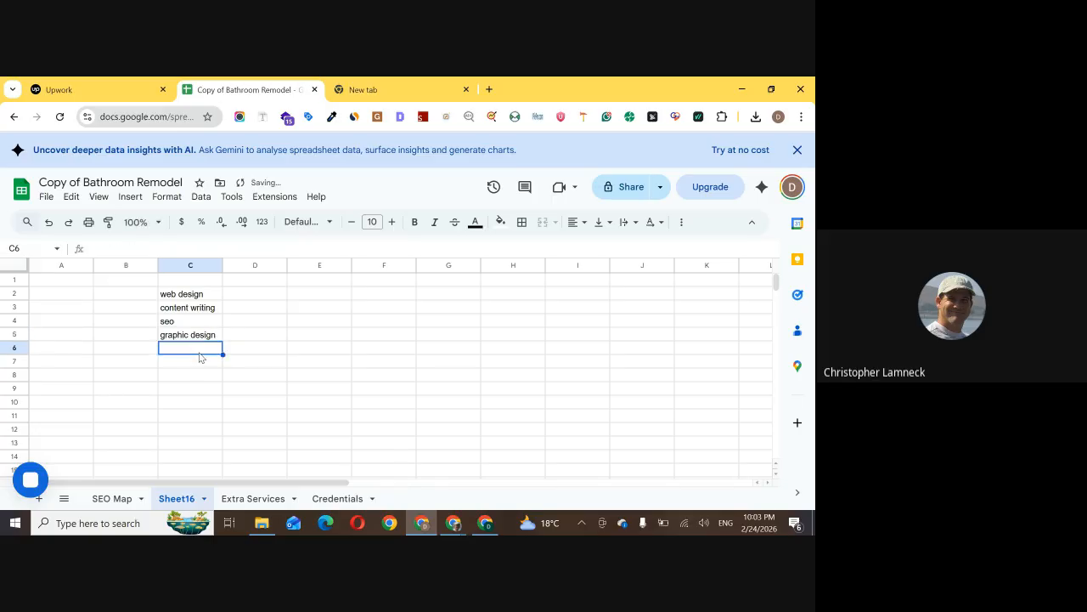
pyautogui.write('PPS')
pyautogui.write('C')
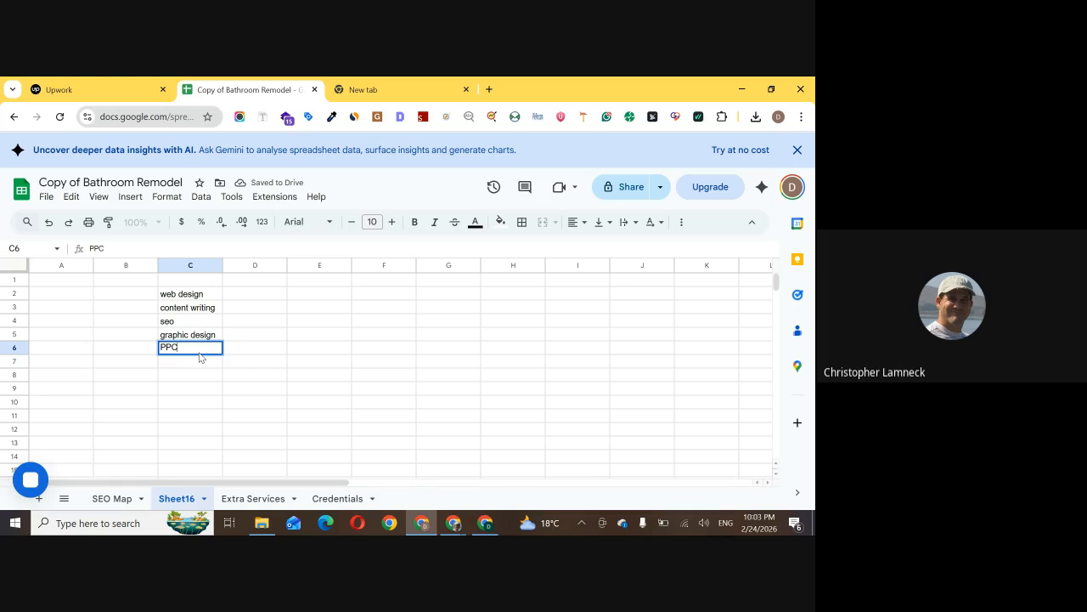
pyautogui.click(205, 355)
pyautogui.moveTo(214, 299); pyautogui.dragTo(213, 354)
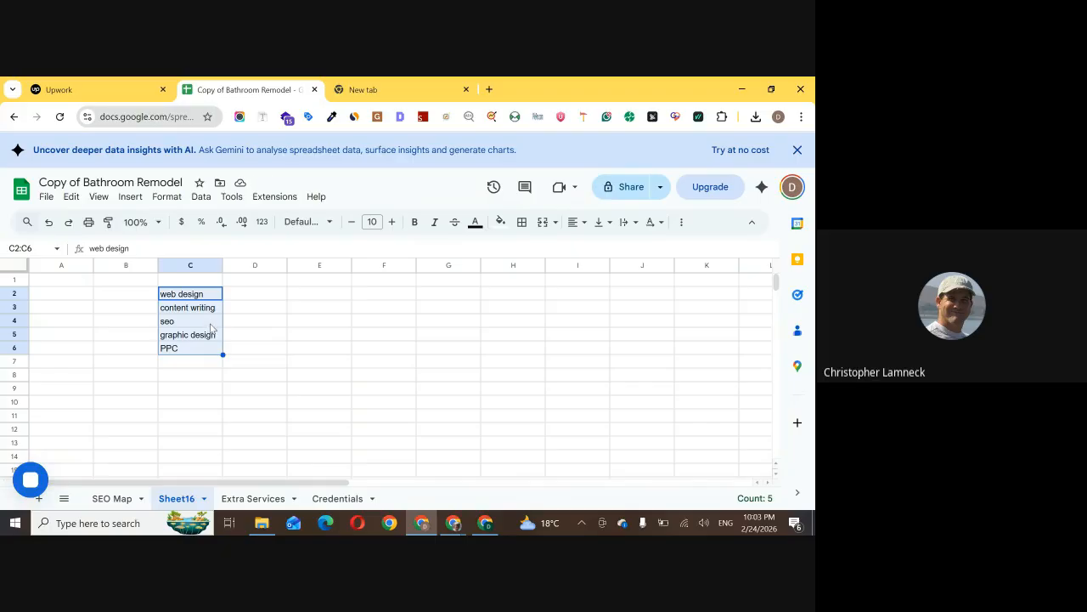
# Enter the SEO sub-services "LOcal SEO", "Saas SEO" and "Ecom SEO" in cells E4:E6
pyautogui.click(243, 322)
pyautogui.click(294, 323)
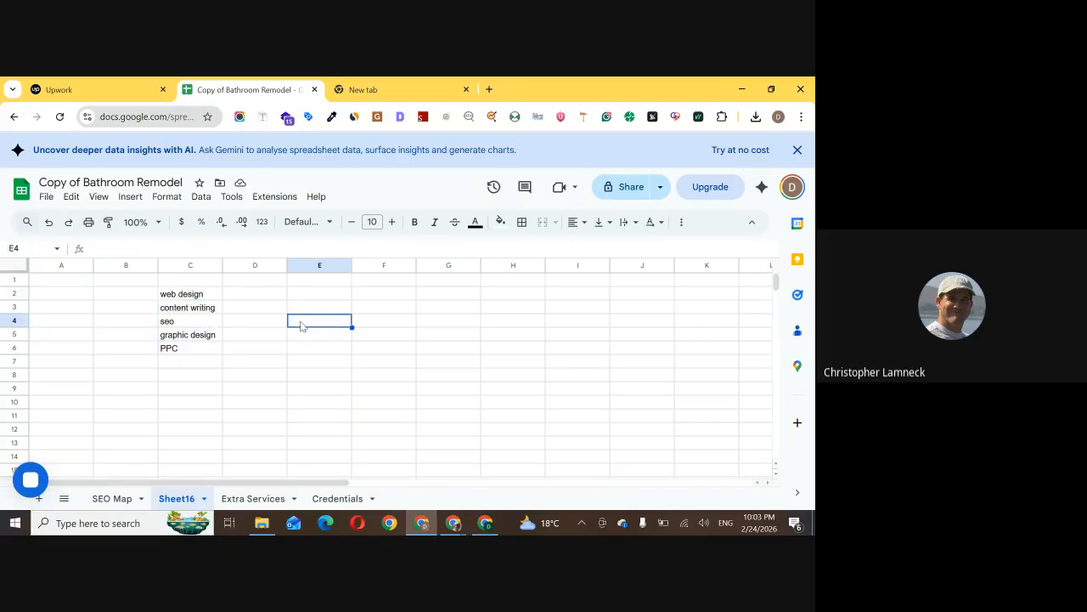
pyautogui.write('LOcal SEO')
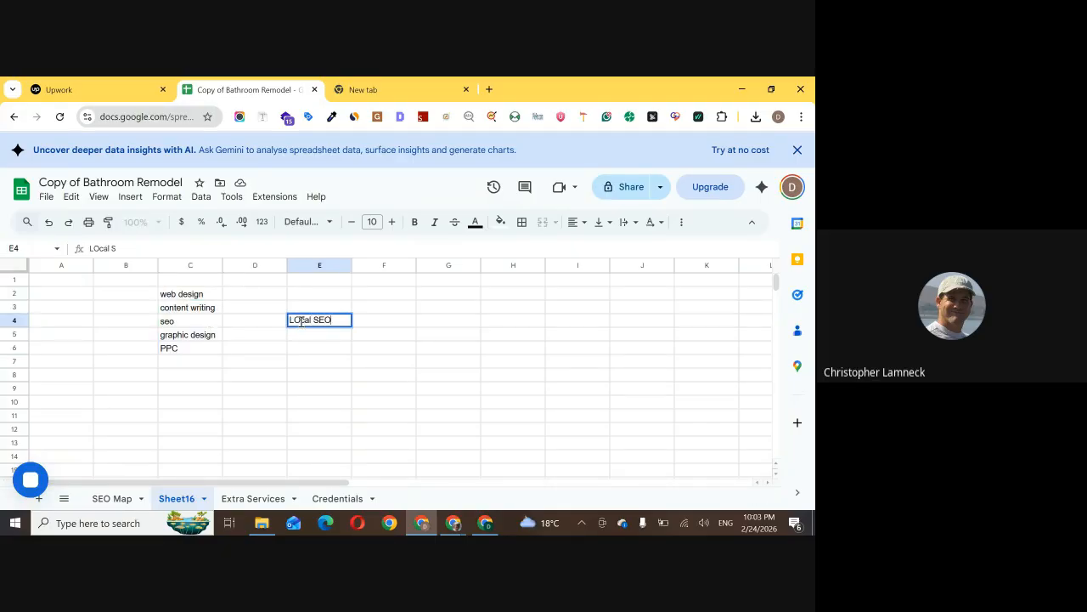
pyautogui.press('Return')
pyautogui.write('Saas SEO')
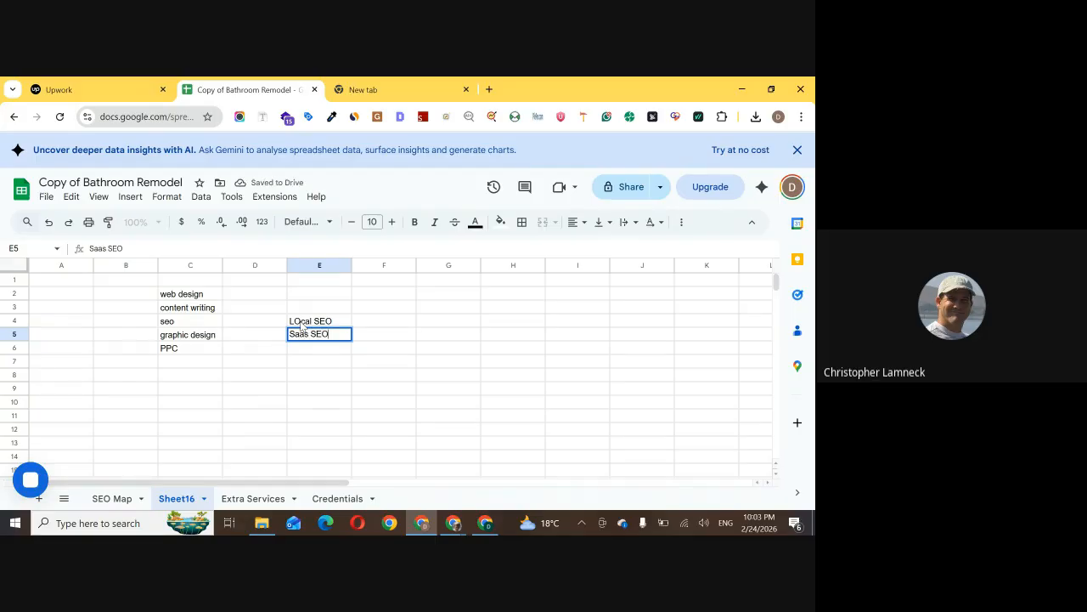
pyautogui.press('Return')
pyautogui.write('Ec')
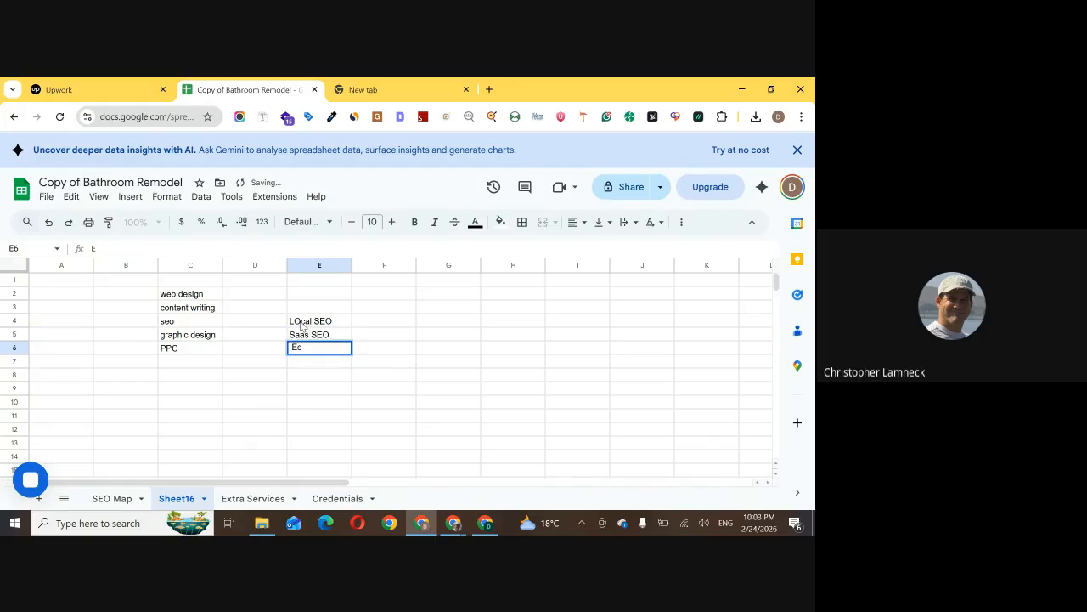
pyautogui.write('om SEO')
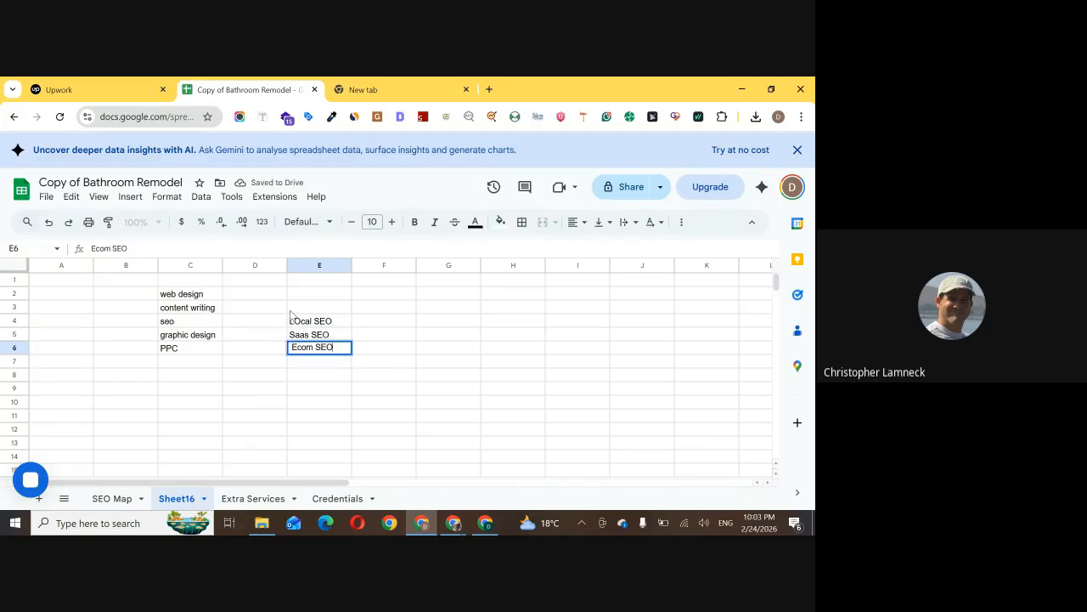
pyautogui.click(405, 301)
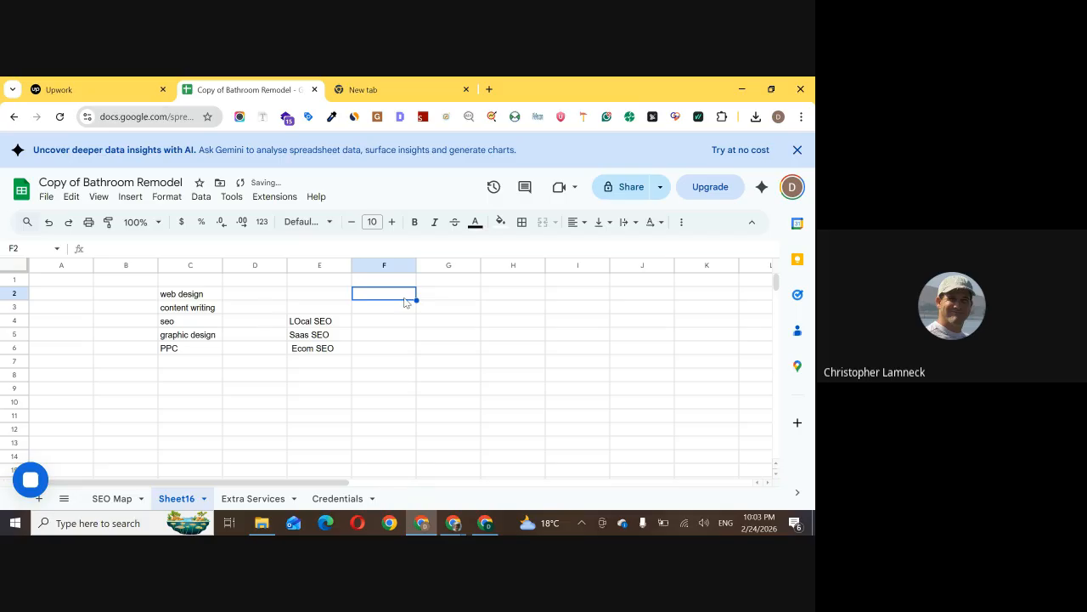
# Review the list of bathroom services in column C of the SEO Map sheet again
pyautogui.click(107, 500)
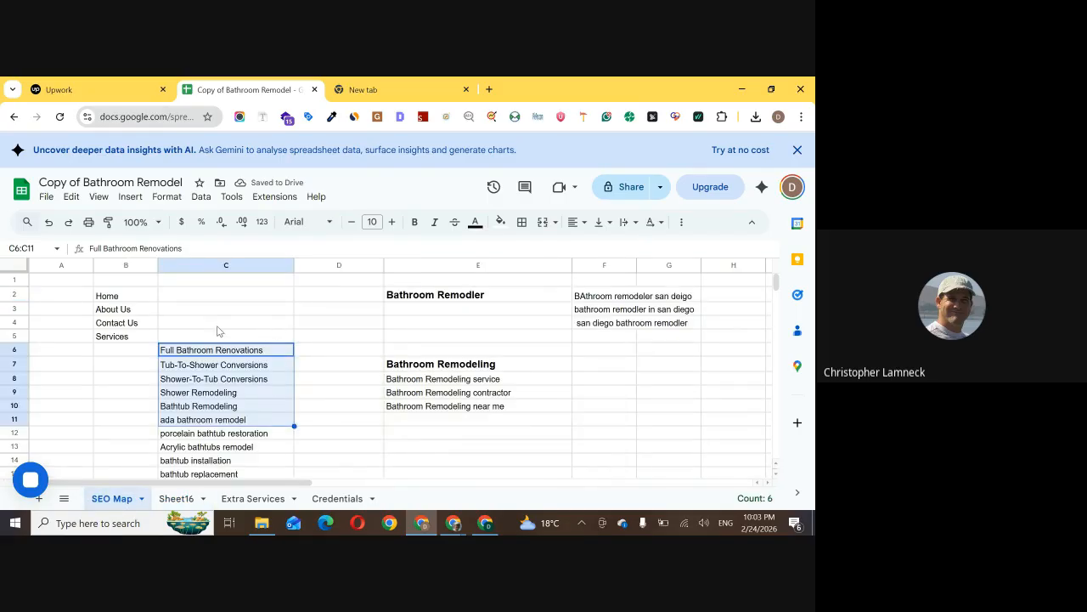
pyautogui.scroll(-3, 261, 399)
pyautogui.scroll(3, 251, 337)
pyautogui.moveTo(274, 425); pyautogui.dragTo(280, 355)
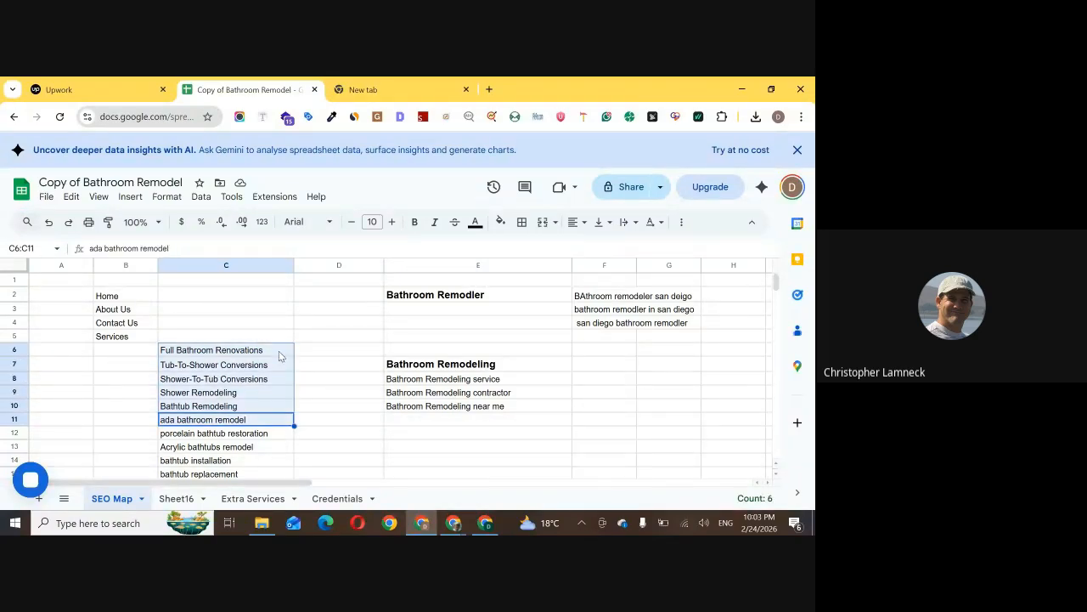
pyautogui.scroll(-2, 265, 373)
pyautogui.scroll(-5, 261, 378)
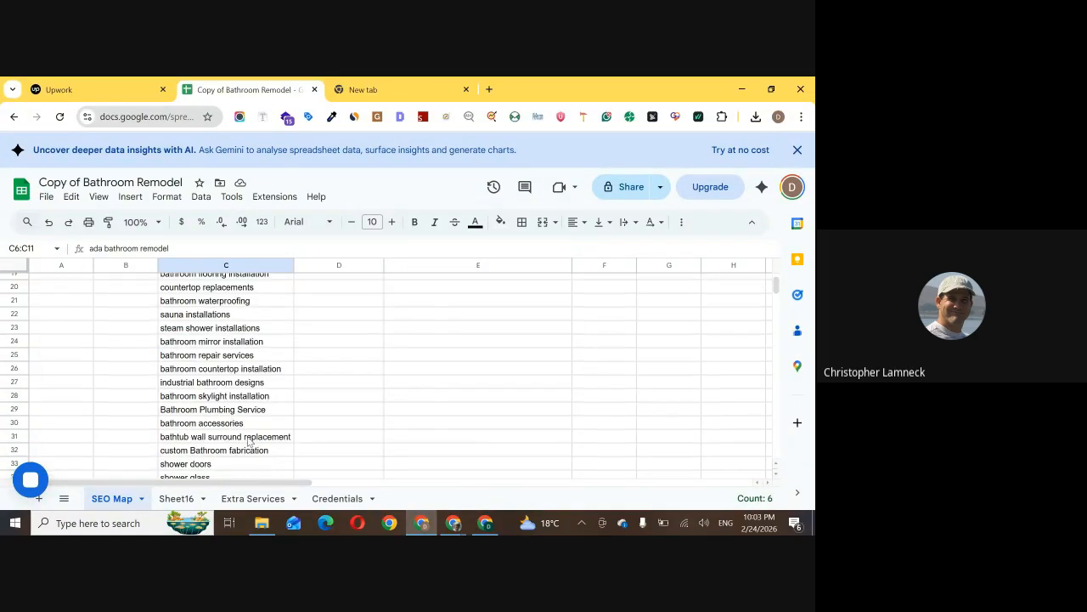
# On Sheet16, move "graphic design" and "PPC" from C5:C6 down to C8:C9
pyautogui.click(176, 498)
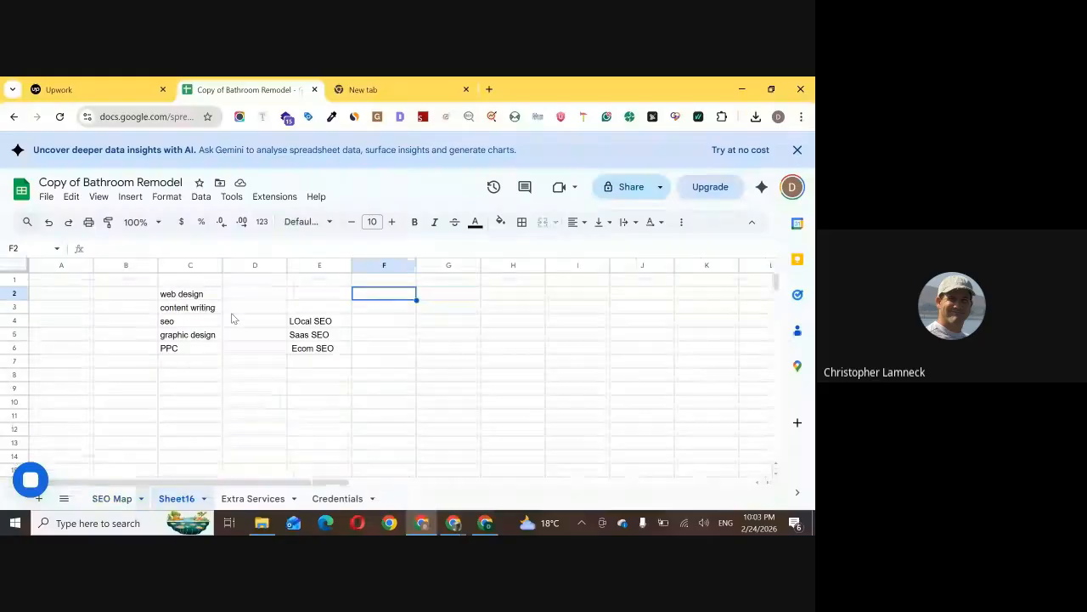
pyautogui.moveTo(194, 337); pyautogui.dragTo(193, 351)
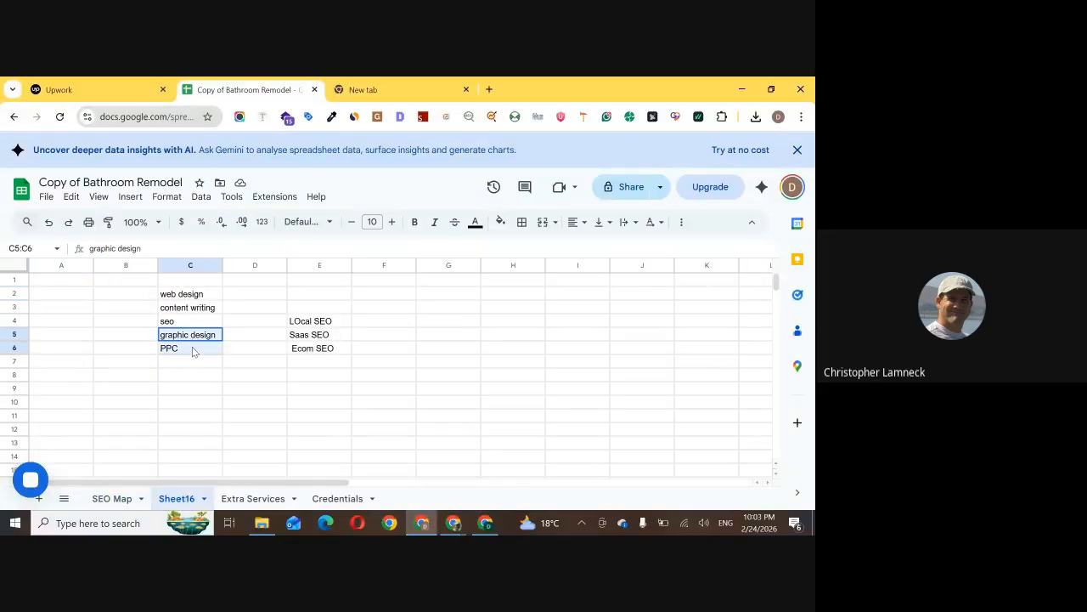
pyautogui.hotkey('ctrl', 'c')
pyautogui.click(188, 371)
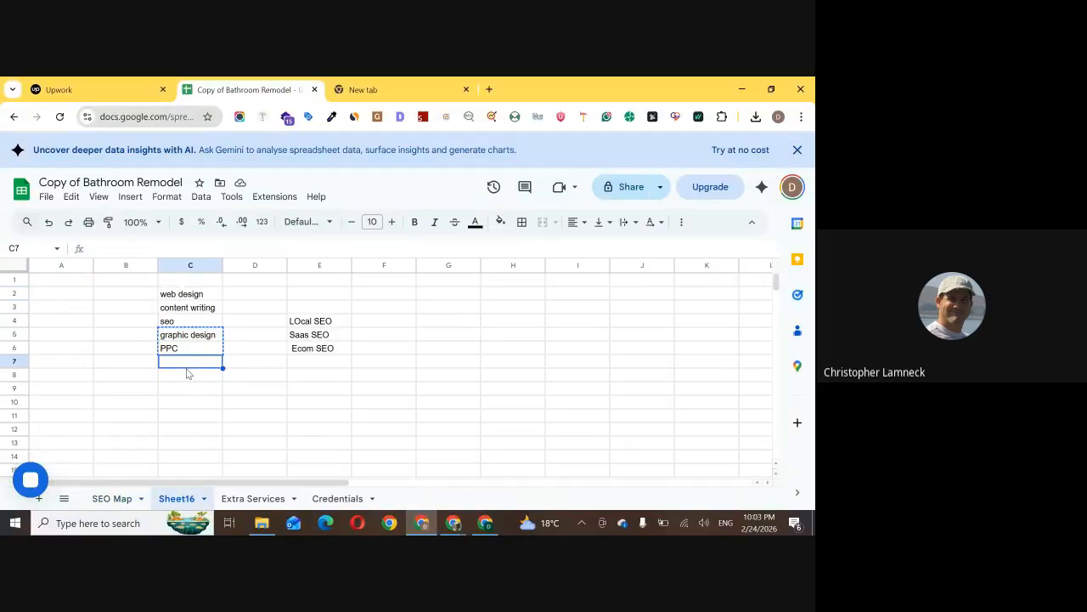
pyautogui.click(186, 380)
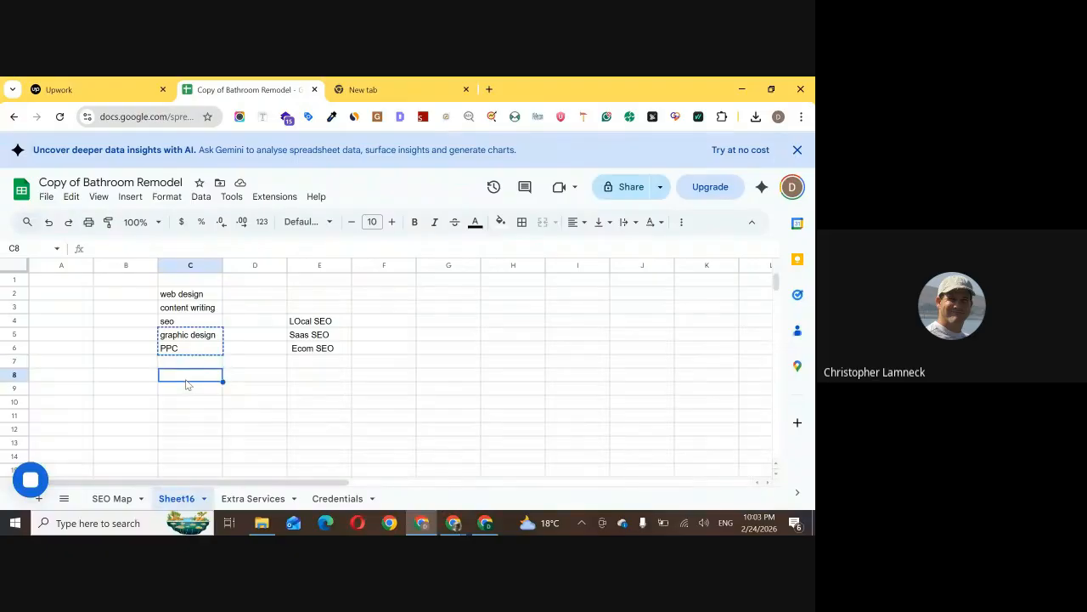
pyautogui.hotkey('ctrl', 'v')
# Move the three SEO sub-services from E4:E6 to D5:D7, beneath and beside the seo entry
pyautogui.moveTo(313, 322); pyautogui.dragTo(314, 349)
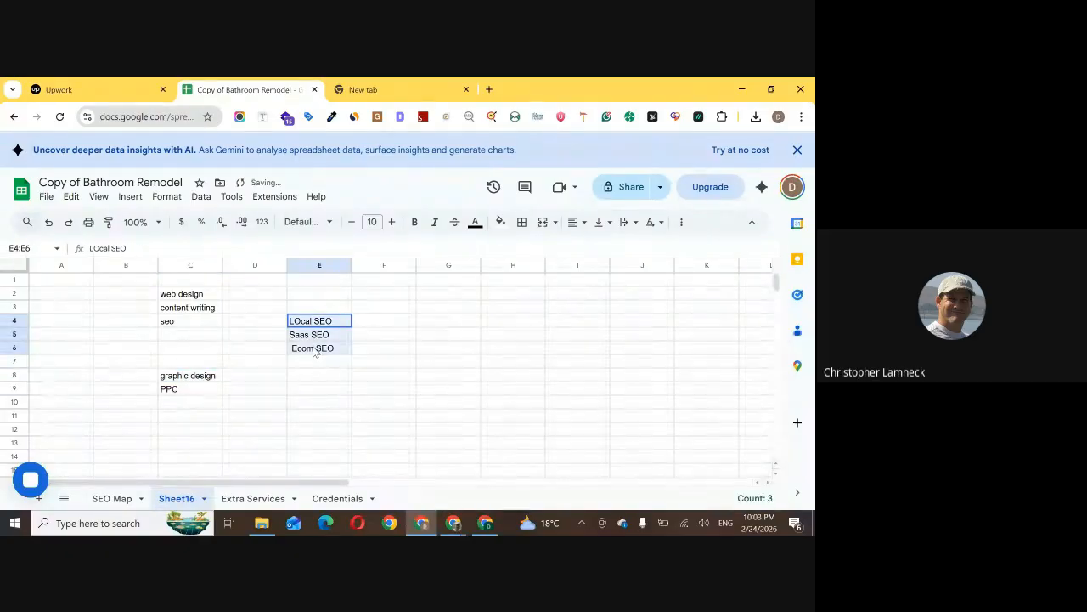
pyautogui.hotkey('ctrl', 'x')
pyautogui.click(247, 335)
pyautogui.hotkey('ctrl', 'v')
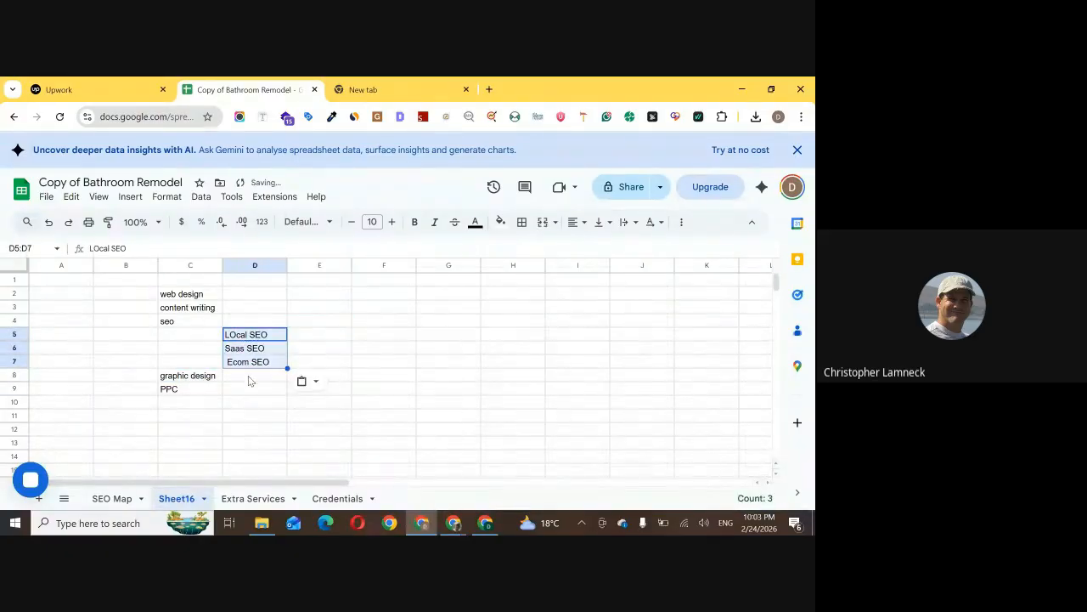
# Enter "On Page SEO", "Off Page SEO" and "Technical SEO" in D8:D10, and move "graphic design" and "PPC" down to C11:C12
pyautogui.click(253, 379)
pyautogui.write('On')
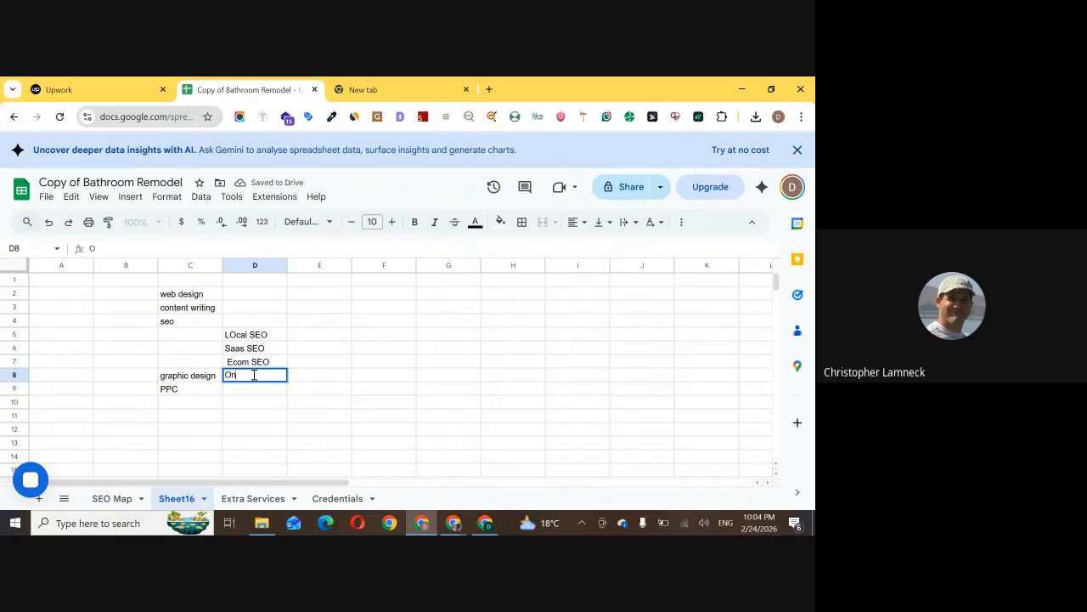
pyautogui.write(' Page SEO')
pyautogui.press('Return')
pyautogui.write('O')
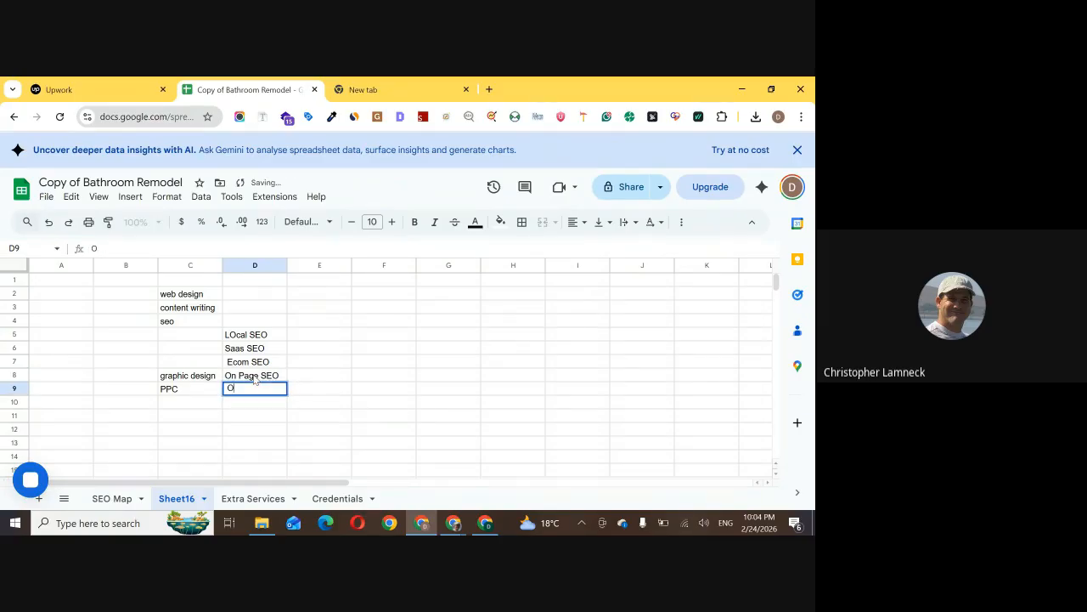
pyautogui.write('ff Page SEO')
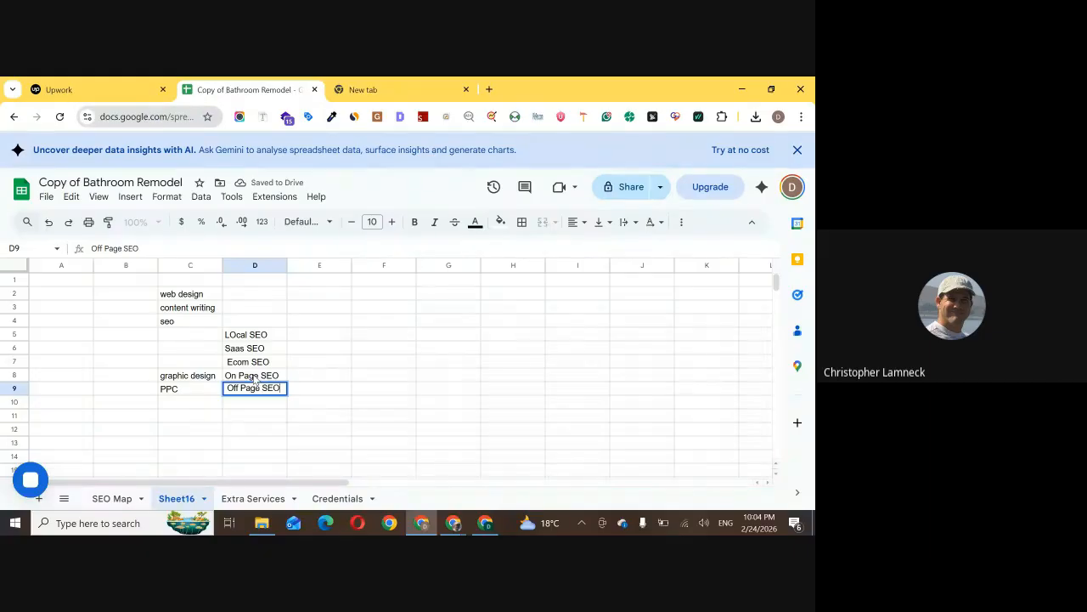
pyautogui.click(266, 408)
pyautogui.write('Tech')
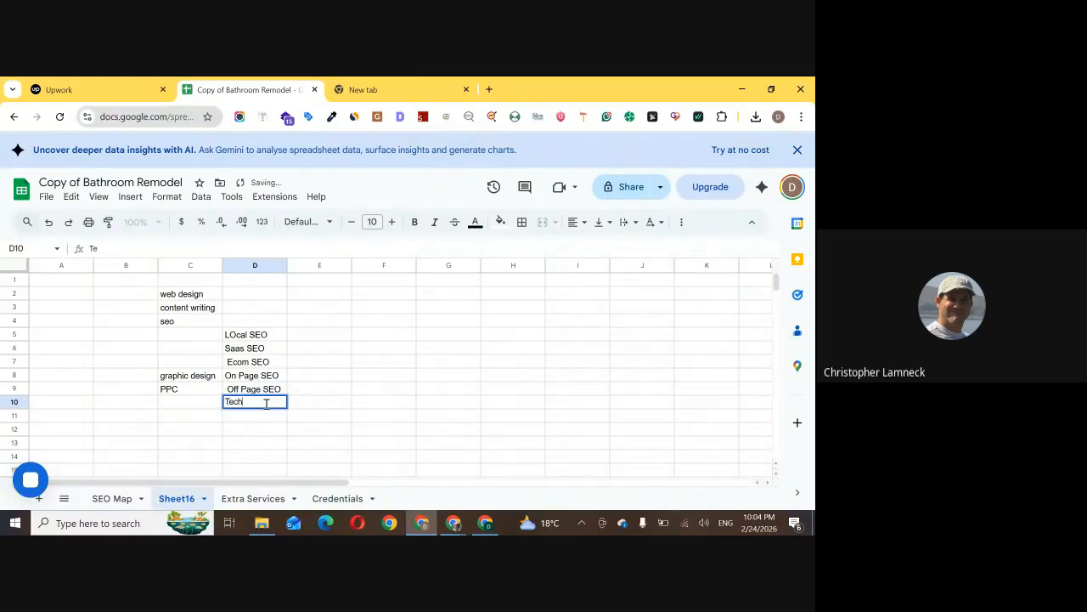
pyautogui.write('nical SEO')
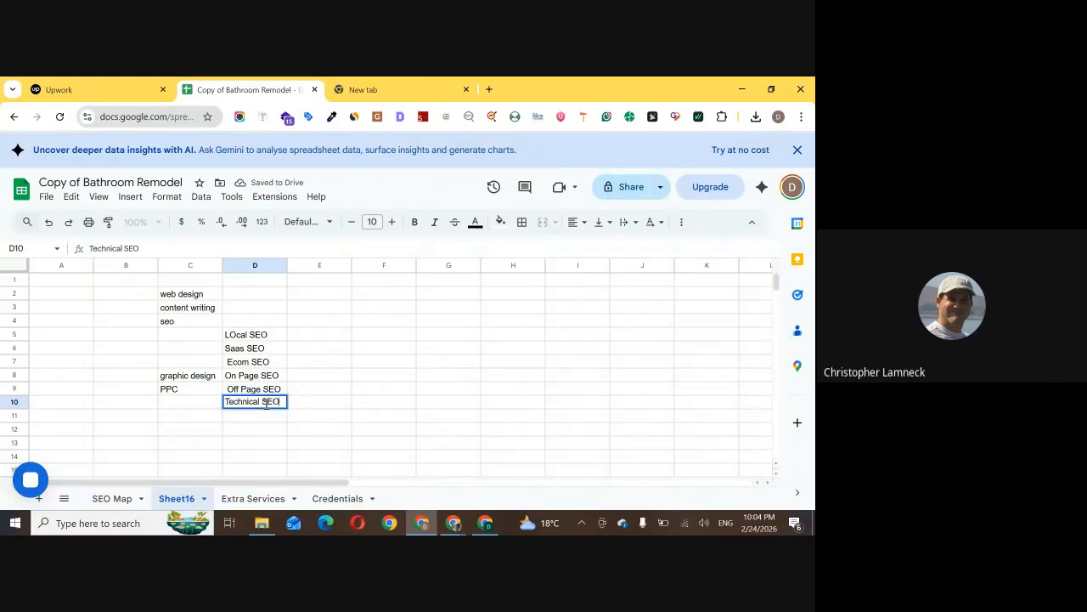
pyautogui.moveTo(214, 378); pyautogui.dragTo(192, 417)
pyautogui.click(247, 419)
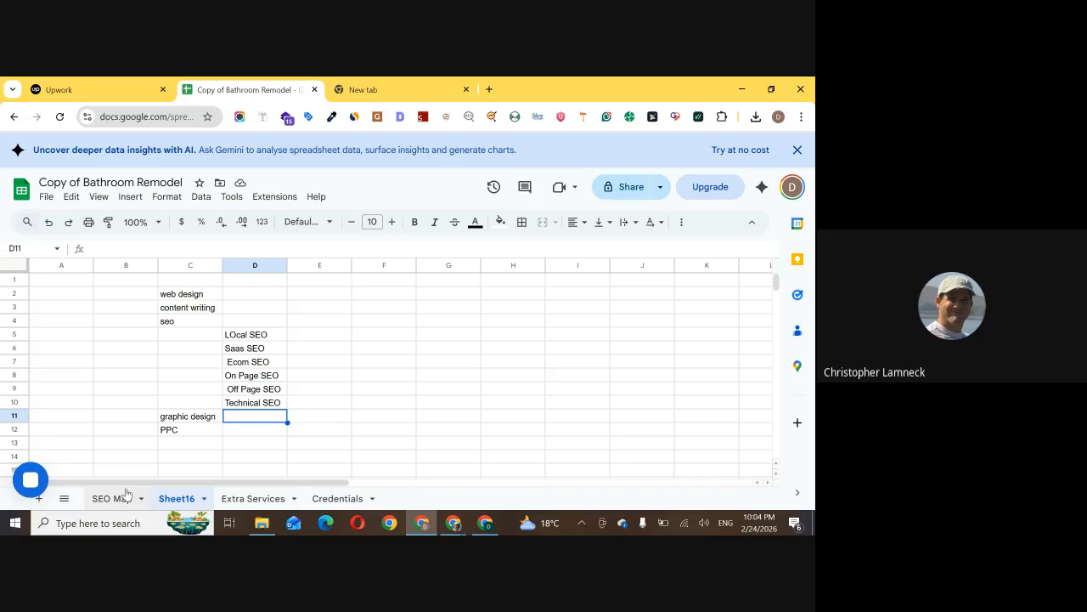
# On the SEO Map sheet, review the Bathroom Remodler and Bathroom Remodeling keyword groups in column E
pyautogui.click(123, 496)
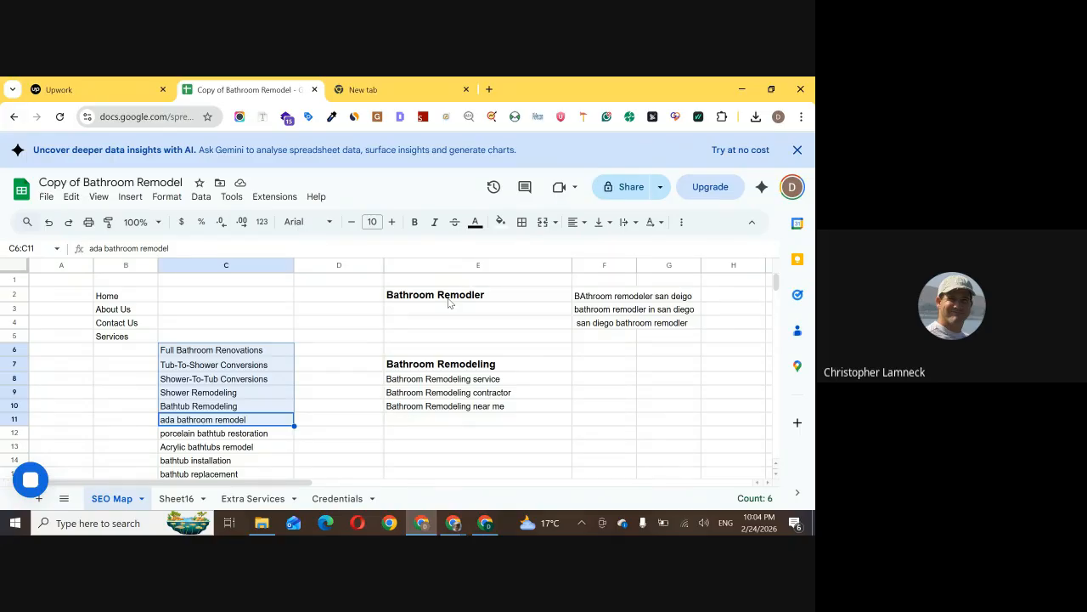
pyautogui.moveTo(502, 296); pyautogui.dragTo(533, 402)
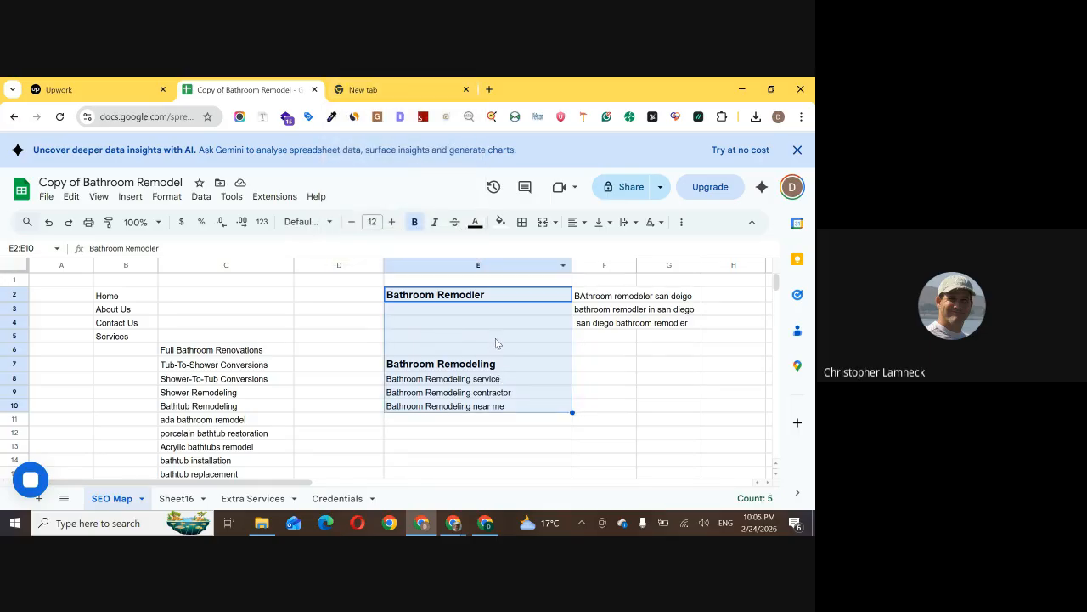
pyautogui.click(516, 366)
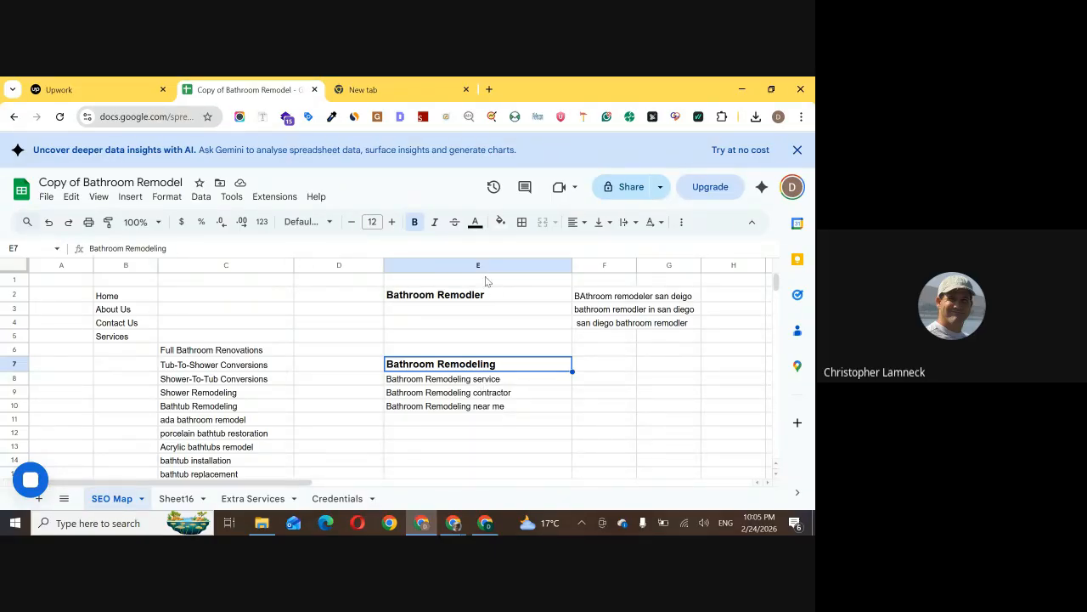
# Switch to the other Chrome window set to a New York location and search Google for "bathroom remodel near me"
pyautogui.click(488, 520)
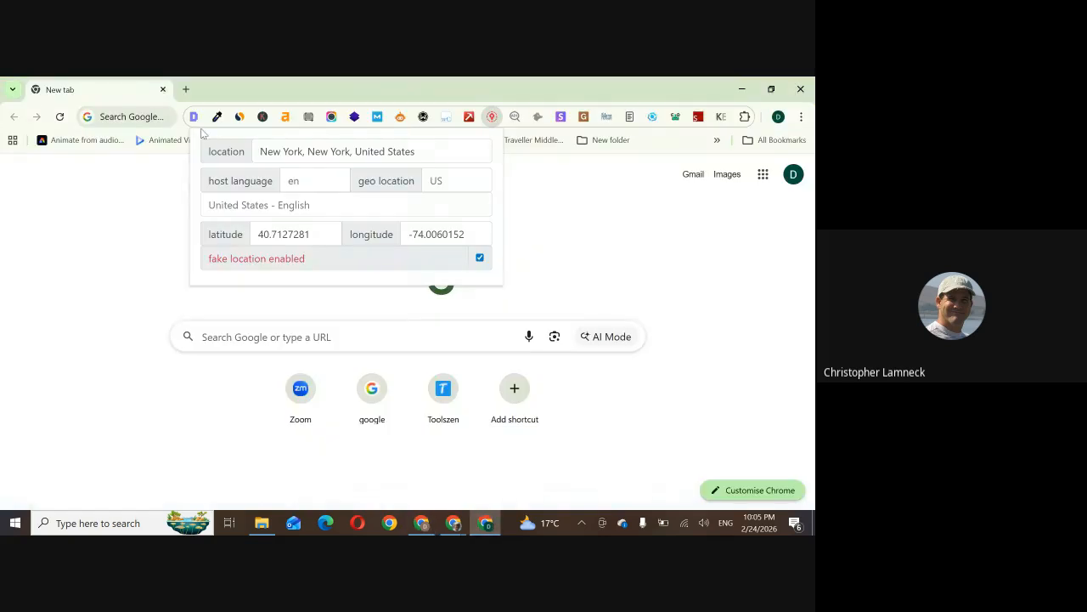
pyautogui.click(585, 267)
pyautogui.click(111, 118)
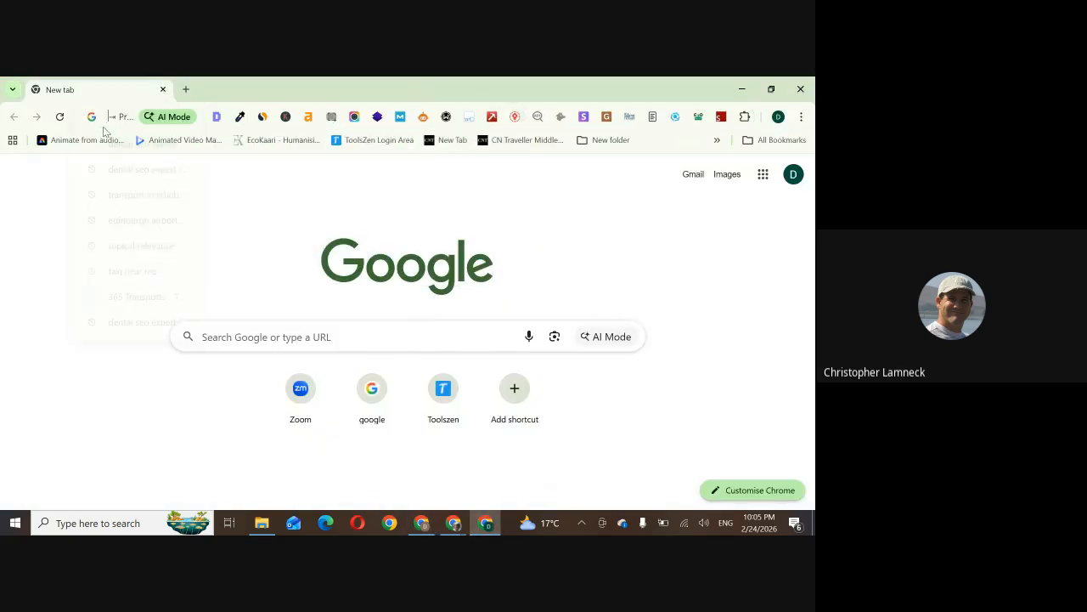
pyautogui.write('bathroom r')
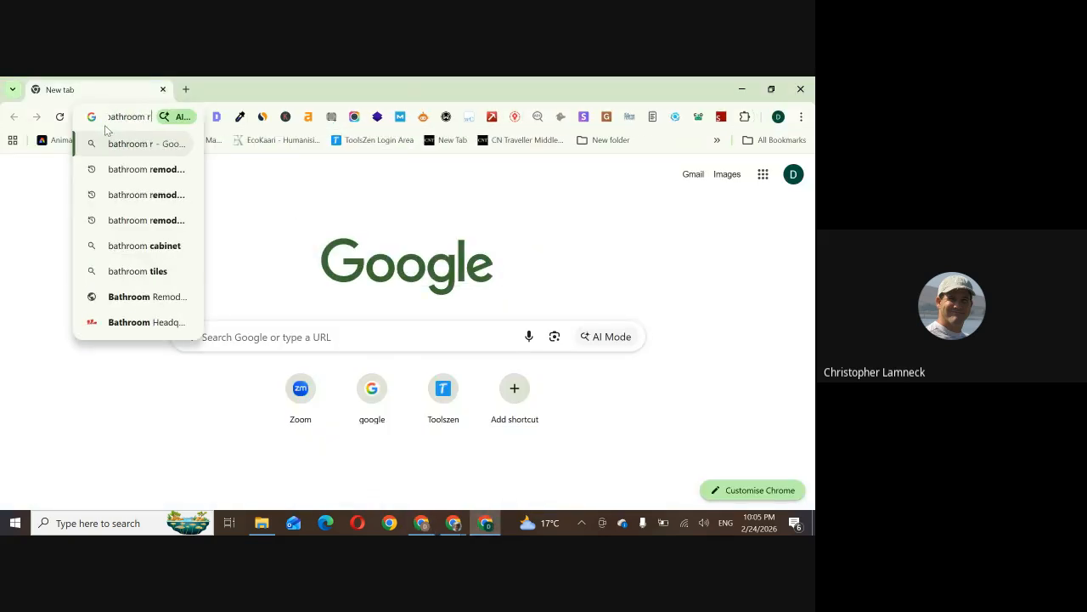
pyautogui.write('emodel near me')
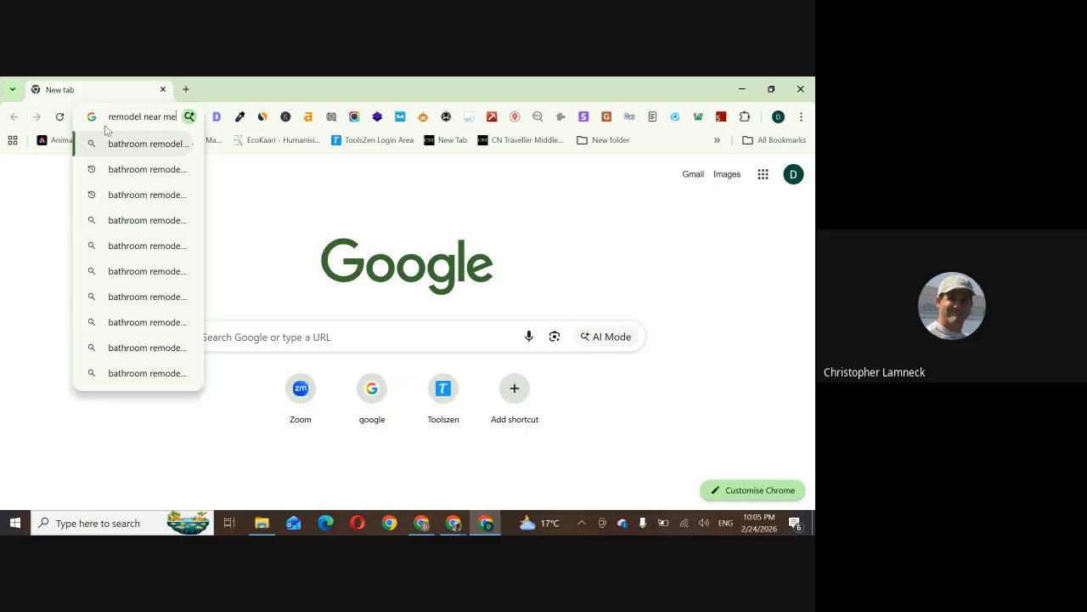
pyautogui.press('Return')
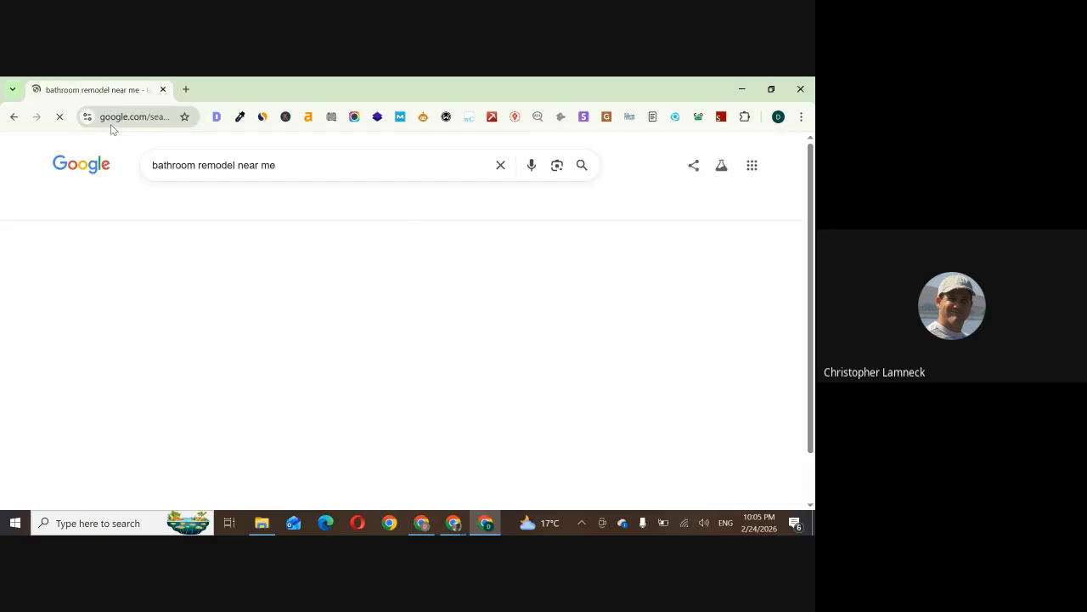
# Look through the organic results and open the brooklynbathroomremodeling.com listing in a new tab
pyautogui.scroll(-1, 203, 277)
pyautogui.scroll(-15, 202, 276)
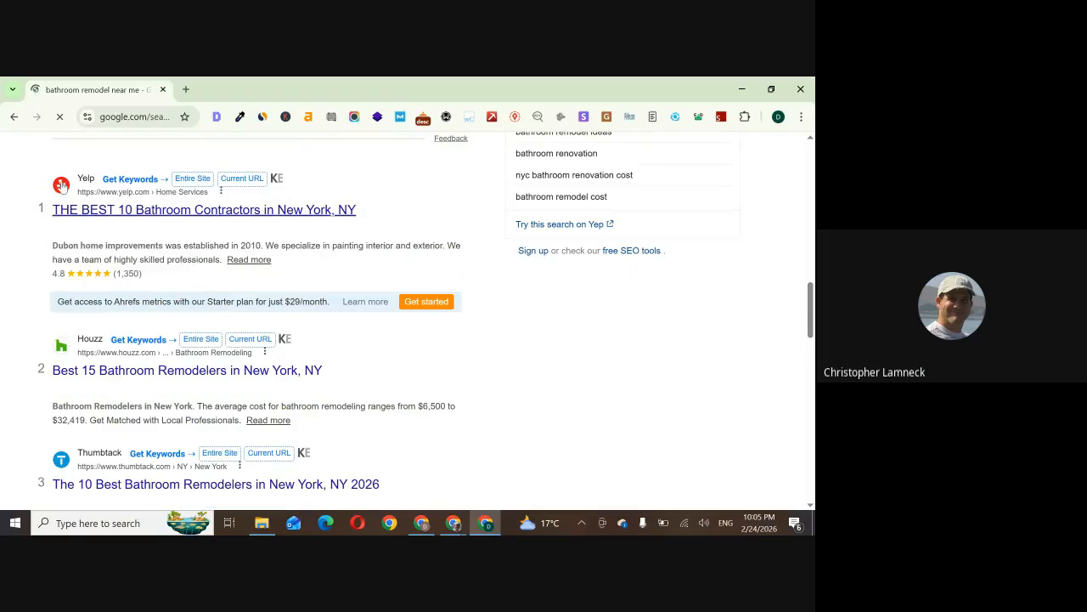
pyautogui.scroll(-5, 111, 418)
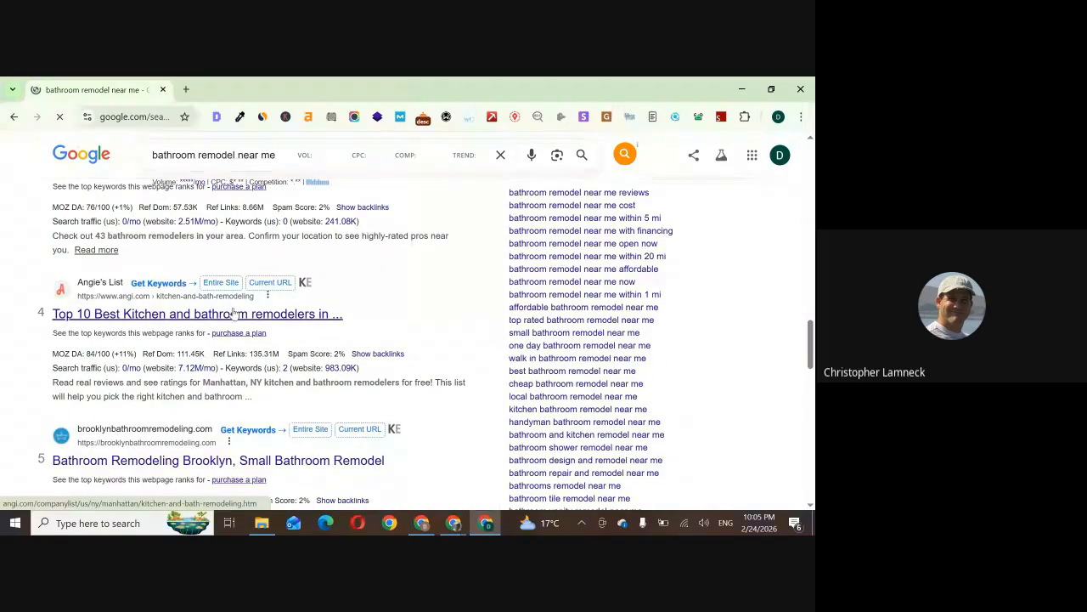
pyautogui.scroll(-2, 169, 356)
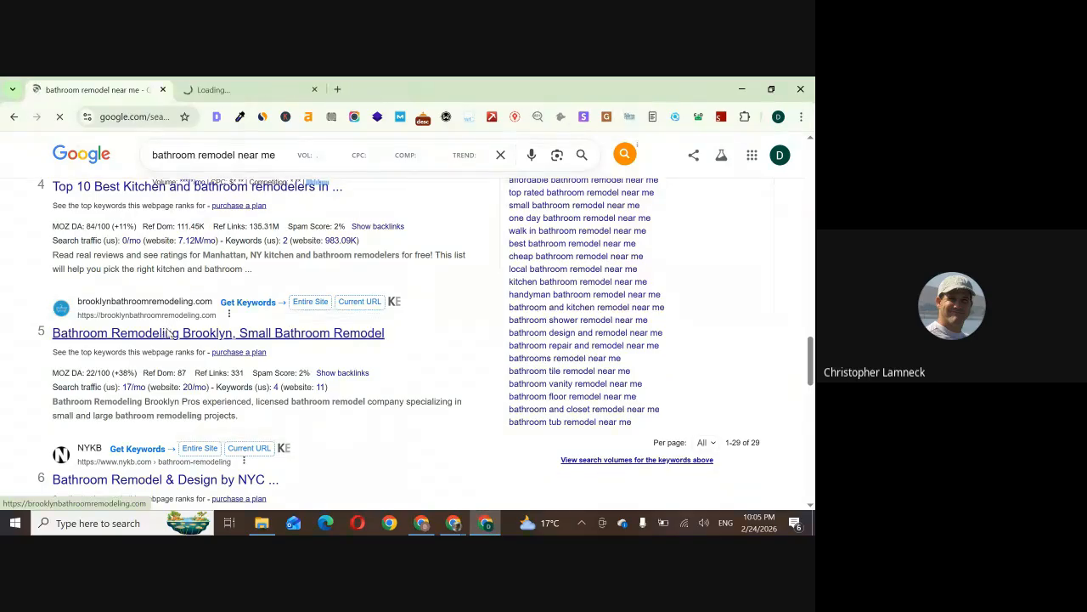
pyautogui.click(299, 85)
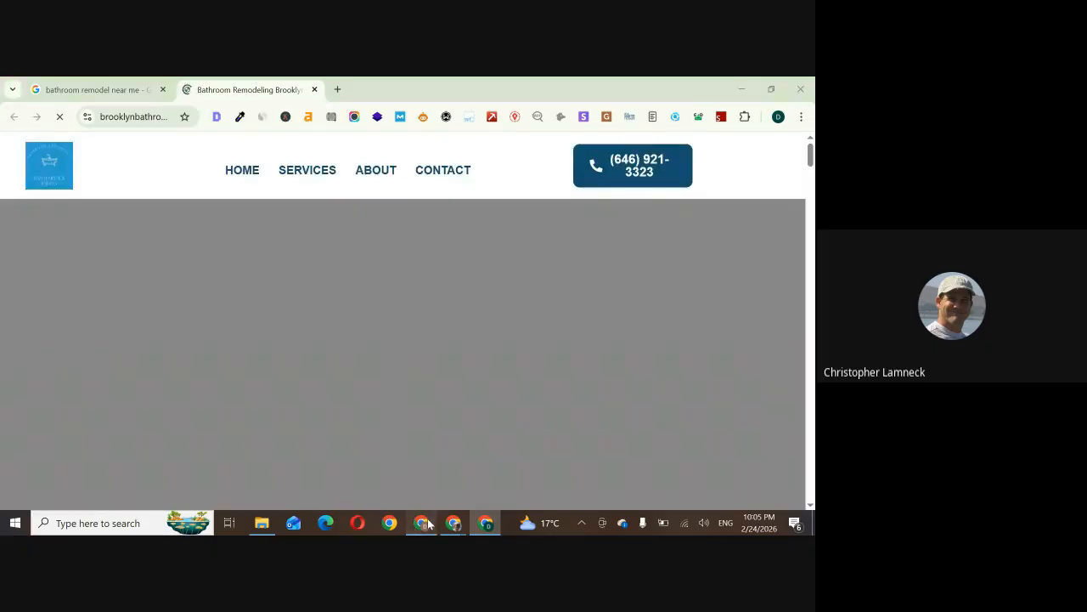
# Return to the spreadsheet and go over the keywords in E2:E10 of the SEO Map sheet again
pyautogui.click(422, 522)
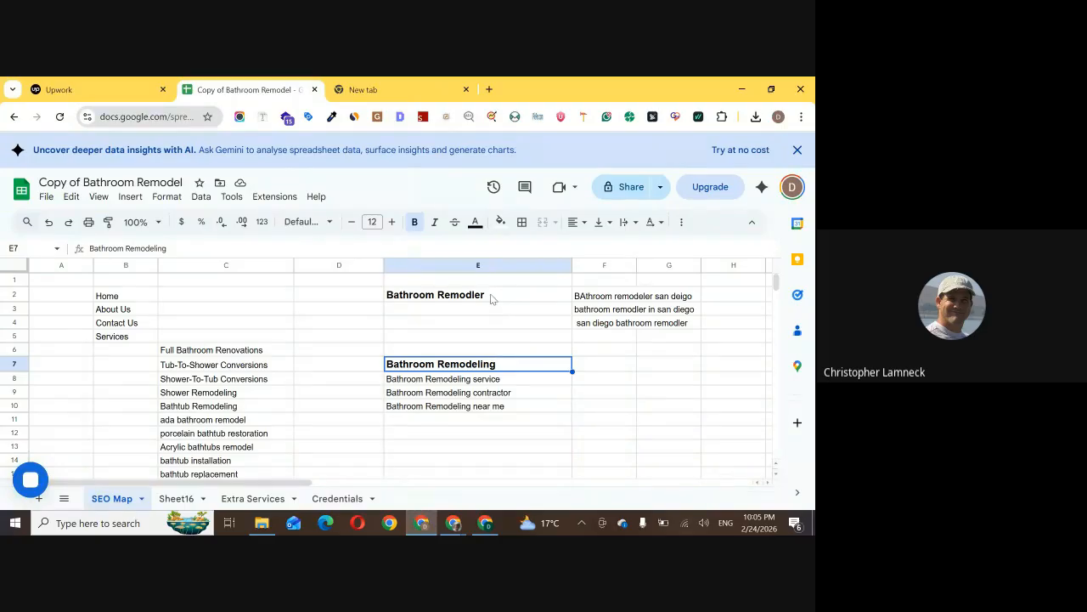
pyautogui.moveTo(490, 295); pyautogui.dragTo(492, 412)
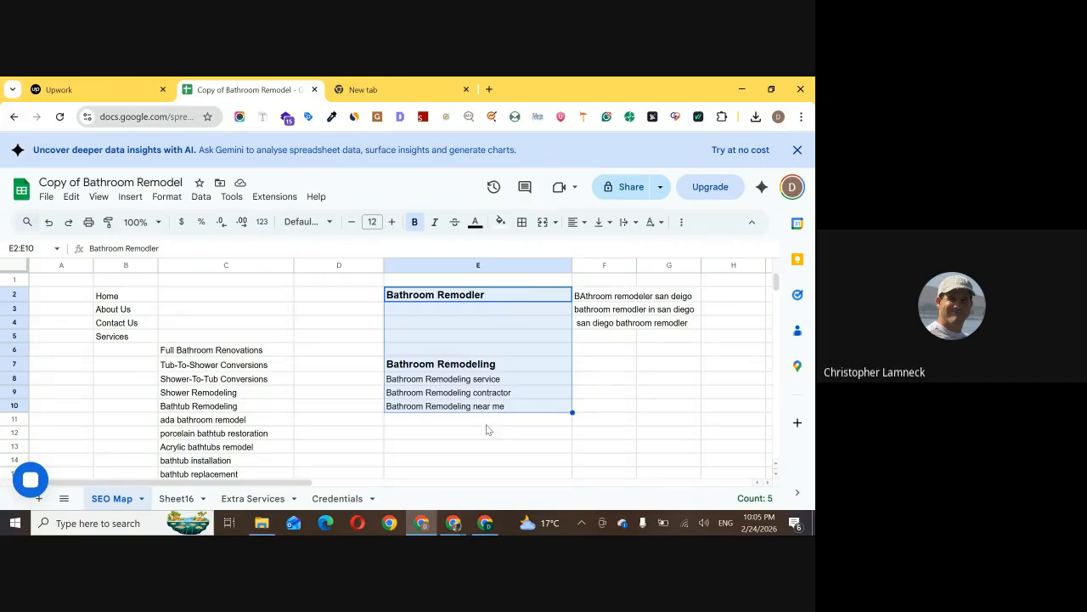
pyautogui.click(480, 460)
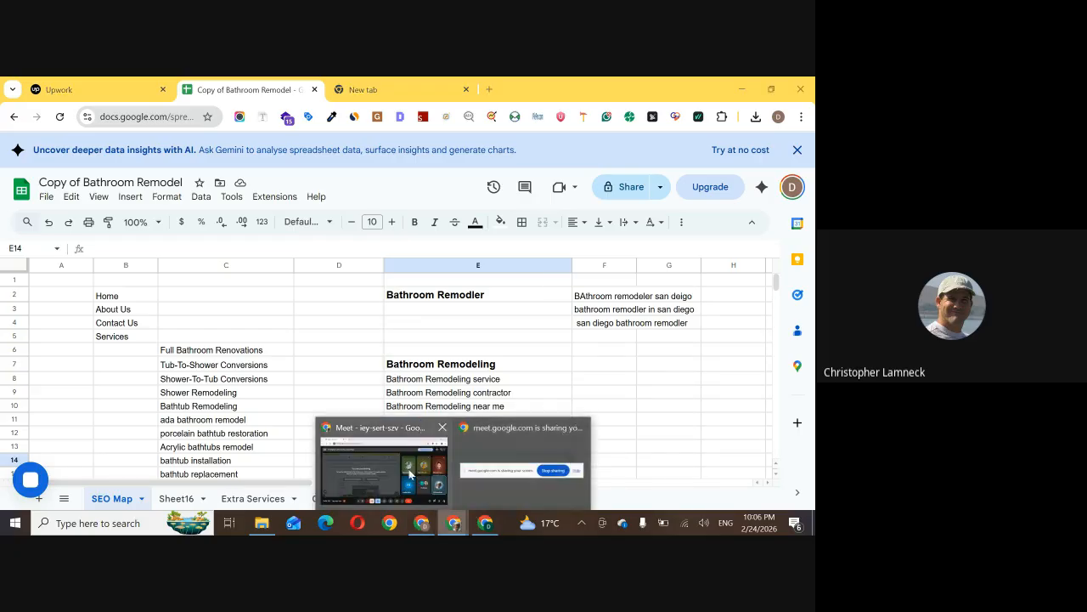
# Switch back to the Brooklyn bathroom remodeling website and examine its homepage headings, body text and service sections
pyautogui.click(485, 523)
pyautogui.scroll(-6, 303, 314)
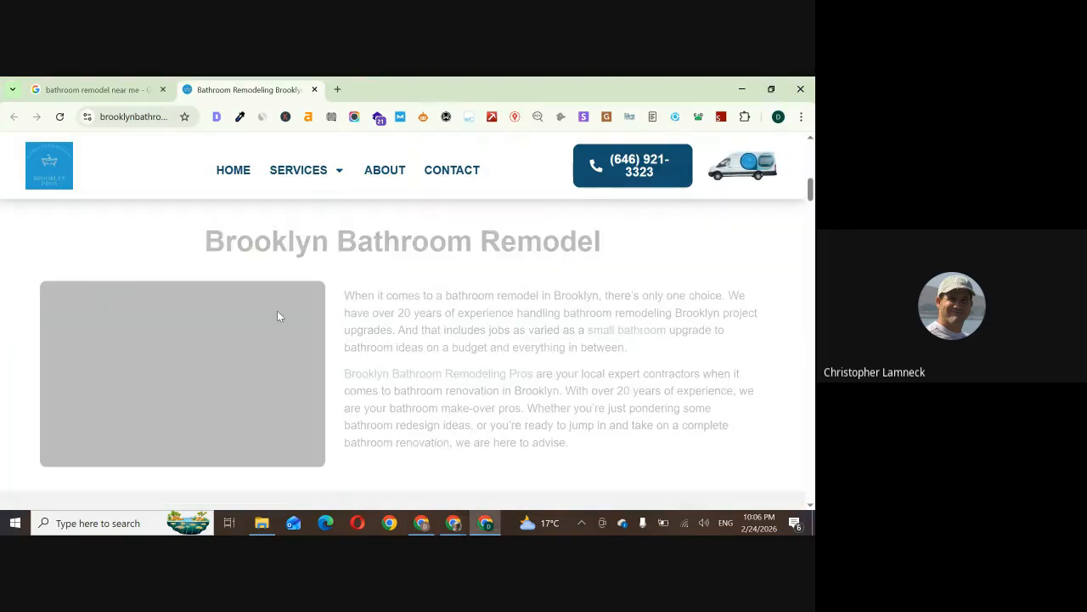
pyautogui.scroll(-3, 280, 316)
pyautogui.scroll(2, 385, 324)
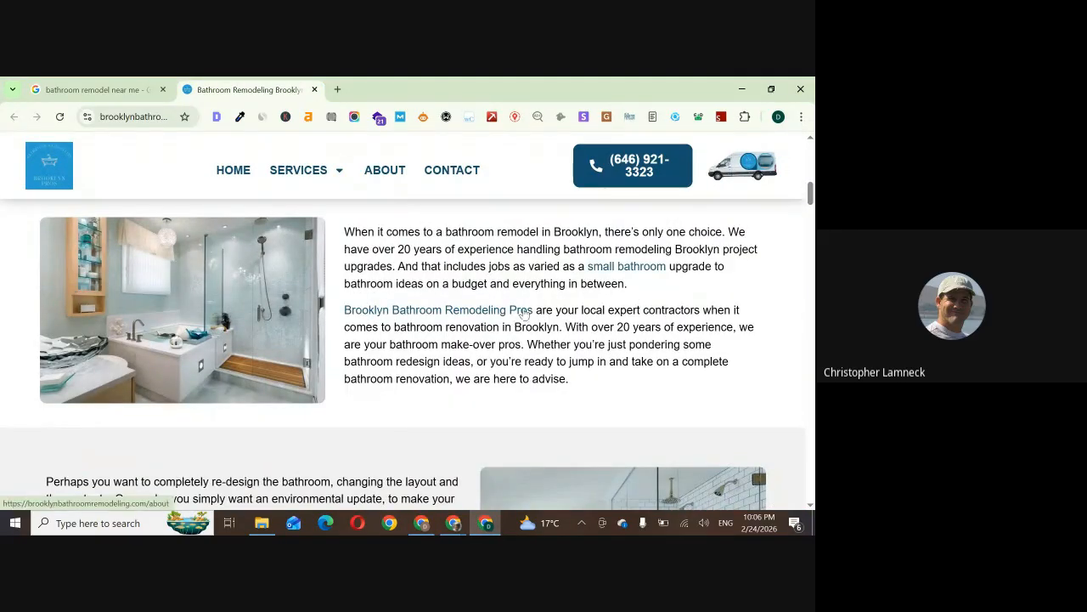
pyautogui.scroll(-10, 527, 297)
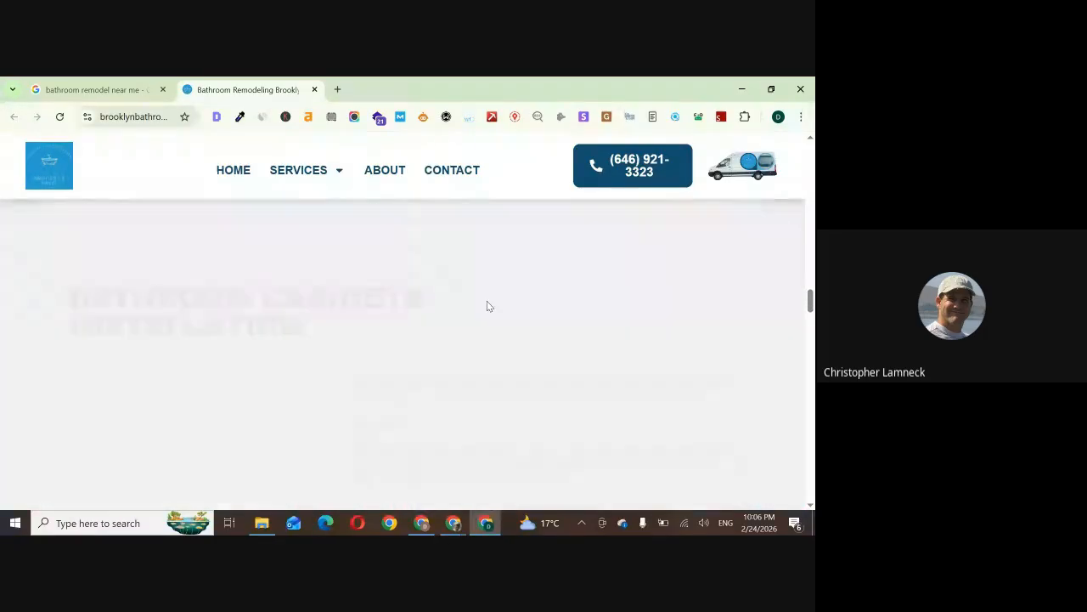
pyautogui.scroll(-10, 486, 306)
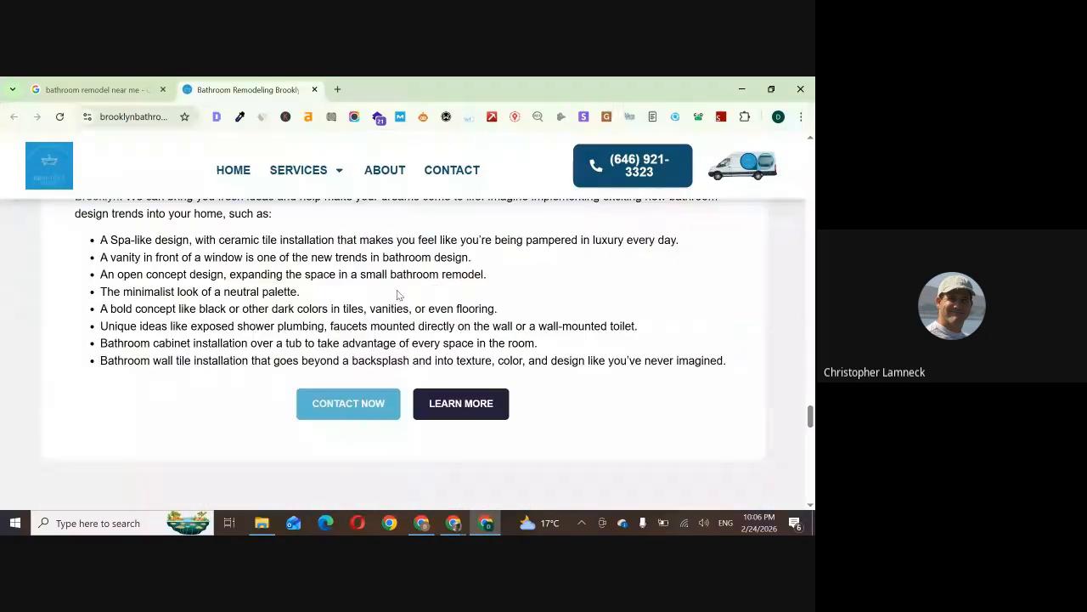
pyautogui.scroll(8, 397, 294)
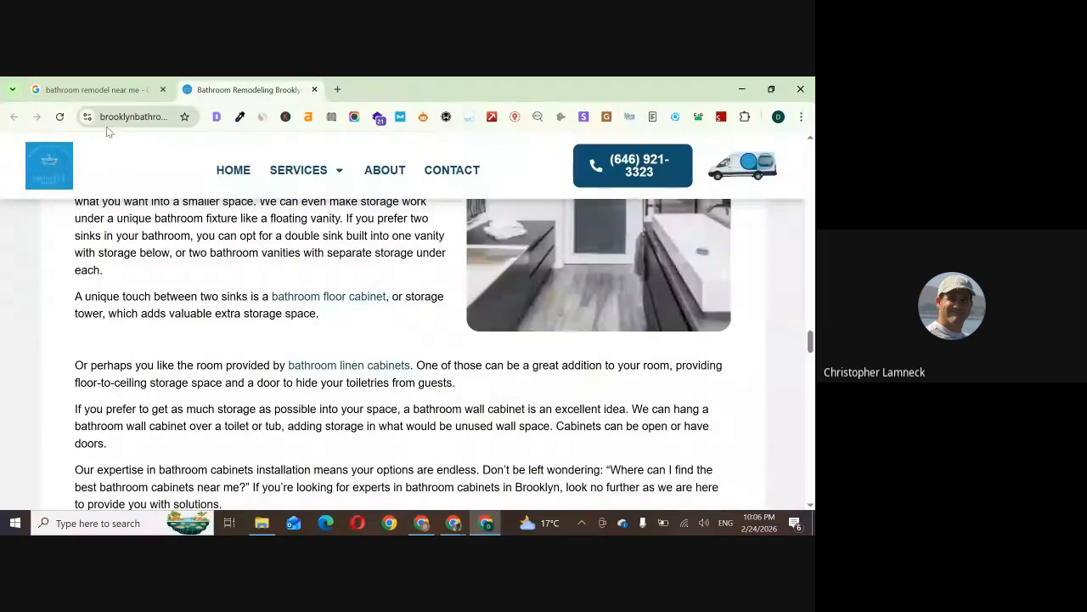
pyautogui.scroll(10, 228, 308)
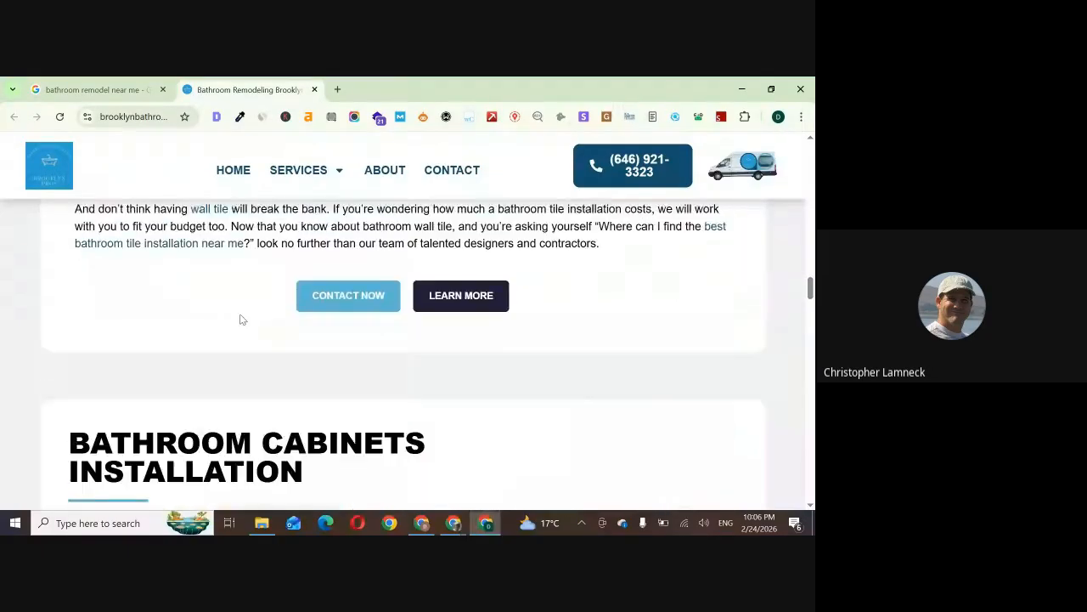
pyautogui.scroll(12, 246, 316)
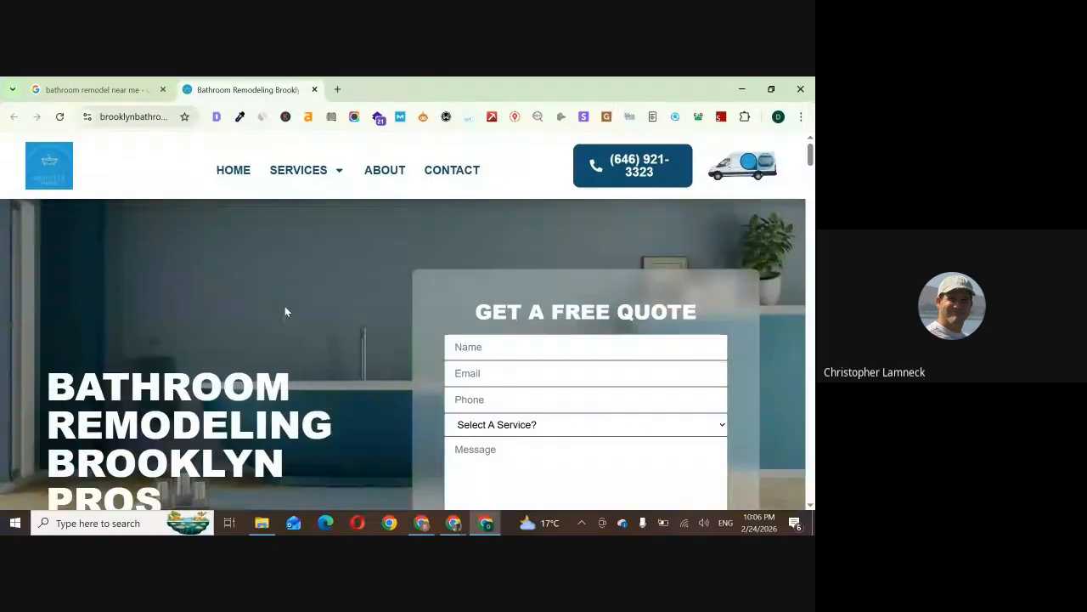
pyautogui.scroll(-3, 356, 314)
pyautogui.scroll(3, 460, 339)
pyautogui.scroll(-4, 492, 340)
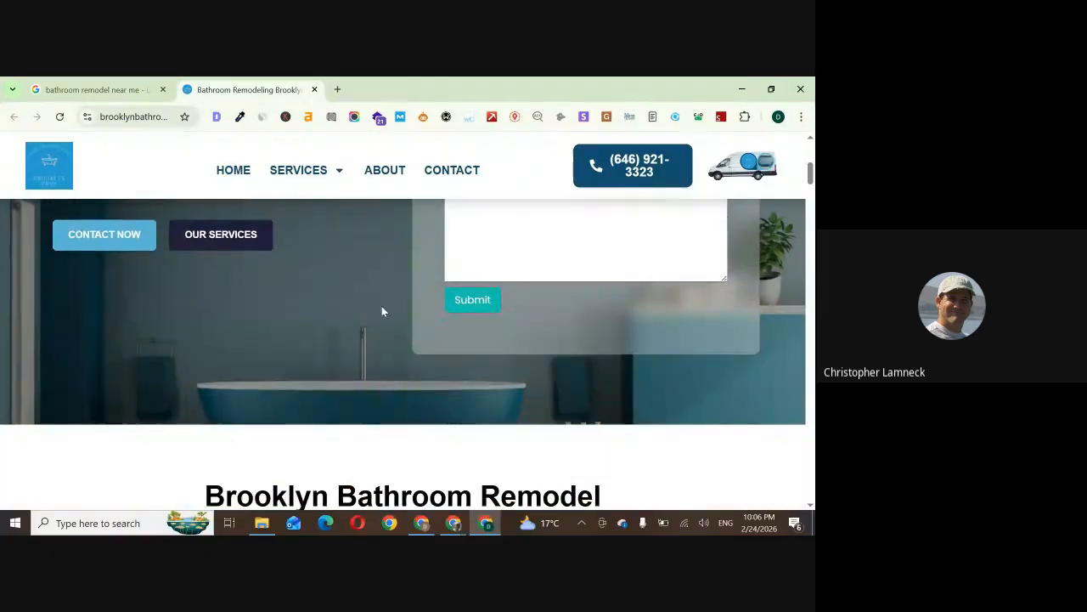
pyautogui.scroll(-15, 417, 305)
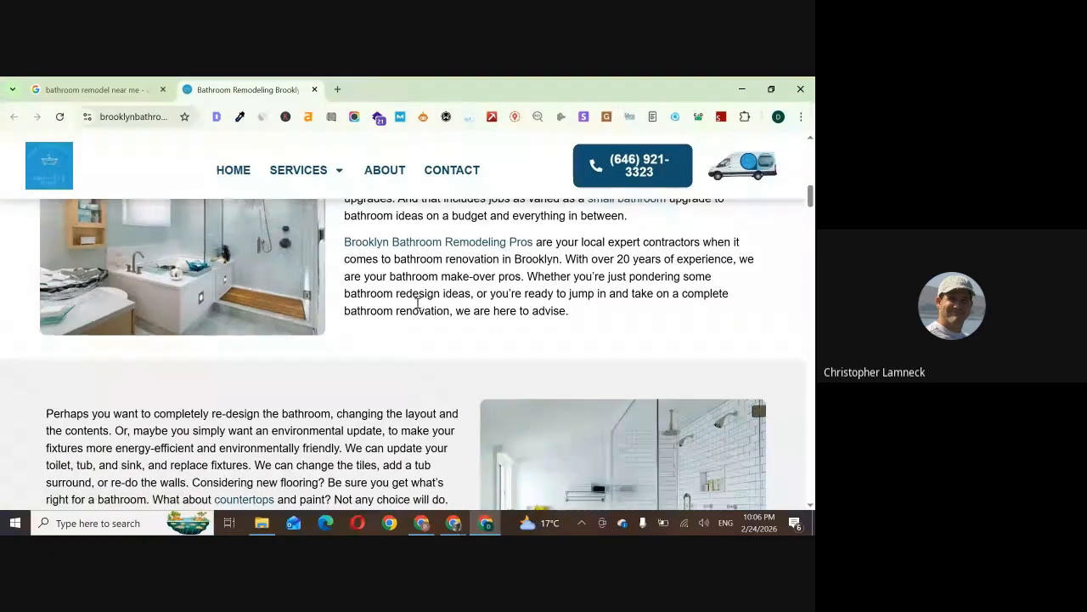
pyautogui.scroll(-1, 404, 307)
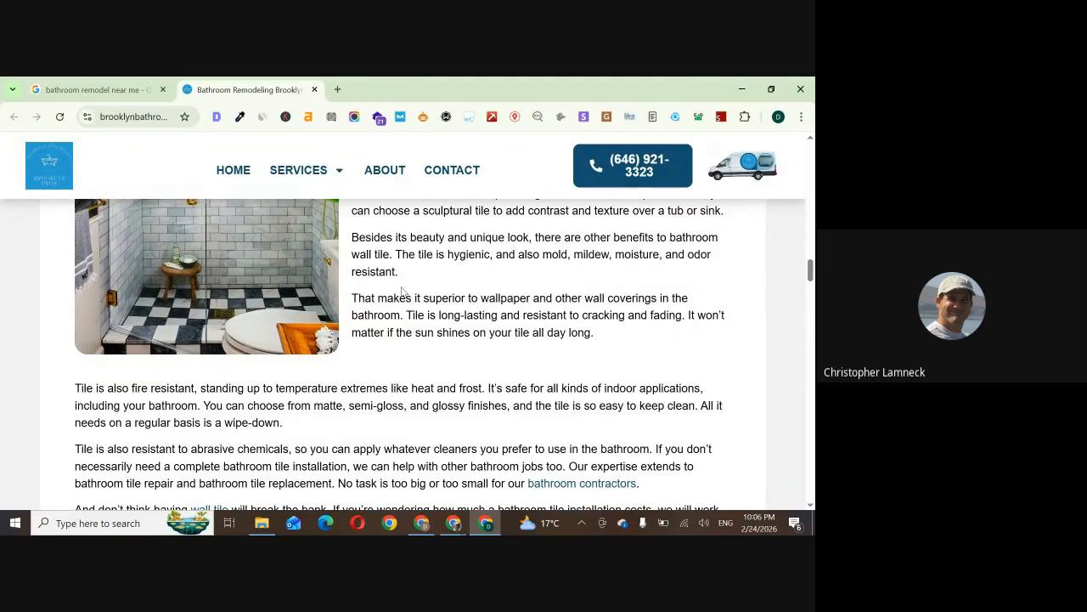
# Select the Brooklyn site's web address, and open the Toolszen login page in the spreadsheet's browser window before returning to the sheet
pyautogui.click(122, 113)
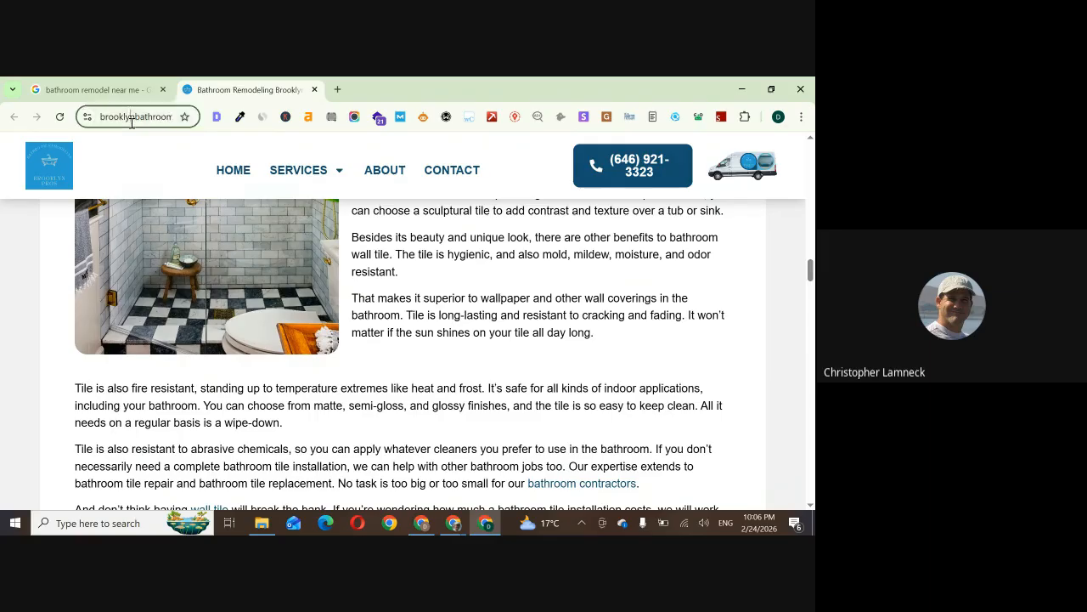
pyautogui.click(453, 522)
pyautogui.click(391, 89)
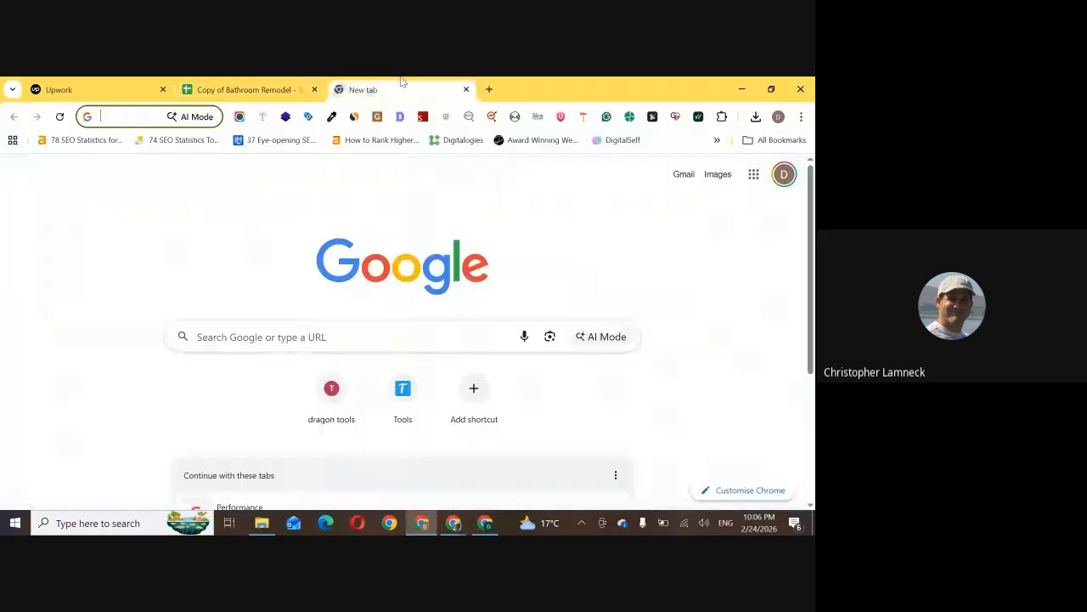
pyautogui.click(403, 386)
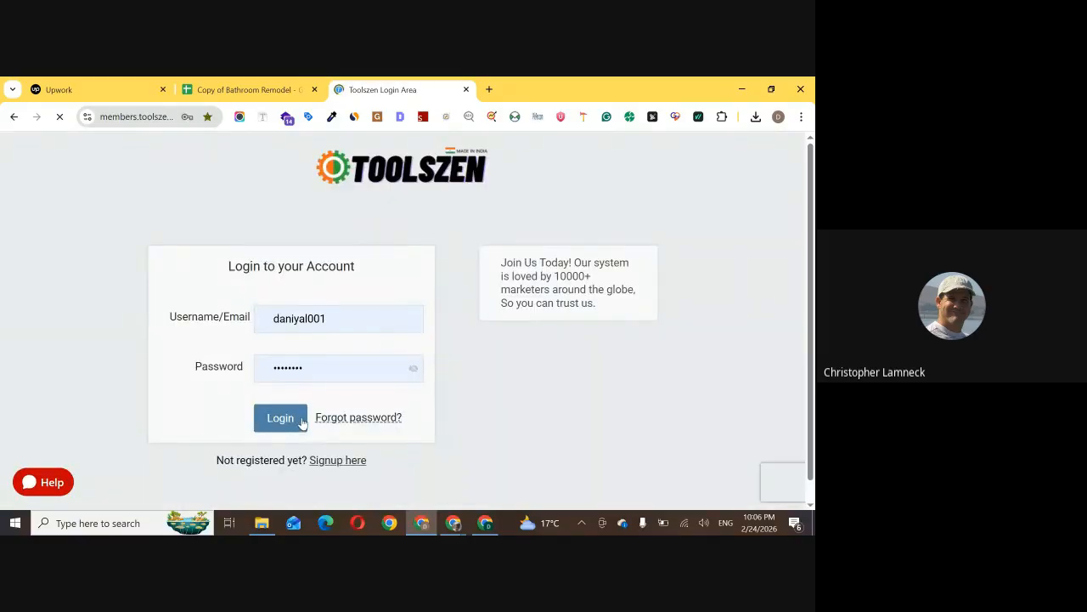
pyautogui.click(289, 83)
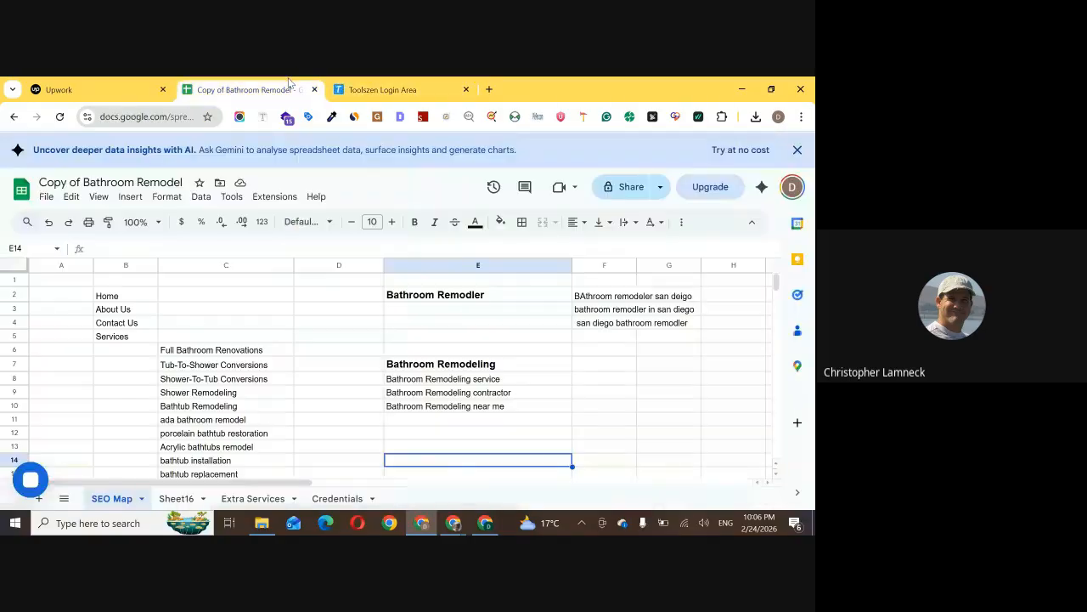
# Log in to Toolszen with the prefilled account credentials and launch Semrush from the membership area
pyautogui.click(428, 83)
pyautogui.click(288, 427)
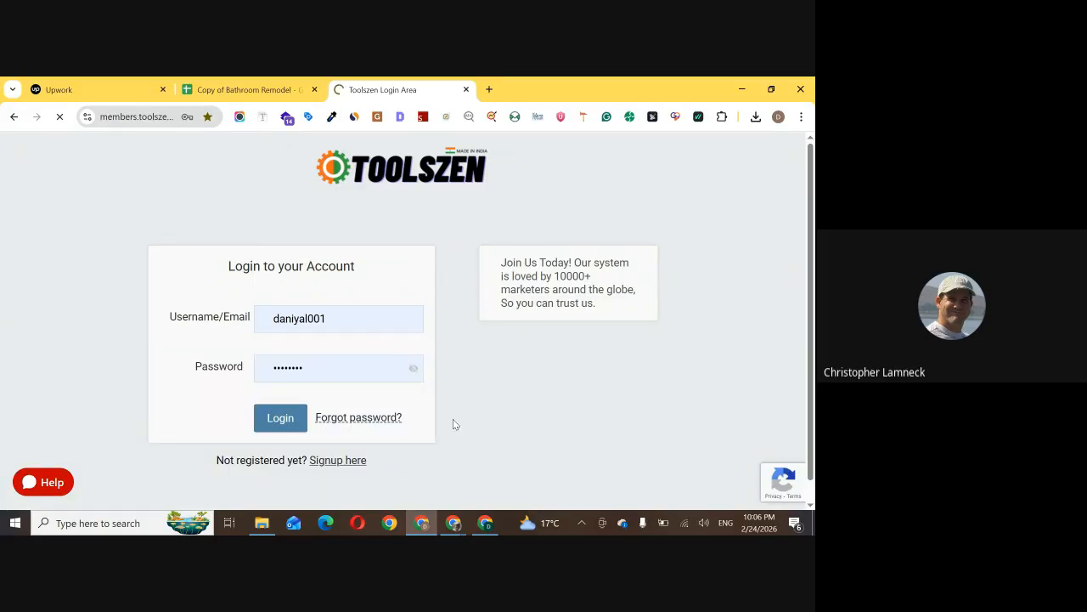
pyautogui.scroll(-3, 215, 314)
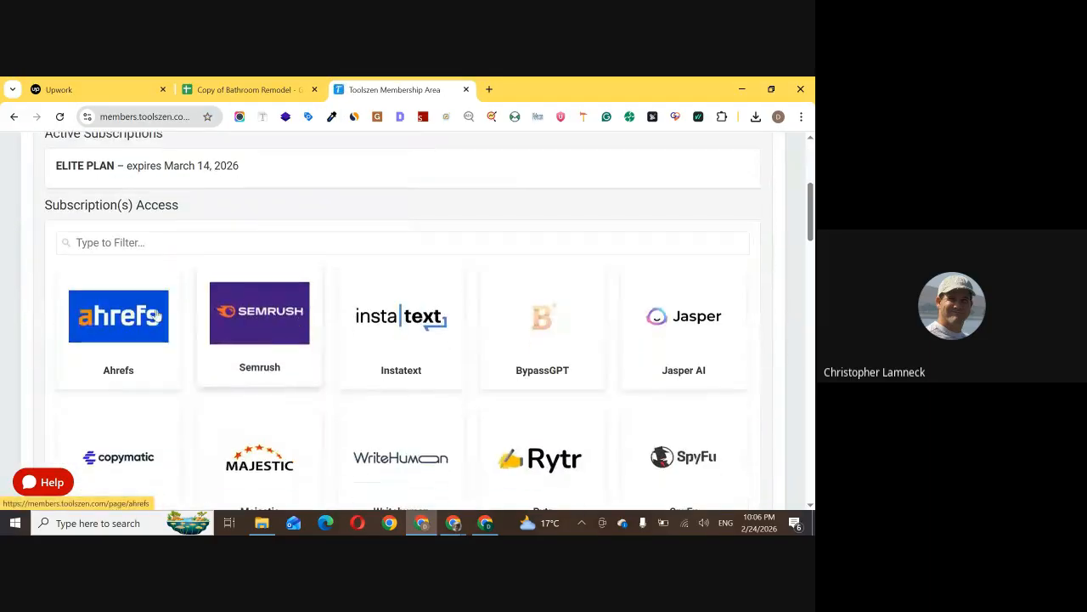
pyautogui.middleClick(215, 315)
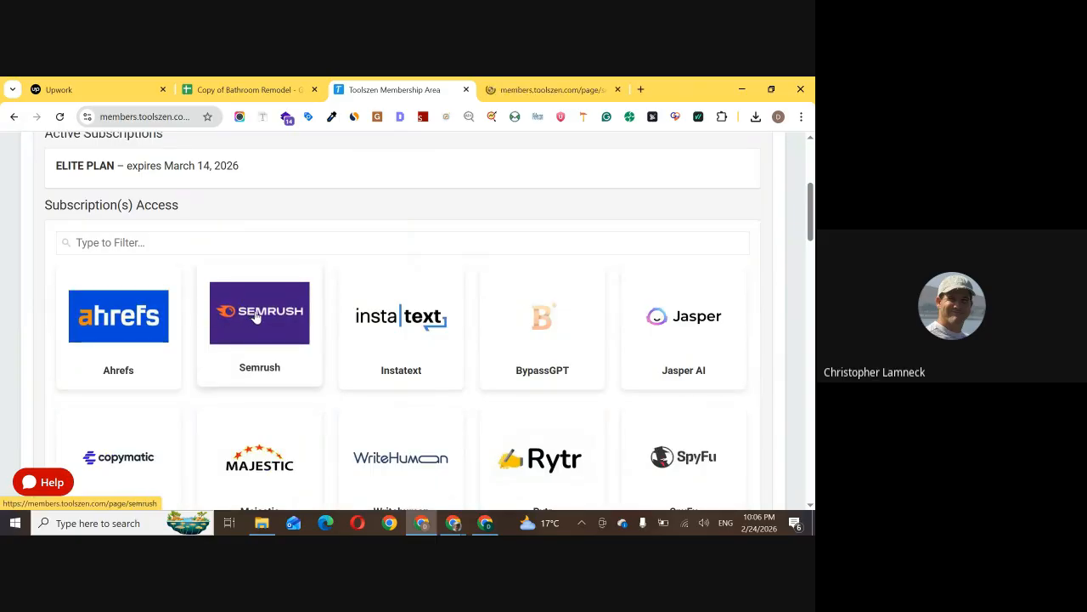
pyautogui.click(530, 83)
pyautogui.click(440, 336)
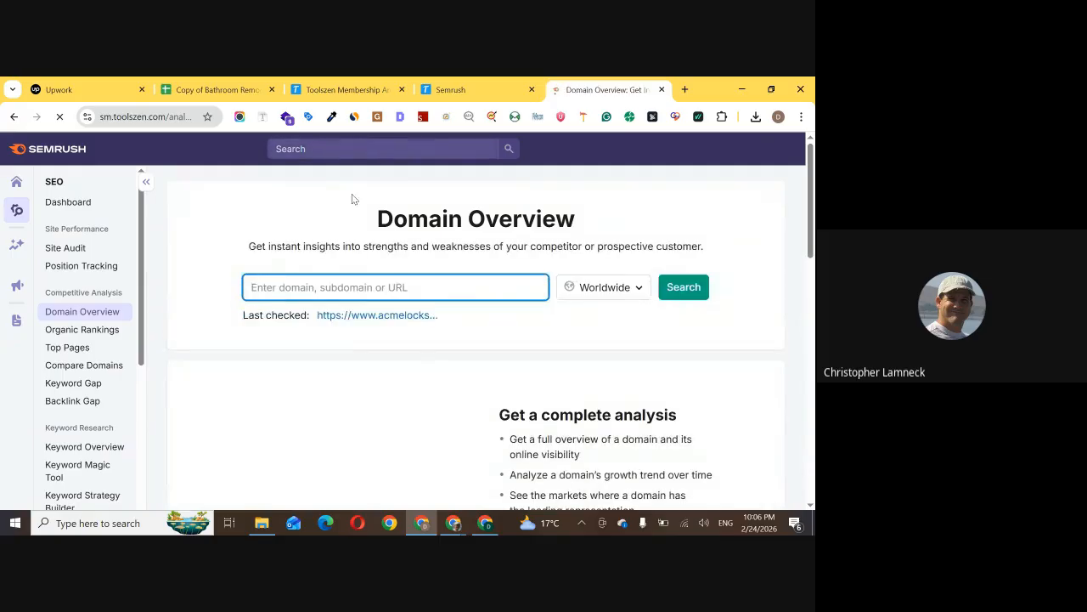
# Run a Worldwide Domain Overview search in Semrush for the copied brooklynbathroomremodeling.com address
pyautogui.write('https://brooklynbathroomremodeling.com/')
pyautogui.click(681, 287)
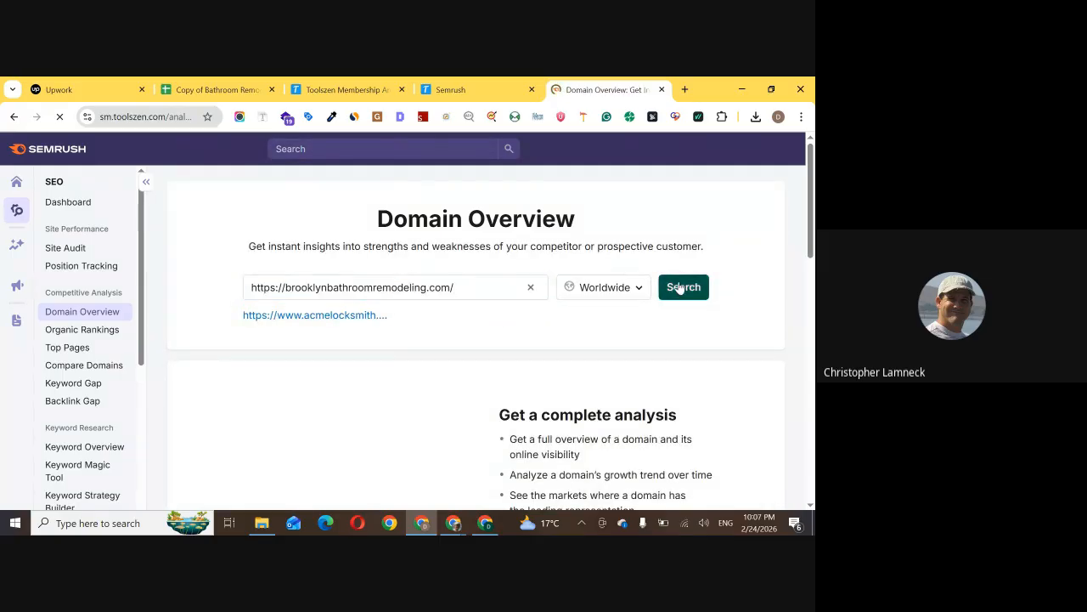
pyautogui.click(396, 287)
pyautogui.write('https://brooklynbathroomremodeling.com/')
pyautogui.click(691, 285)
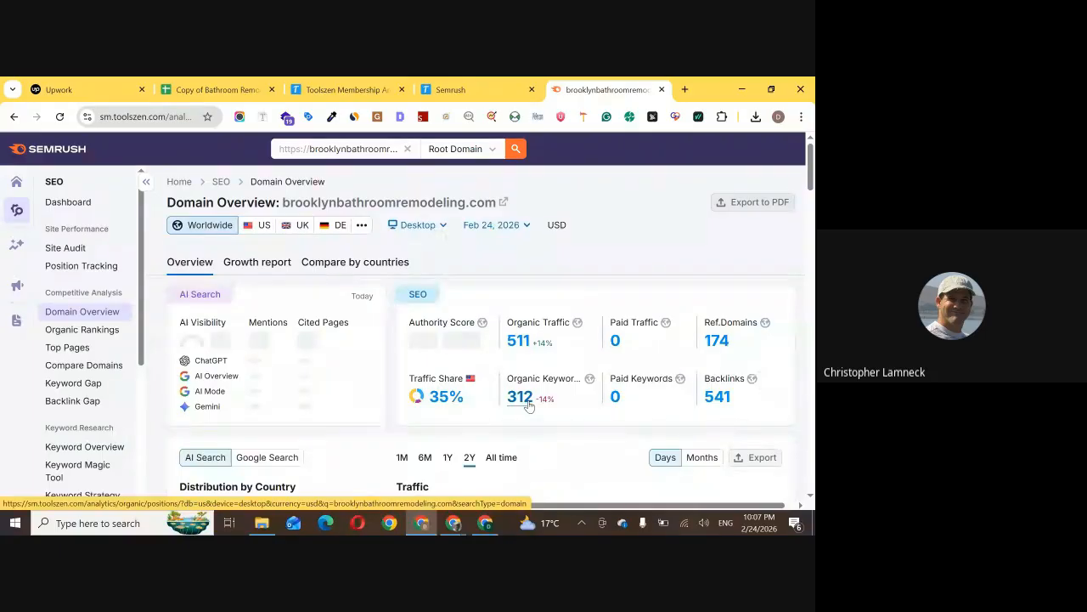
# Look through the Brooklyn site's domain overview and open the full details of its top organic keywords
pyautogui.scroll(-3, 522, 329)
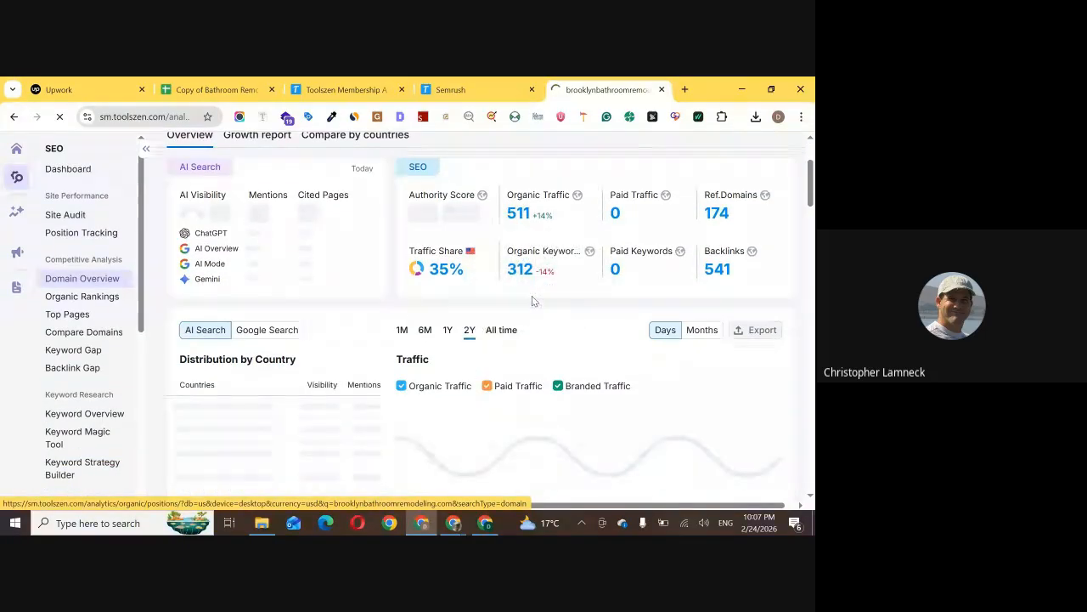
pyautogui.scroll(-5, 525, 268)
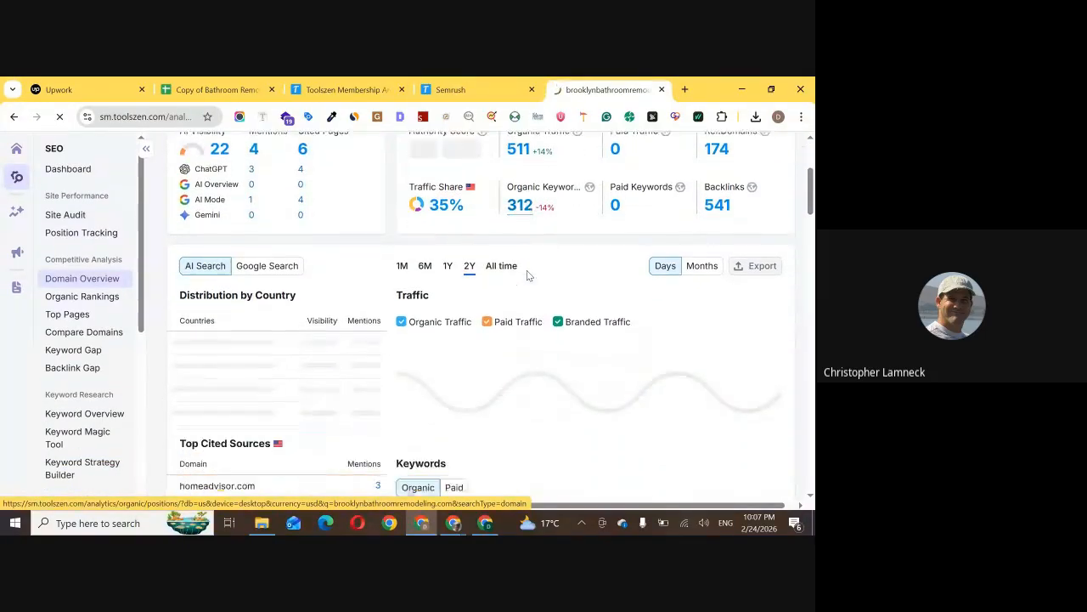
pyautogui.scroll(-5, 383, 267)
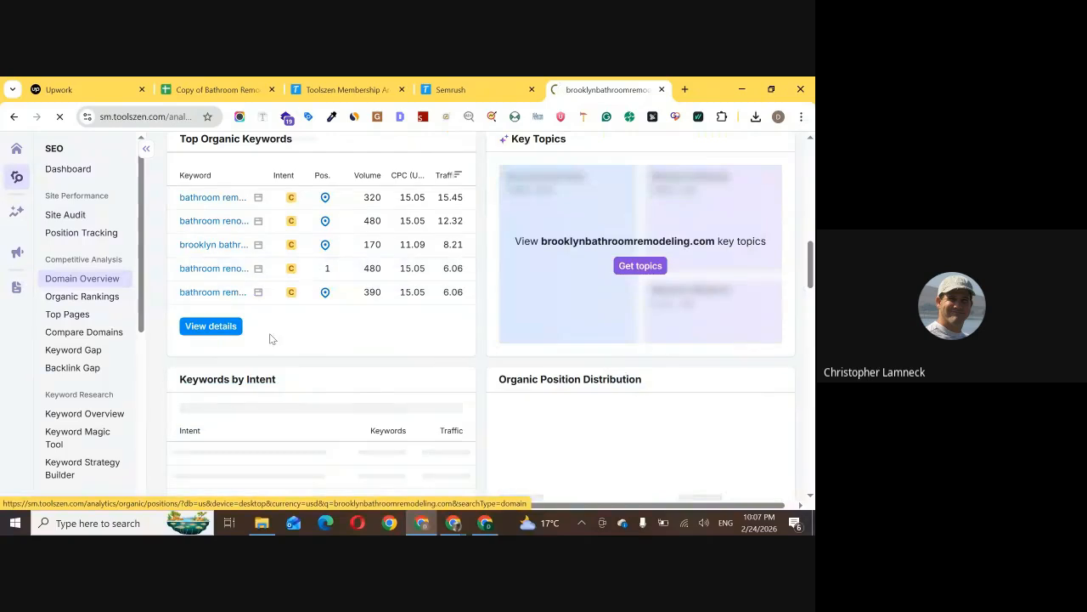
pyautogui.click(223, 328)
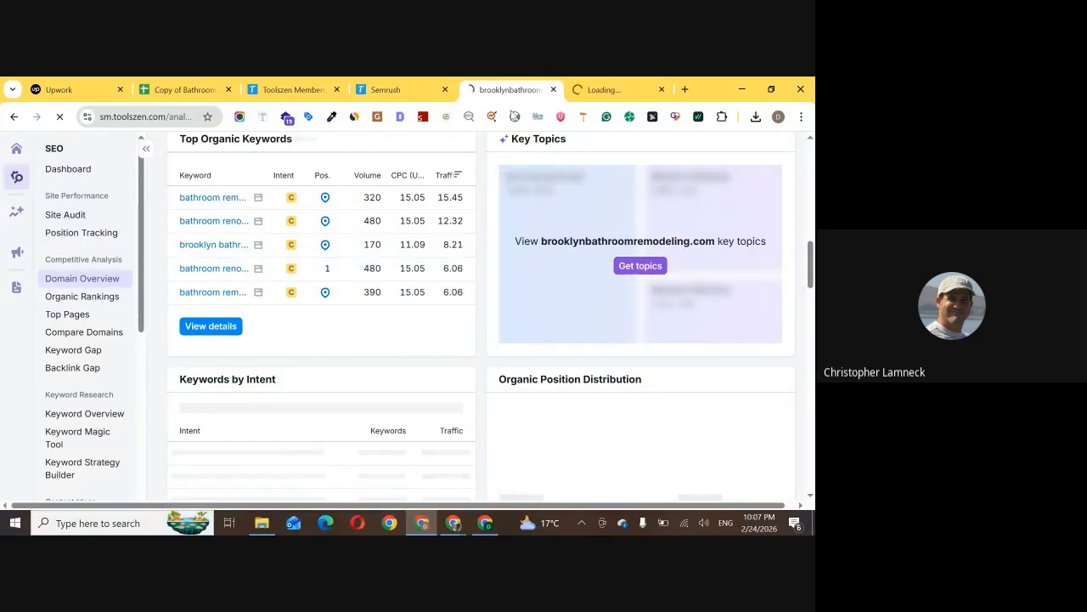
pyautogui.scroll(8, 382, 322)
# Return to the Google results for bathroom remodel near me and copy the link address of Re-Bath's New York City listing
pyautogui.click(485, 523)
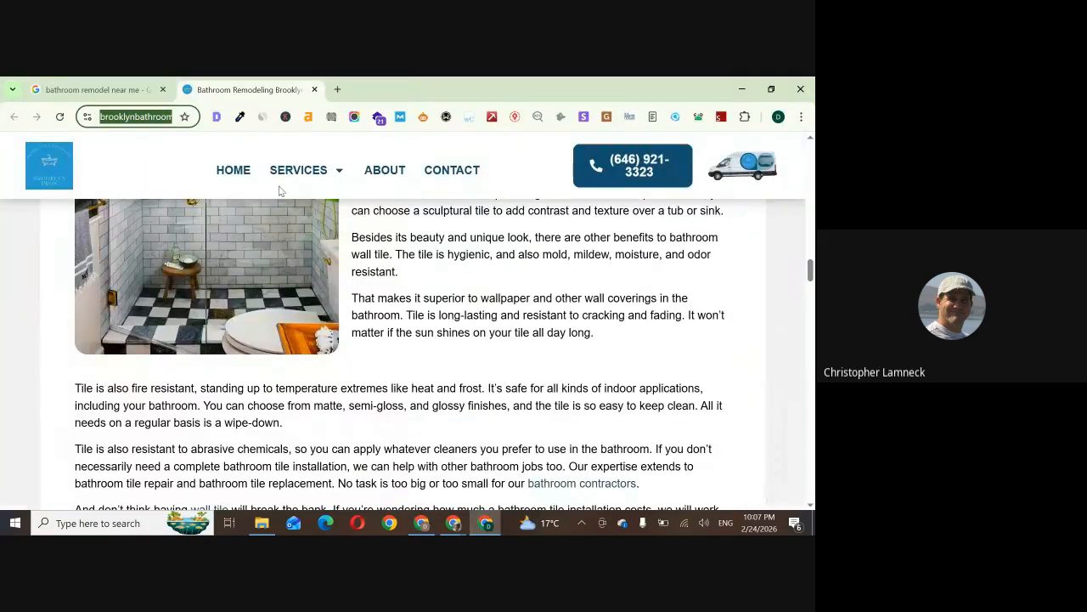
pyautogui.click(85, 82)
pyautogui.scroll(-1, 404, 438)
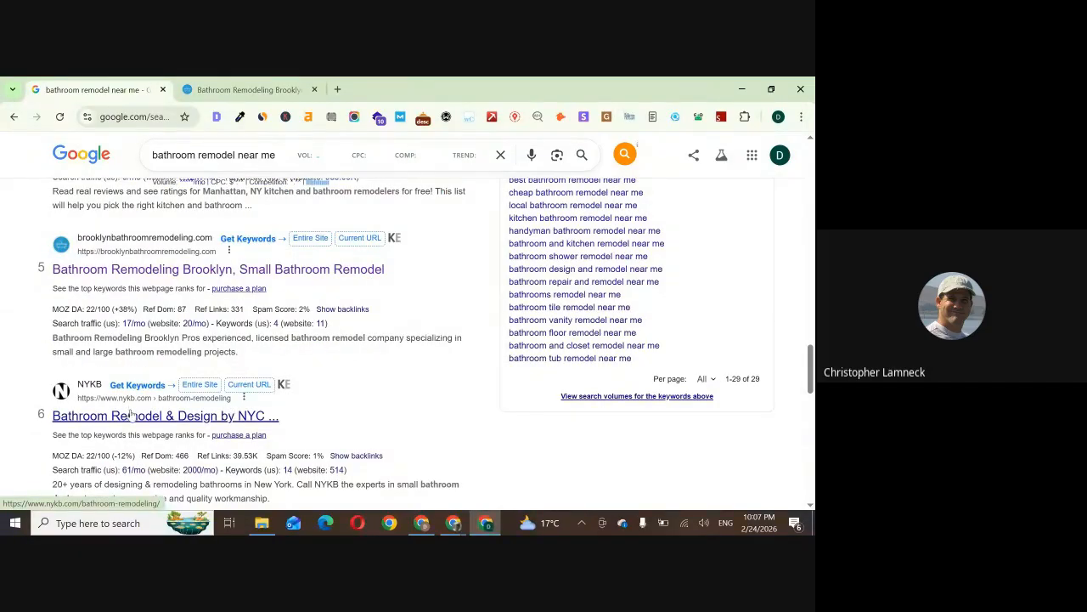
pyautogui.scroll(-5, 129, 406)
pyautogui.rightClick(194, 333)
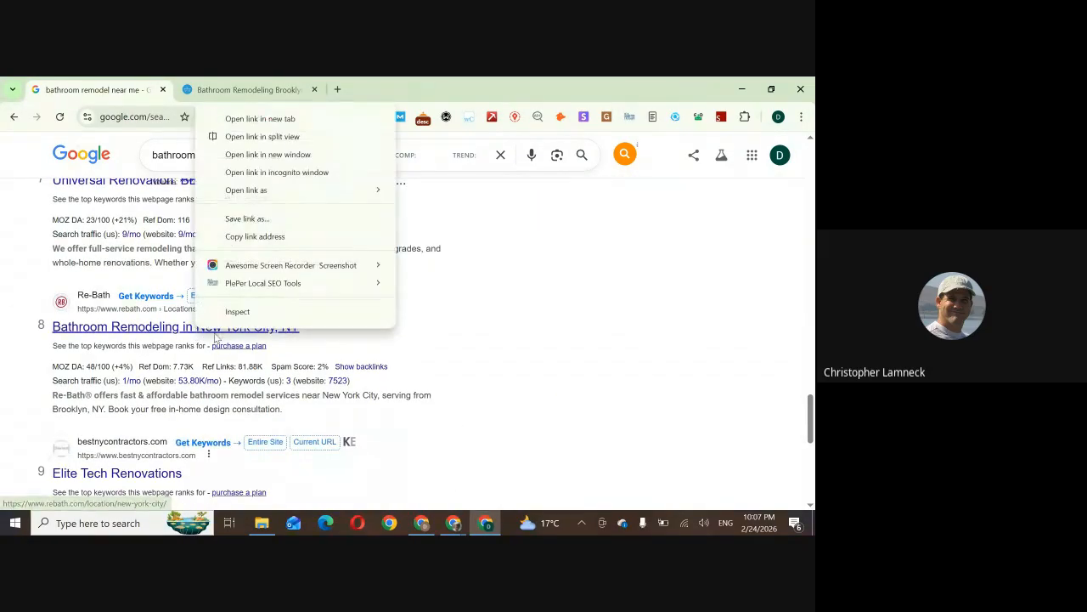
pyautogui.click(259, 236)
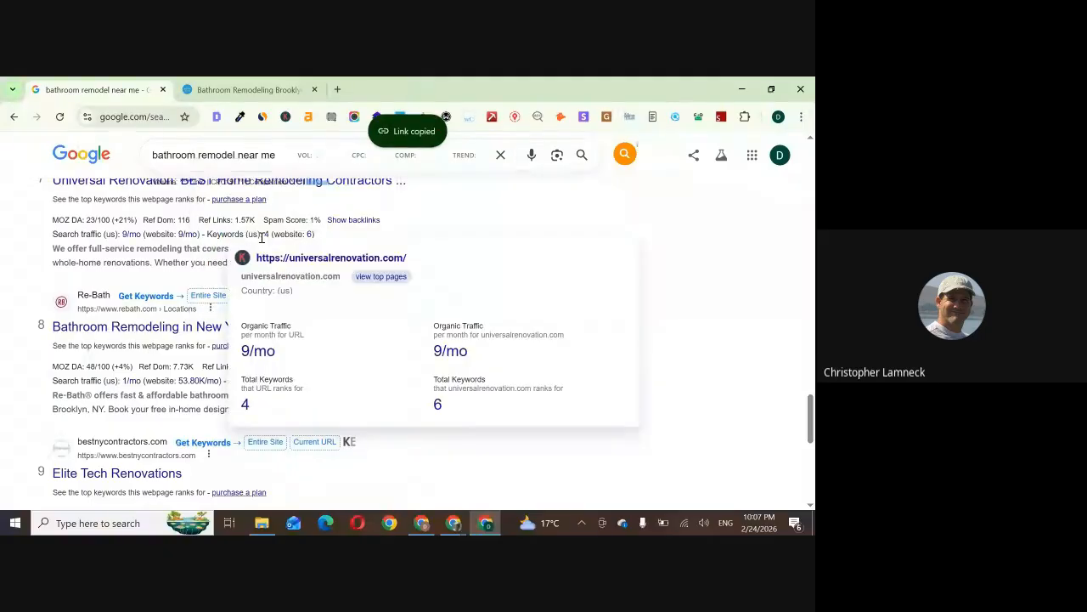
pyautogui.hotkey('alt', 'Tab')
pyautogui.click(417, 92)
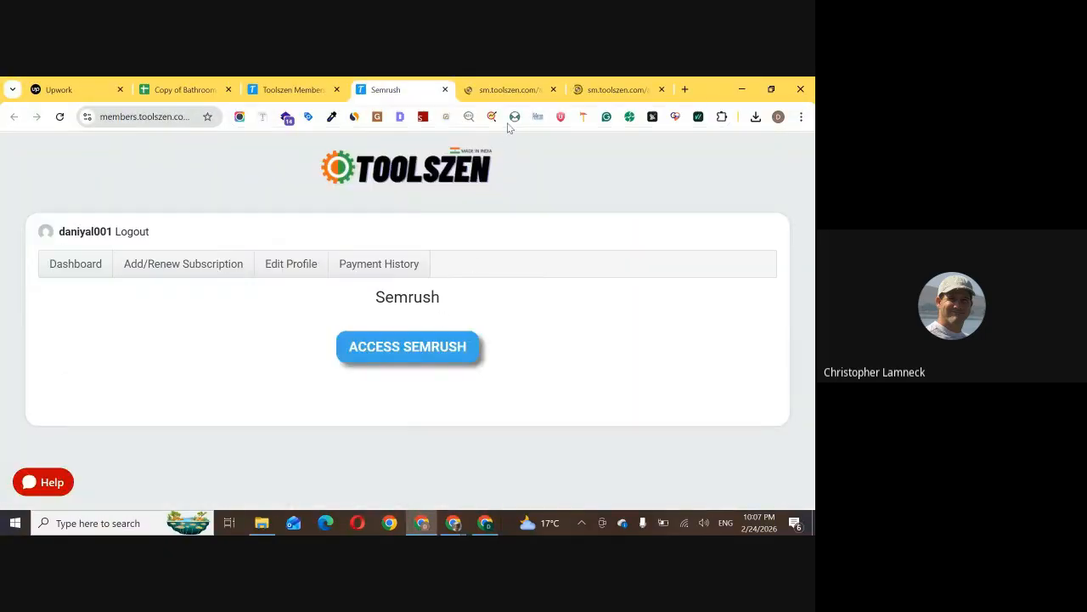
pyautogui.click(505, 89)
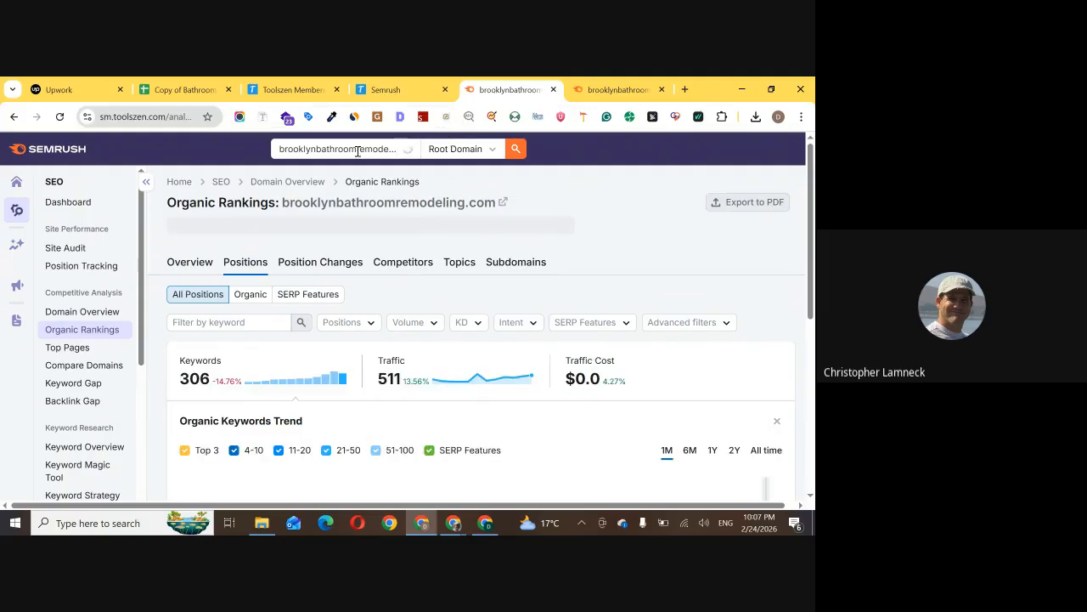
pyautogui.click(357, 150)
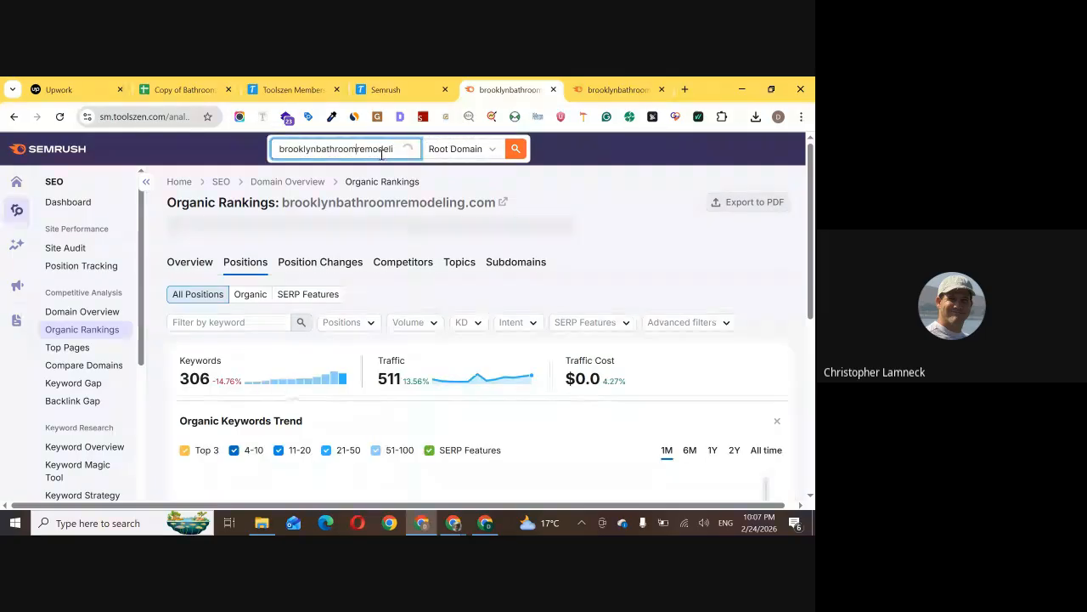
pyautogui.hotkey('ctrl', 'v')
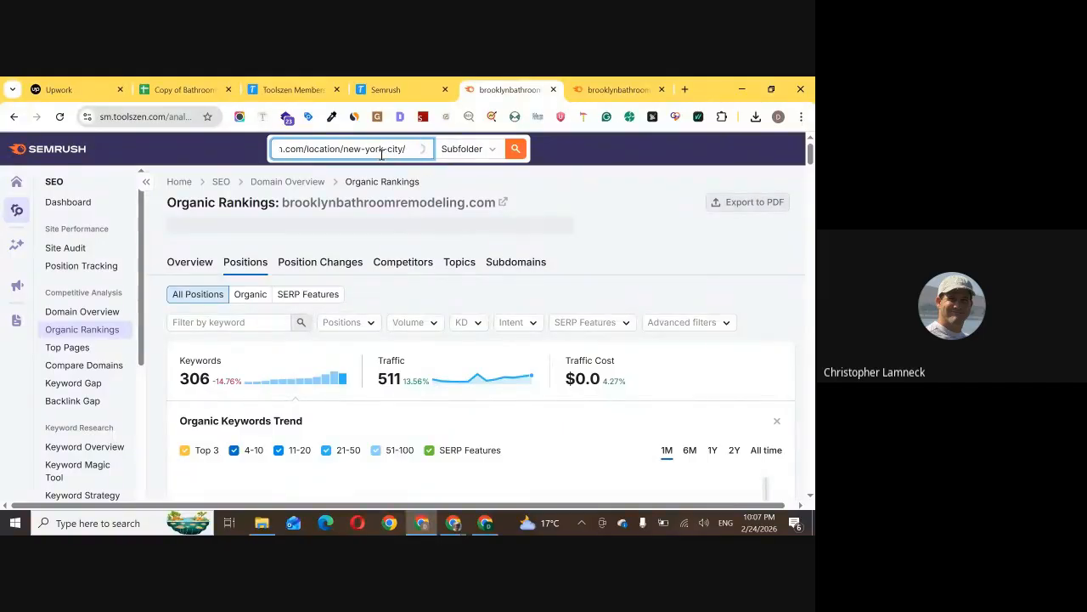
pyautogui.click(514, 150)
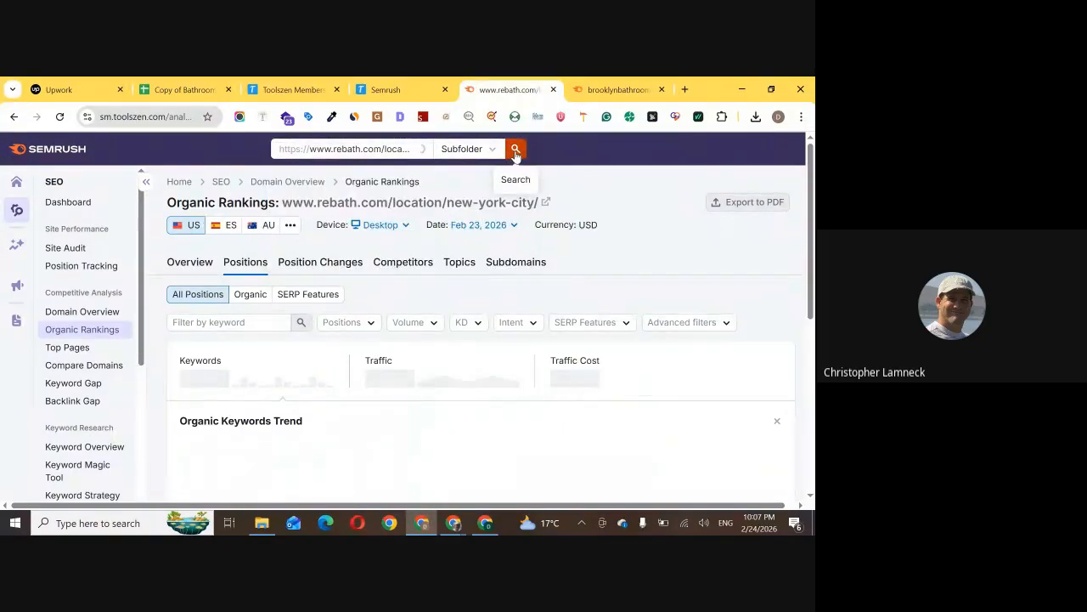
# Bring up the Brooklyn site's organic rankings and select the TECNO SPARK 20 network in the Wi-Fi list
pyautogui.click(617, 89)
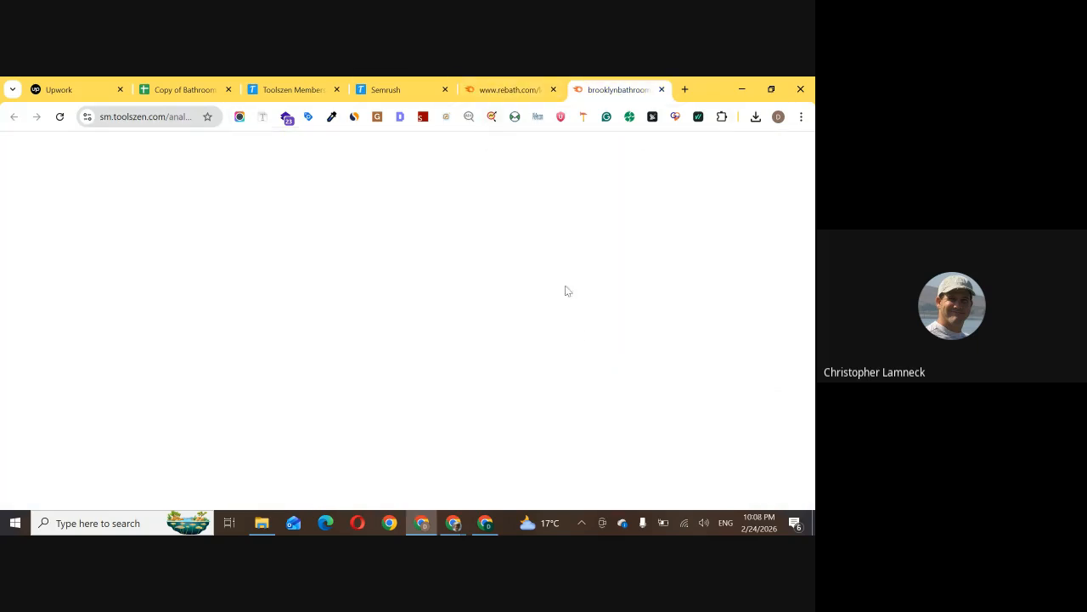
pyautogui.click(681, 525)
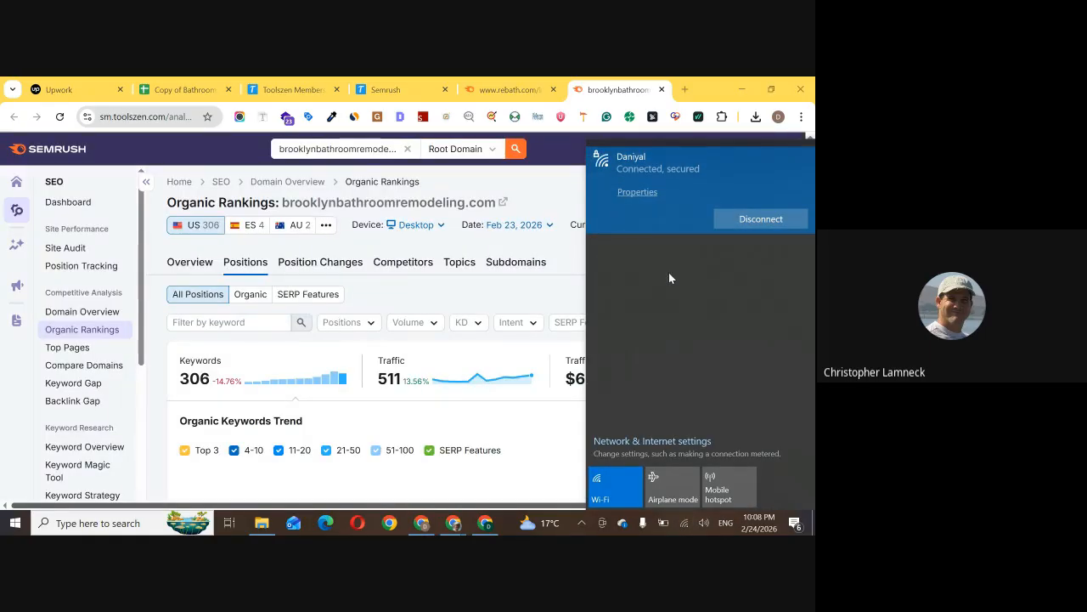
pyautogui.click(692, 257)
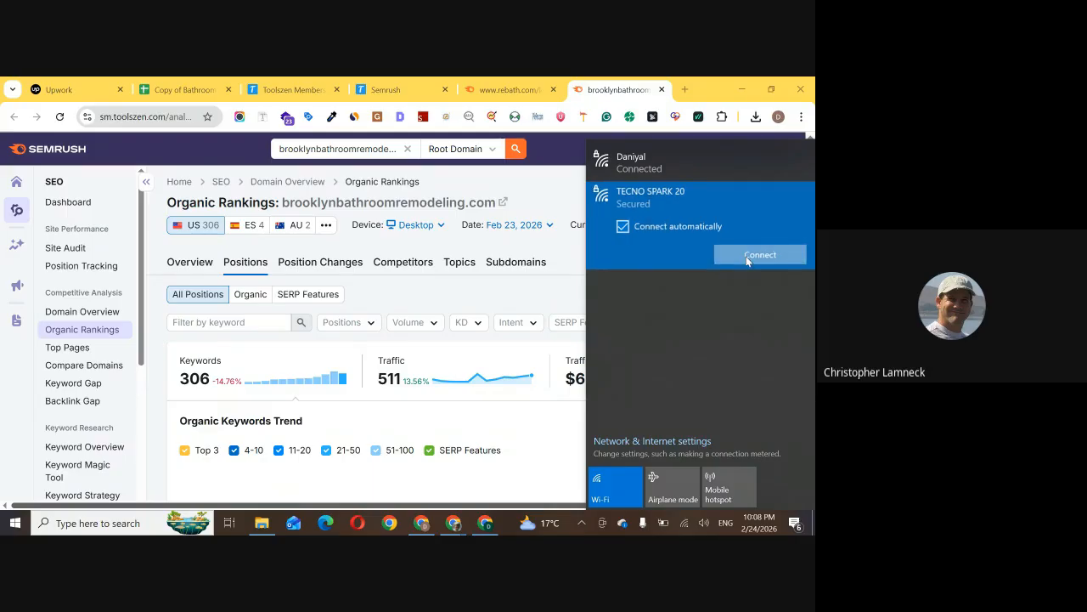
pyautogui.click(510, 89)
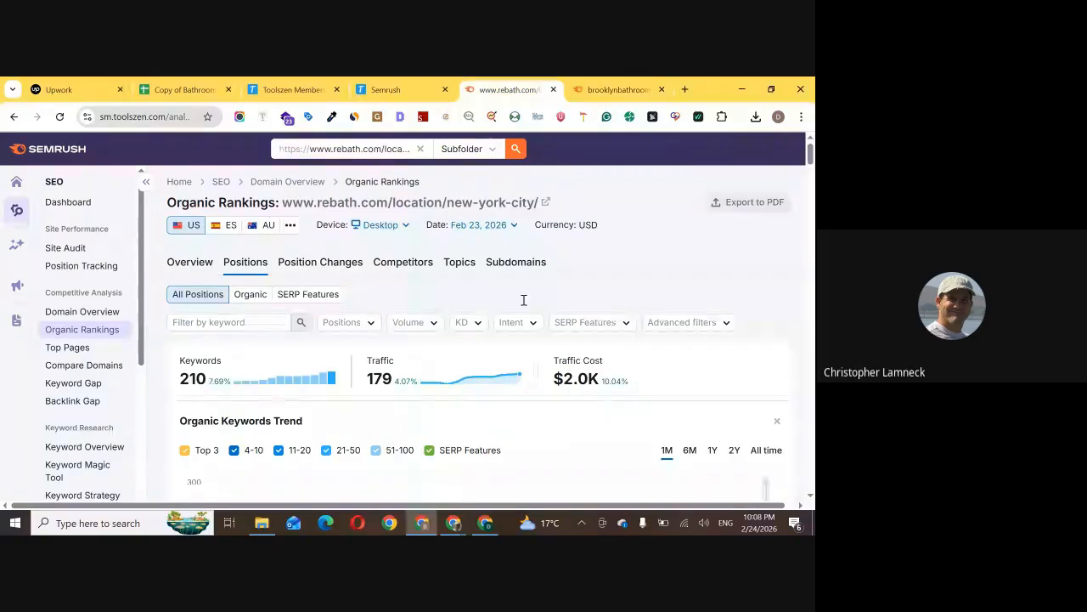
pyautogui.scroll(-5, 521, 299)
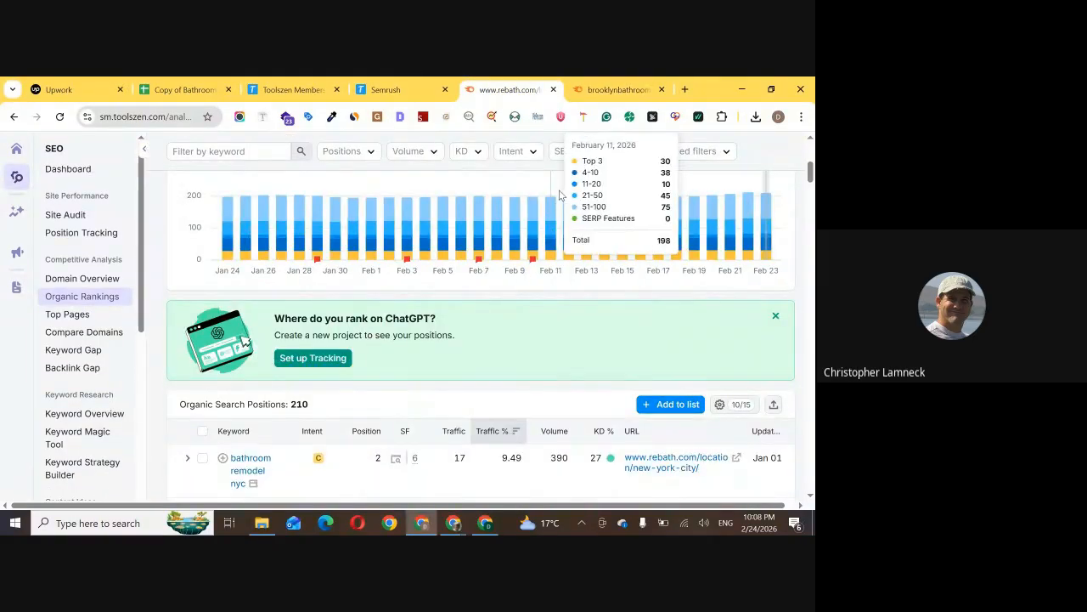
pyautogui.scroll(2, 390, 330)
pyautogui.scroll(3, 390, 329)
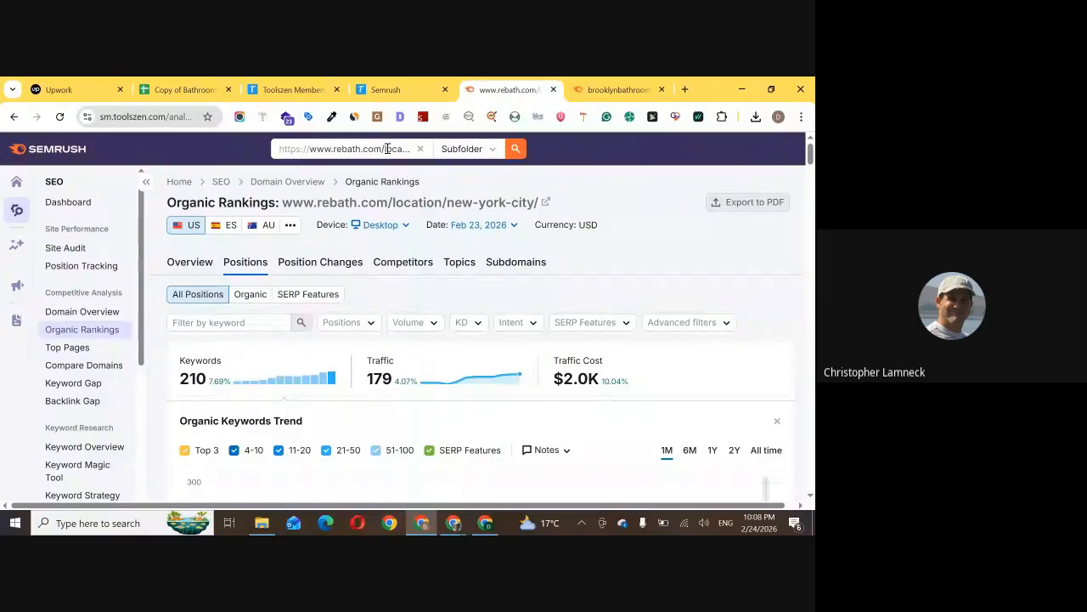
pyautogui.moveTo(385, 152); pyautogui.dragTo(563, 147)
pyautogui.press('BackSpace')
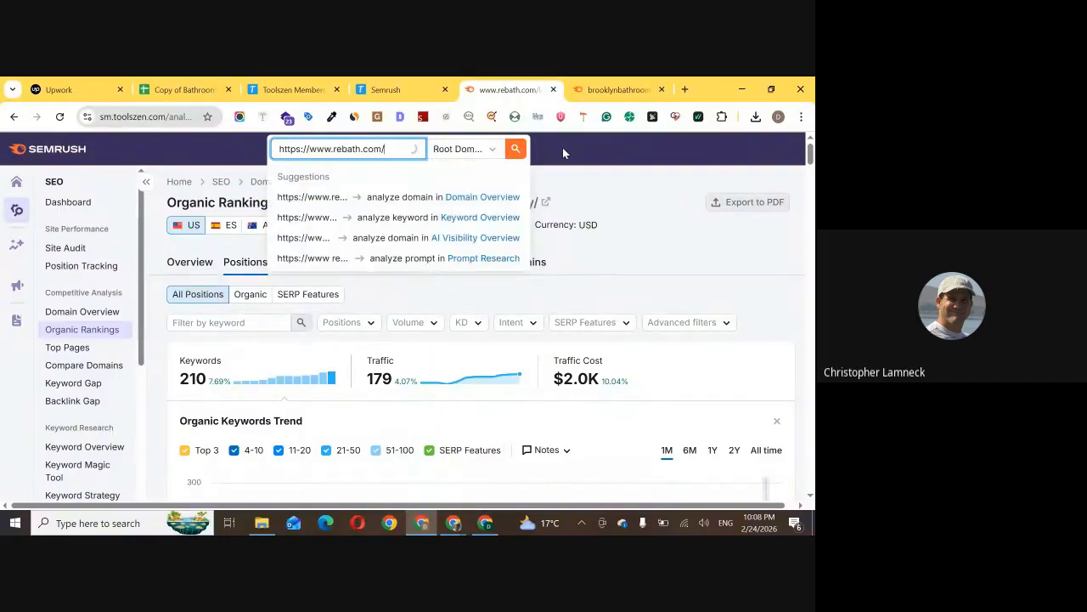
# Examine the Brooklyn site's ranking keywords in Organic Search Positions and compare them with the SEO Map sheet's keyword list
pyautogui.click(591, 86)
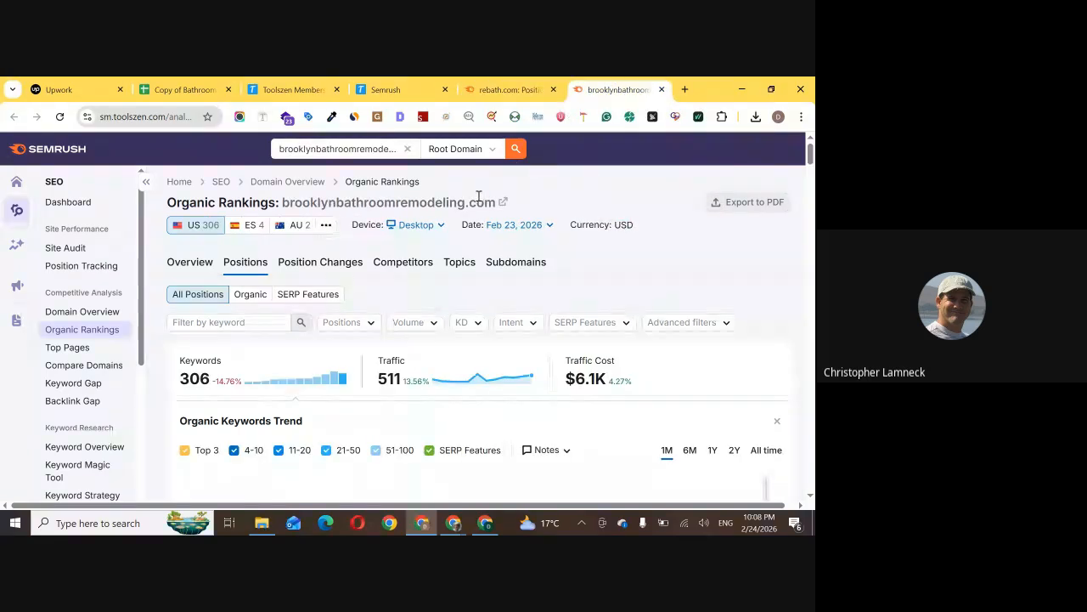
pyautogui.scroll(-8, 478, 196)
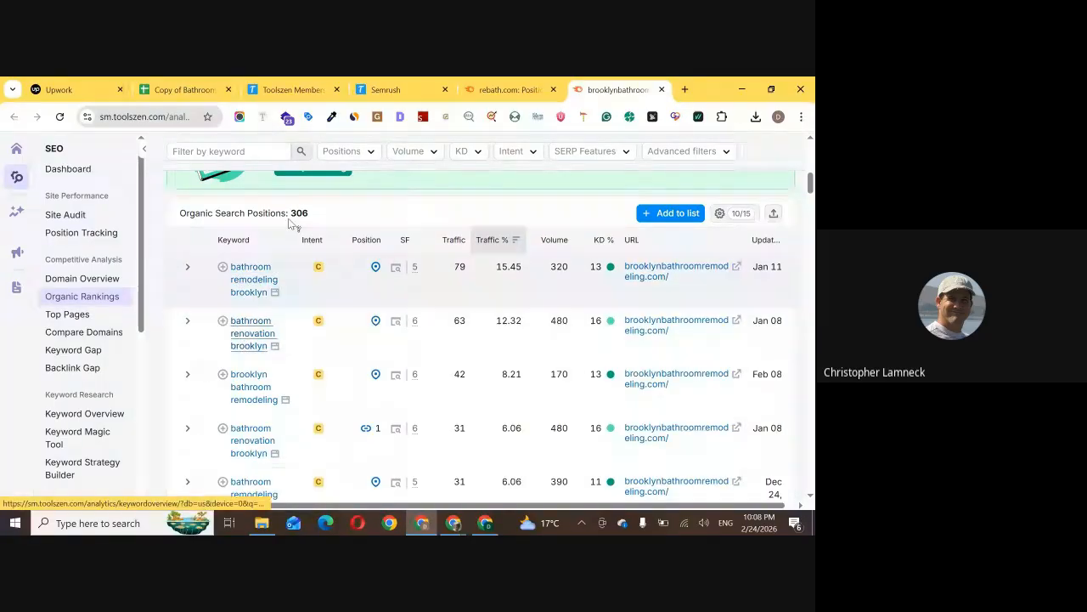
pyautogui.click(206, 85)
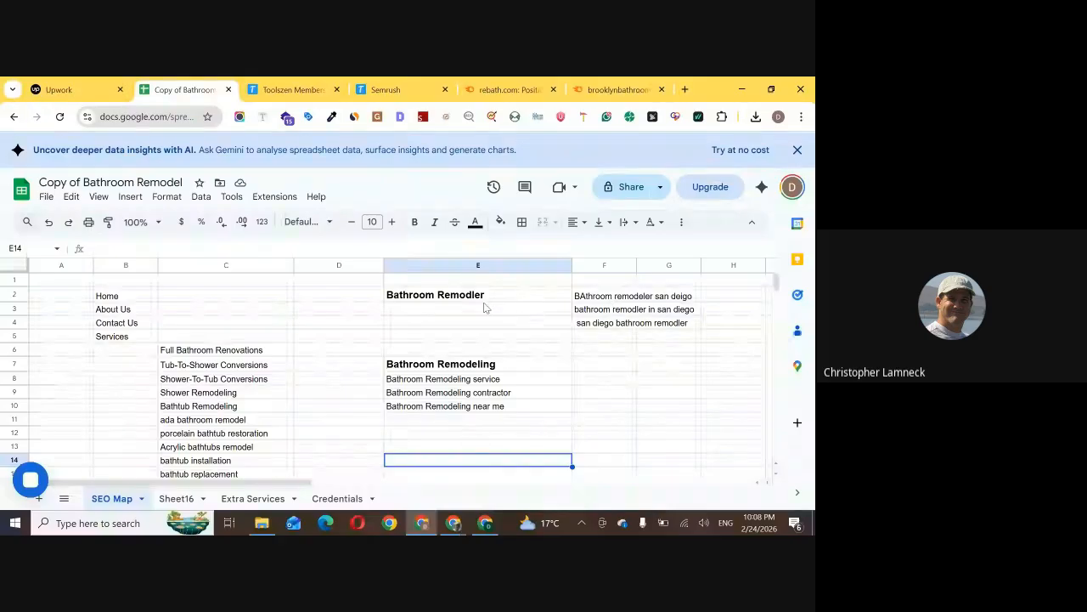
# Copy "bathroom renovation" from the Brooklyn site's ranking keywords into cell E11 of the SEO Map sheet
pyautogui.click(599, 89)
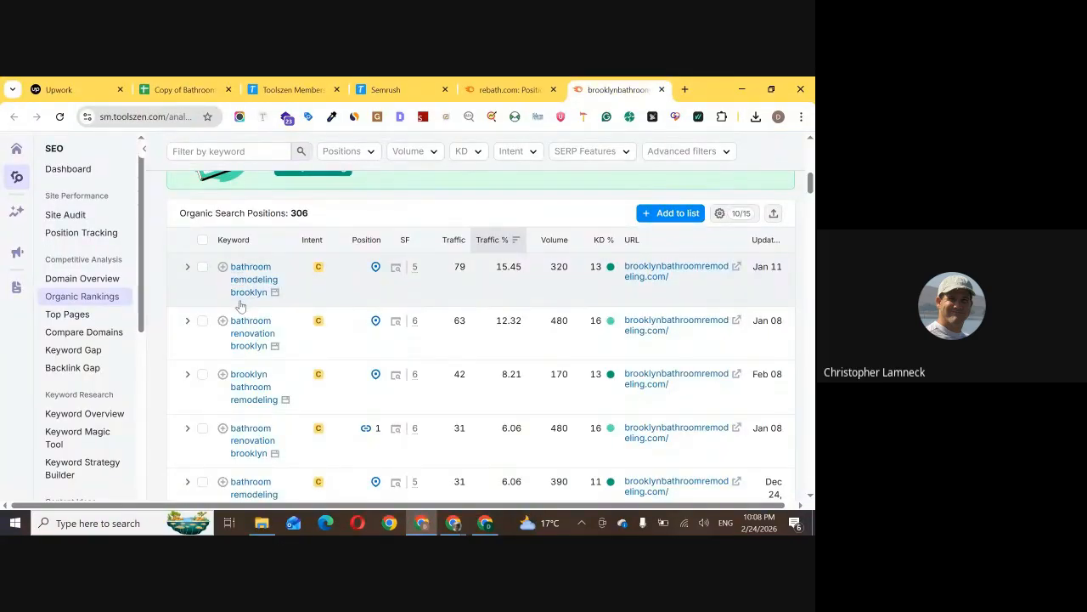
pyautogui.moveTo(230, 320); pyautogui.dragTo(277, 336)
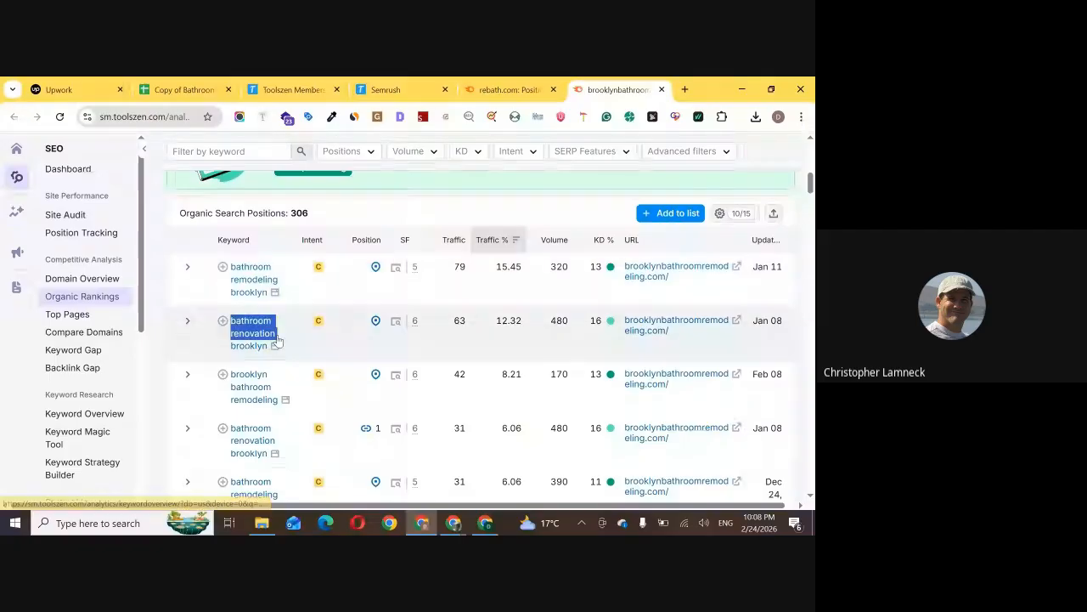
pyautogui.click(277, 340)
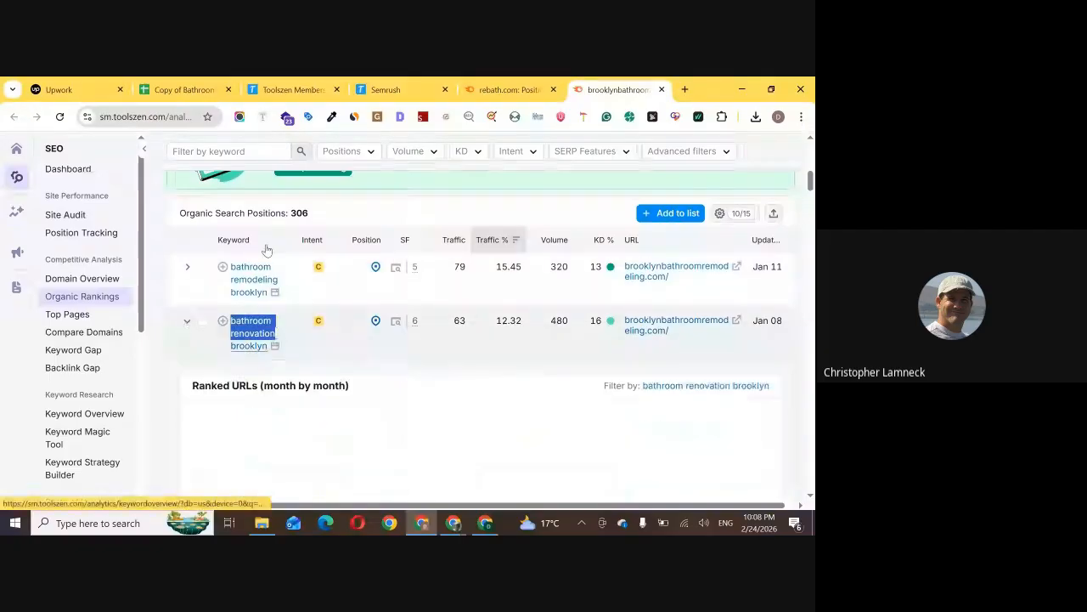
pyautogui.click(214, 84)
pyautogui.click(480, 418)
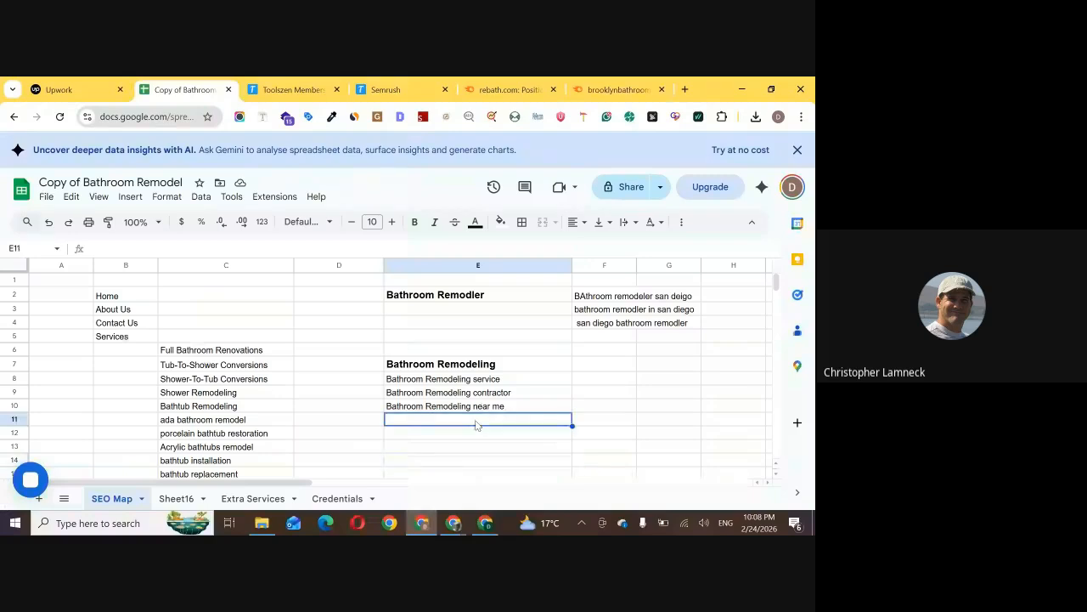
pyautogui.hotkey('ctrl', 'v')
# Add the keywords "BAthroom Remodel COmpany" in cell E12 and "Bathroom remodel companies" in cell E13 of the SEO Map sheet
pyautogui.click(463, 435)
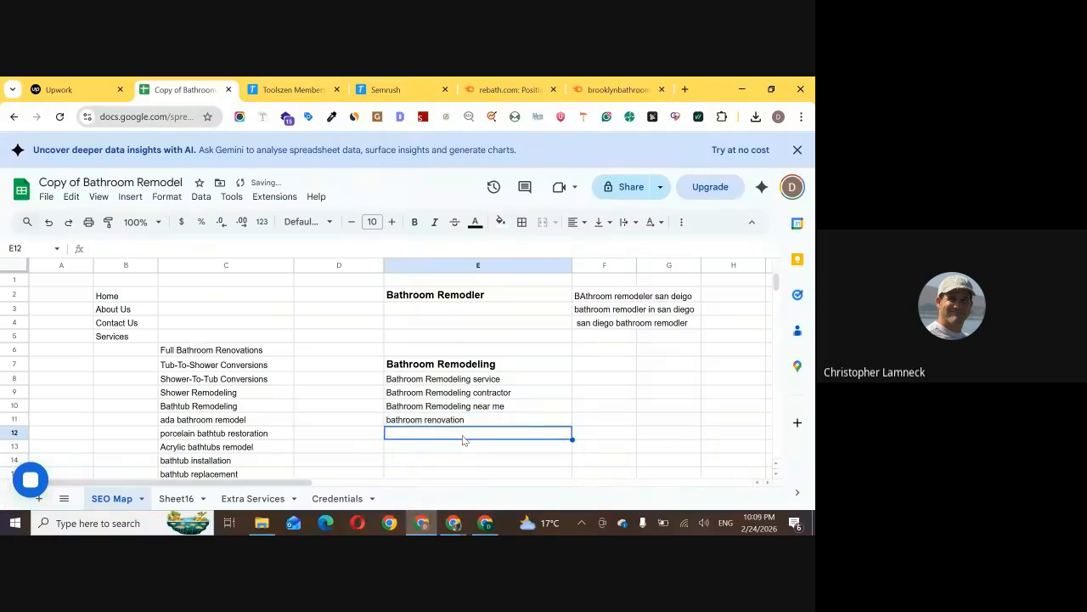
pyautogui.write('BAthroom Rem')
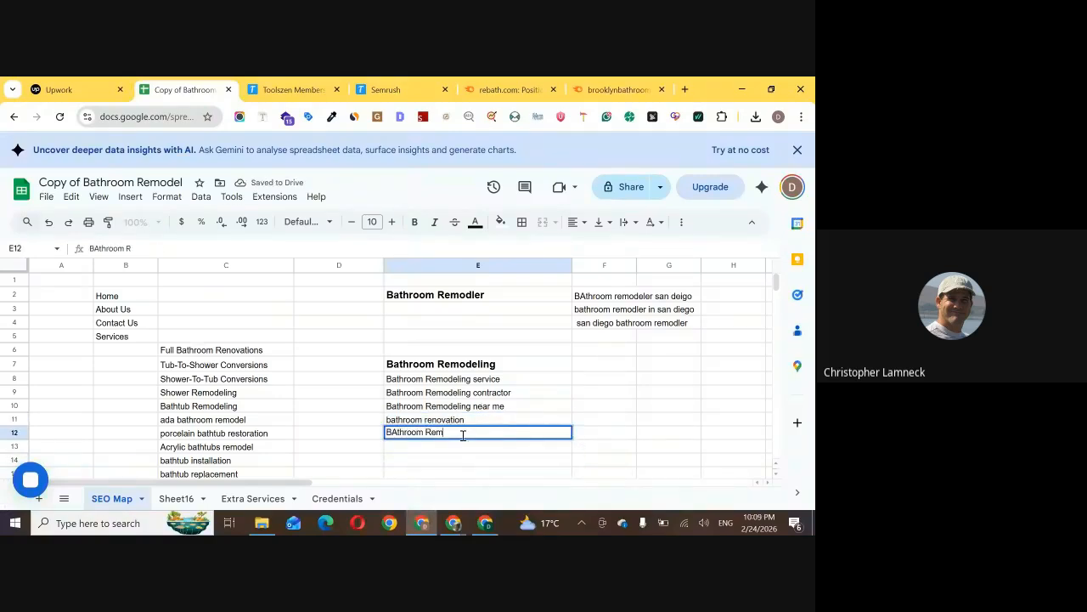
pyautogui.write('odel COmpany')
pyautogui.press('Return')
pyautogui.write('Bathroom')
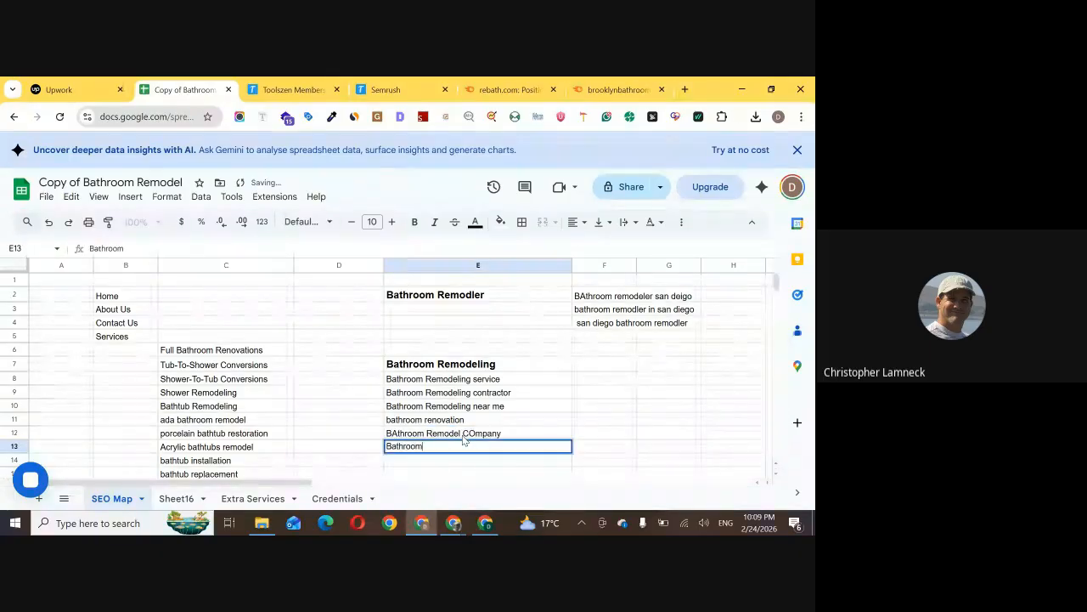
pyautogui.write(' remodle')
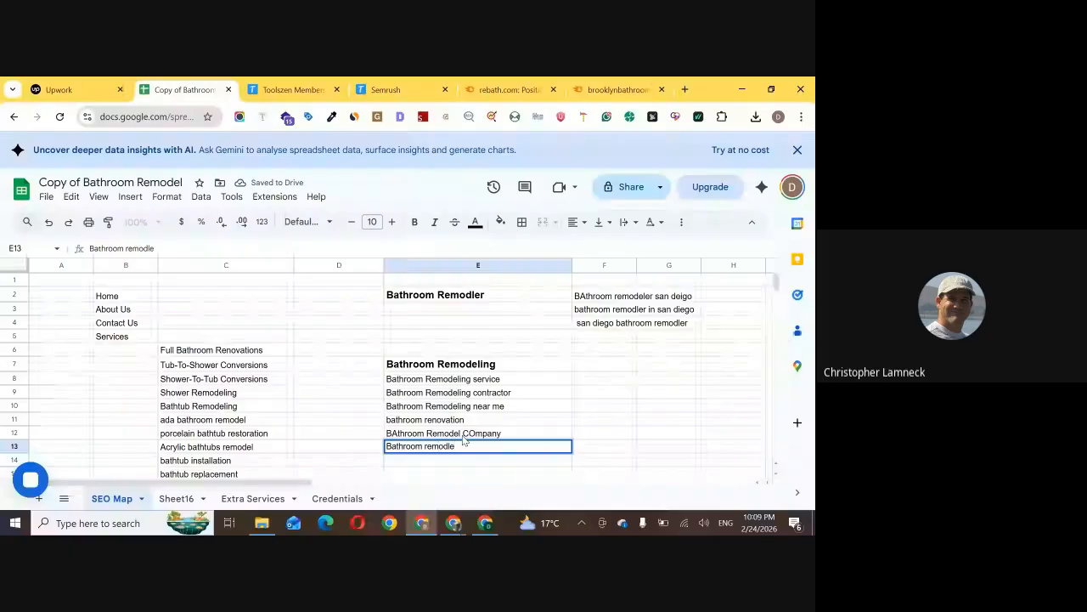
pyautogui.press('BackSpace')
pyautogui.press('BackSpace')
pyautogui.write('el companies')
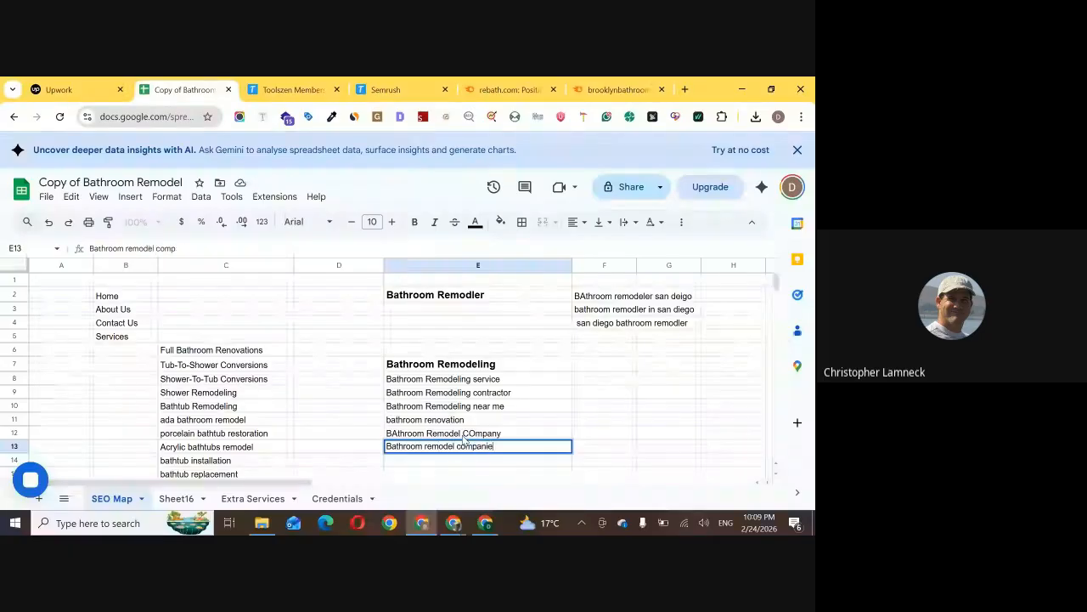
pyautogui.click(522, 435)
# Copy "small bathroom renovation company" from the Brooklyn site's ranking keywords into cell E14 of the SEO Map sheet
pyautogui.click(588, 81)
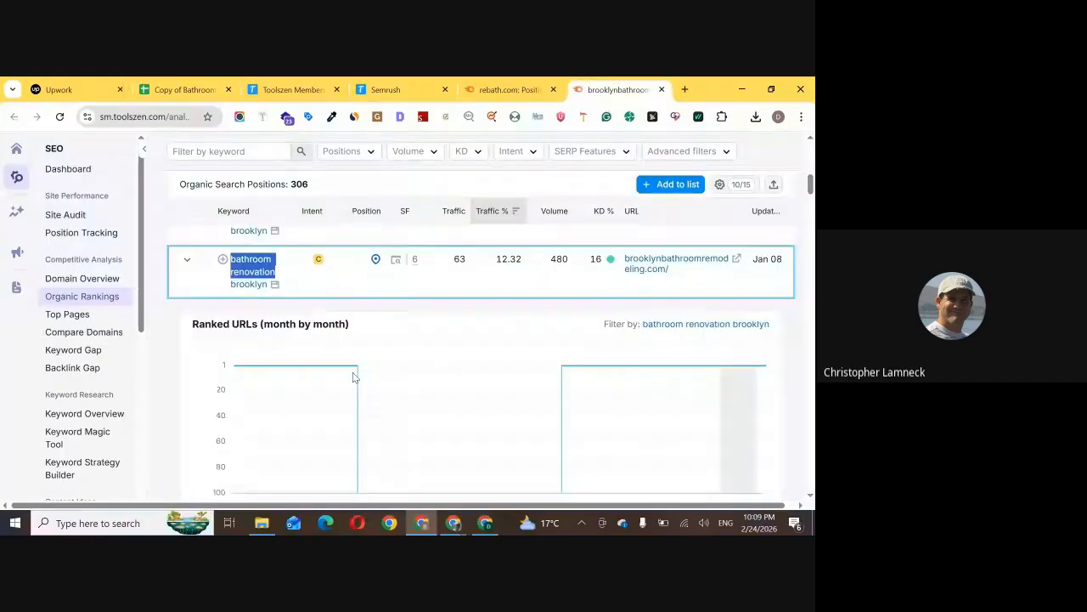
pyautogui.scroll(-4, 352, 377)
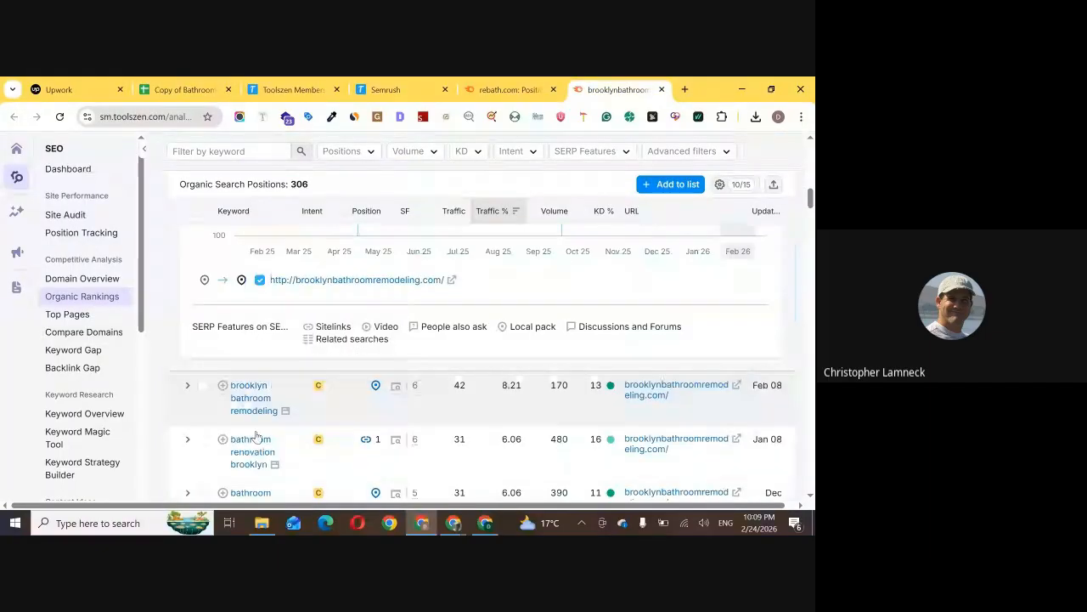
pyautogui.scroll(-2, 265, 420)
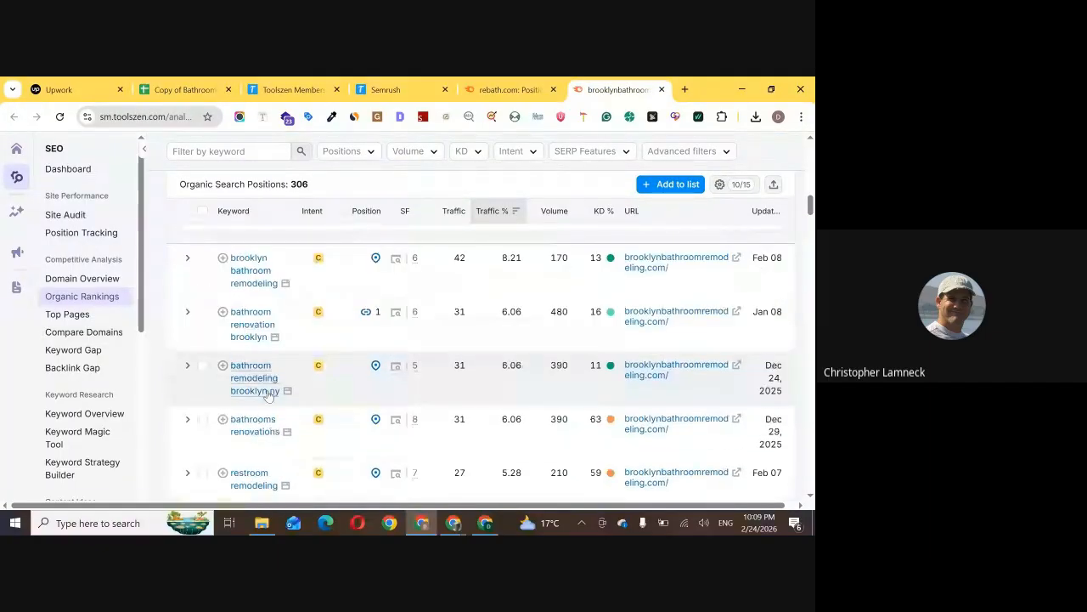
pyautogui.scroll(-3, 268, 395)
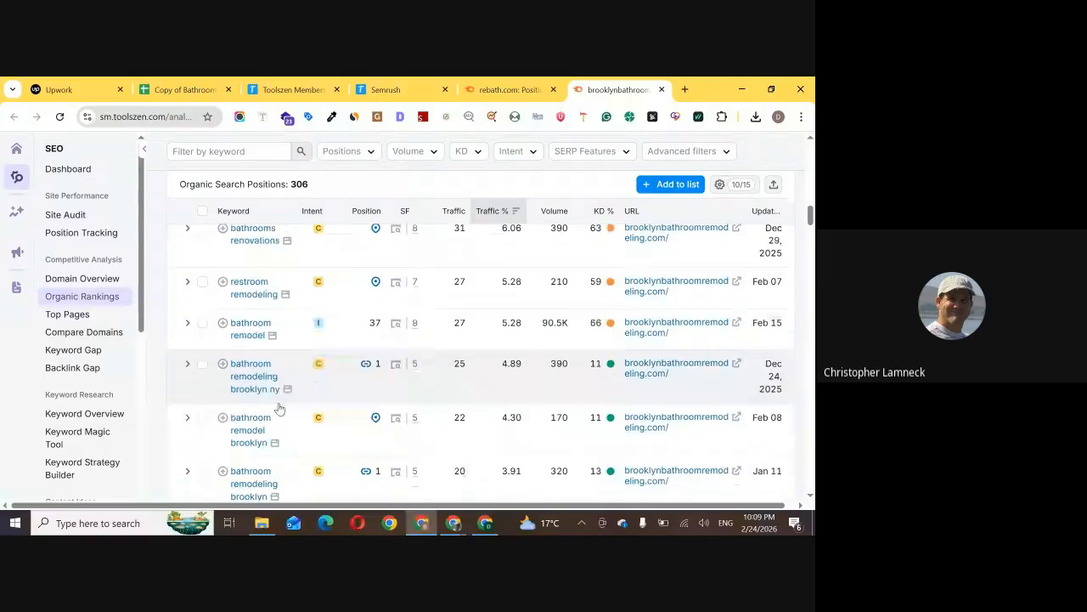
pyautogui.scroll(-2, 279, 409)
pyautogui.scroll(-1, 280, 414)
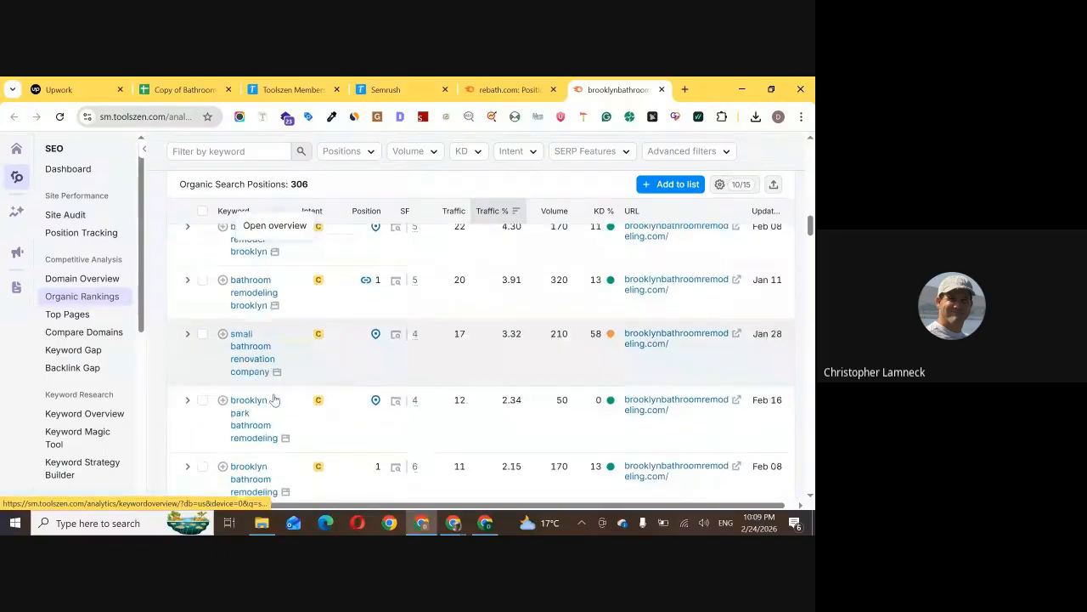
pyautogui.moveTo(230, 333); pyautogui.dragTo(272, 378)
pyautogui.hotkey('ctrl', 'c')
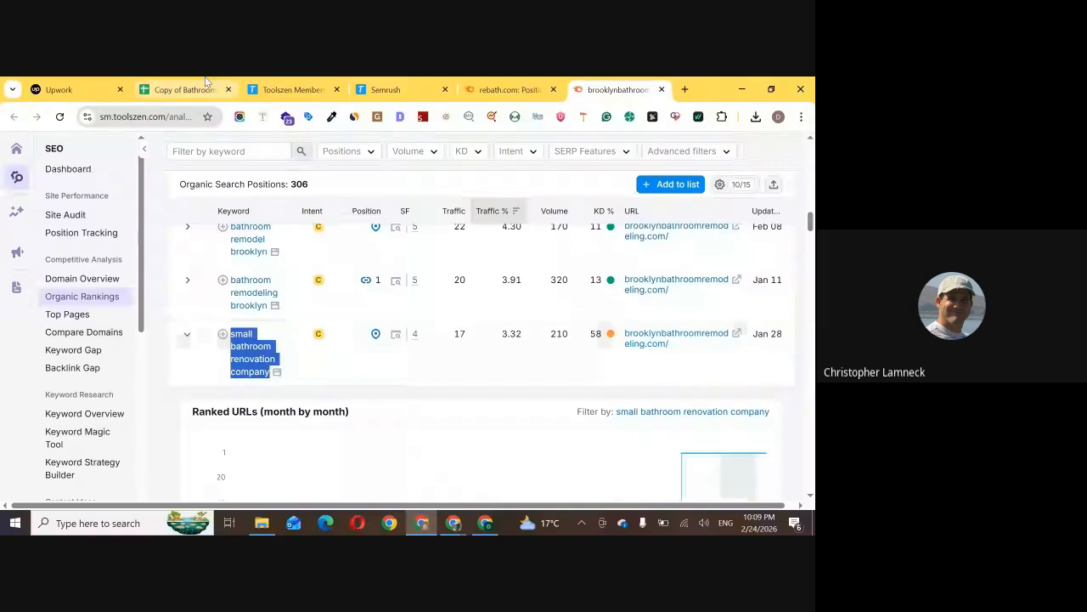
pyautogui.click(206, 81)
pyautogui.press('Down')
pyautogui.press('Down')
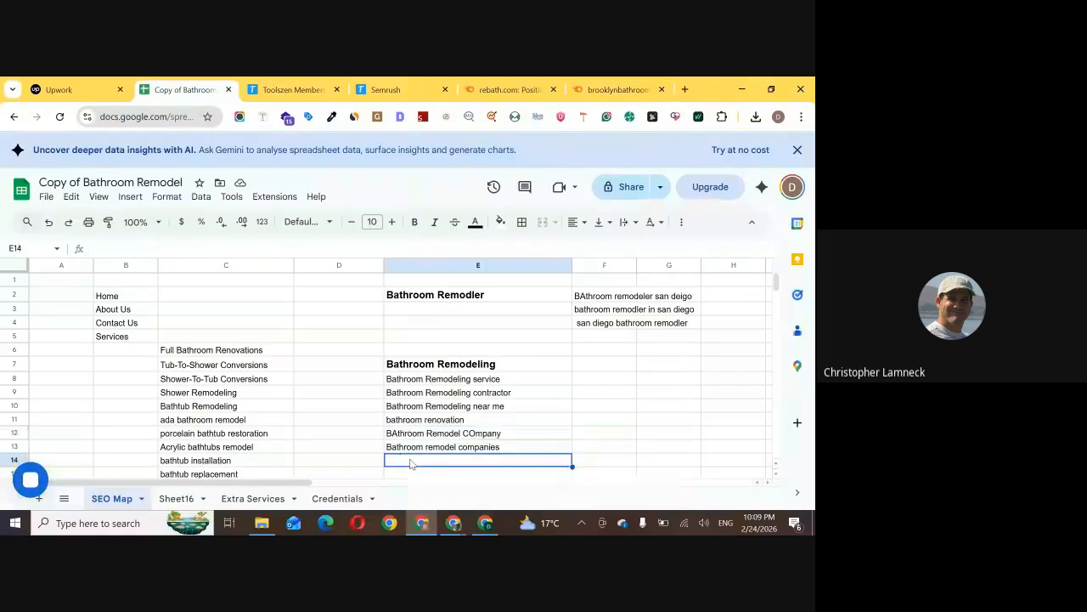
pyautogui.hotkey('ctrl', 'v')
# Look through the Brooklyn site's further ranking keywords, and examine the Re-Bath site's organic keywords and their search intent
pyautogui.click(617, 89)
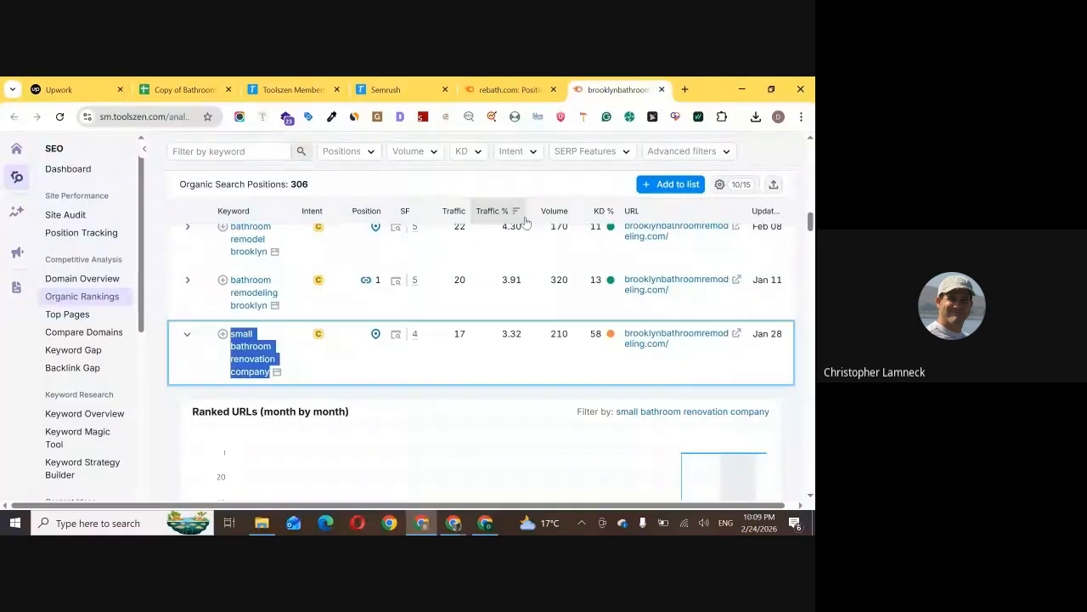
pyautogui.scroll(-5, 372, 315)
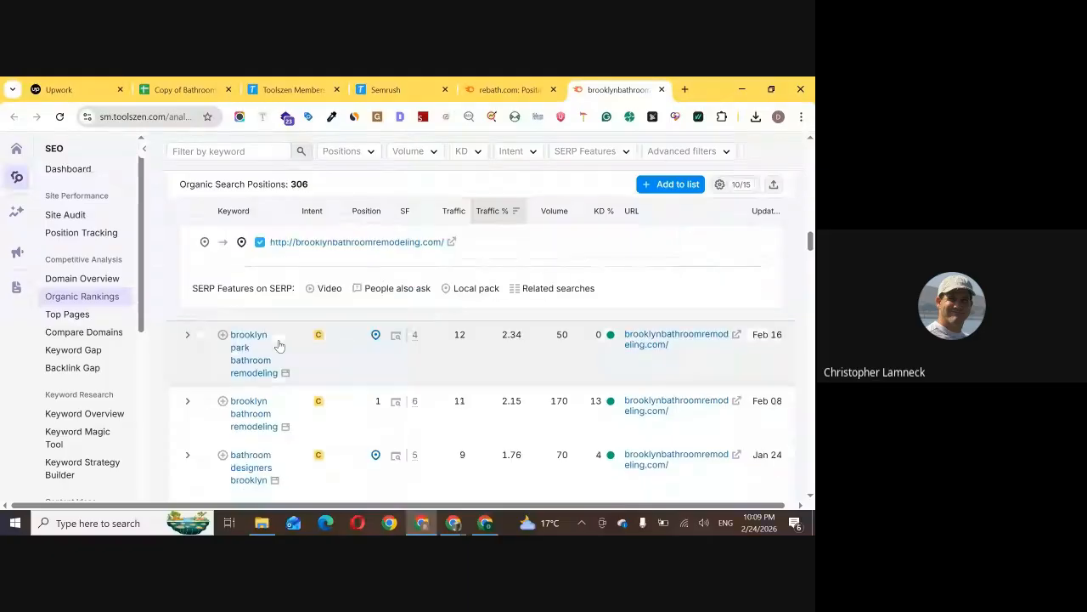
pyautogui.scroll(-1, 285, 357)
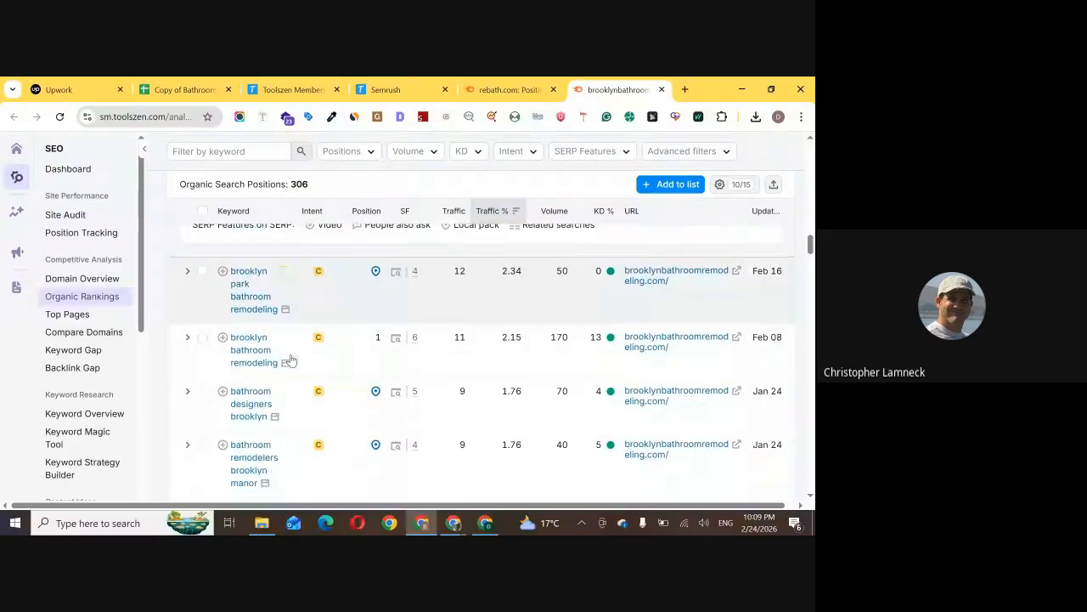
pyautogui.click(538, 83)
pyautogui.scroll(-1, 284, 313)
pyautogui.scroll(-8, 284, 313)
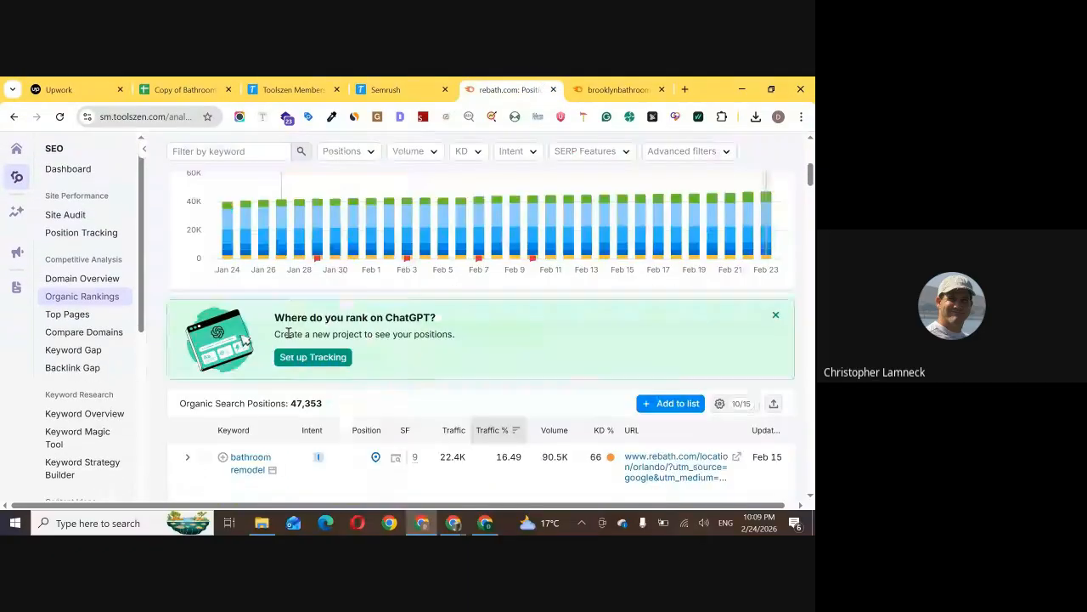
pyautogui.scroll(-5, 252, 384)
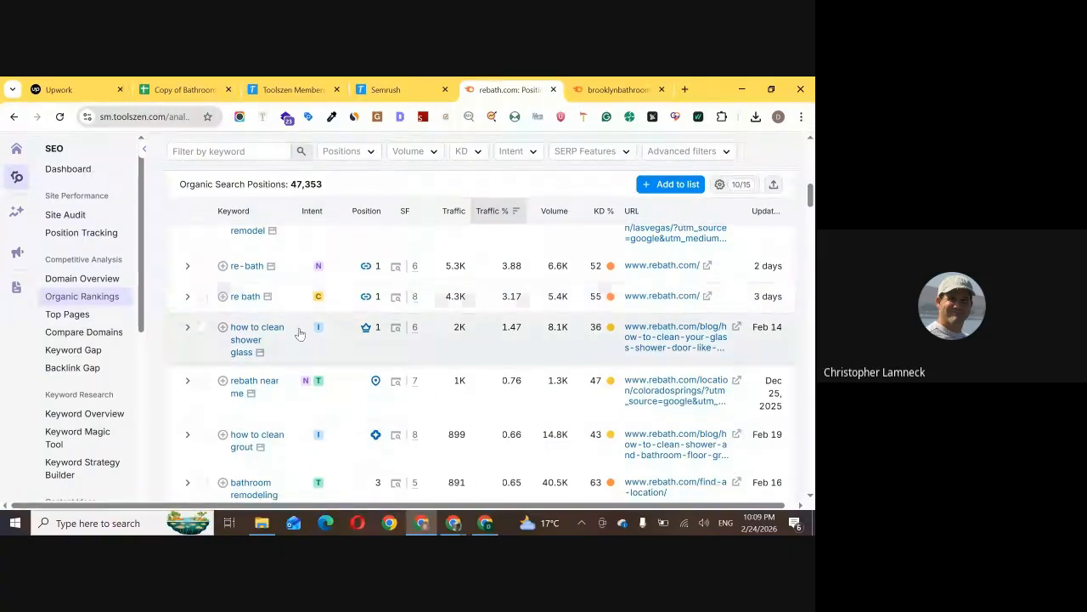
pyautogui.scroll(1, 304, 338)
pyautogui.scroll(2, 310, 342)
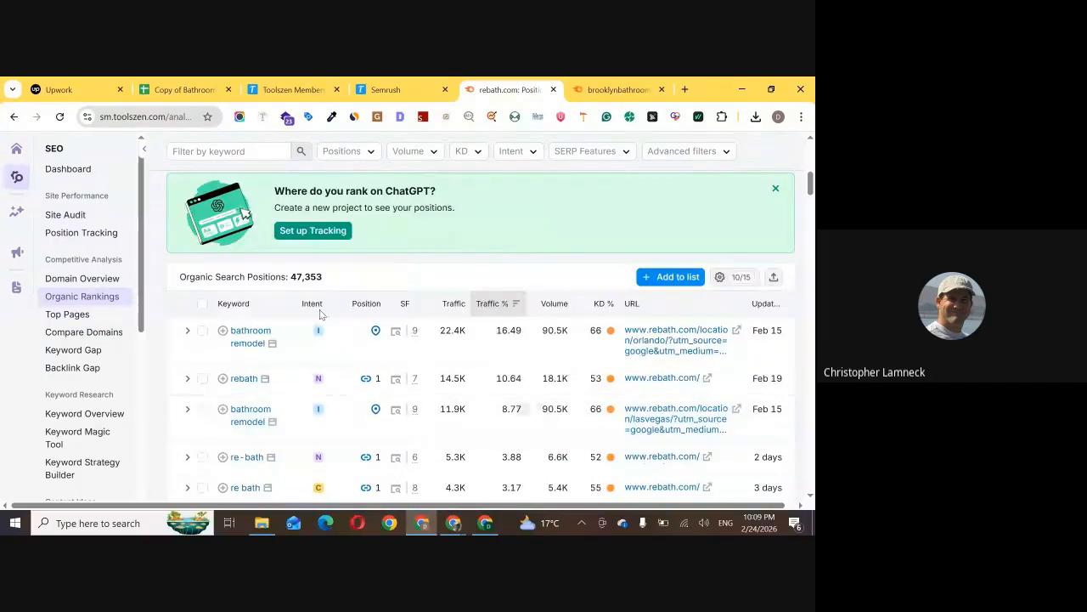
pyautogui.moveTo(320, 334)
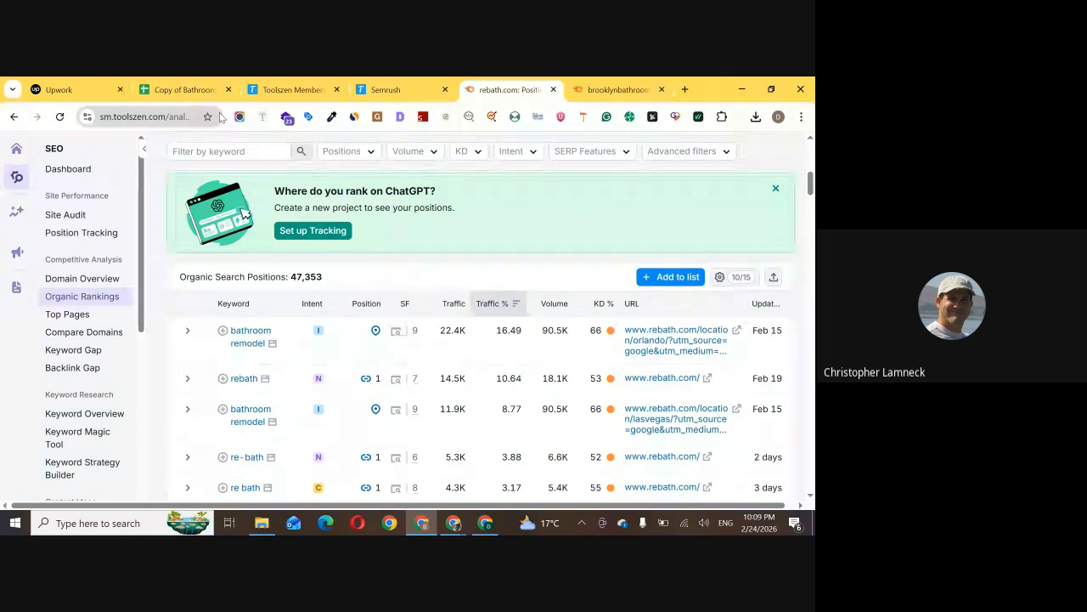
# Enter the search intent types "Informational" and "Navigational" in cells G6 and G7 of the SEO Map sheet
pyautogui.click(195, 91)
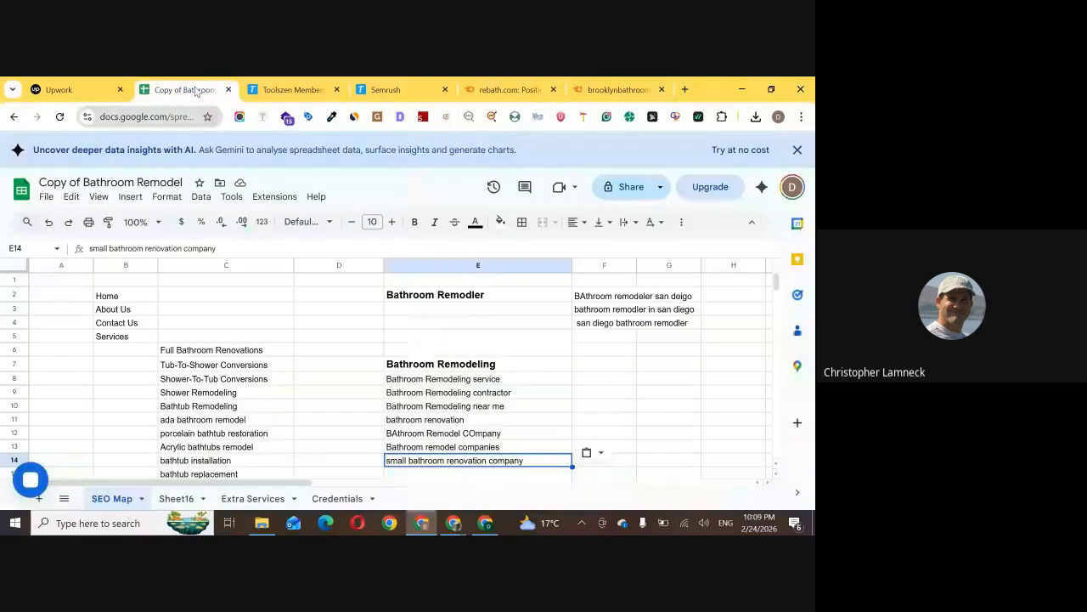
pyautogui.click(686, 352)
pyautogui.write('Informa')
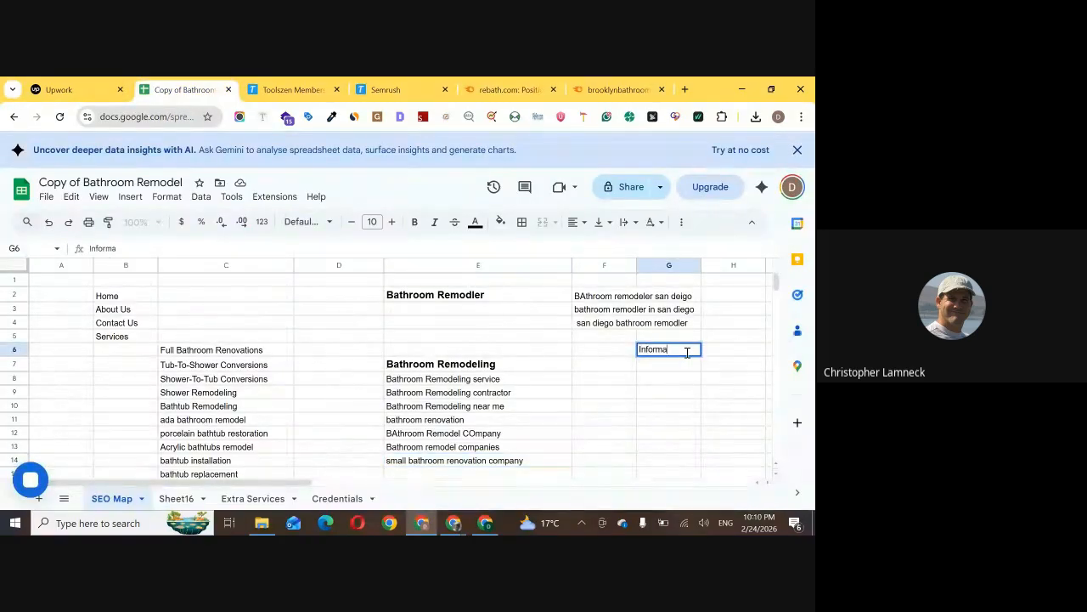
pyautogui.write('tional')
pyautogui.press('Return')
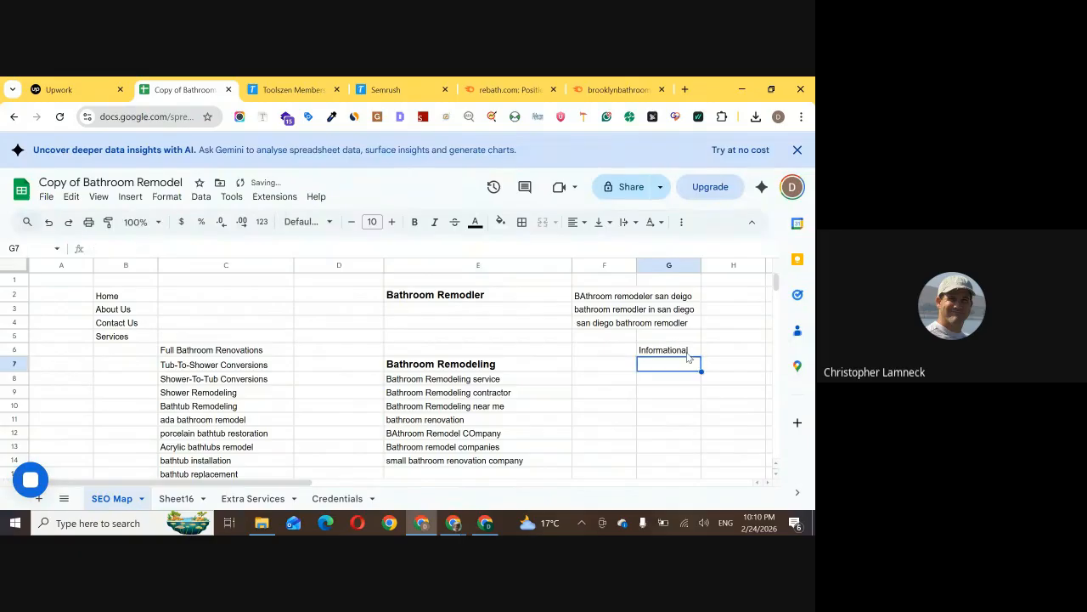
pyautogui.write('Na')
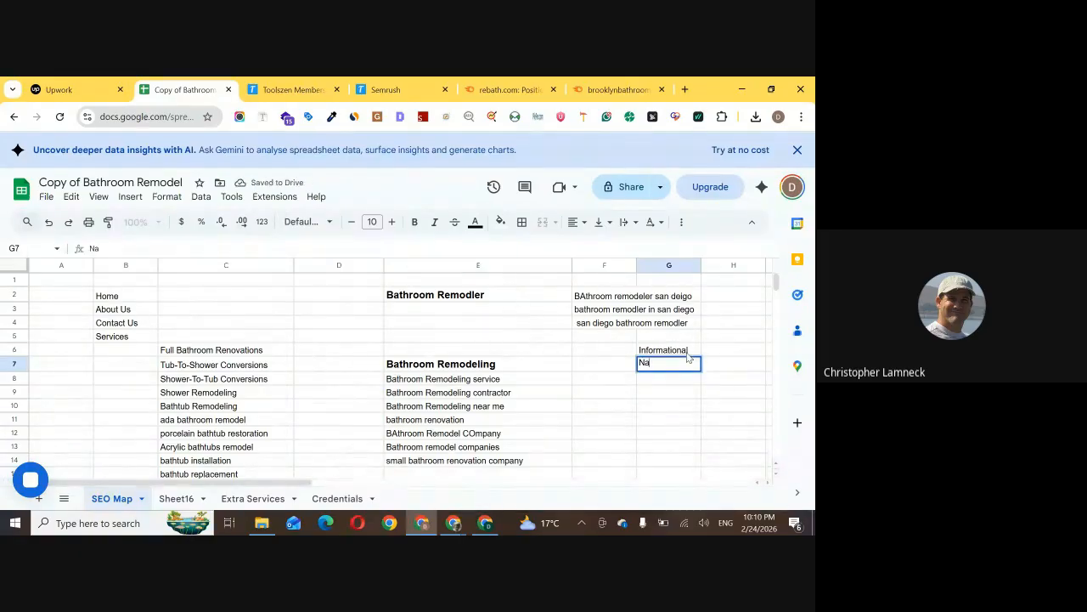
pyautogui.write('vigational')
pyautogui.press('Return')
# Complete the search intent list with "Commercial" in cell G8 and "Transectional" in cell G9
pyautogui.write('Commercial')
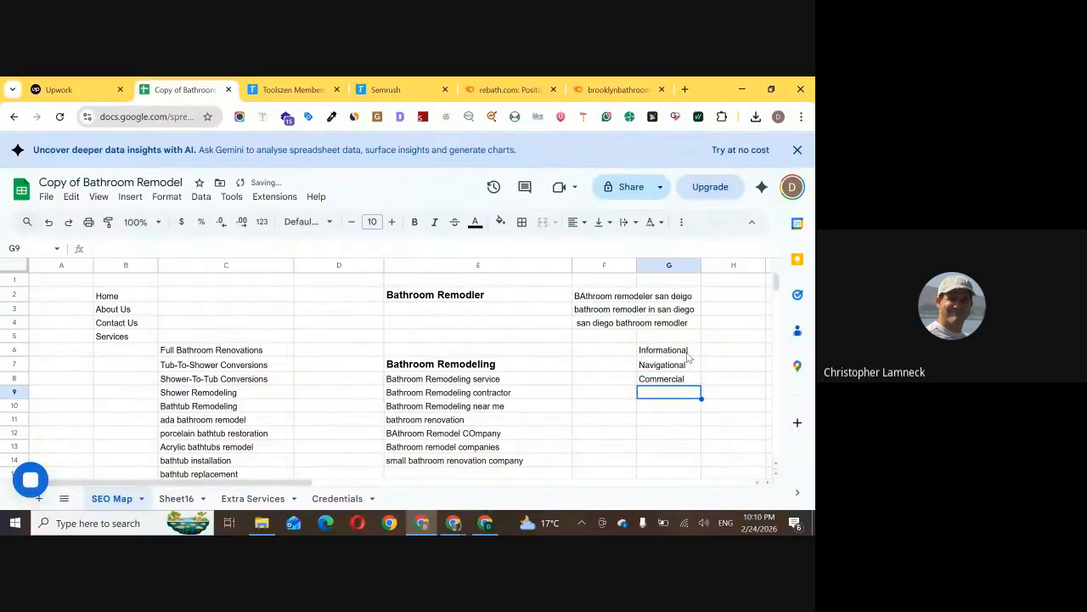
pyautogui.press('Return')
pyautogui.write('Transec')
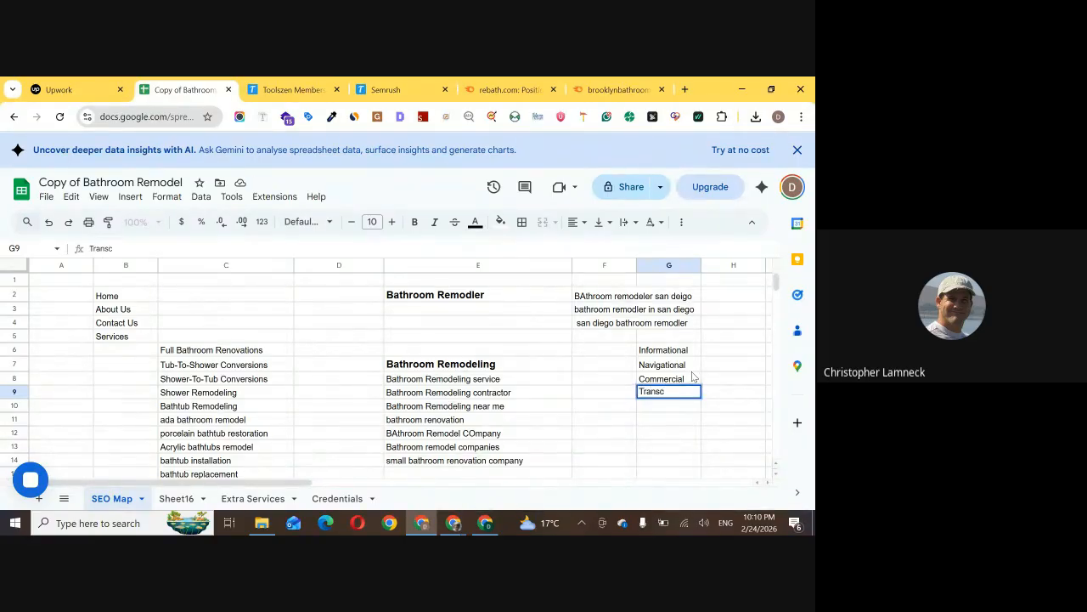
pyautogui.write('tio')
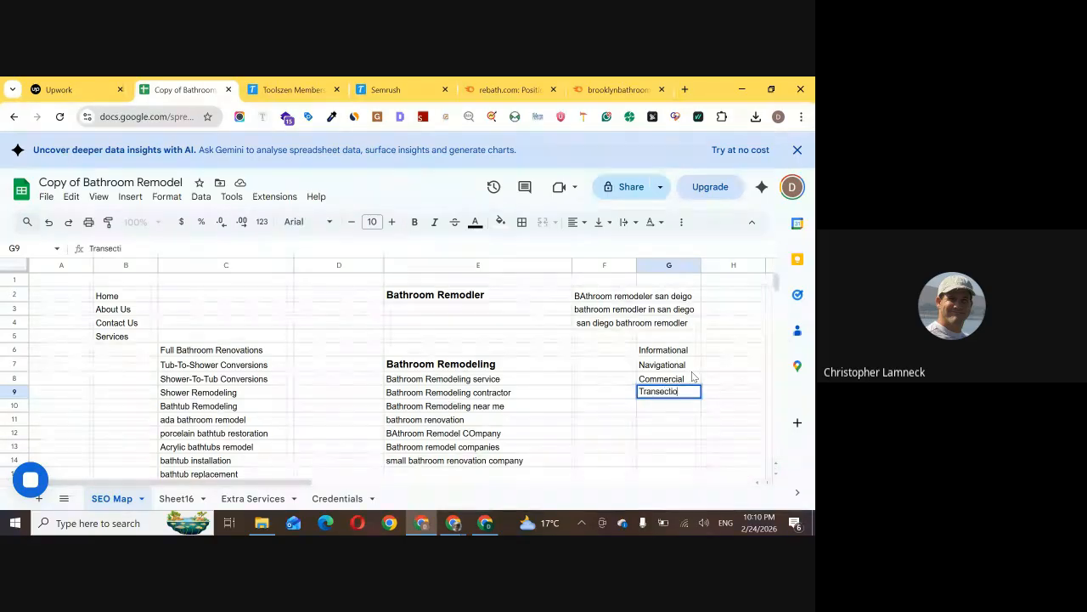
pyautogui.write('nal')
pyautogui.click(720, 351)
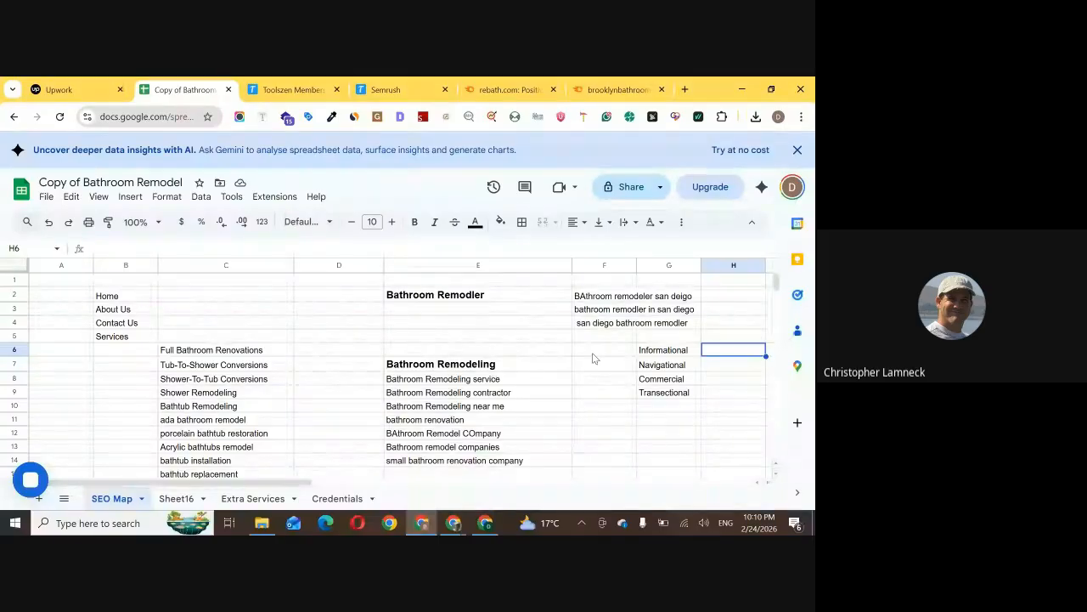
pyautogui.click(718, 371)
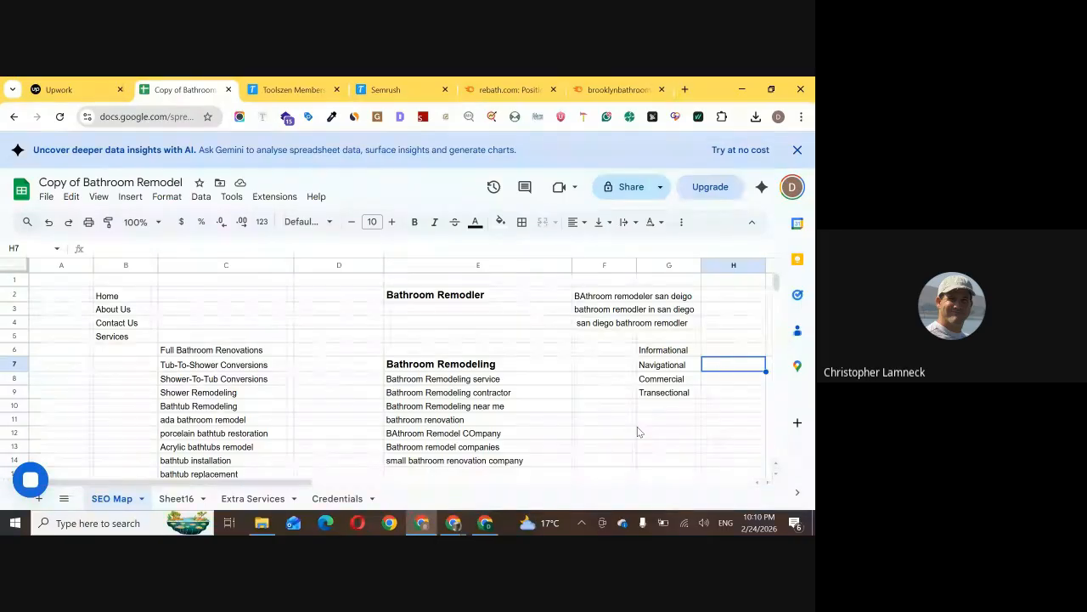
# Switch to the Google Meet call to read the in-call messages, and return to the SEO Map spreadsheet
pyautogui.moveTo(445, 528)
pyautogui.click(398, 462)
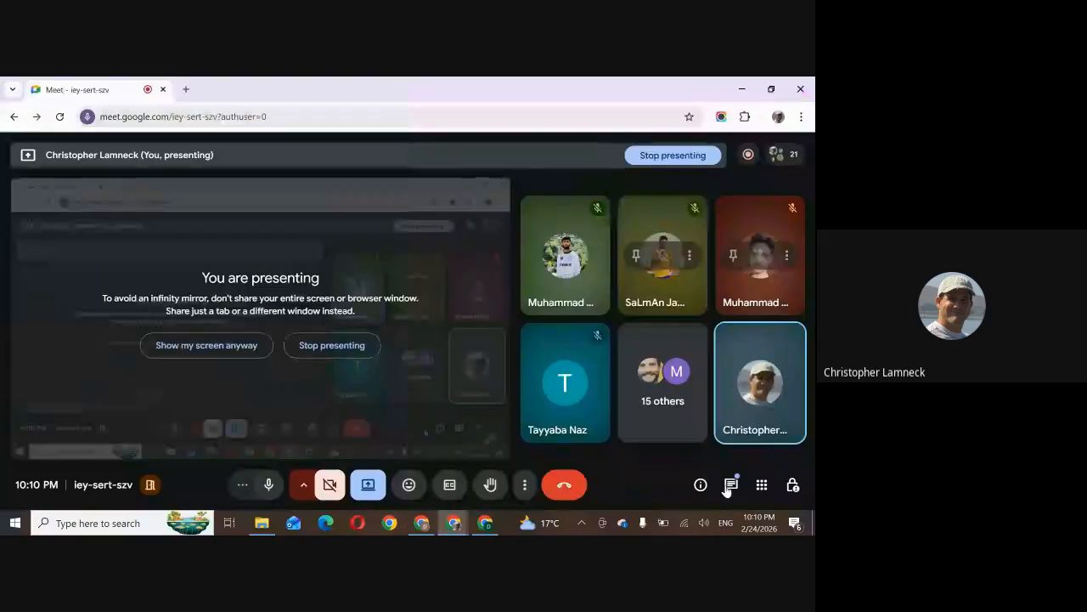
pyautogui.click(725, 488)
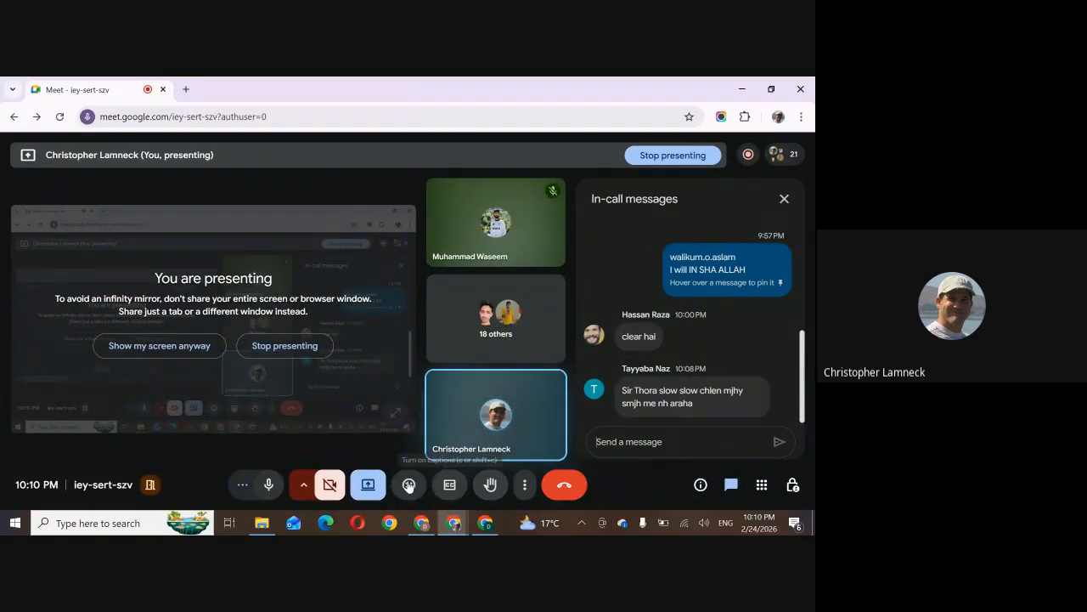
pyautogui.click(422, 522)
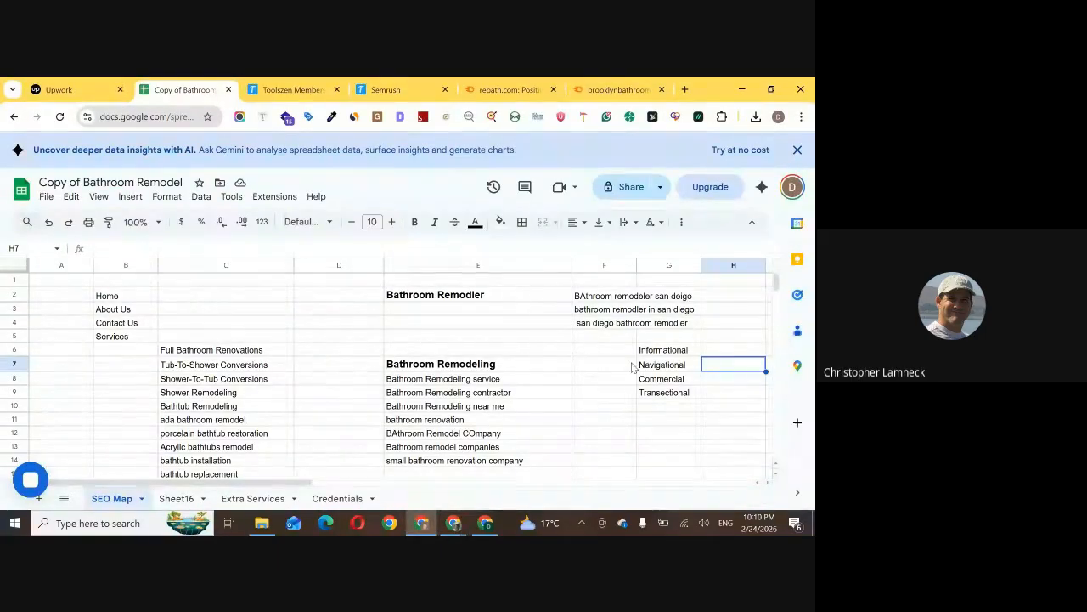
pyautogui.moveTo(650, 355); pyautogui.dragTo(656, 393)
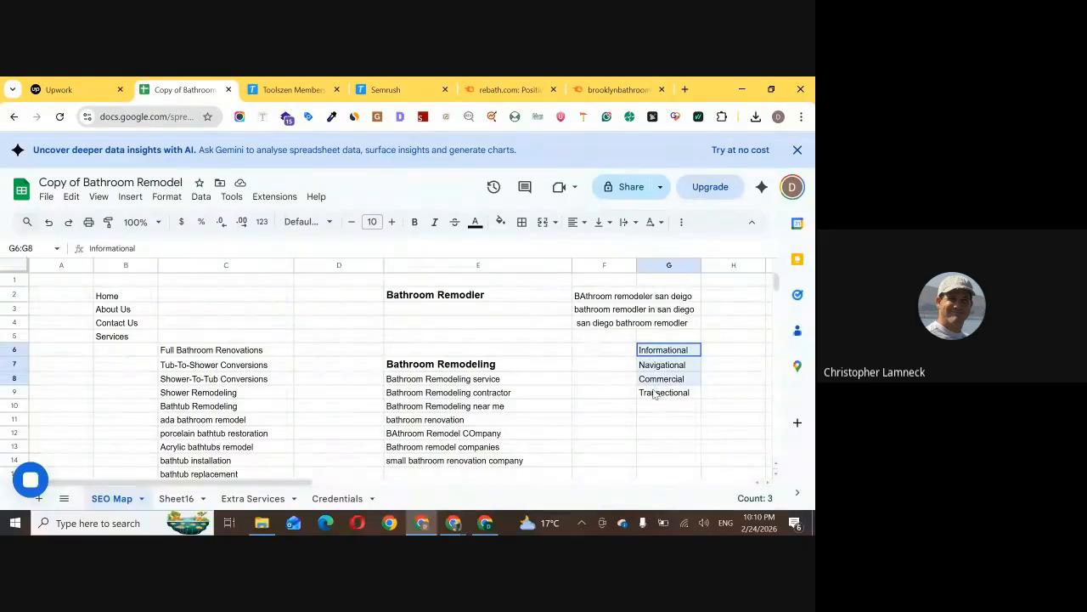
pyautogui.click(653, 357)
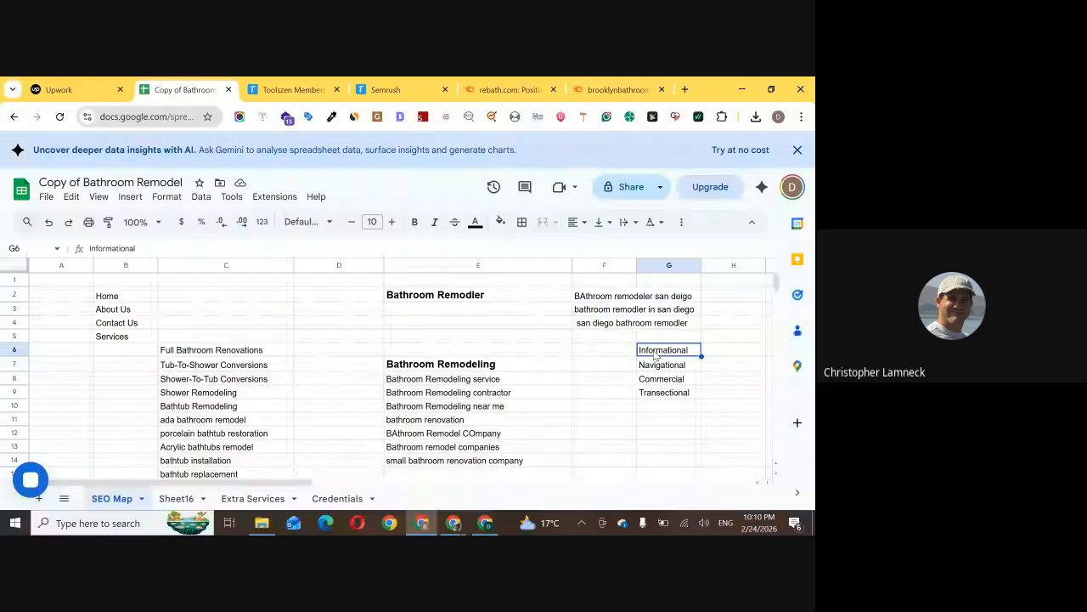
pyautogui.click(714, 356)
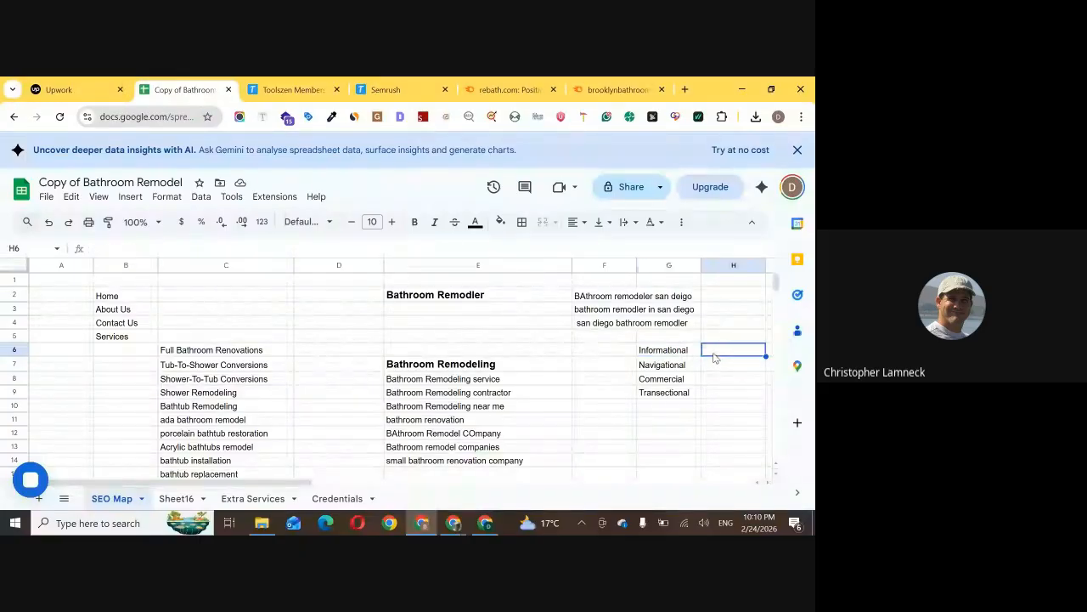
pyautogui.click(694, 367)
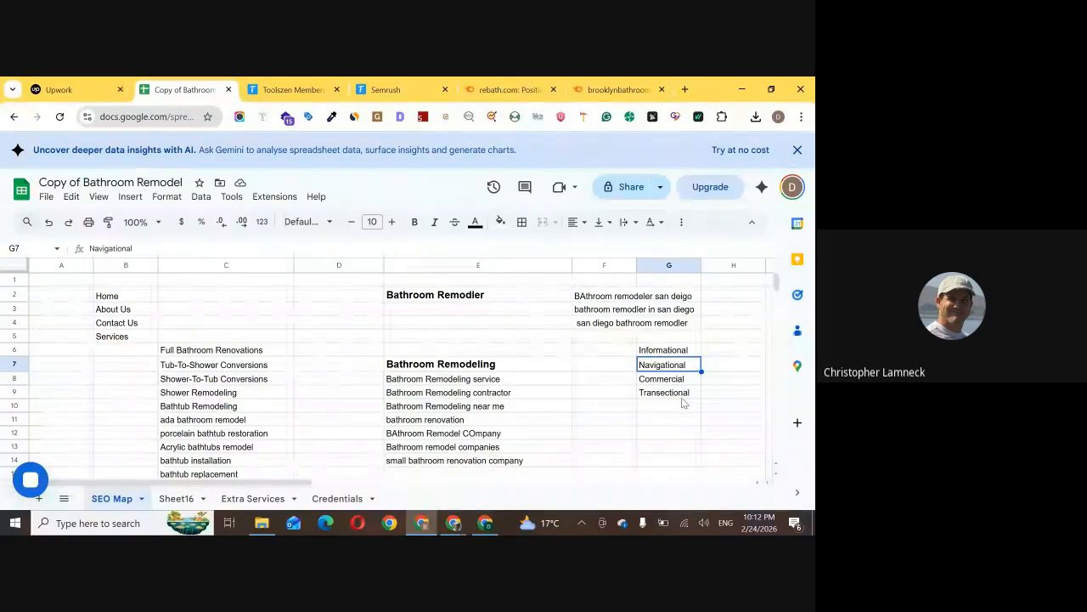
# Switch to the Google Meet call, mute and unmute the microphone while reading the in-call messages, and return to the SEO Map spreadsheet
pyautogui.moveTo(453, 520)
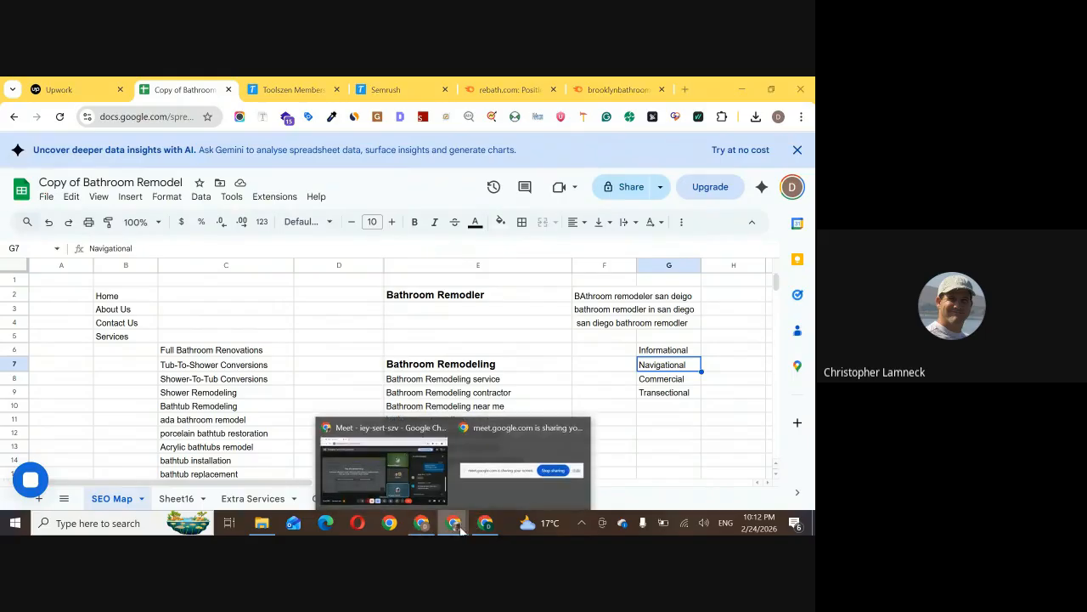
pyautogui.click(418, 491)
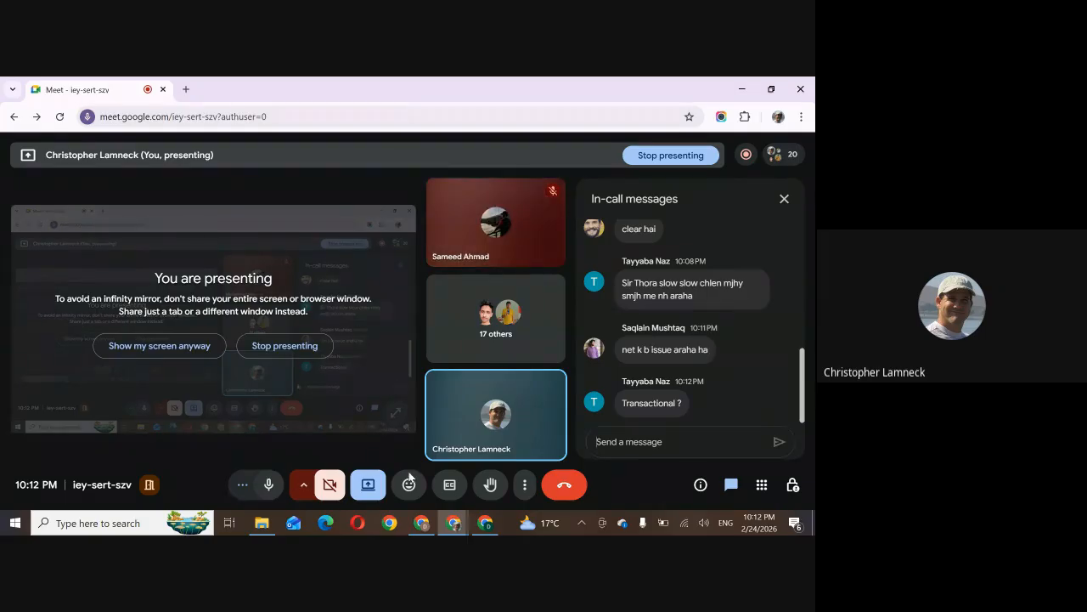
pyautogui.click(270, 488)
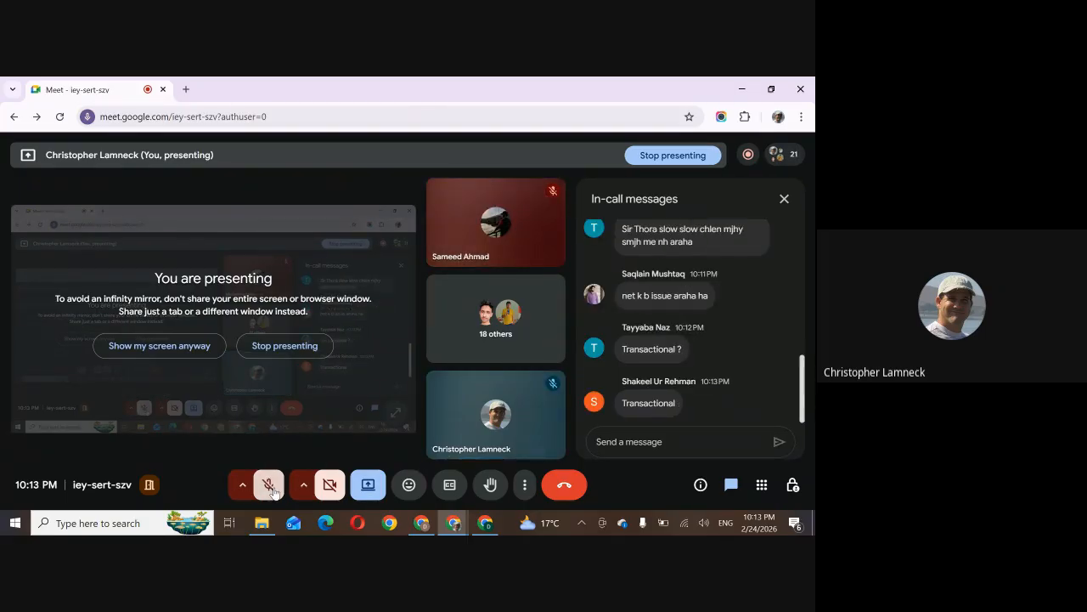
pyautogui.moveTo(547, 393)
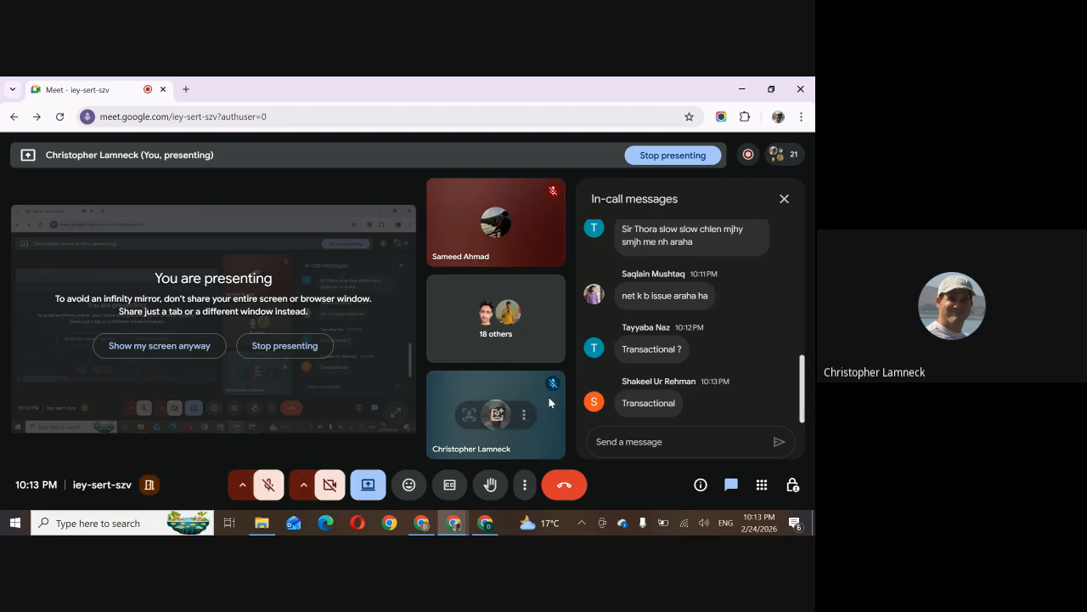
pyautogui.click(270, 485)
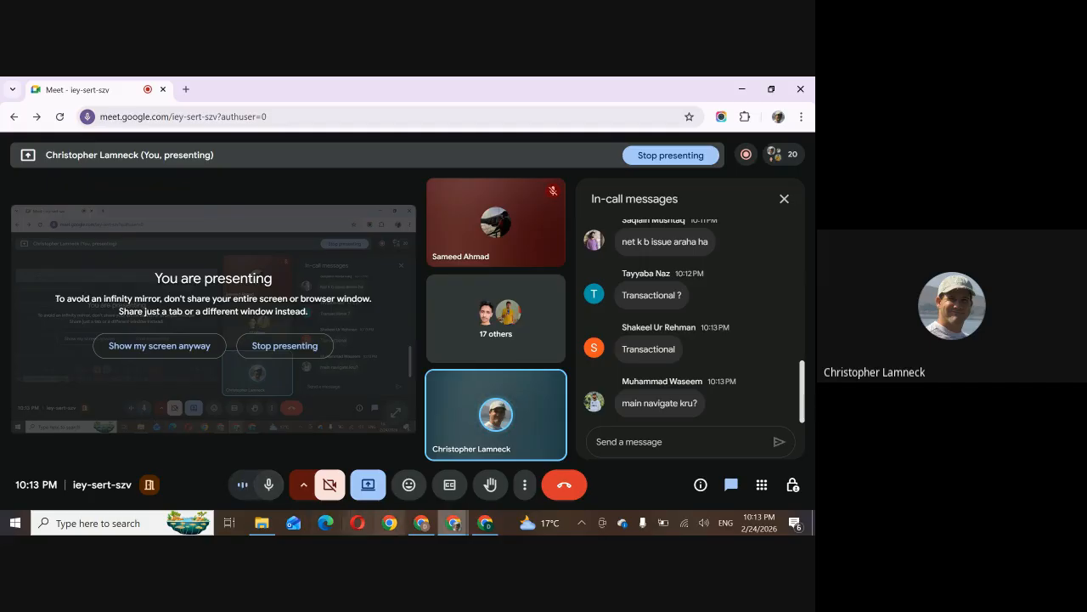
pyautogui.click(427, 514)
pyautogui.click(427, 517)
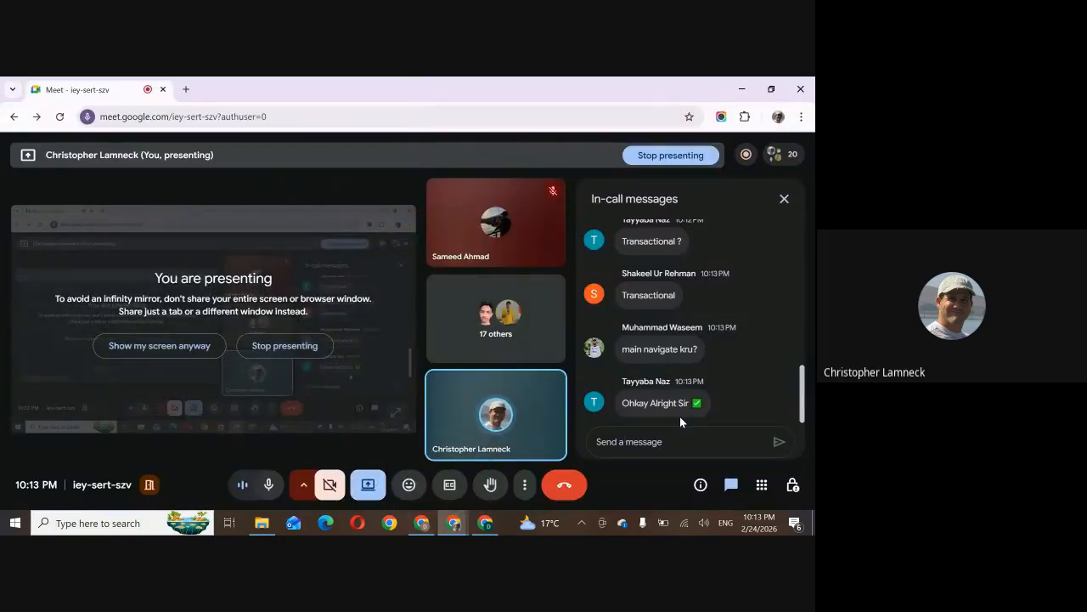
pyautogui.click(429, 517)
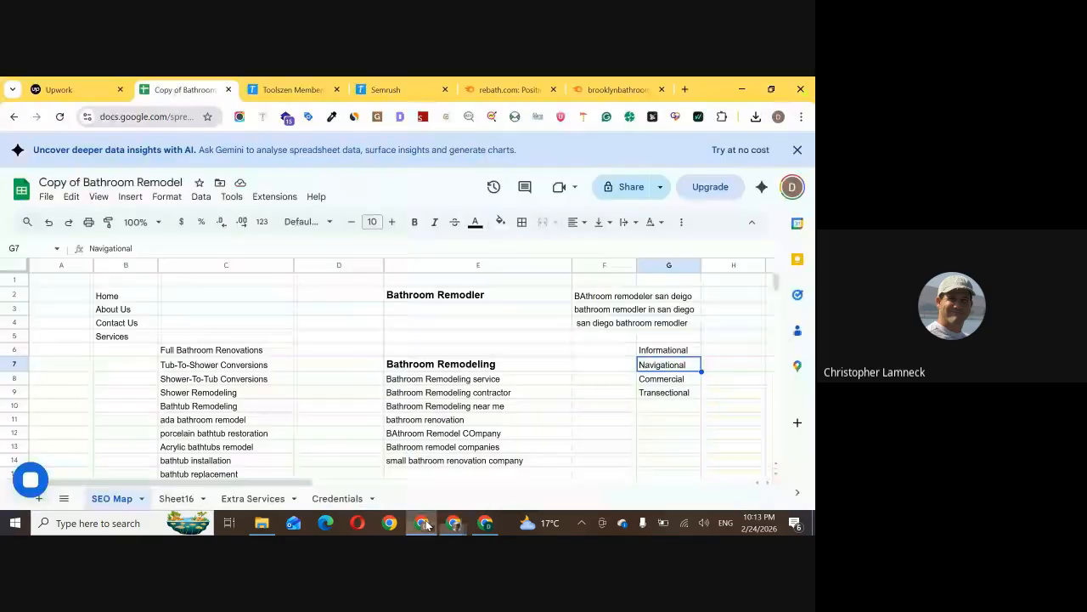
# Highlight the search intent types in G6:G9, and check the Google Meet in-call messages for participants' replies before returning to the spreadsheet
pyautogui.moveTo(673, 352); pyautogui.dragTo(669, 392)
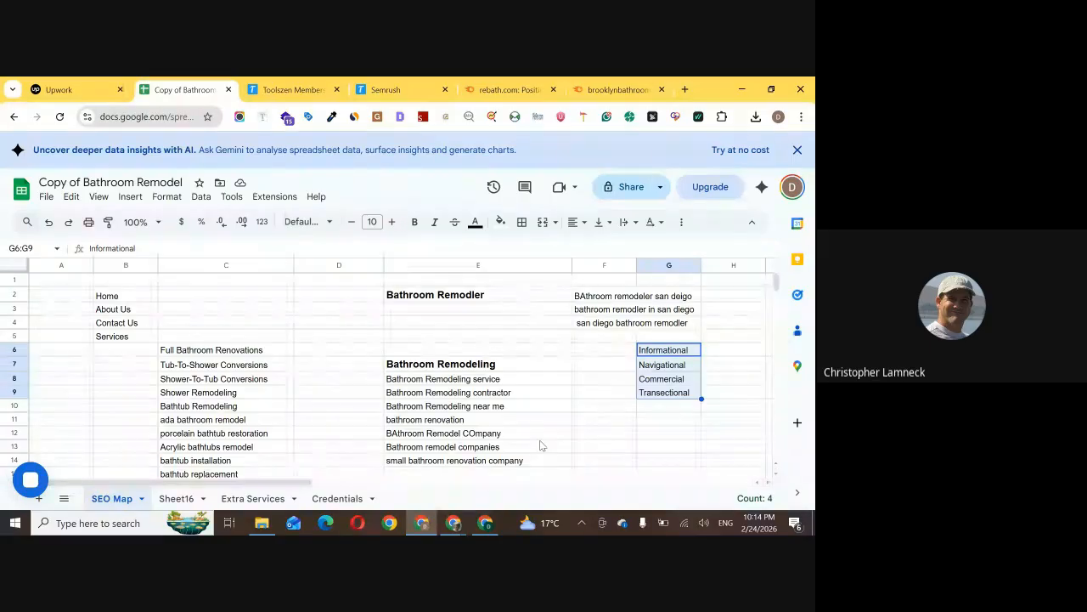
pyautogui.moveTo(453, 523)
pyautogui.click(421, 478)
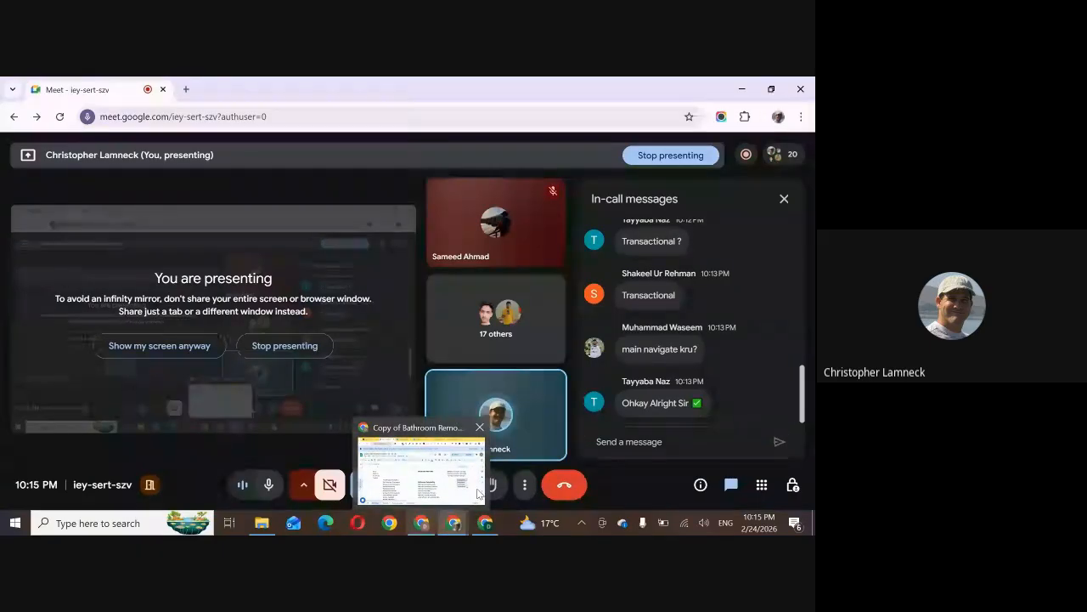
pyautogui.moveTo(488, 495)
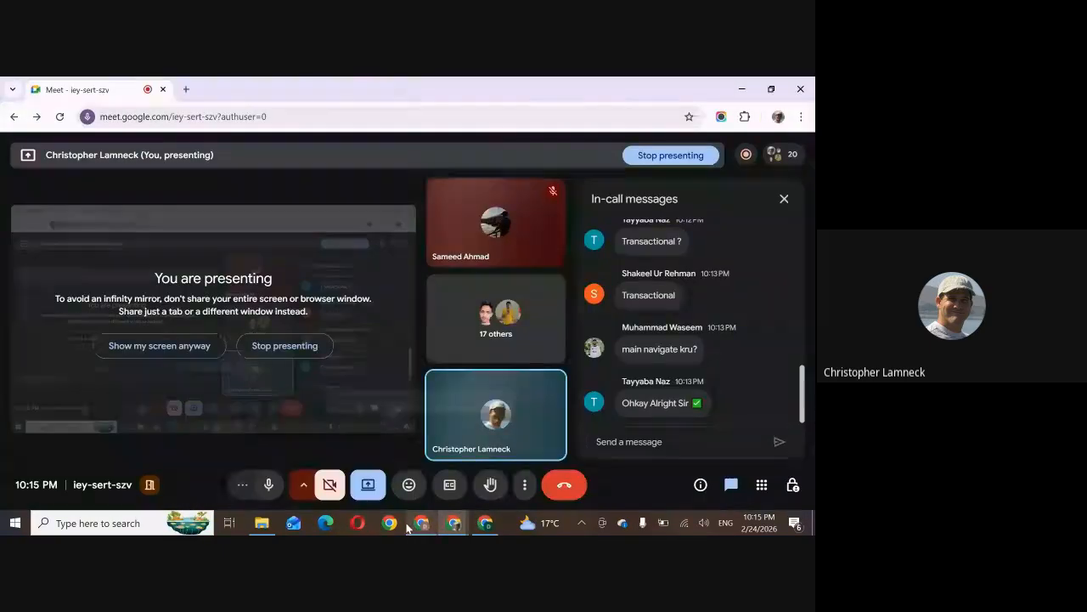
pyautogui.click(408, 525)
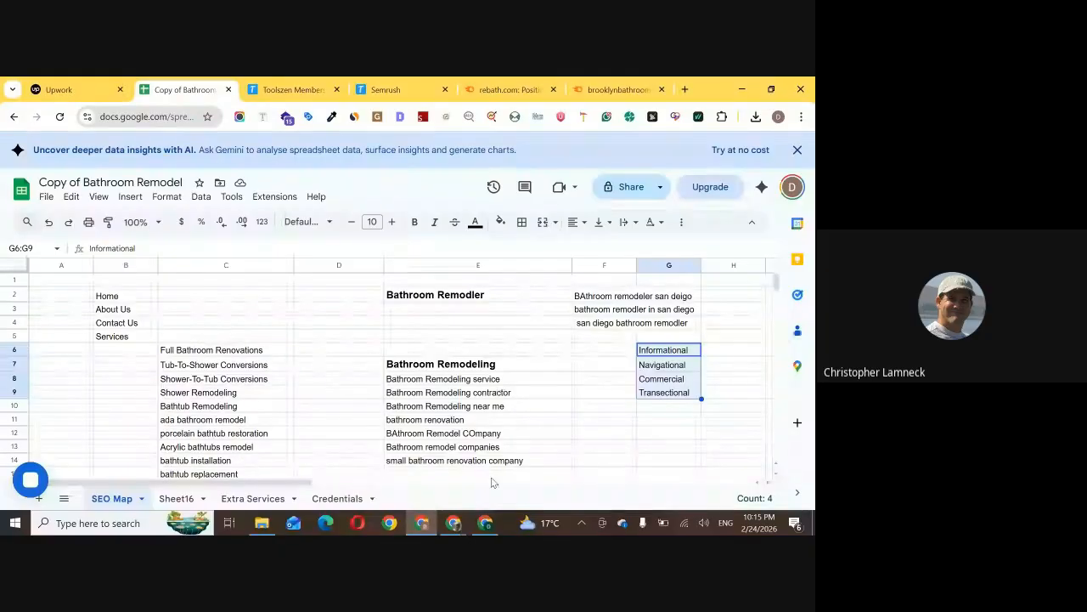
pyautogui.moveTo(459, 527)
pyautogui.click(435, 459)
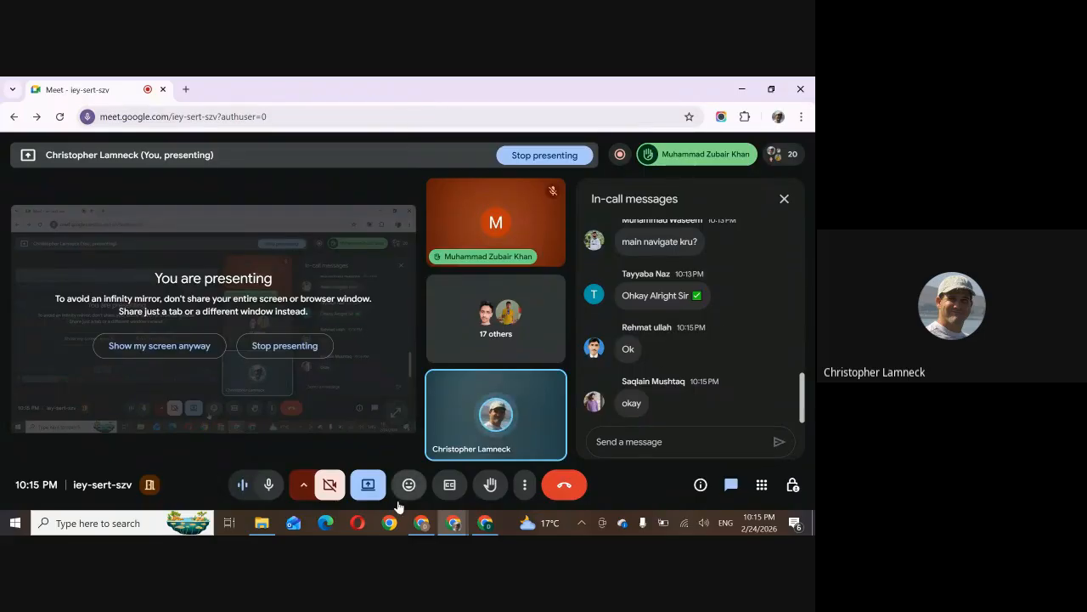
pyautogui.moveTo(425, 523)
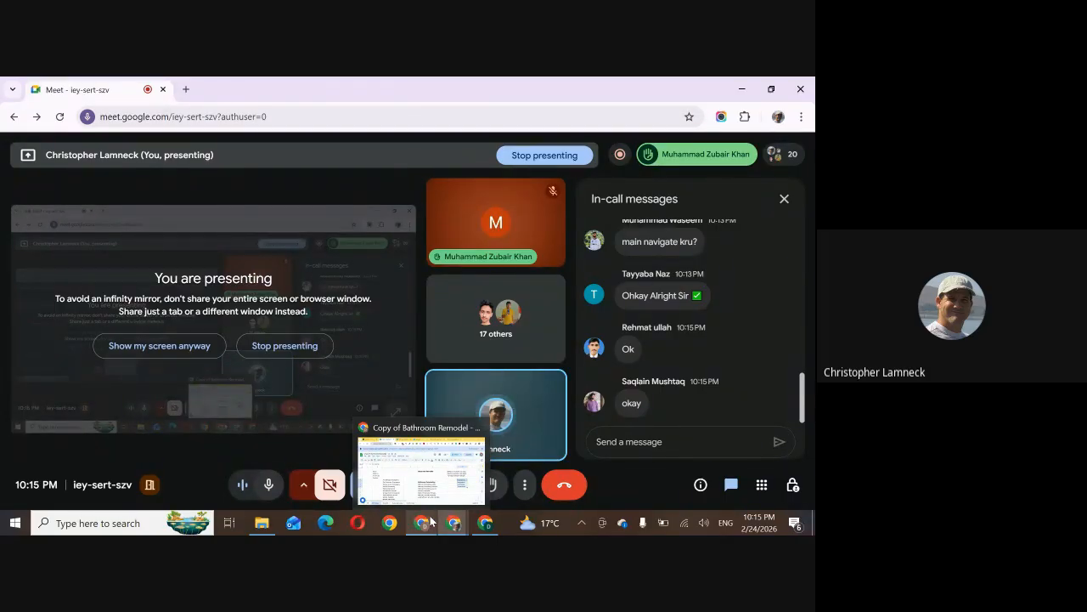
pyautogui.click(430, 520)
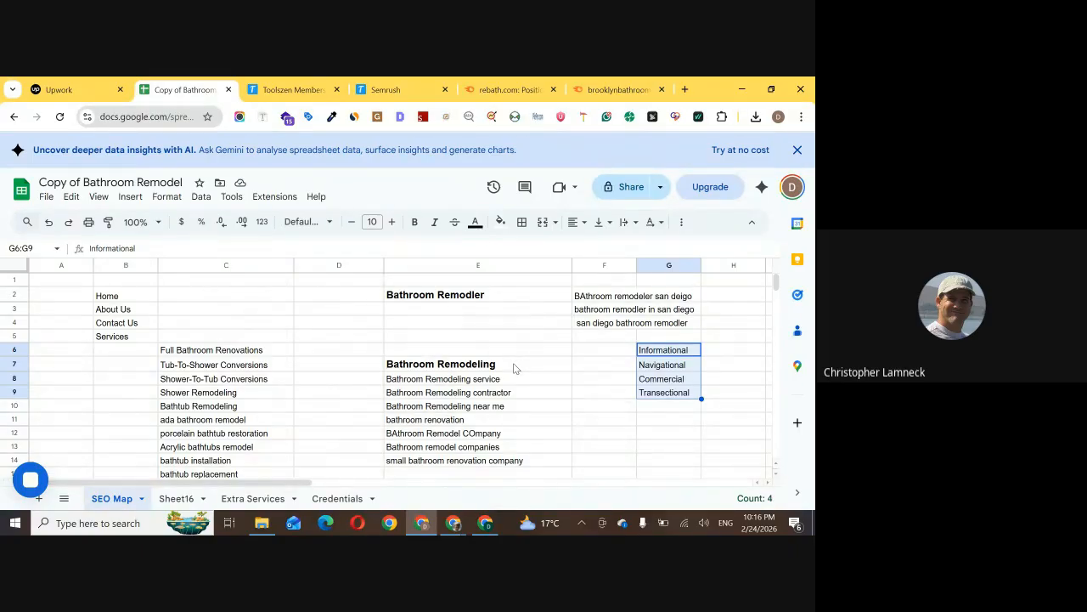
# Check the raised hands and the list of people in the Google Meet call, close the list, and return to the spreadsheet
pyautogui.moveTo(454, 522)
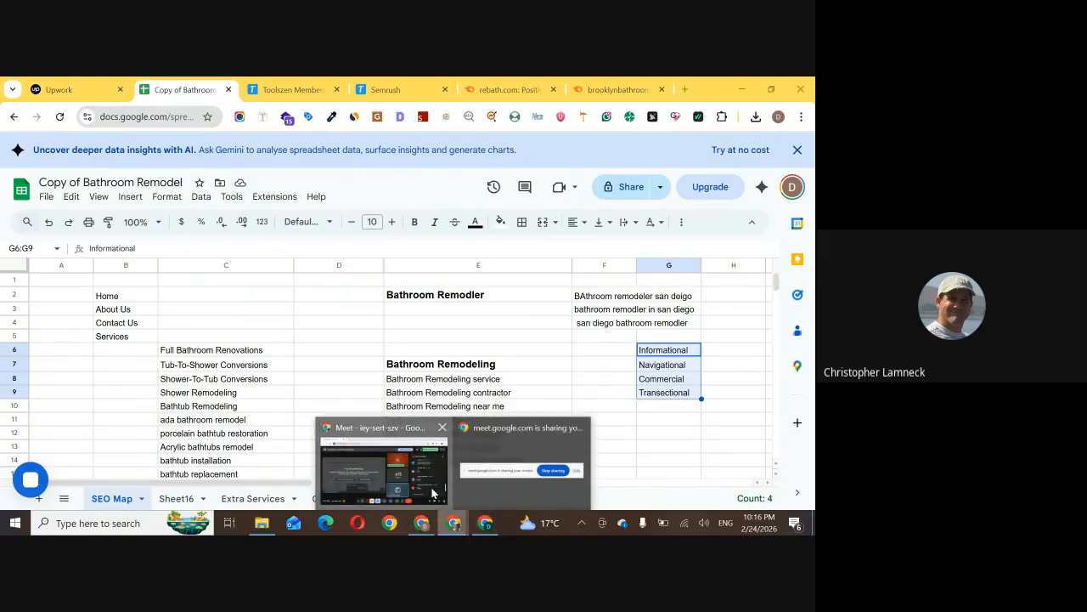
pyautogui.click(432, 492)
pyautogui.click(652, 158)
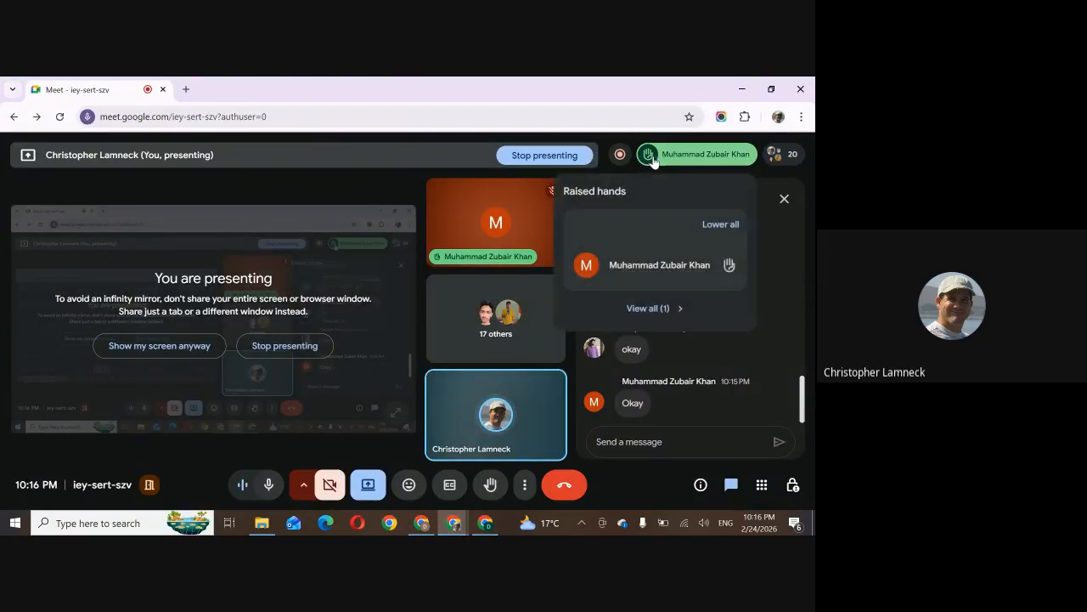
pyautogui.click(693, 162)
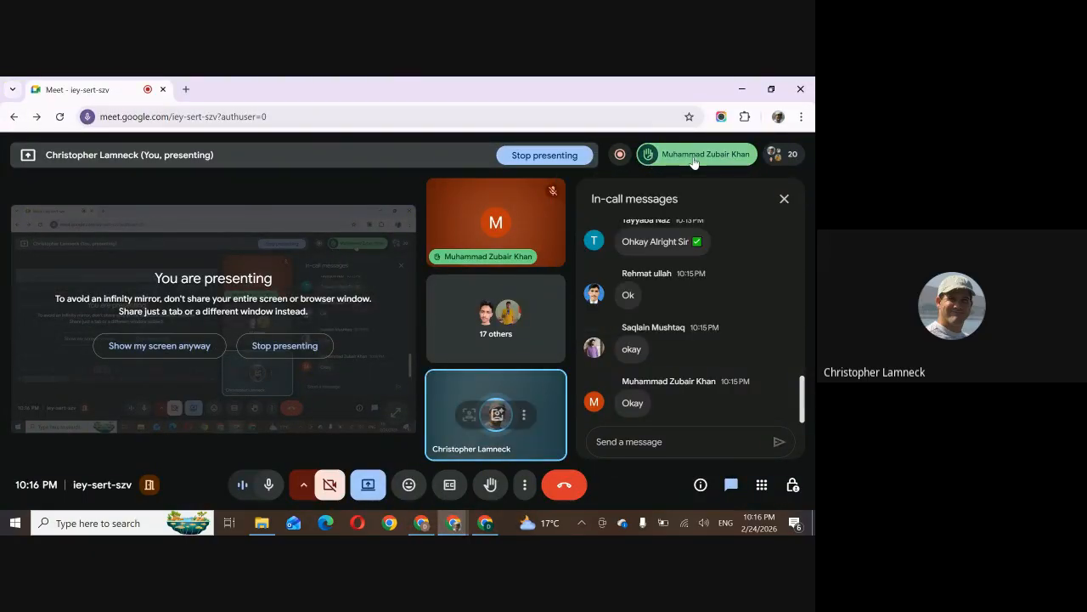
pyautogui.click(780, 154)
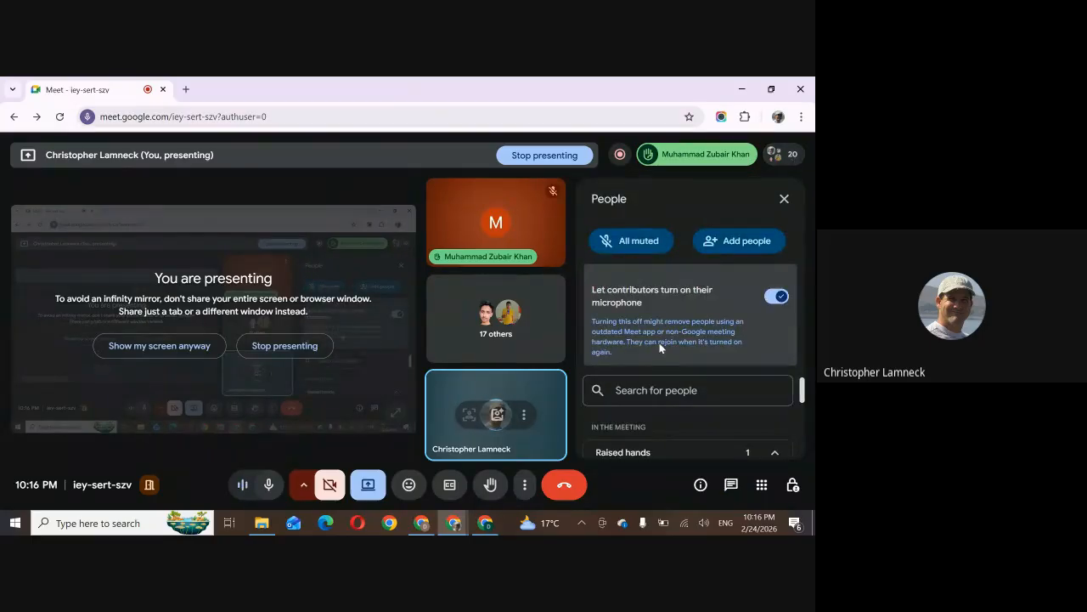
pyautogui.scroll(-5, 666, 408)
pyautogui.scroll(3, 668, 424)
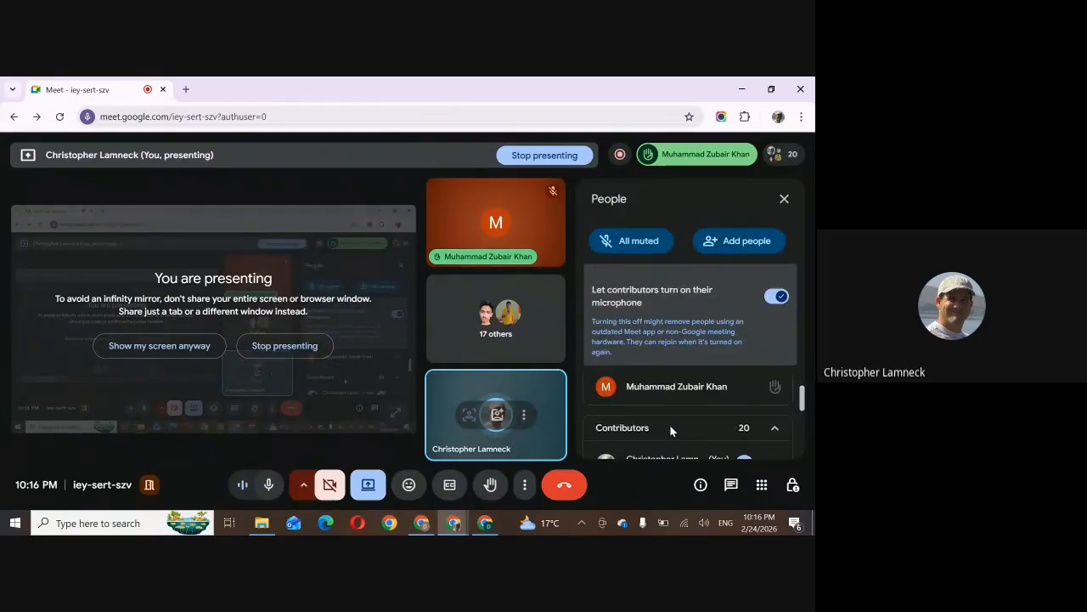
pyautogui.scroll(-5, 671, 430)
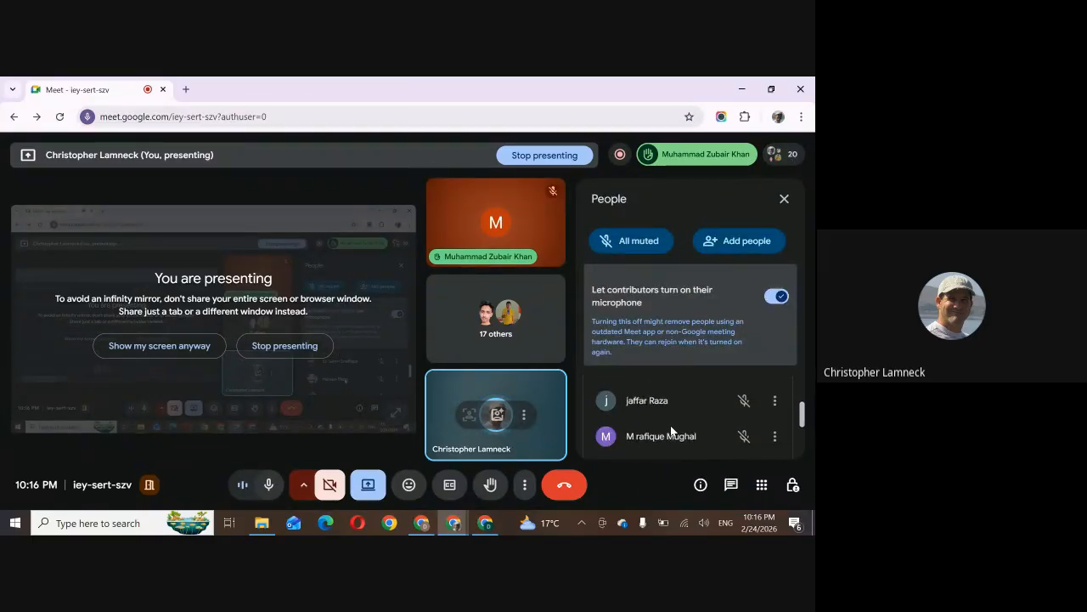
pyautogui.scroll(-4, 671, 431)
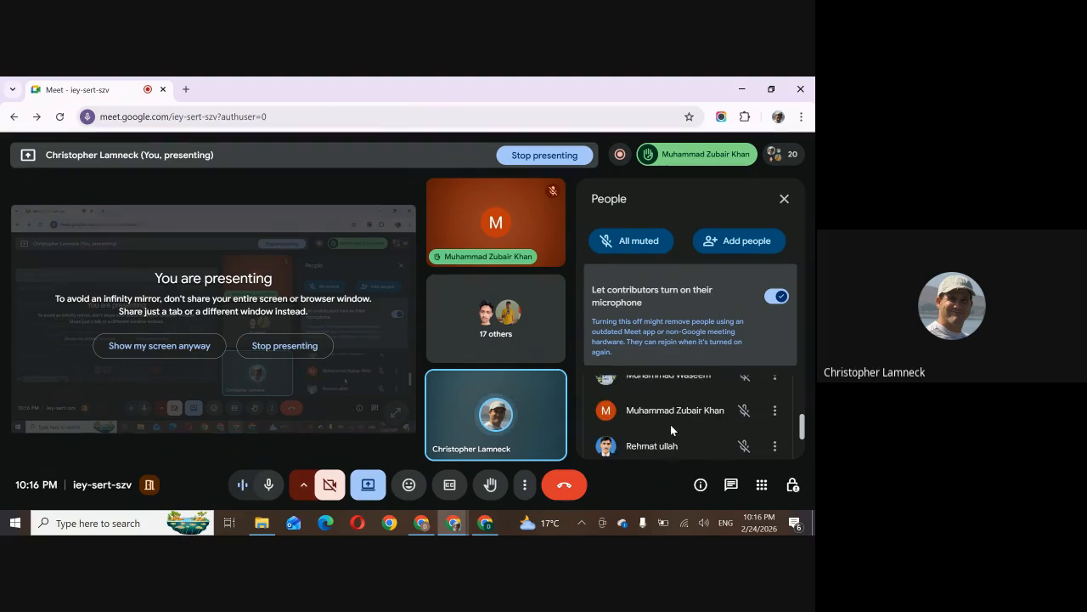
pyautogui.scroll(-5, 671, 429)
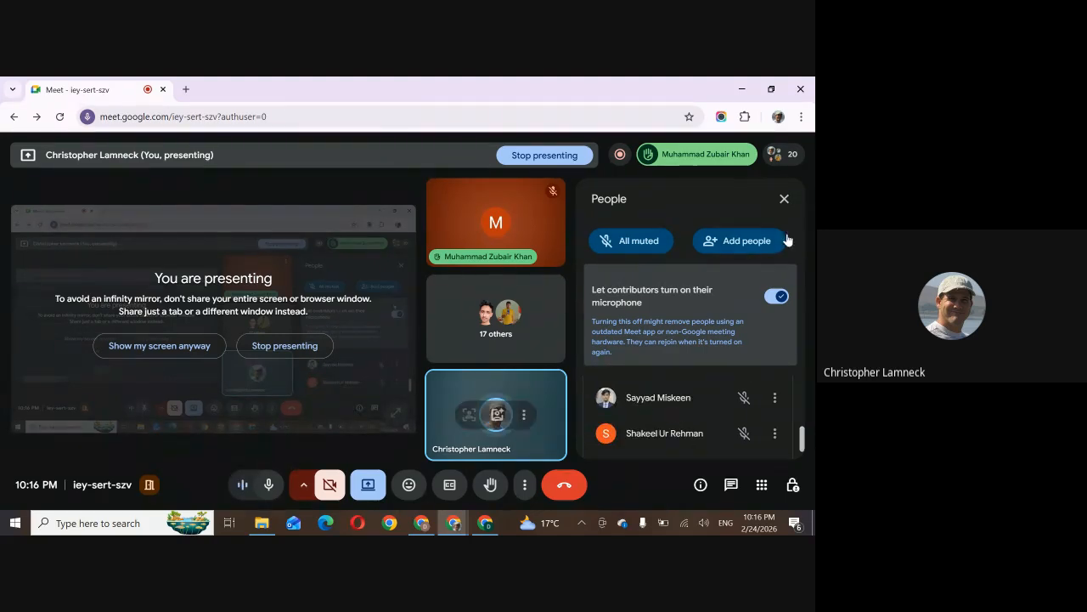
pyautogui.click(784, 199)
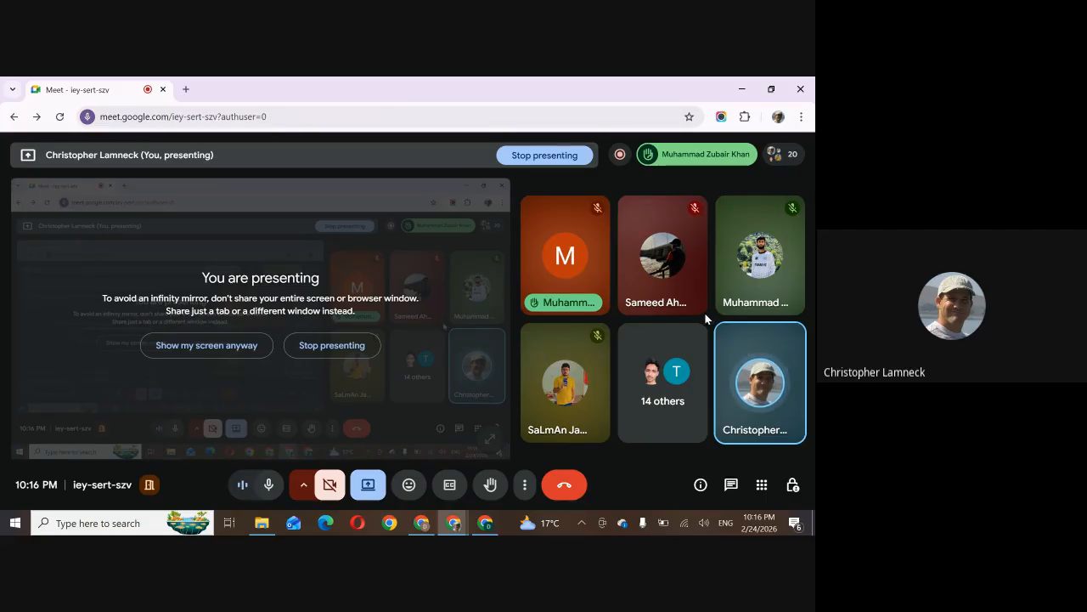
pyautogui.click(423, 524)
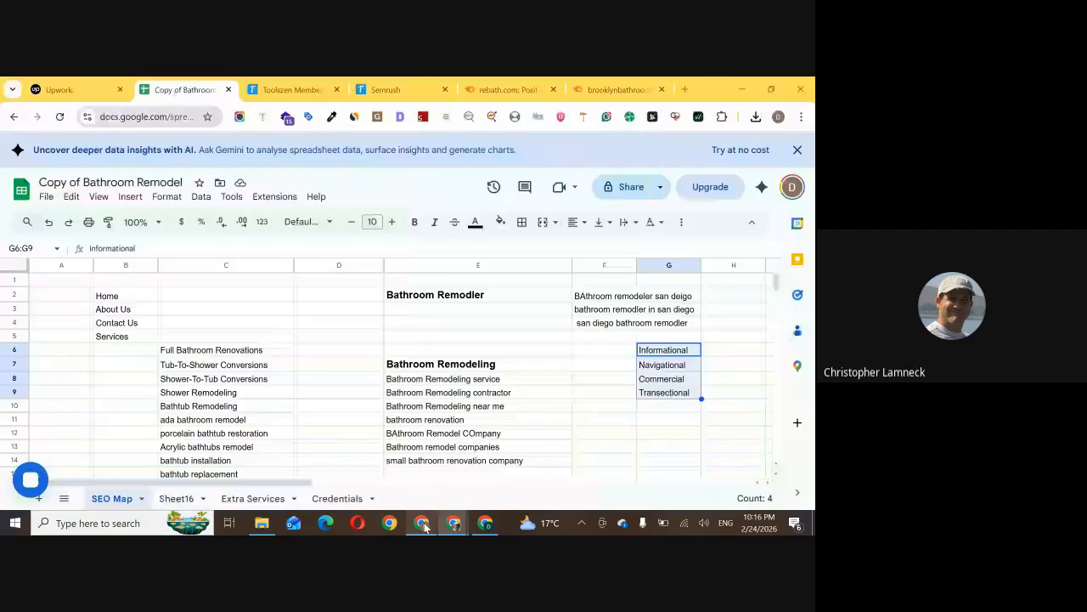
# Highlight the target keywords in E2:E14, and clear the four search intent types from cells G6:G9
pyautogui.click(511, 299)
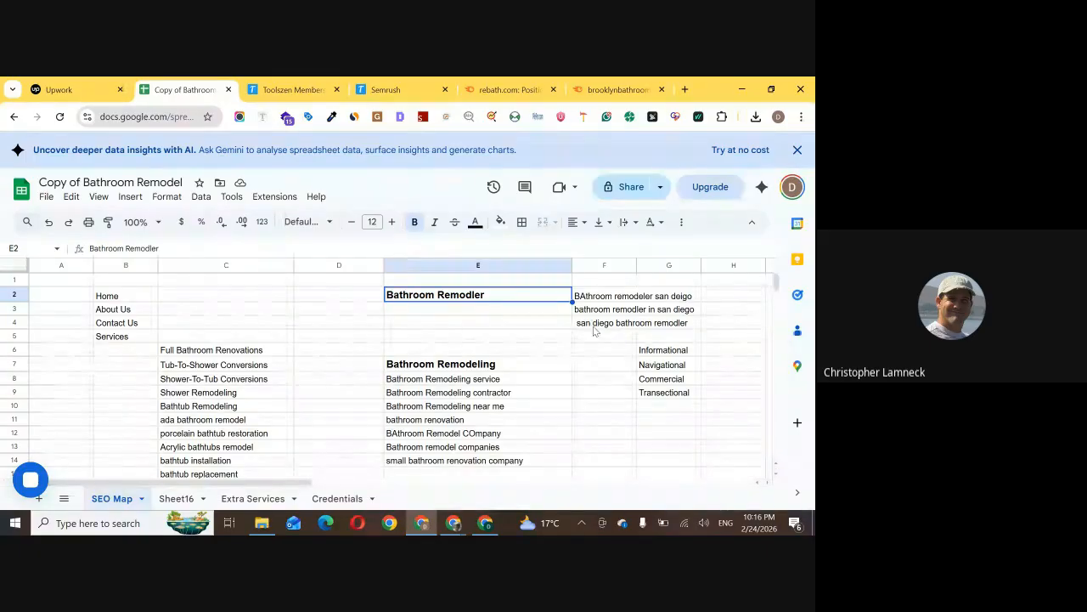
pyautogui.scroll(-2, 538, 364)
pyautogui.scroll(1, 540, 365)
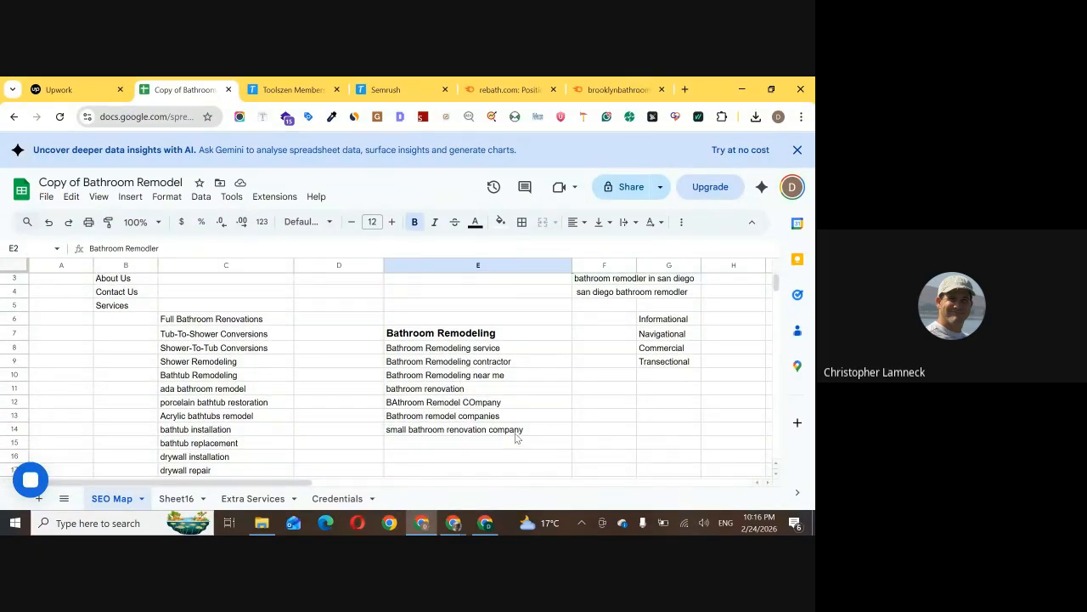
pyautogui.scroll(1, 551, 373)
pyautogui.moveTo(480, 304); pyautogui.dragTo(482, 461)
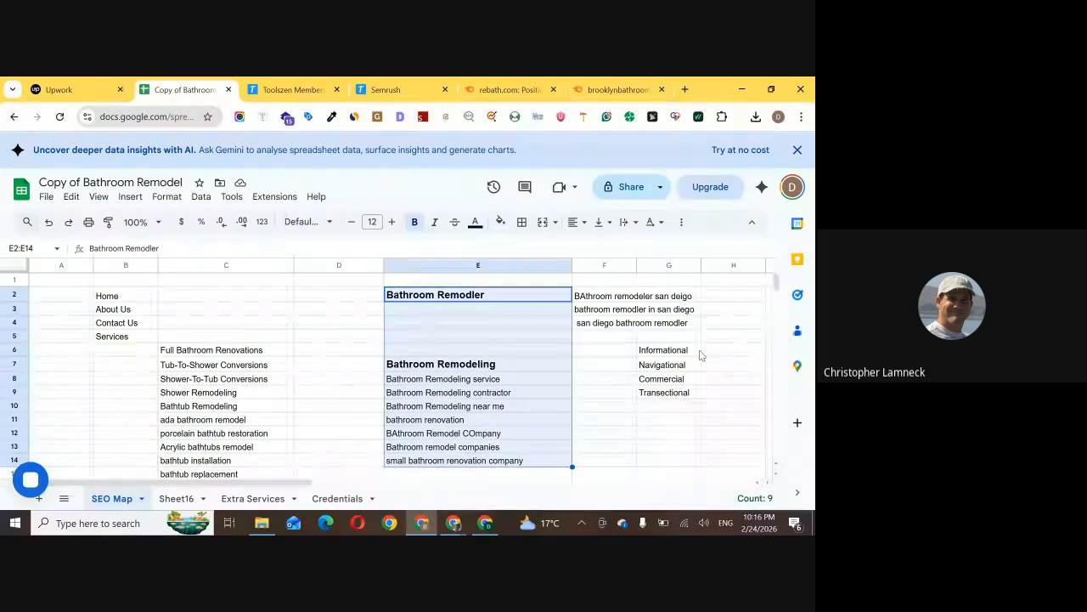
pyautogui.moveTo(698, 353); pyautogui.dragTo(695, 391)
pyautogui.press('Delete')
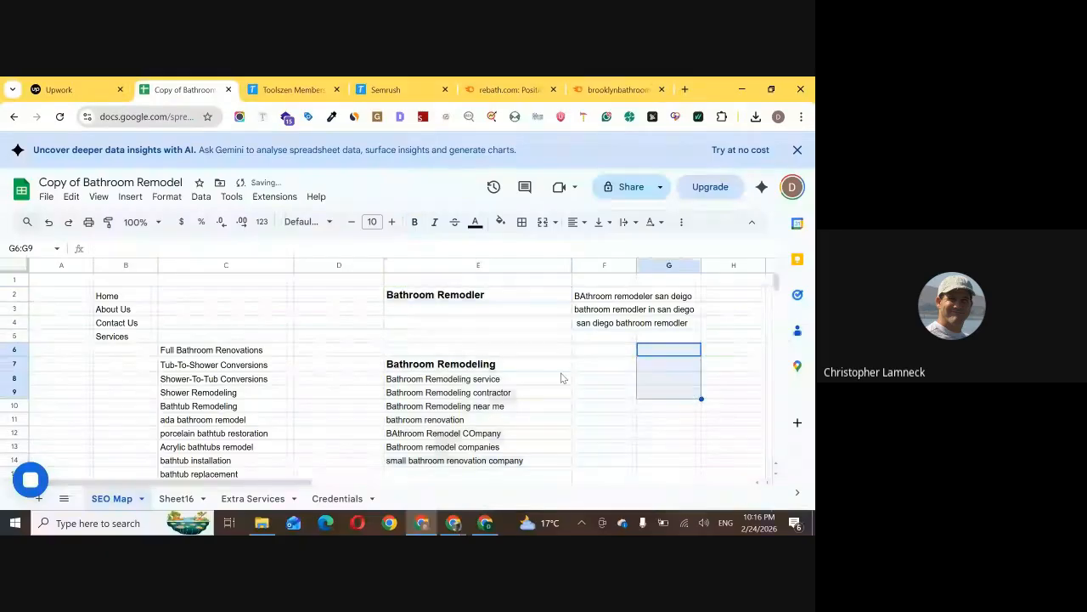
# Examine the keyword groups in E2:E14 and F2:F5 alongside the services listed in column C of the SEO Map sheet
pyautogui.click(556, 366)
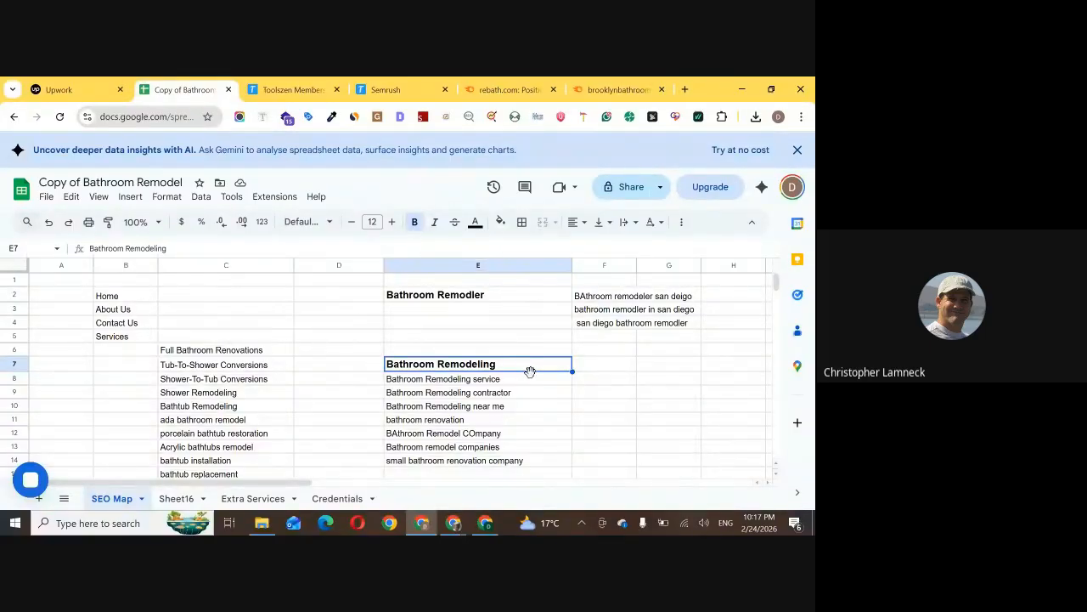
pyautogui.moveTo(498, 298); pyautogui.dragTo(497, 460)
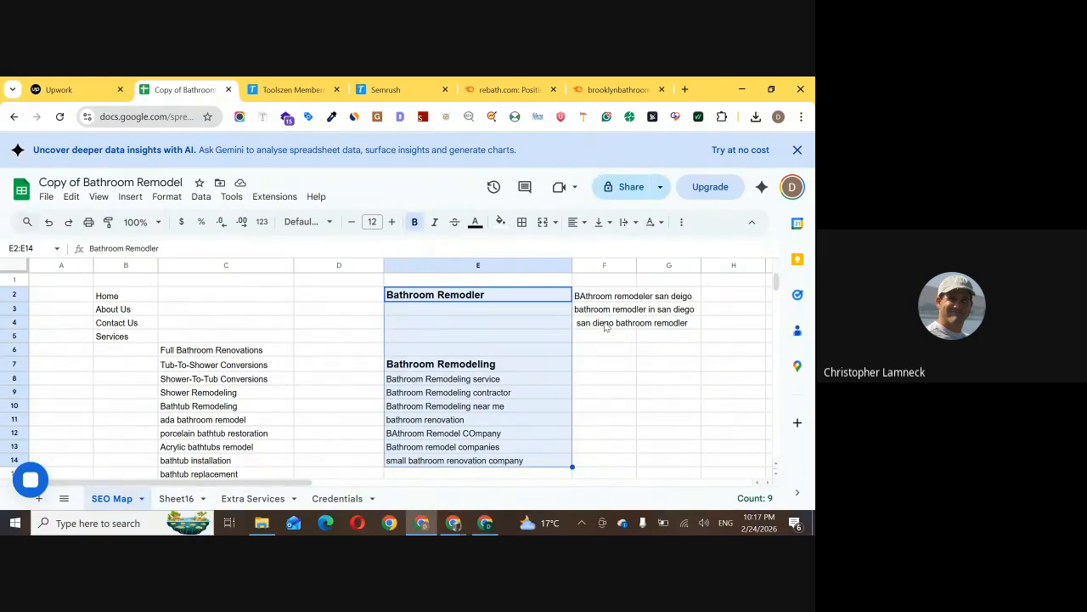
pyautogui.moveTo(616, 303); pyautogui.dragTo(616, 335)
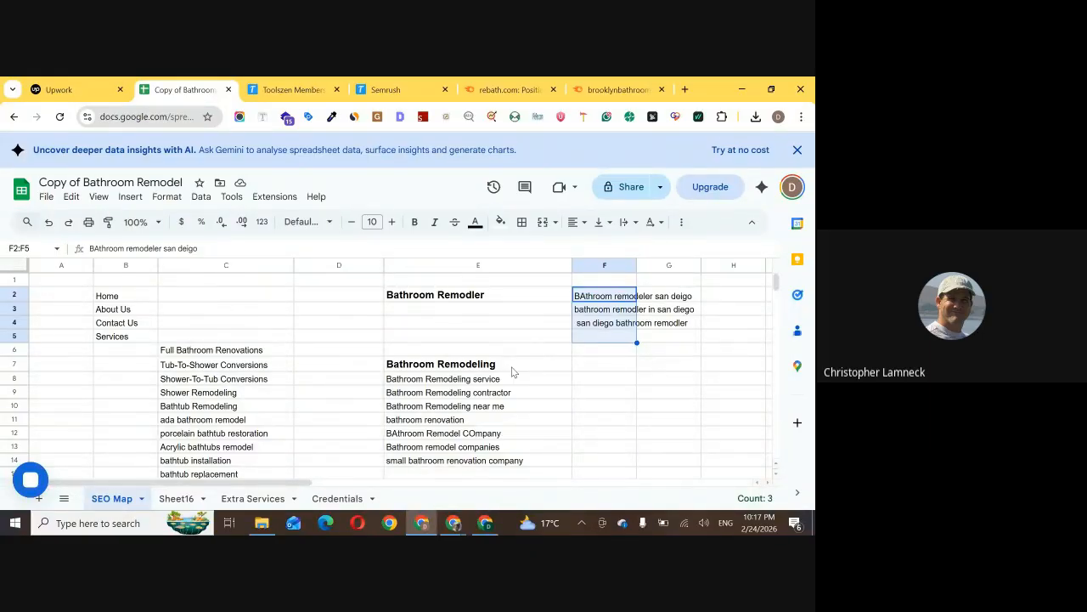
pyautogui.moveTo(514, 371); pyautogui.dragTo(524, 460)
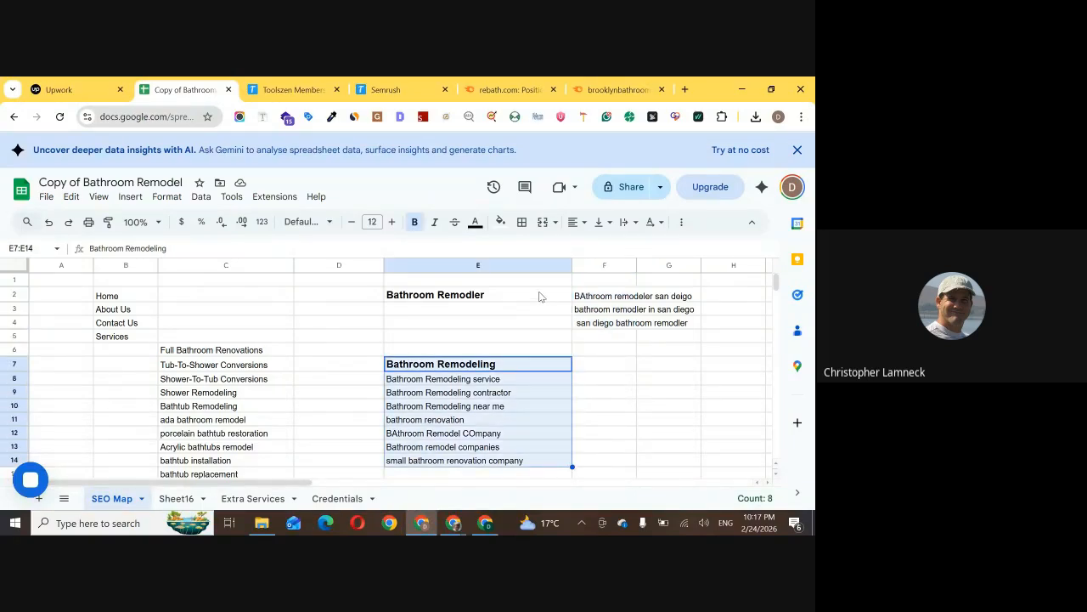
pyautogui.scroll(-3, 197, 318)
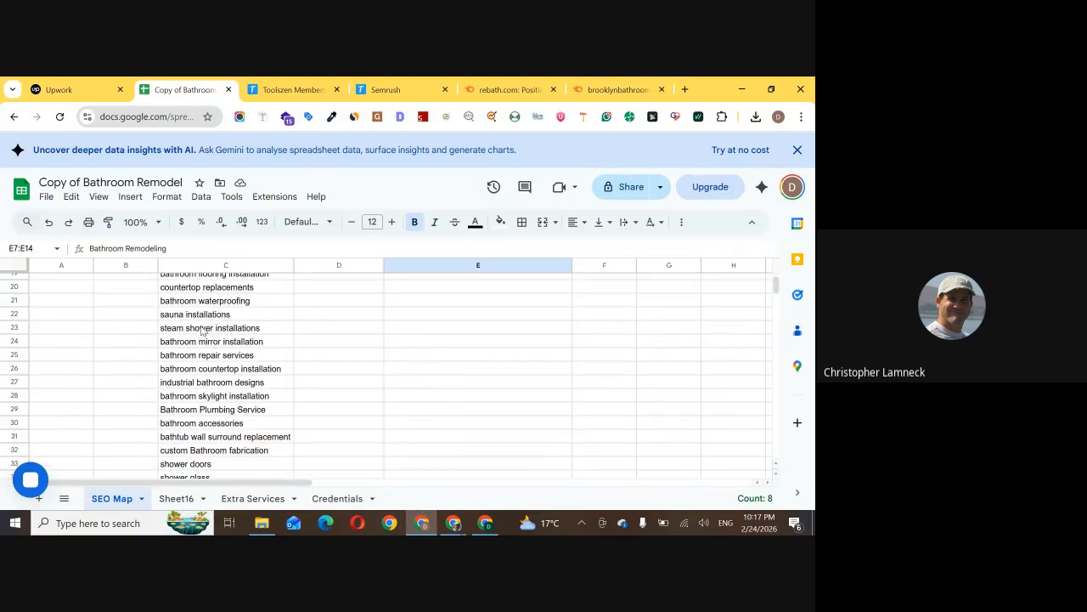
pyautogui.scroll(-1, 201, 329)
pyautogui.scroll(4, 196, 344)
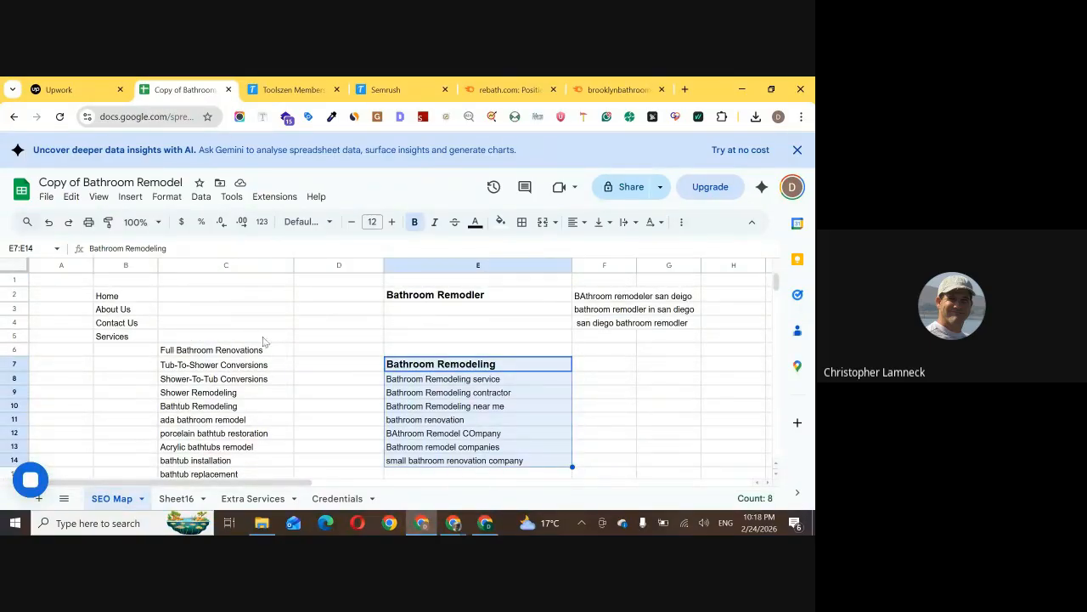
pyautogui.scroll(-1, 501, 391)
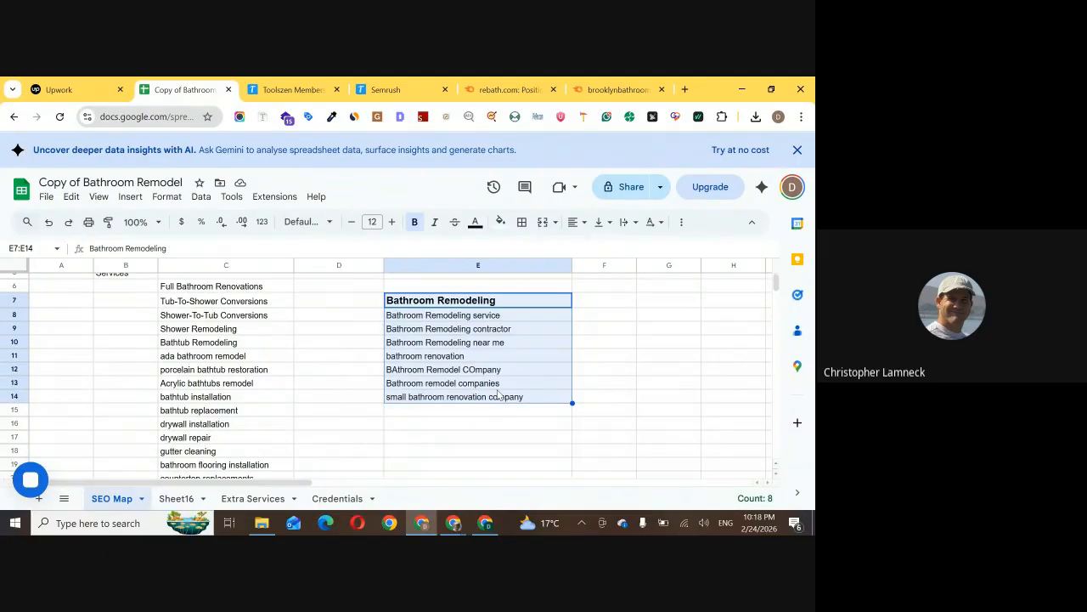
# Highlight the keyword column from E2 to E8, and the full keyword list in E2:E14 of the SEO Map sheet
pyautogui.scroll(1, 512, 414)
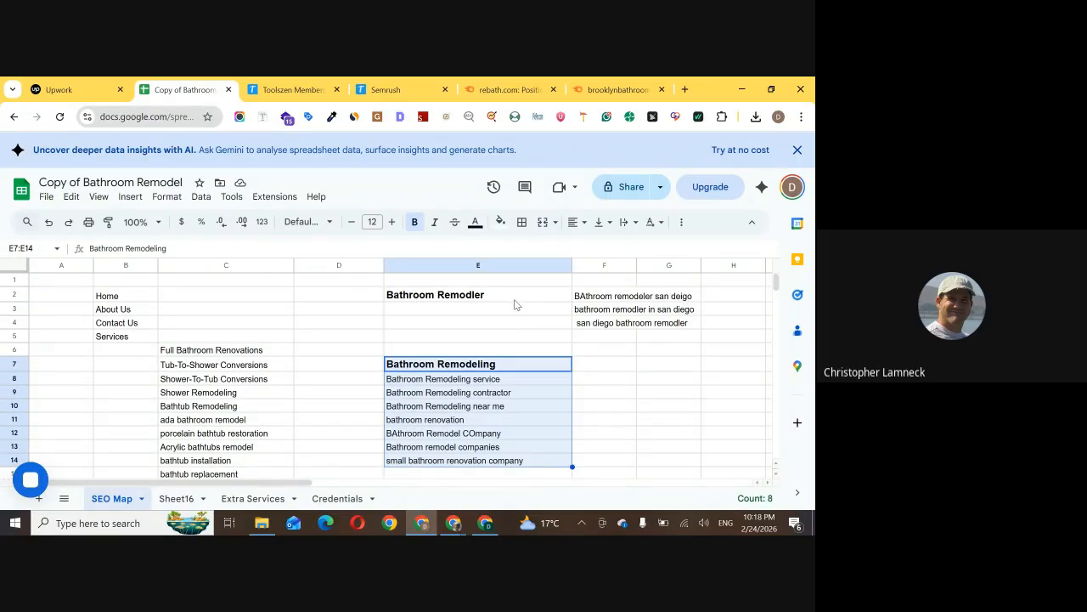
pyautogui.moveTo(515, 299); pyautogui.dragTo(521, 383)
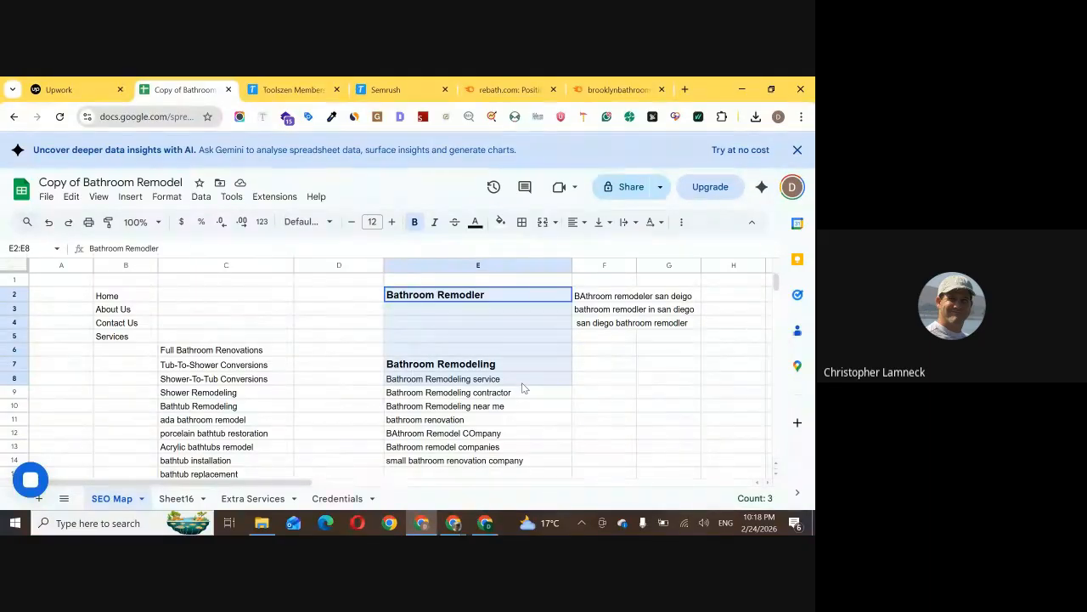
pyautogui.click(590, 354)
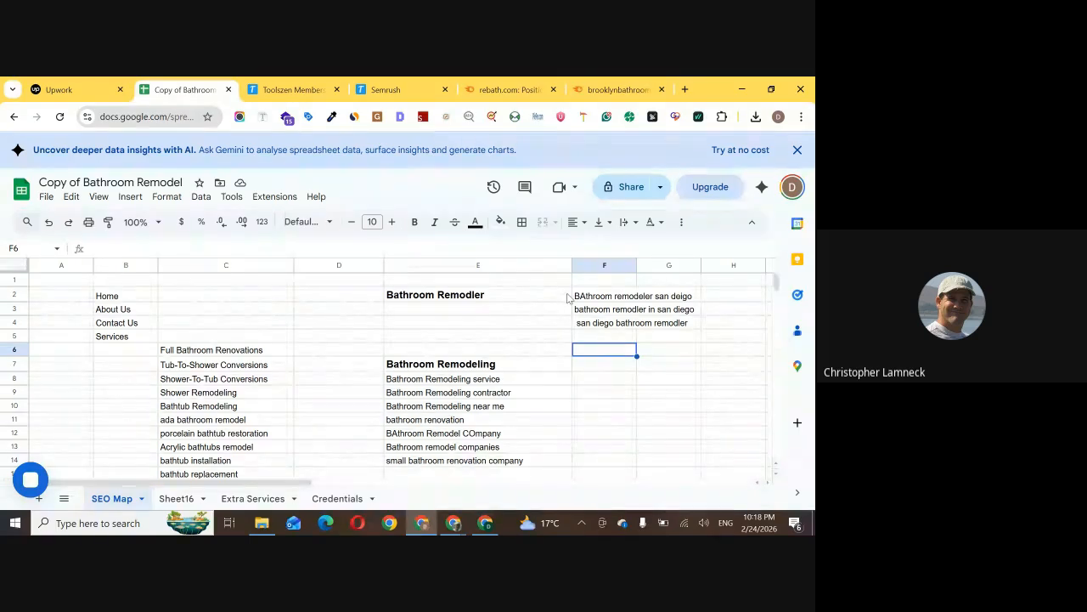
pyautogui.moveTo(494, 80)
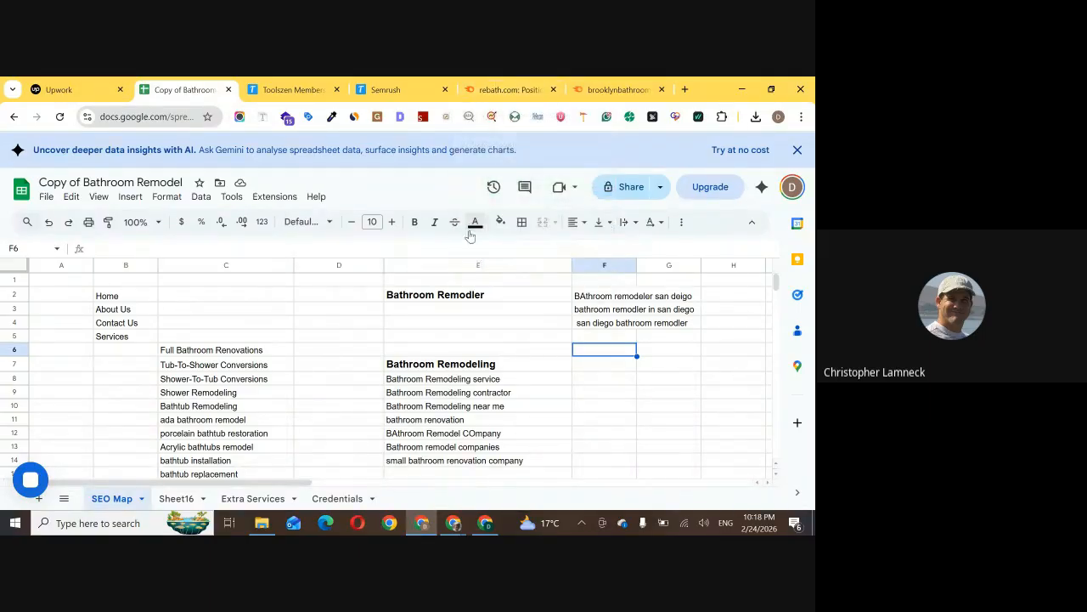
pyautogui.moveTo(497, 295); pyautogui.dragTo(501, 463)
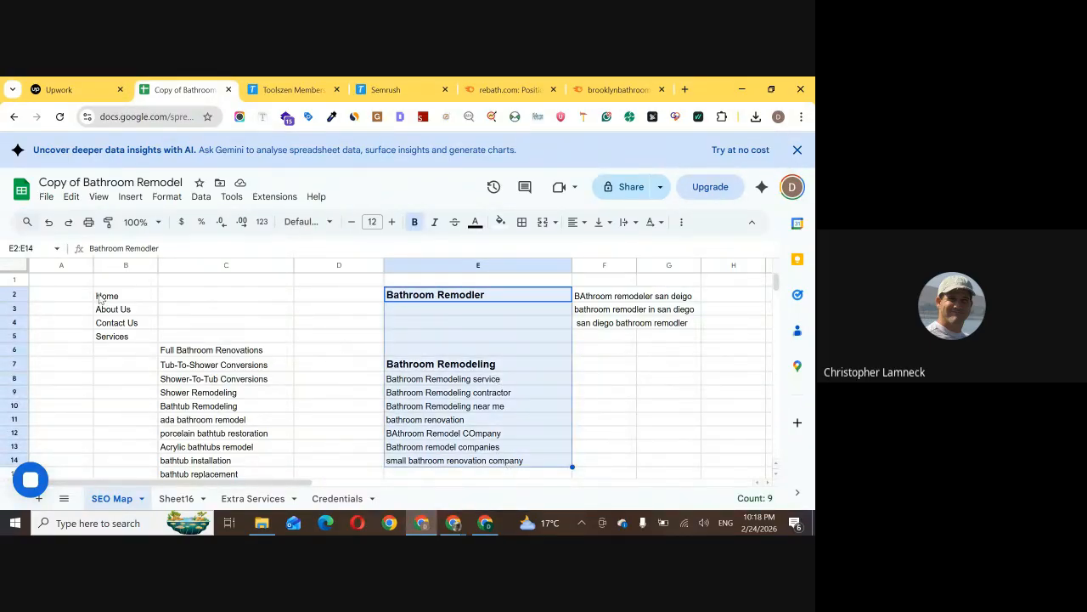
# Highlight the main website pages in B2:C5, the services in C6:C36, and the target keywords in E2:E14
pyautogui.moveTo(100, 299); pyautogui.dragTo(231, 336)
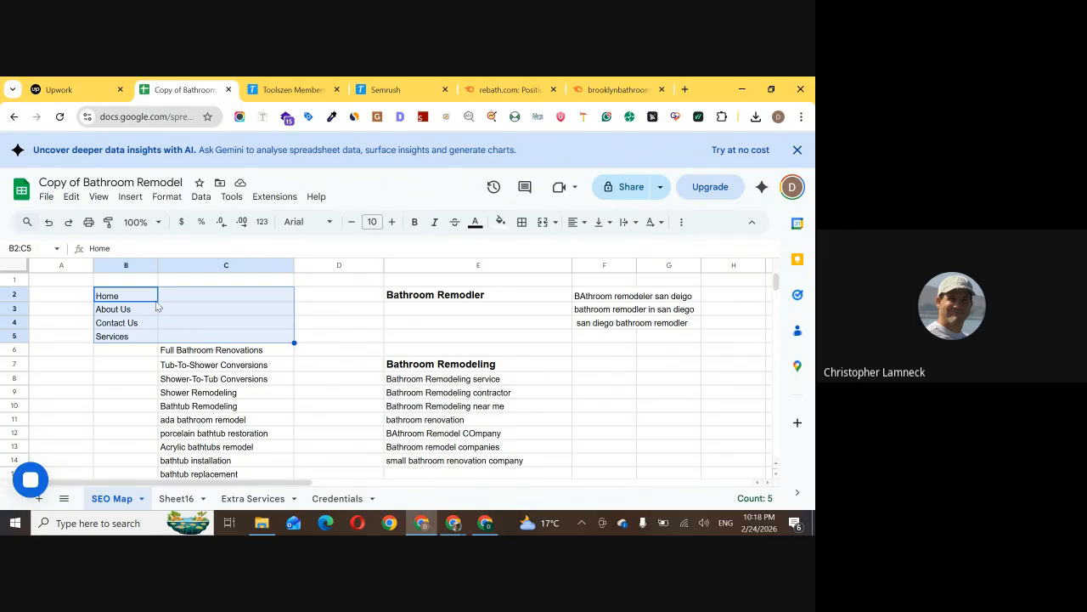
pyautogui.moveTo(205, 349); pyautogui.dragTo(262, 447)
pyautogui.scroll(5, 267, 396)
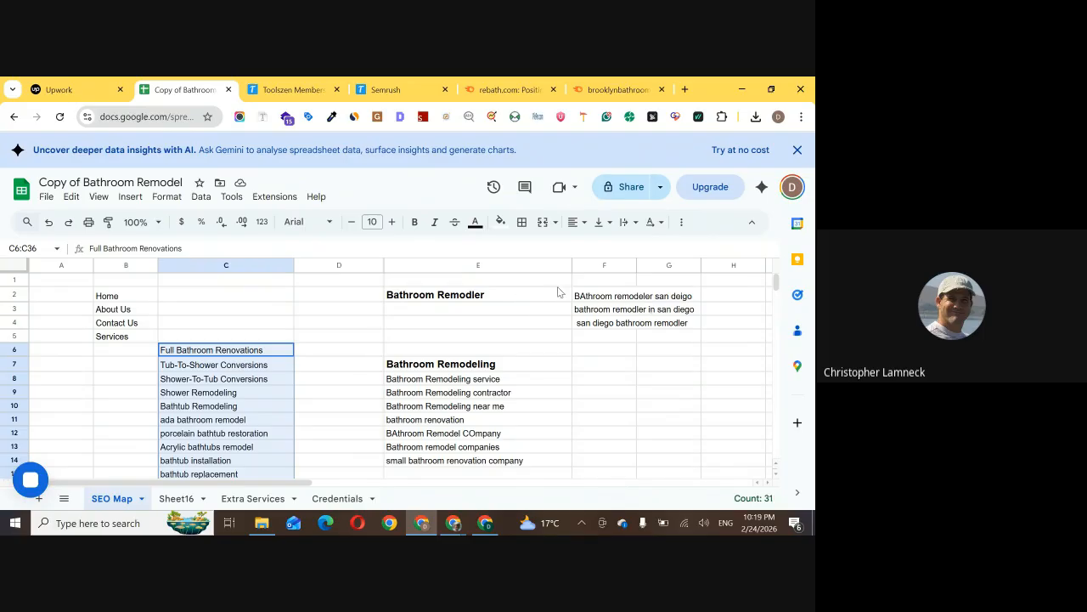
pyautogui.moveTo(544, 298); pyautogui.dragTo(542, 463)
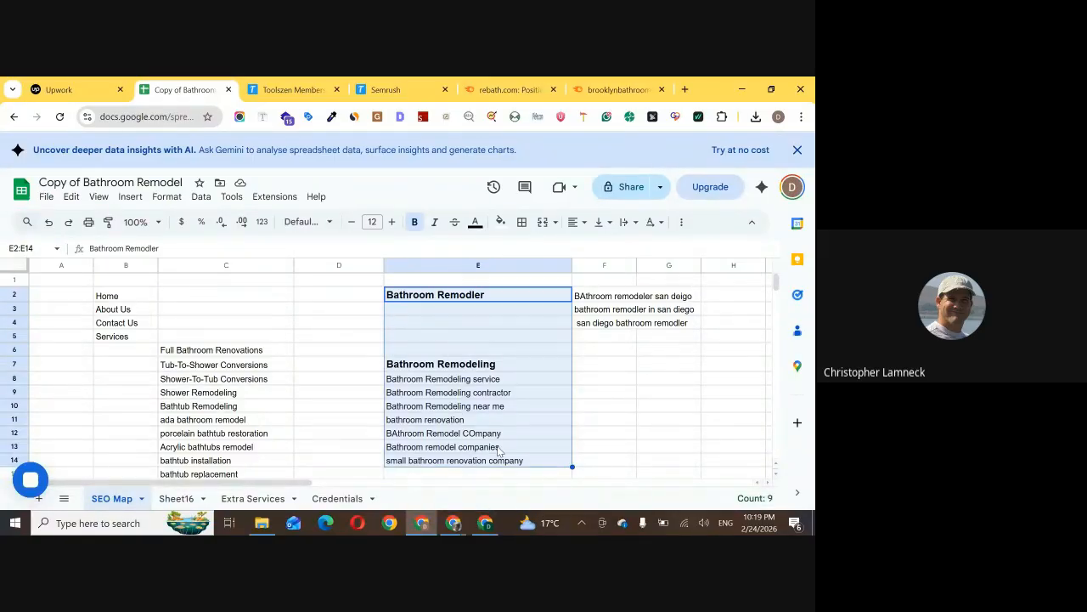
# Examine the Semrush organic keyword rankings of rebath.com and the Brooklyn bathroom remodeling competitor, and return to the spreadsheet
pyautogui.click(508, 89)
pyautogui.scroll(-2, 261, 435)
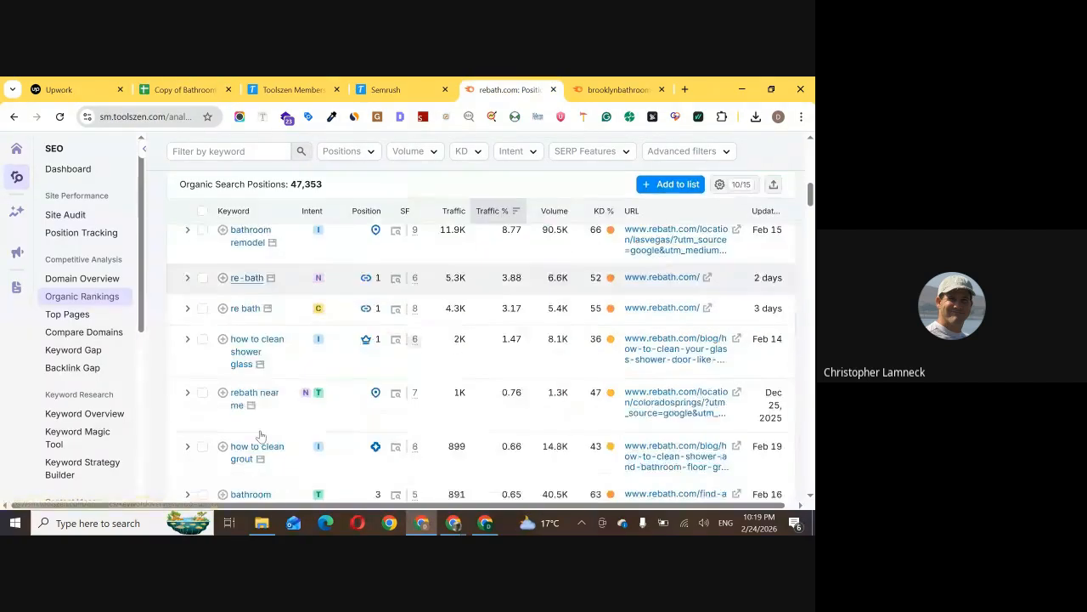
pyautogui.scroll(-3, 260, 435)
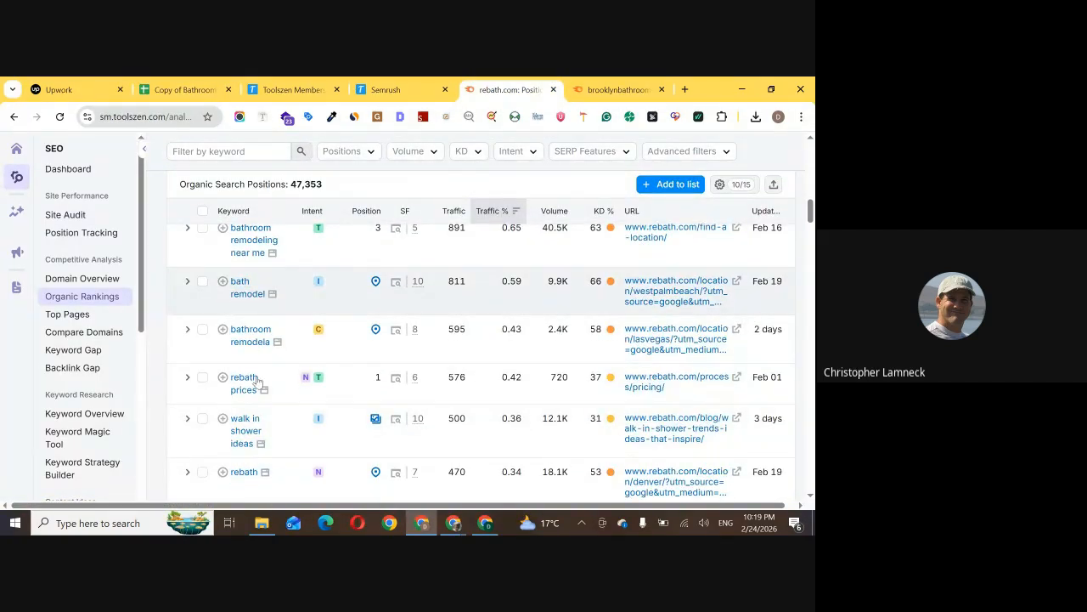
pyautogui.scroll(8, 257, 383)
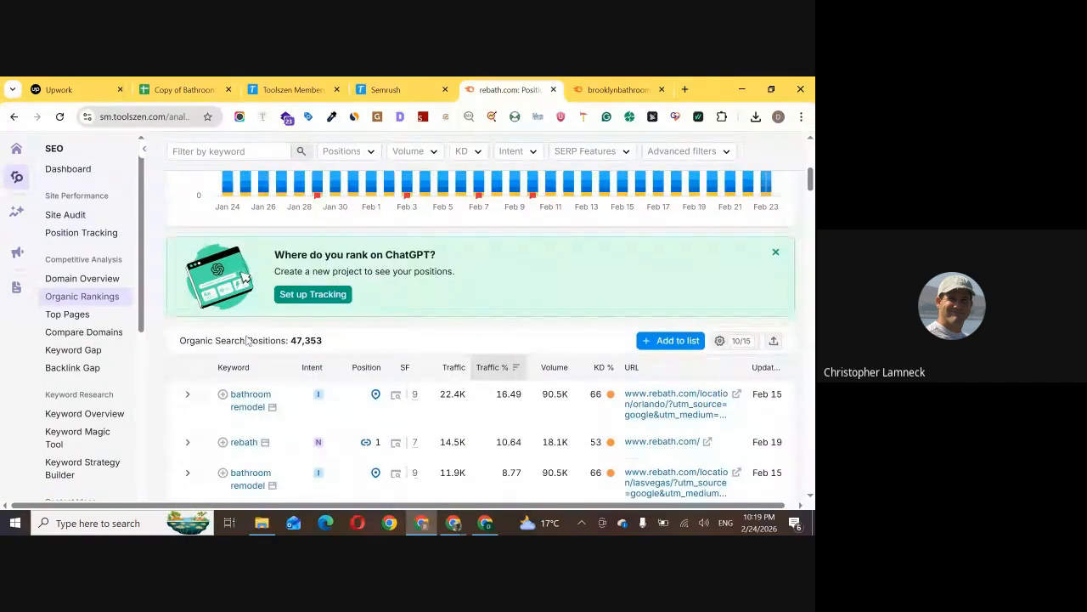
pyautogui.scroll(-4, 251, 451)
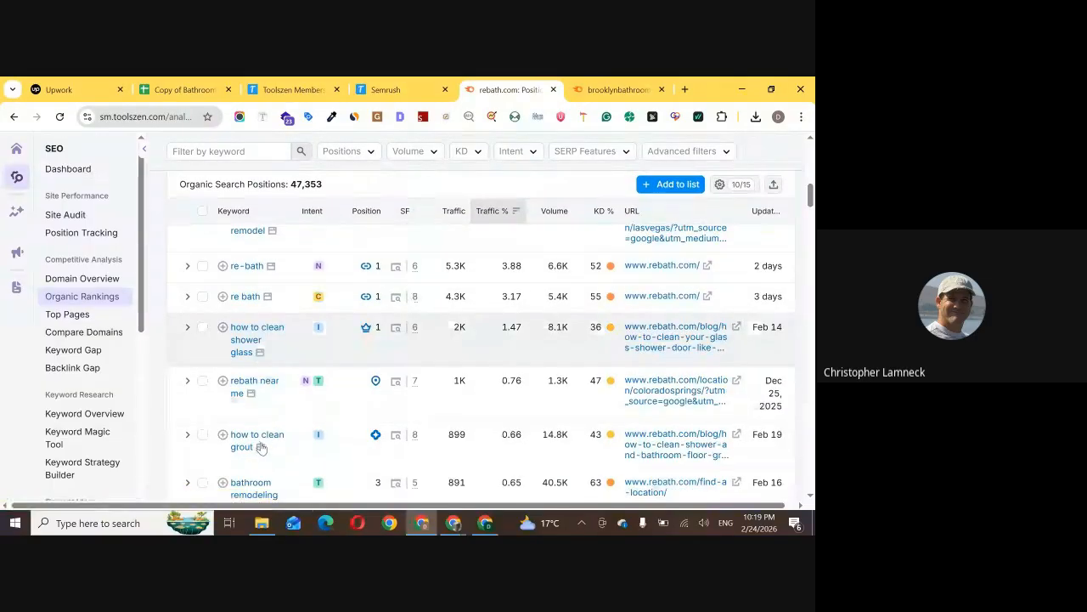
pyautogui.click(618, 89)
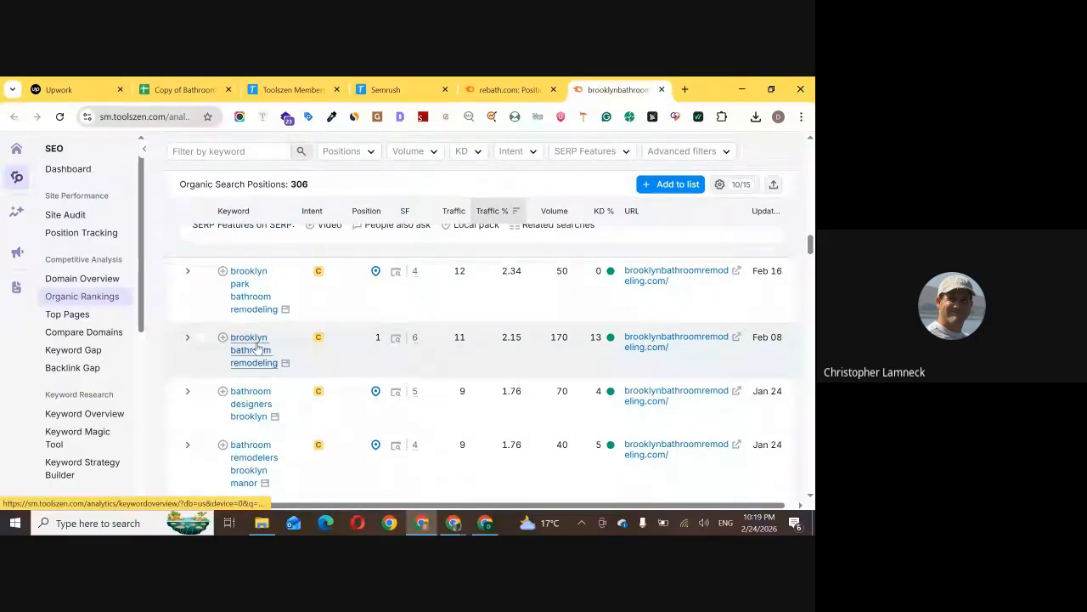
pyautogui.scroll(2, 259, 347)
pyautogui.scroll(-3, 276, 375)
pyautogui.scroll(7, 282, 375)
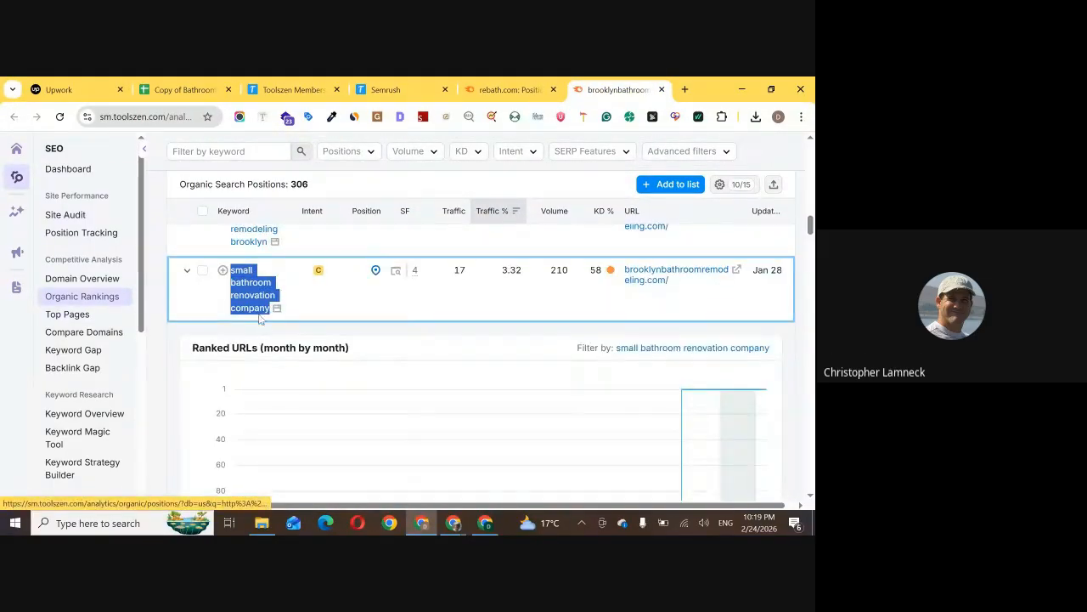
pyautogui.scroll(2, 400, 182)
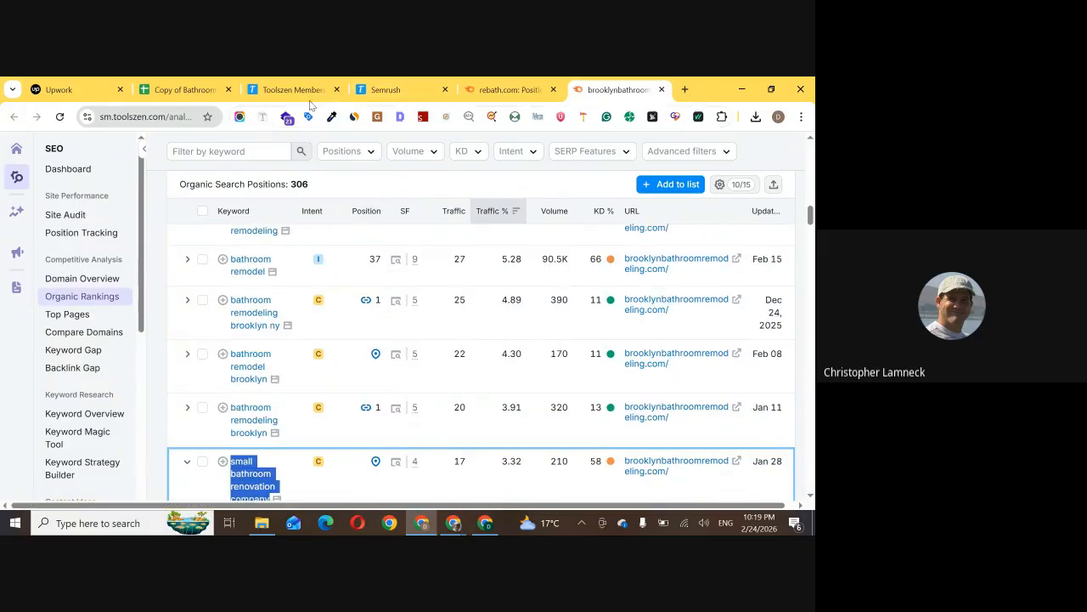
pyautogui.click(198, 85)
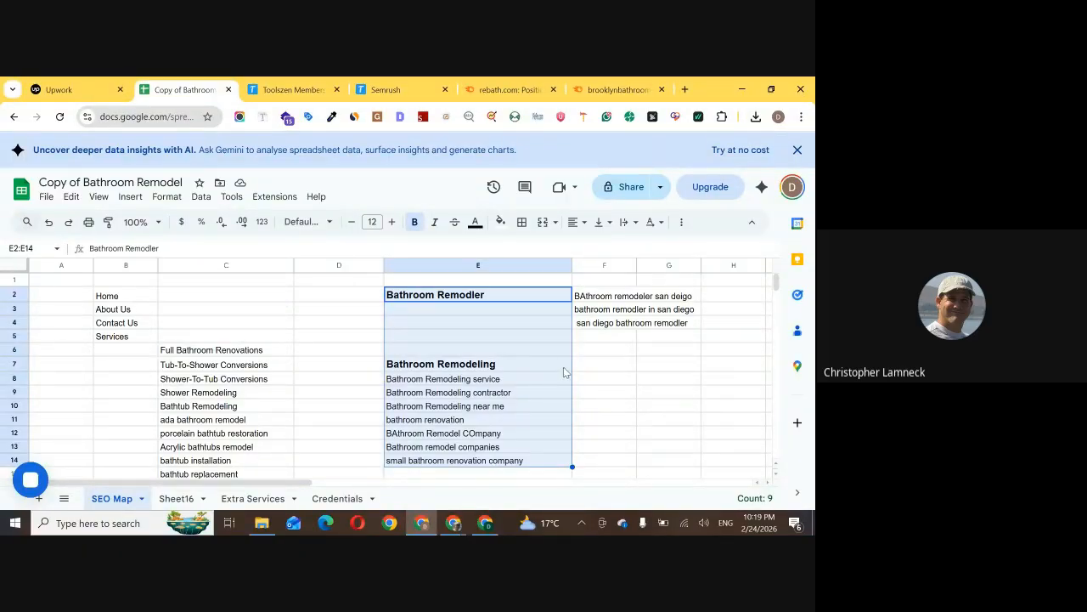
# Switch to the Google results for "bathroom remodel near me", check the autocomplete suggestions for "bathroom remodel a", and return to the spreadsheet
pyautogui.moveTo(491, 526)
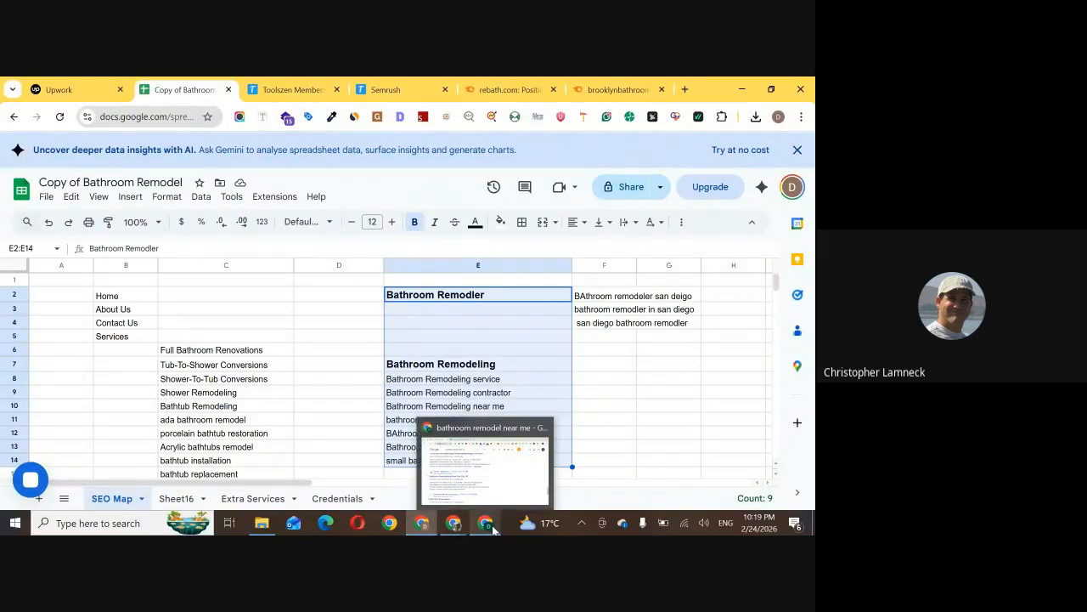
pyautogui.click(520, 480)
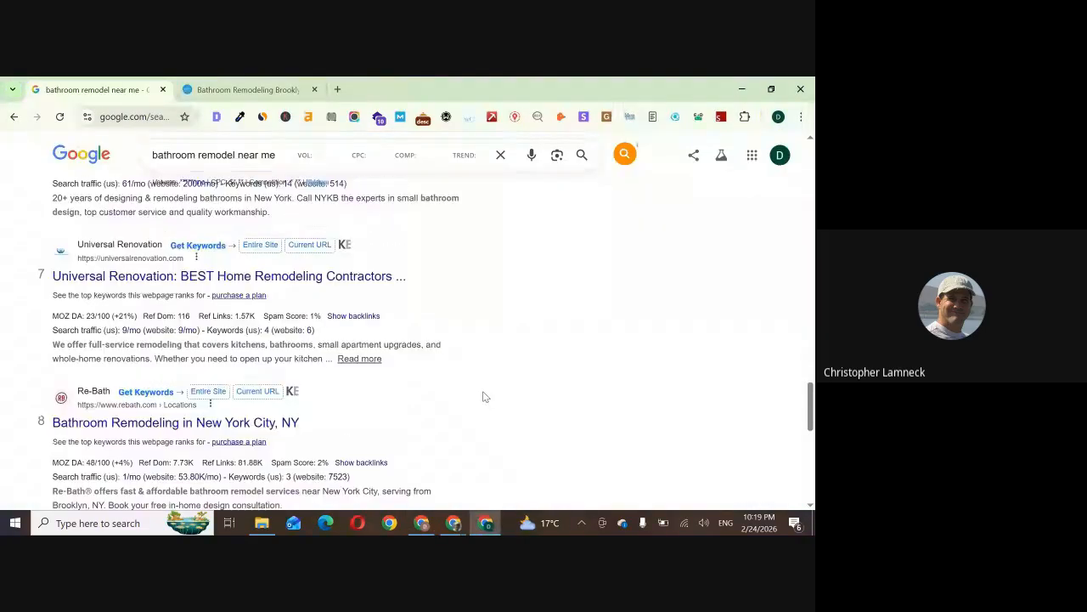
pyautogui.scroll(20, 483, 396)
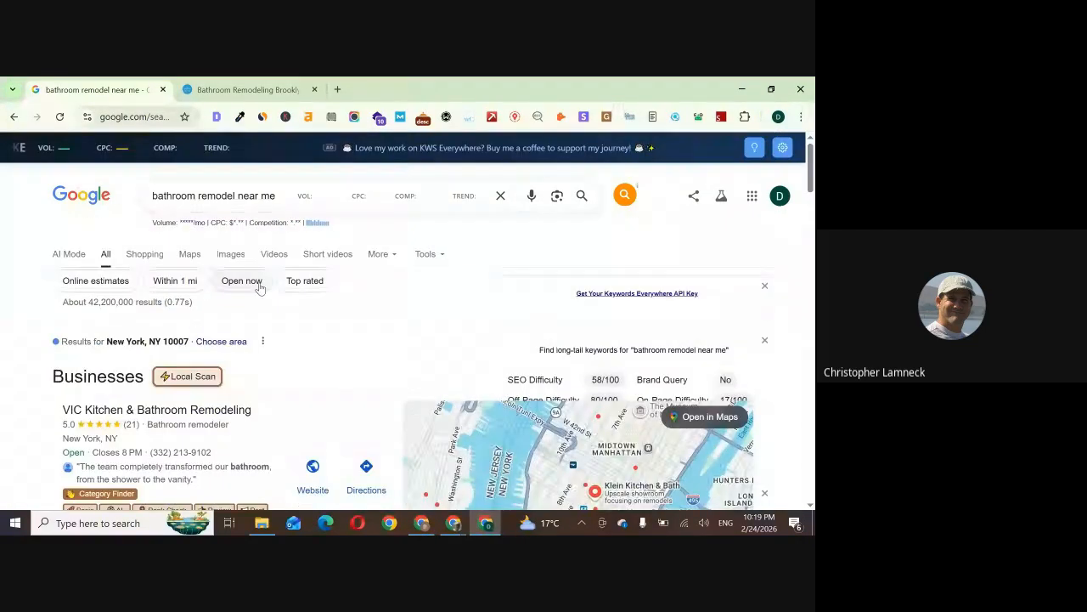
pyautogui.moveTo(238, 198); pyautogui.dragTo(298, 196)
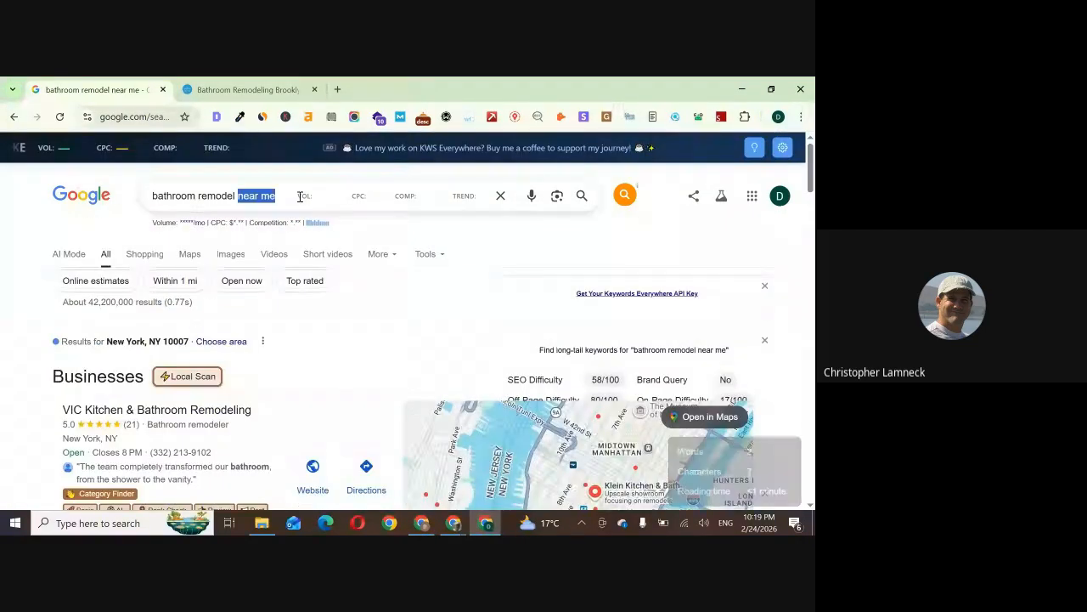
pyautogui.write('a')
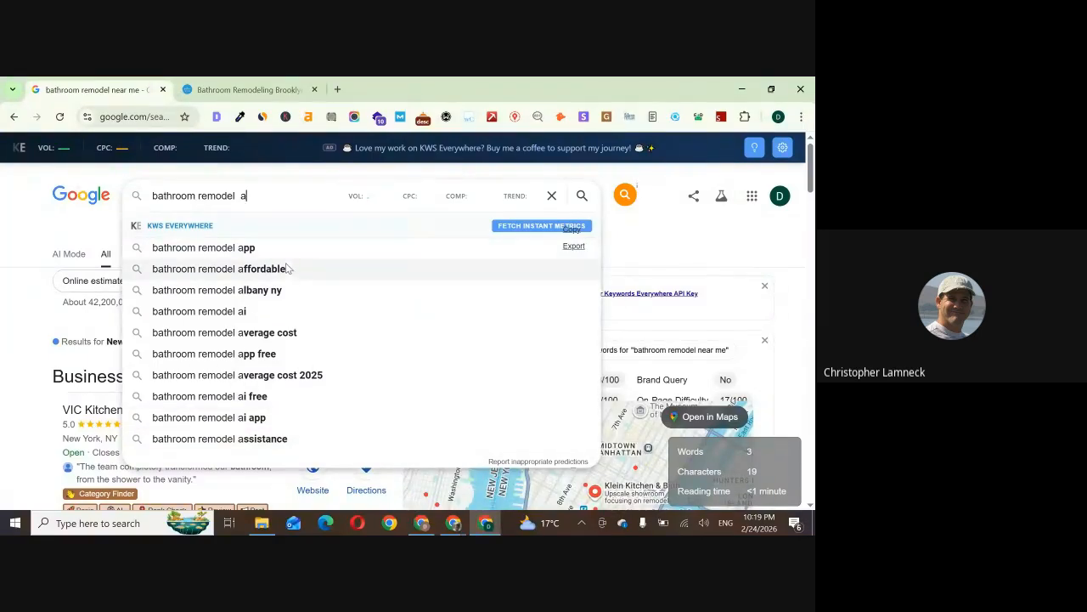
pyautogui.scroll(-2, 287, 308)
pyautogui.scroll(-5, 287, 307)
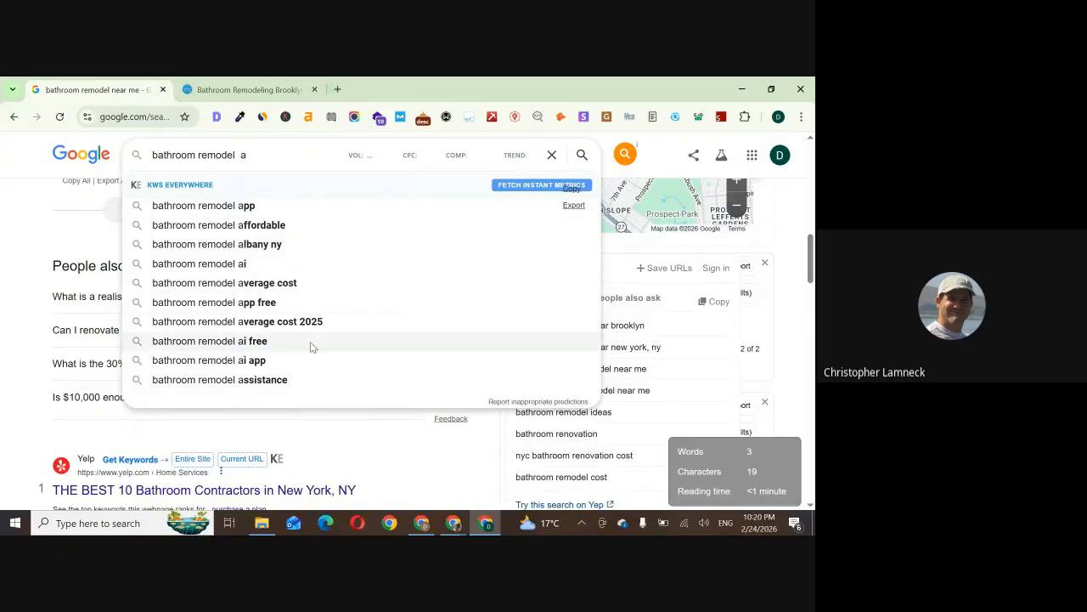
pyautogui.click(422, 522)
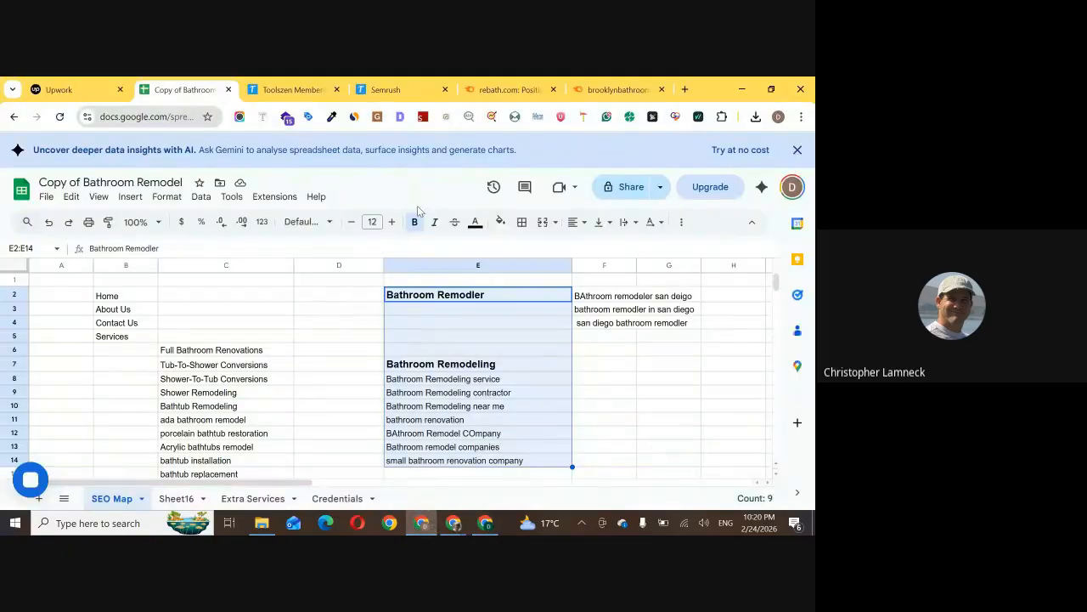
# Open the SemanticsX site's EEAT Audit page in a new browser tab
pyautogui.click(686, 89)
pyautogui.write('sema')
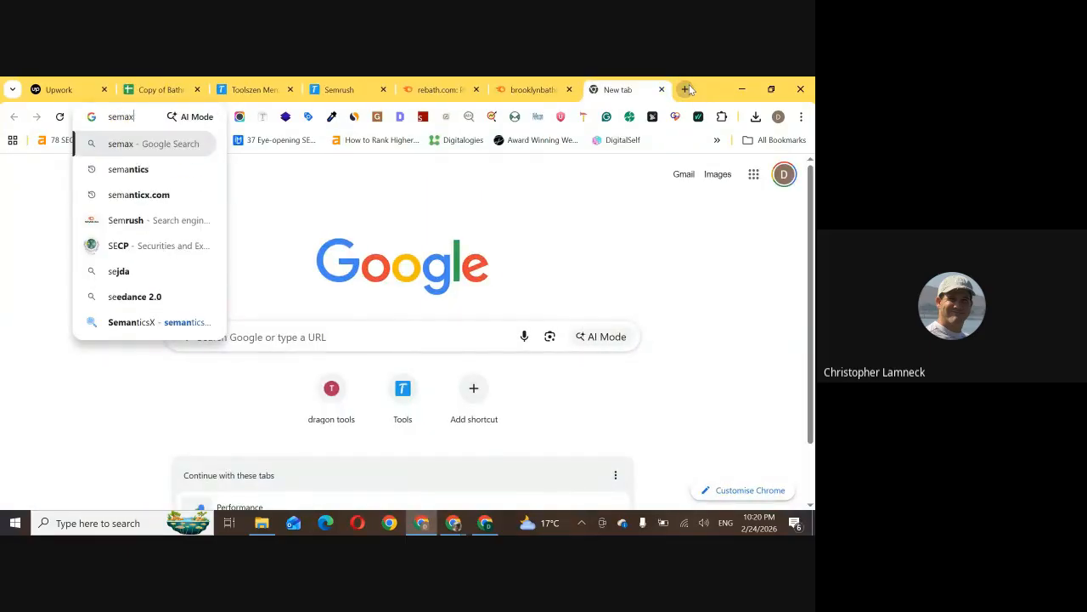
pyautogui.write('t')
pyautogui.press('Up')
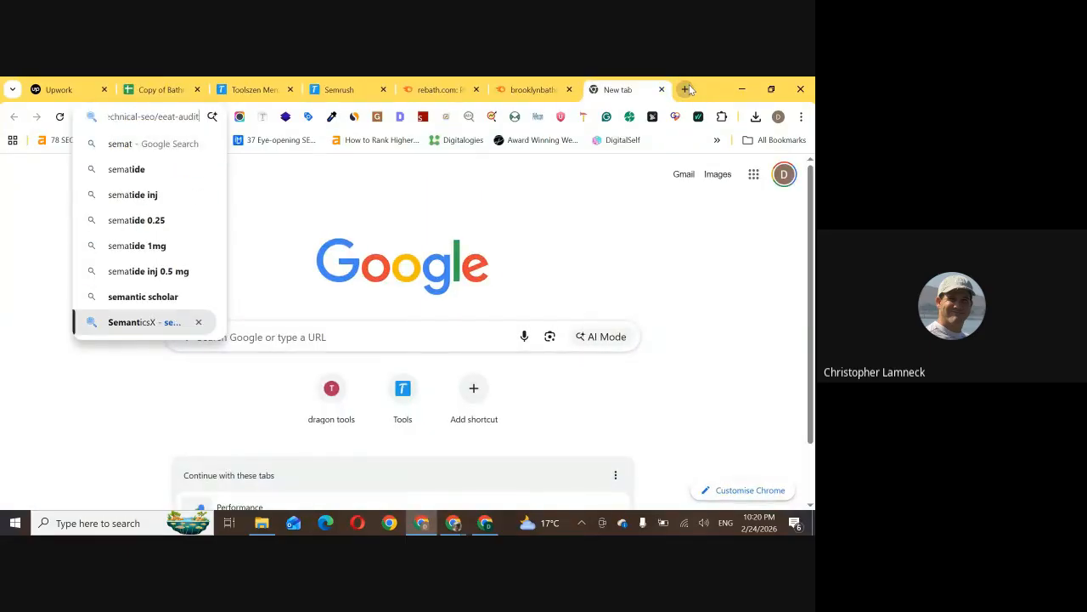
pyautogui.press('Return')
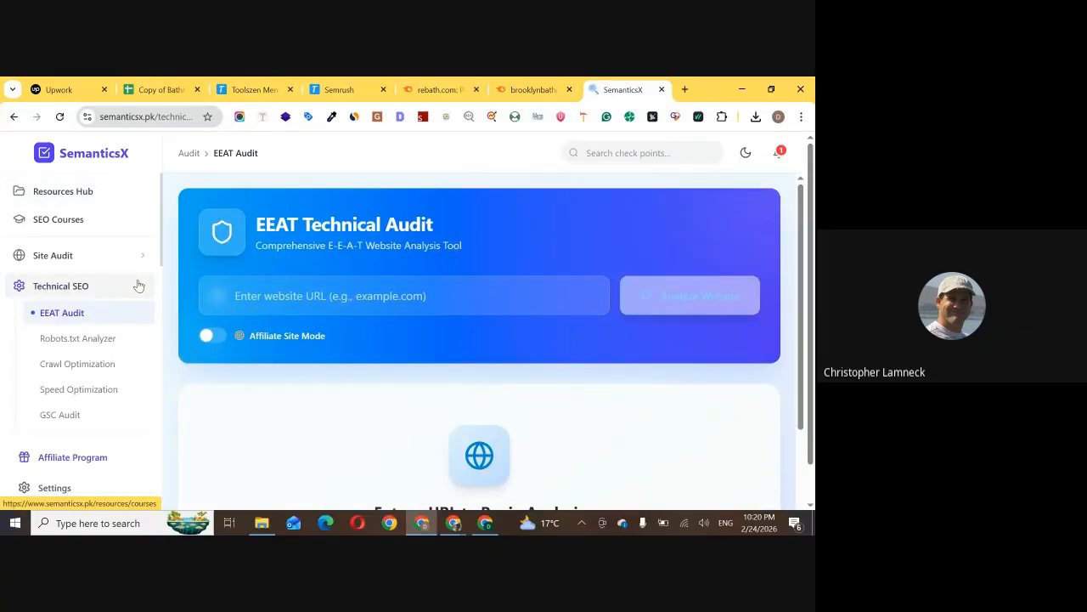
# Find the keyword research tools in SemanticsX and open the Suggest Keywords tool
pyautogui.scroll(-3, 136, 282)
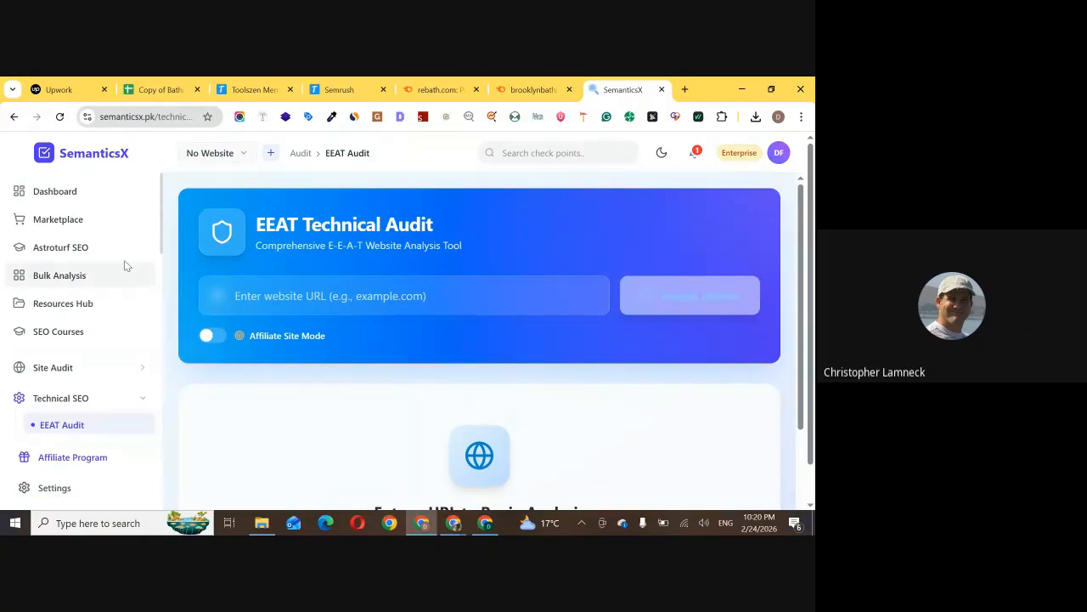
pyautogui.scroll(-3, 104, 252)
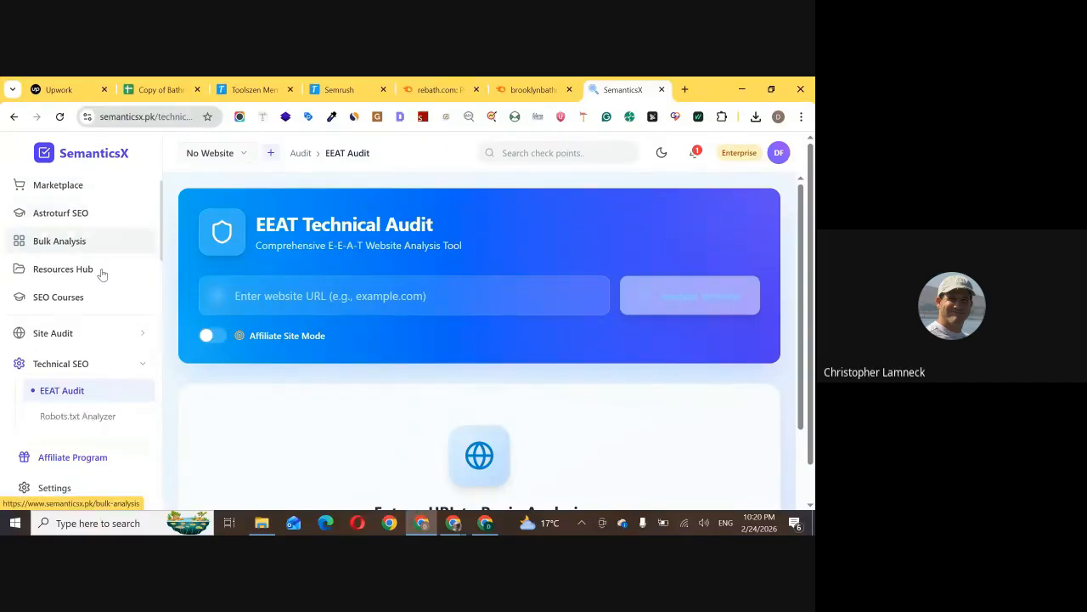
pyautogui.scroll(-5, 103, 280)
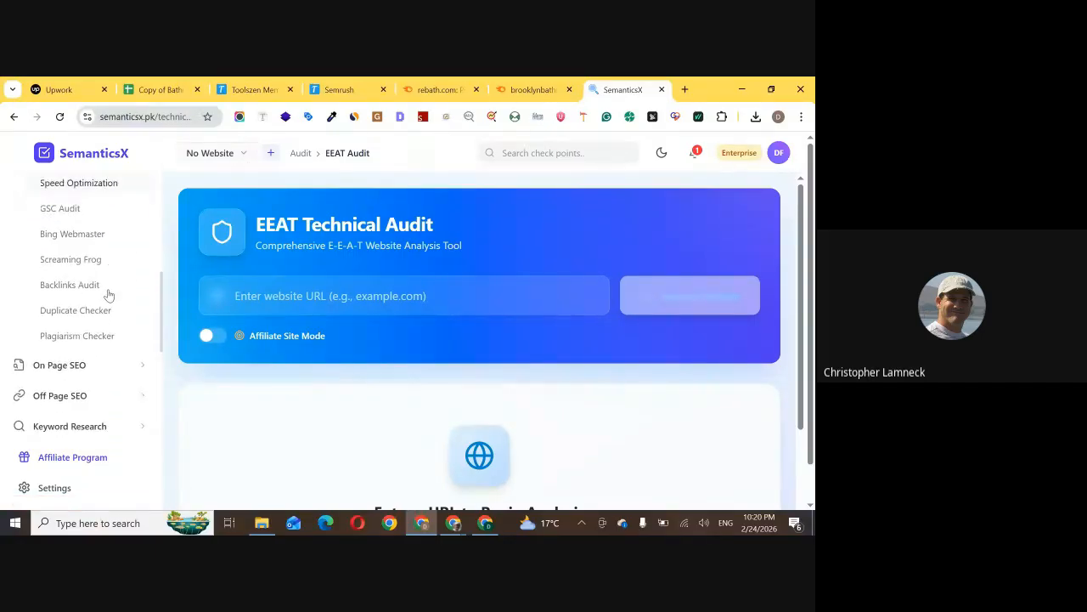
pyautogui.click(109, 305)
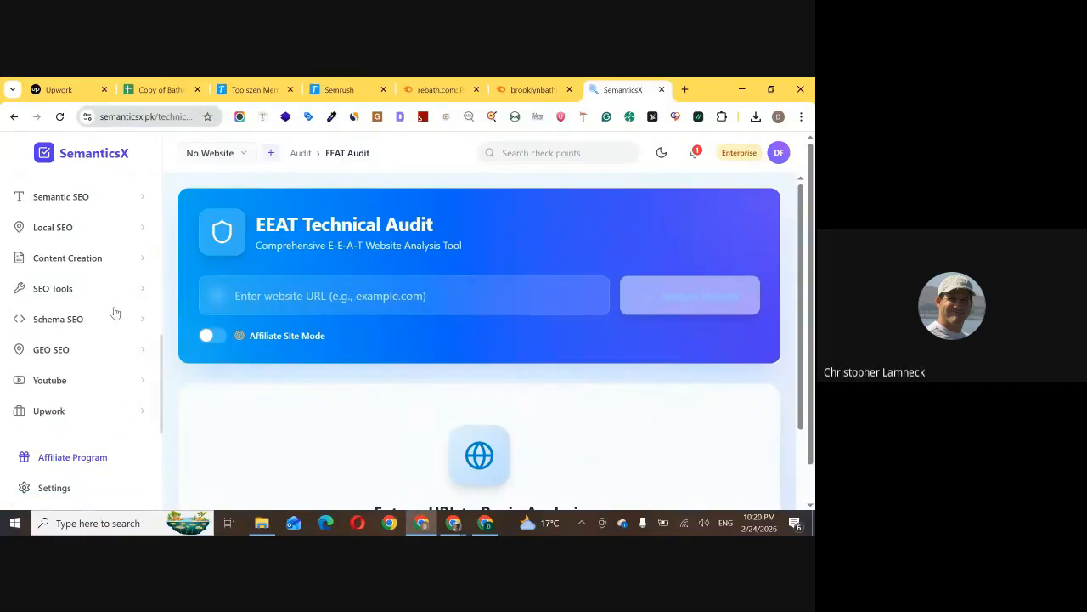
pyautogui.scroll(3, 93, 332)
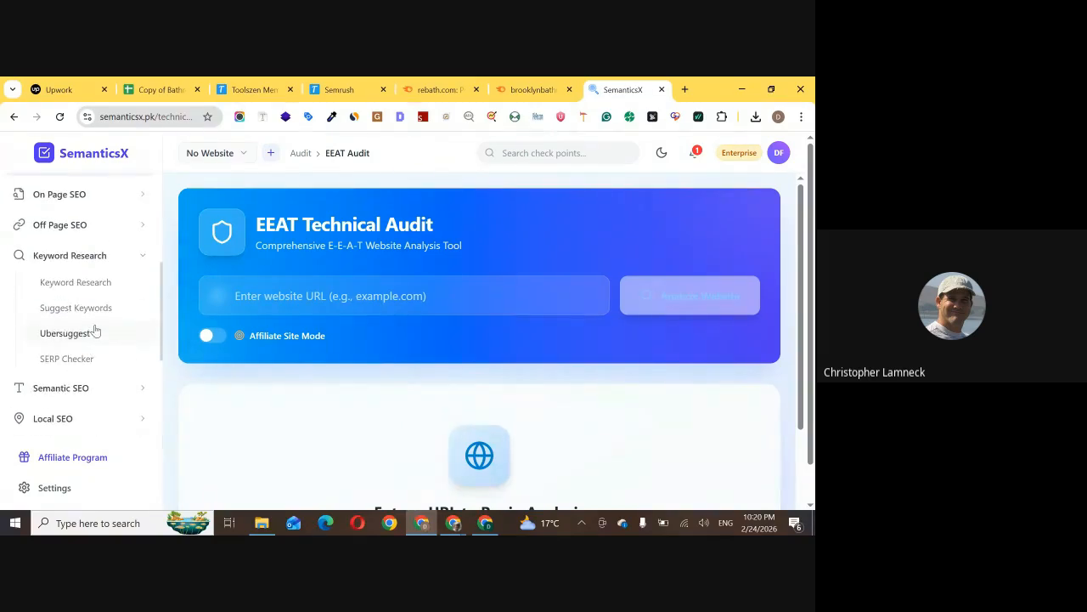
pyautogui.click(98, 311)
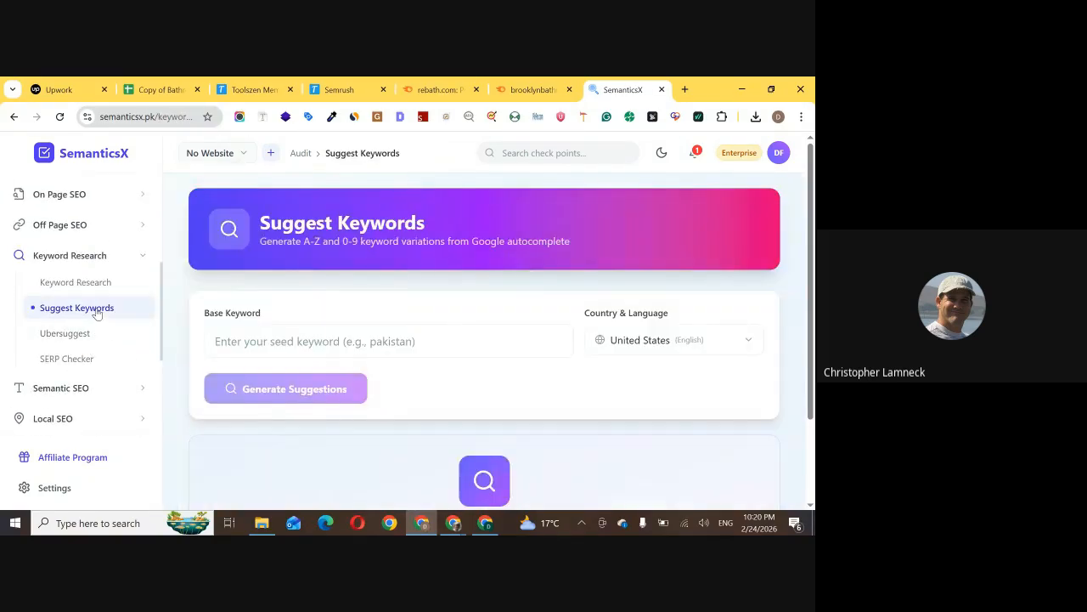
# Generate keyword suggestions for the base keyword "bathroom remodel" with United States (English) as the country and language
pyautogui.click(481, 340)
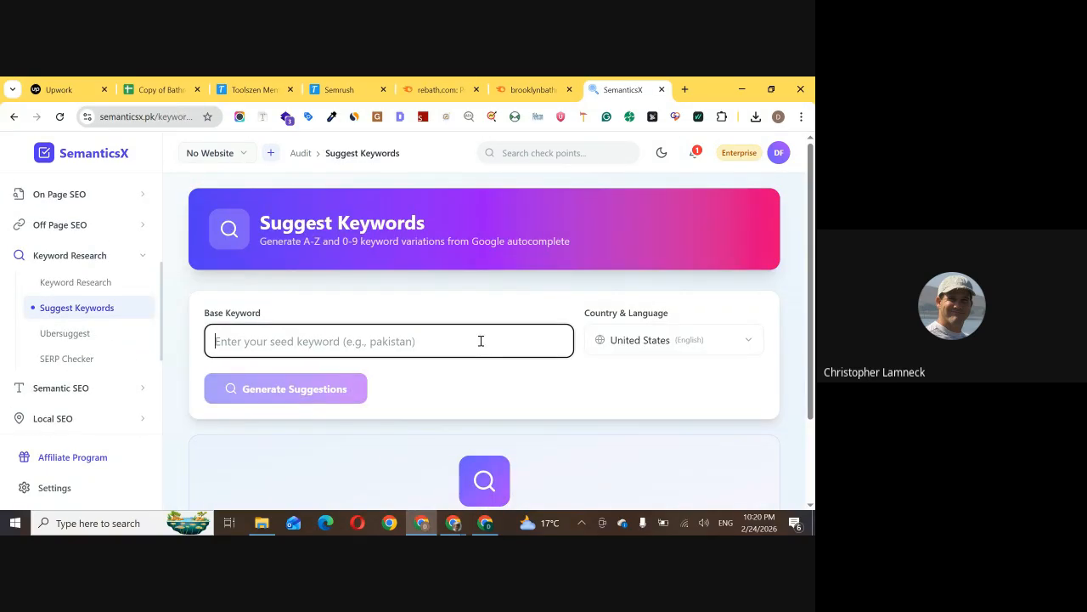
pyautogui.write('bathroom remodel')
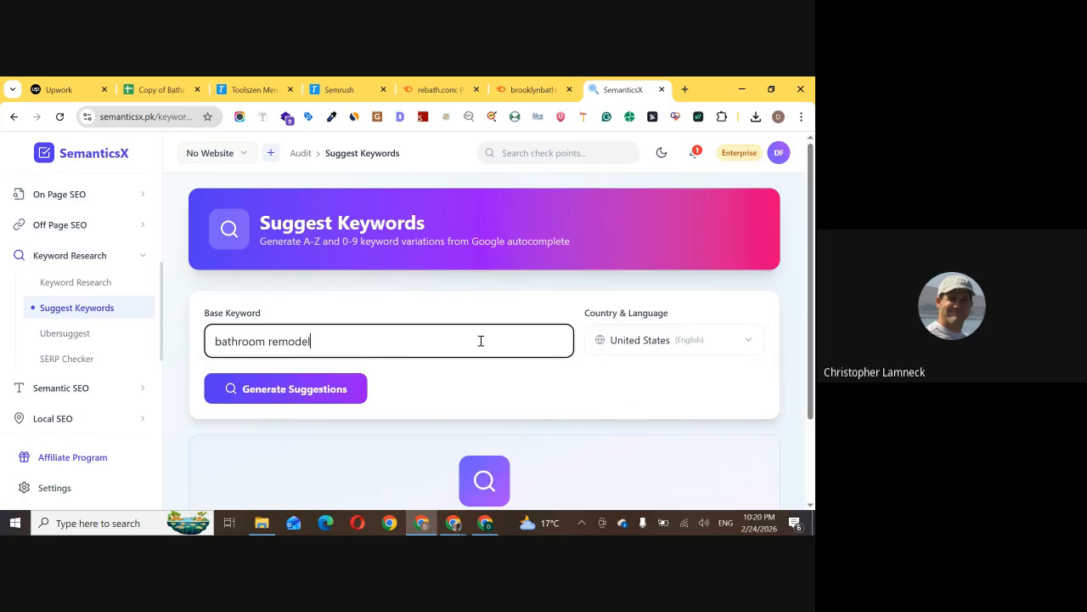
pyautogui.click(330, 388)
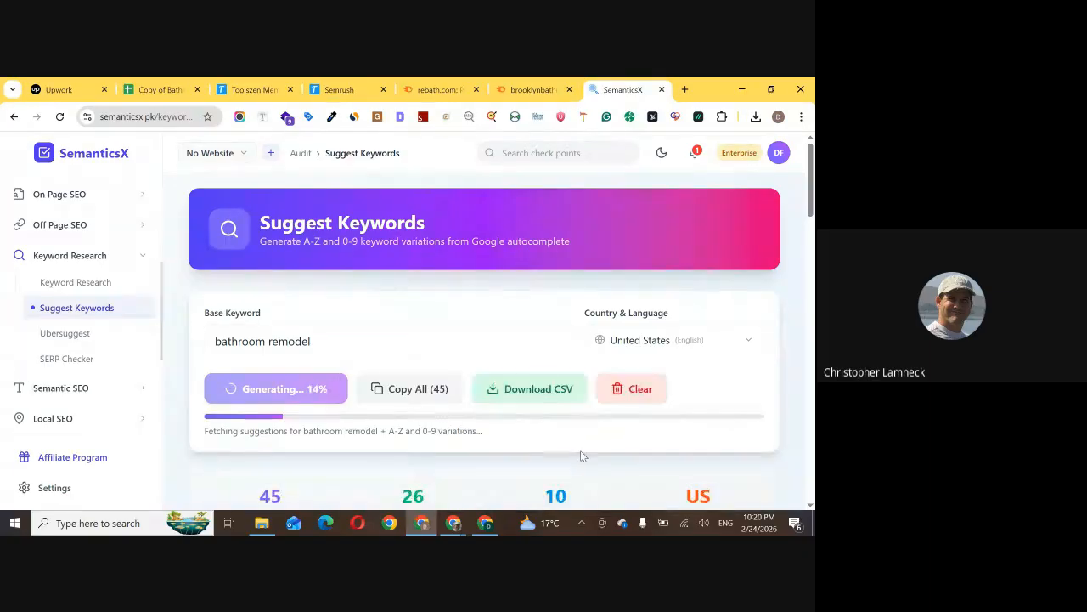
# Review the suggested keywords and the A-Z letter variations generated for "bathroom remodel"
pyautogui.scroll(-6, 341, 409)
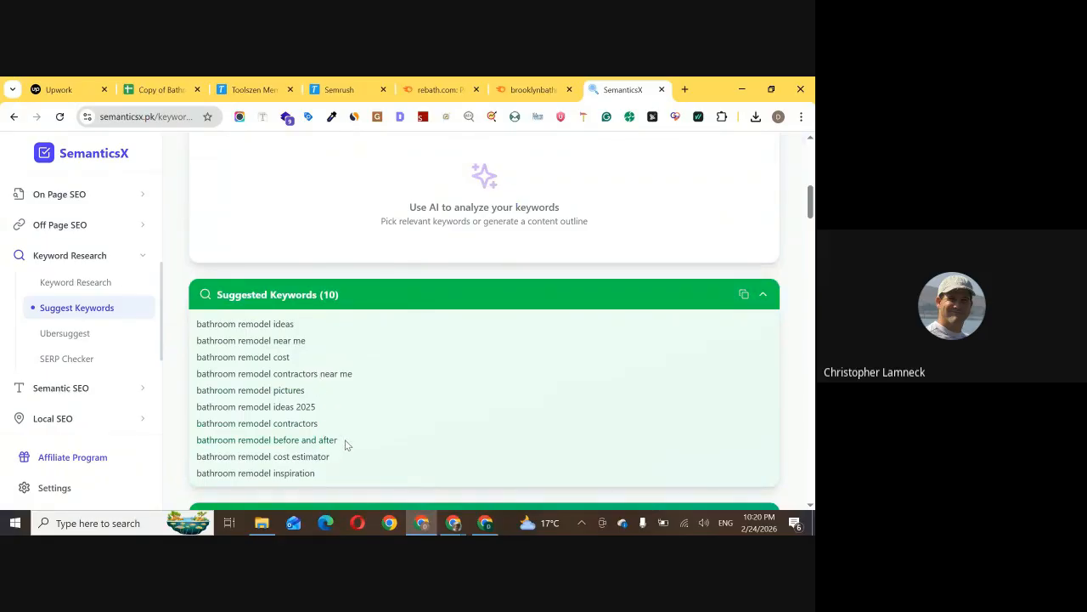
pyautogui.scroll(-1, 344, 451)
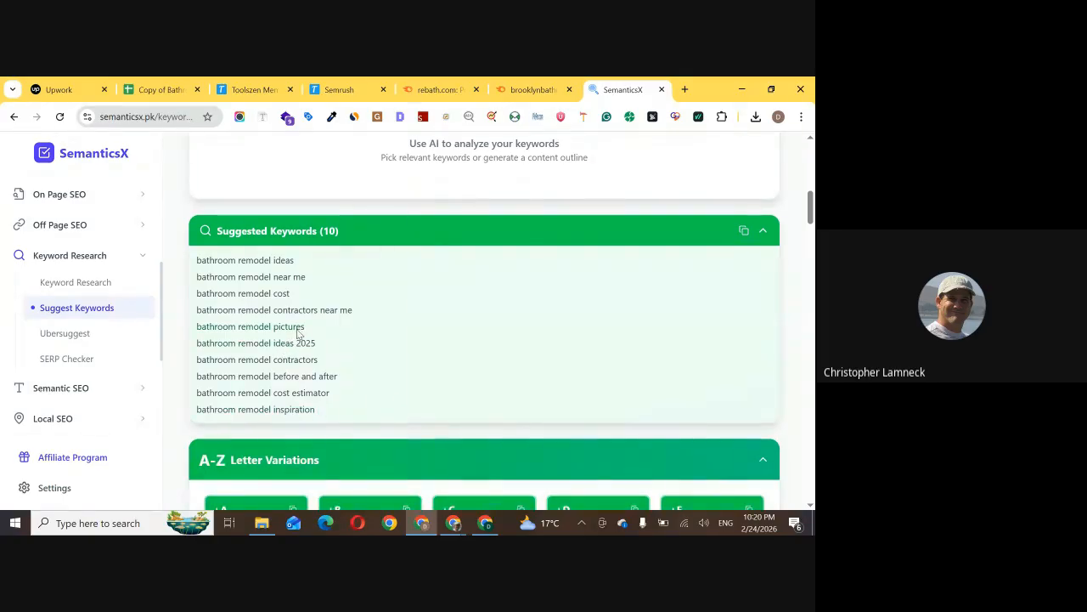
pyautogui.scroll(-3, 297, 340)
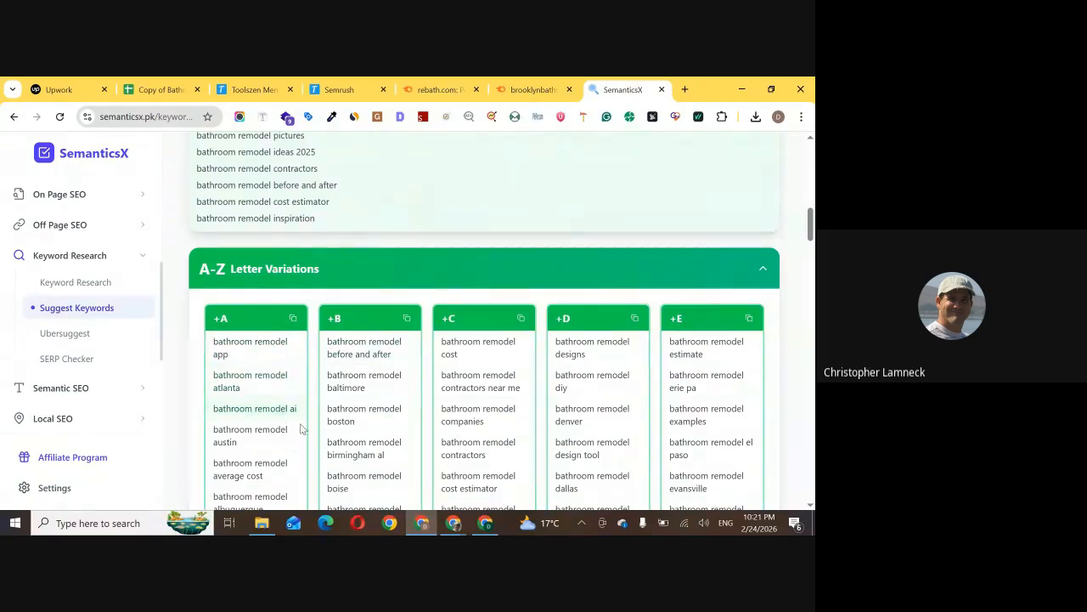
pyautogui.scroll(-3, 680, 386)
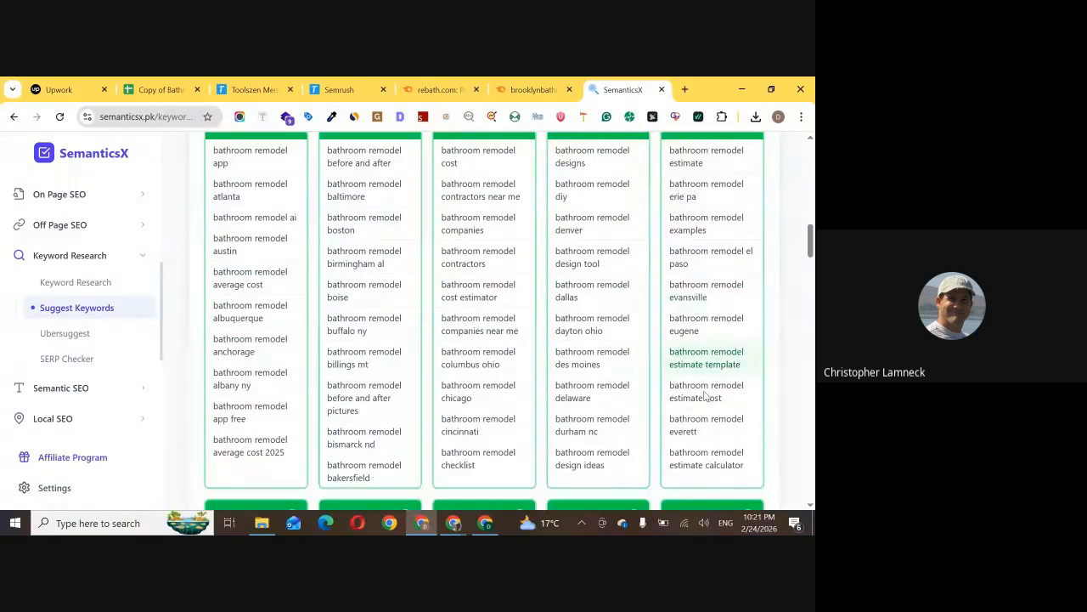
pyautogui.scroll(10, 705, 396)
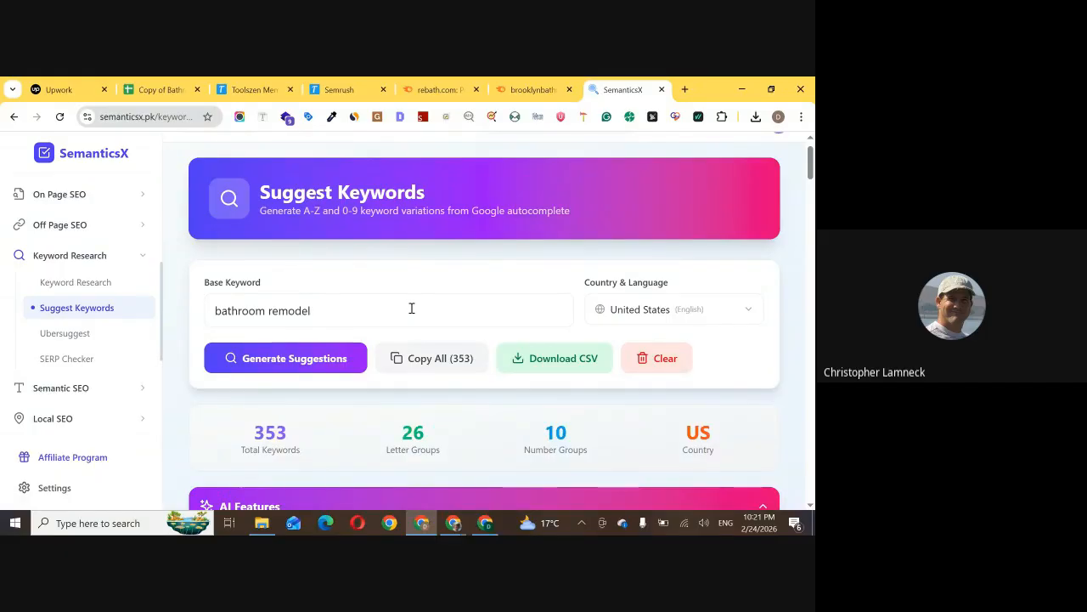
pyautogui.scroll(3, 102, 357)
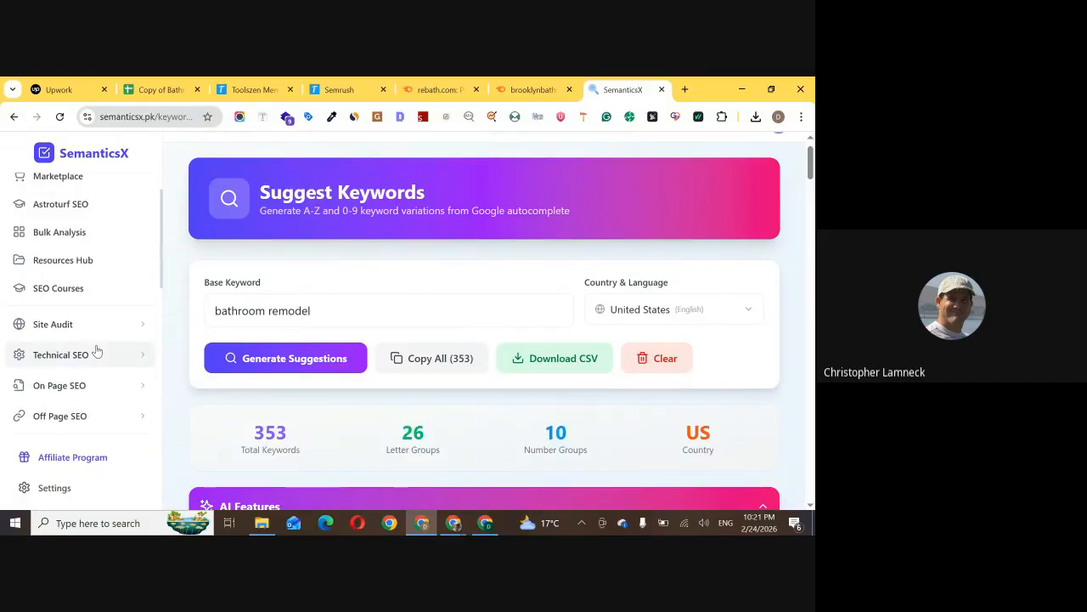
pyautogui.scroll(1, 95, 344)
pyautogui.scroll(-2, 101, 340)
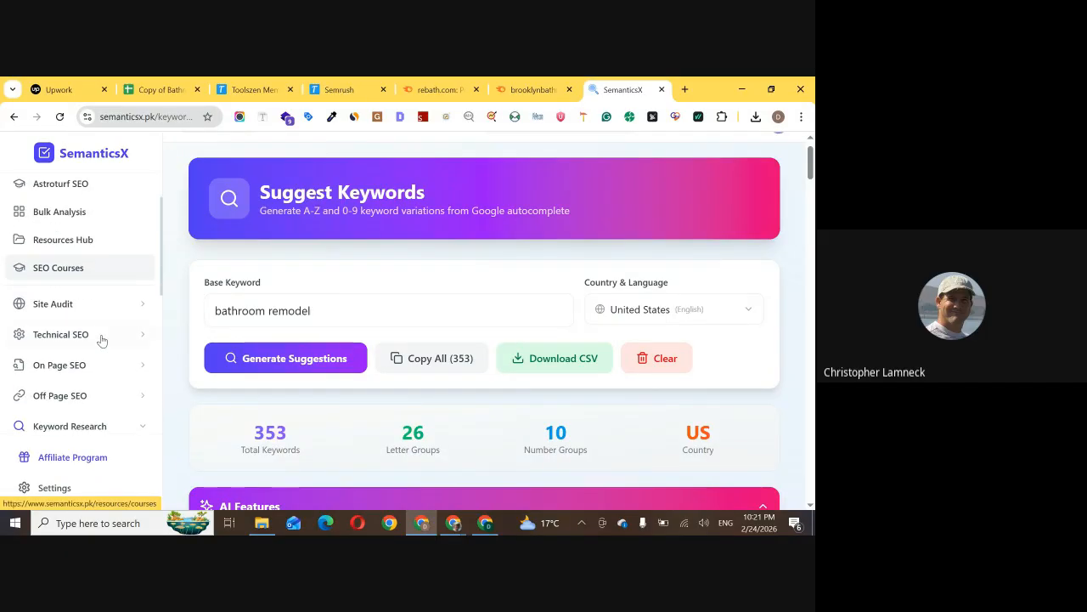
pyautogui.scroll(-1, 102, 341)
pyautogui.scroll(1, 102, 341)
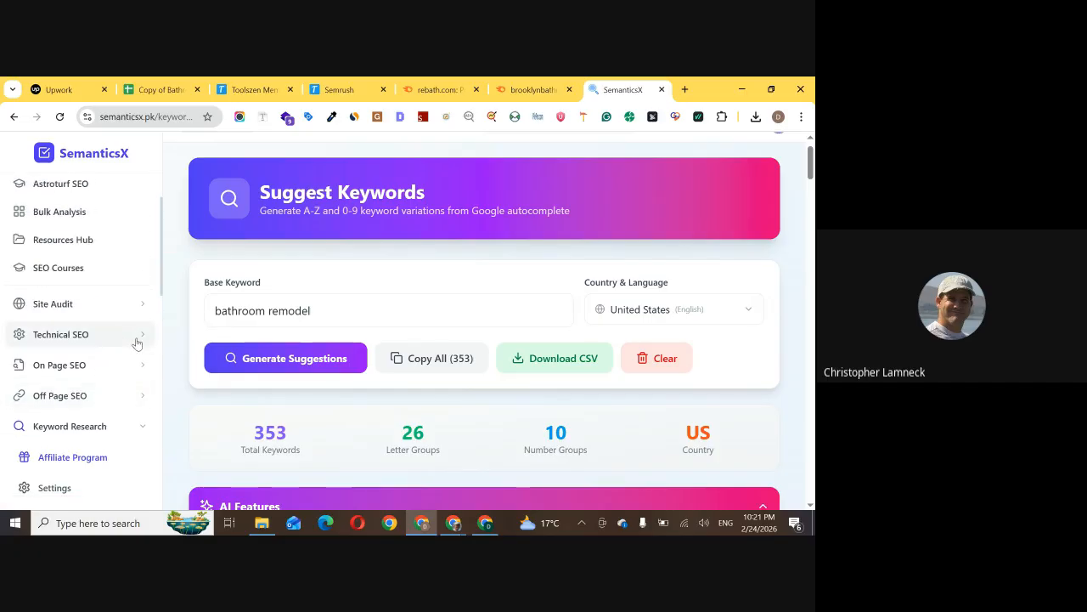
pyautogui.scroll(2, 136, 342)
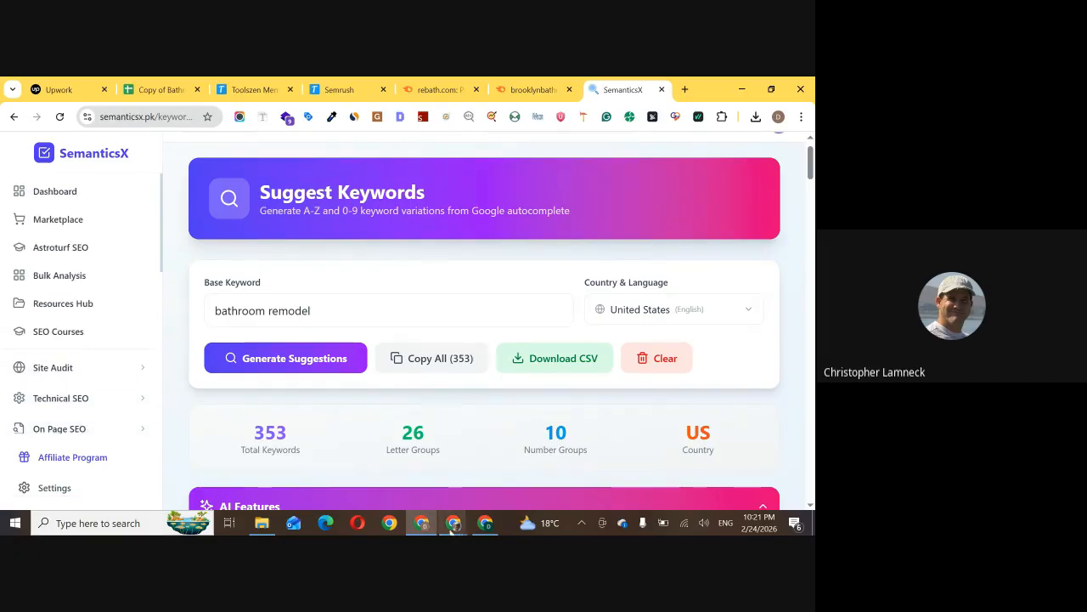
# Check the Google results window and the Google Meet call, and return to the SemanticsX window
pyautogui.moveTo(483, 528)
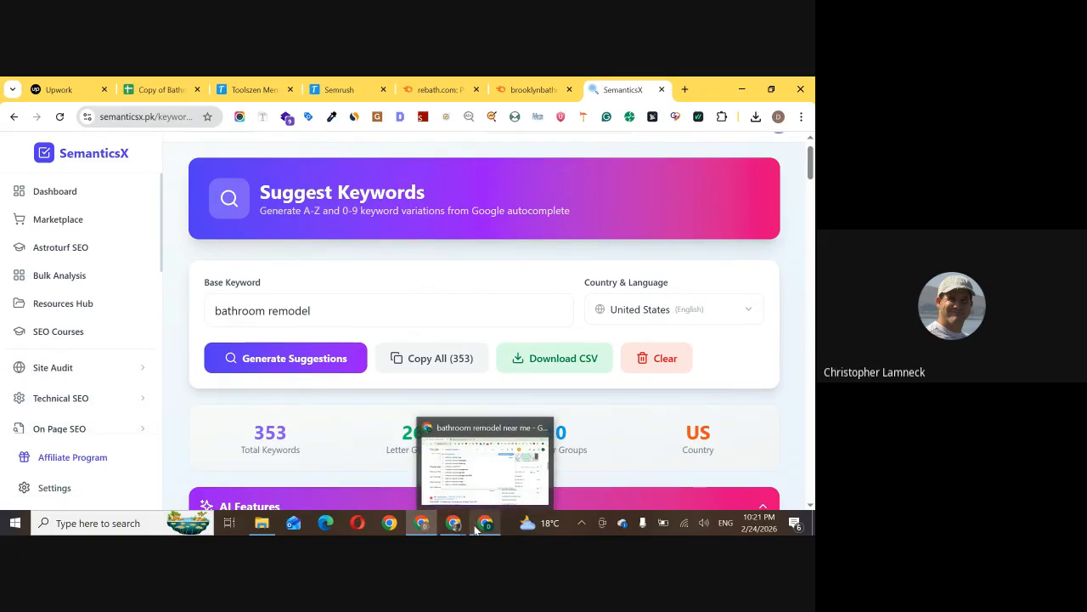
pyautogui.click(457, 483)
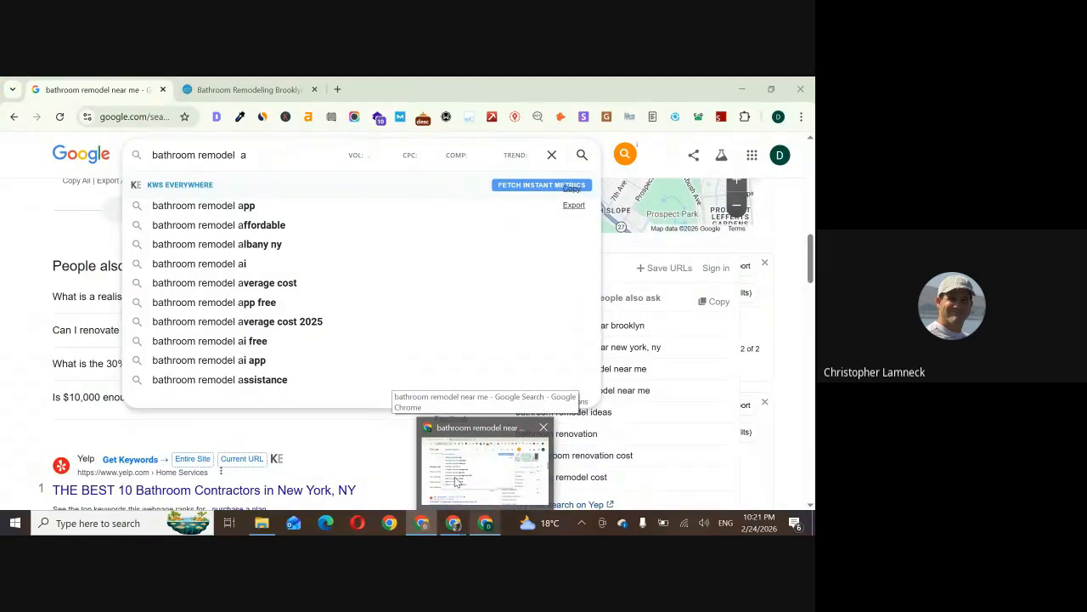
pyautogui.moveTo(455, 520)
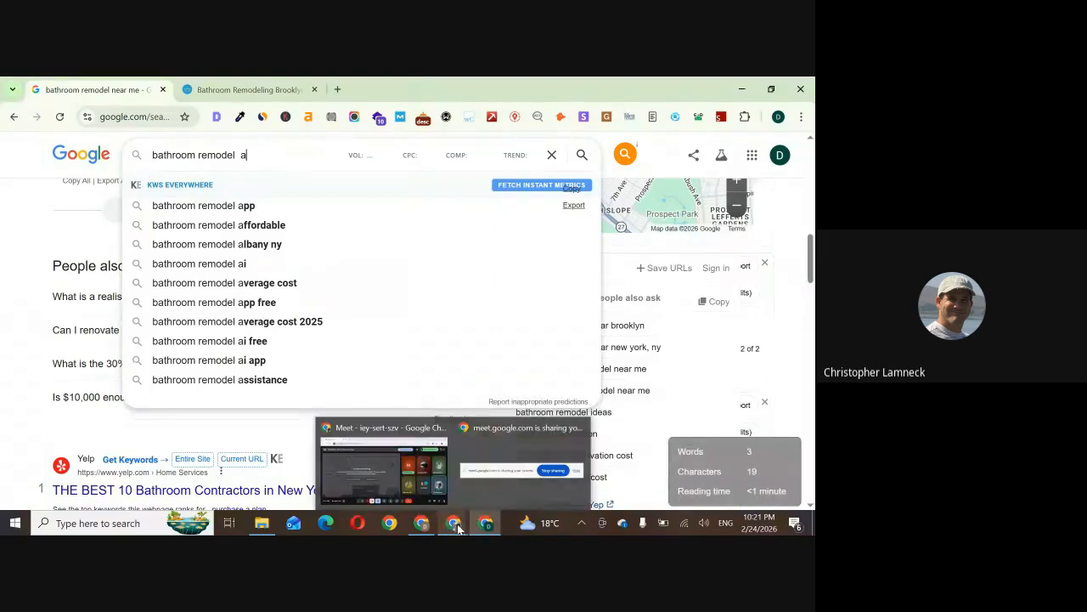
pyautogui.click(406, 486)
pyautogui.click(420, 523)
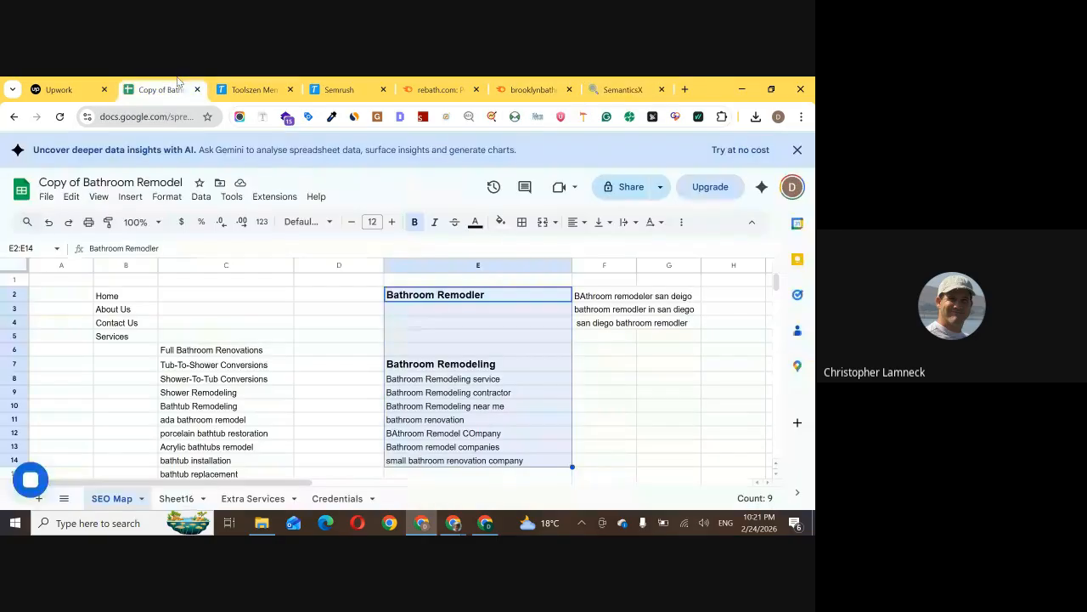
# Return to the Copy of Bathroom Remodel spreadsheet and review the San Diego keywords beside the "Bathroom Remodler" heading
pyautogui.click(162, 89)
pyautogui.click(612, 387)
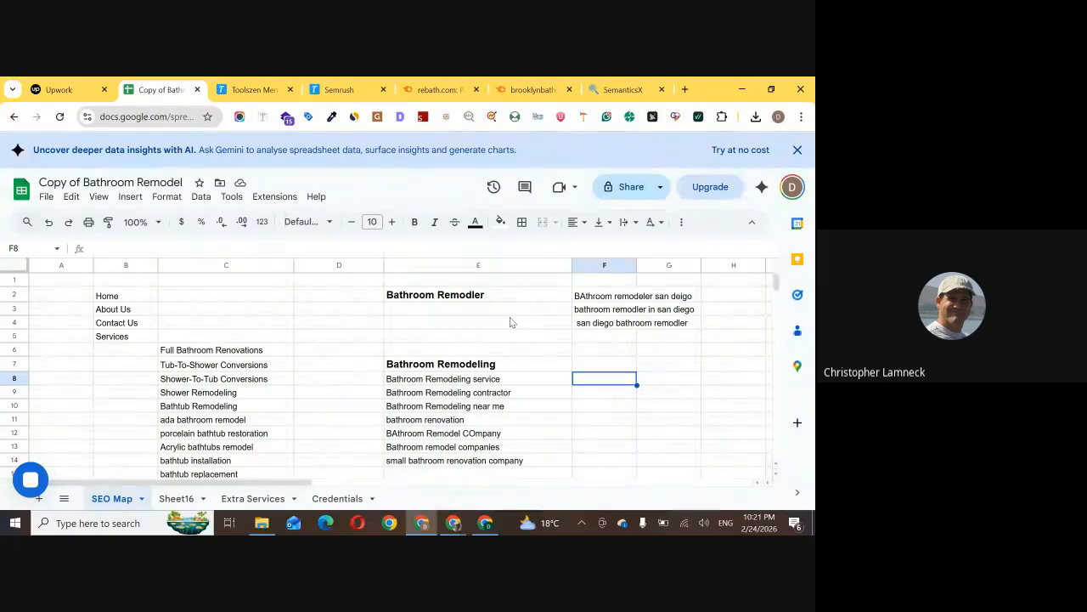
pyautogui.click(613, 311)
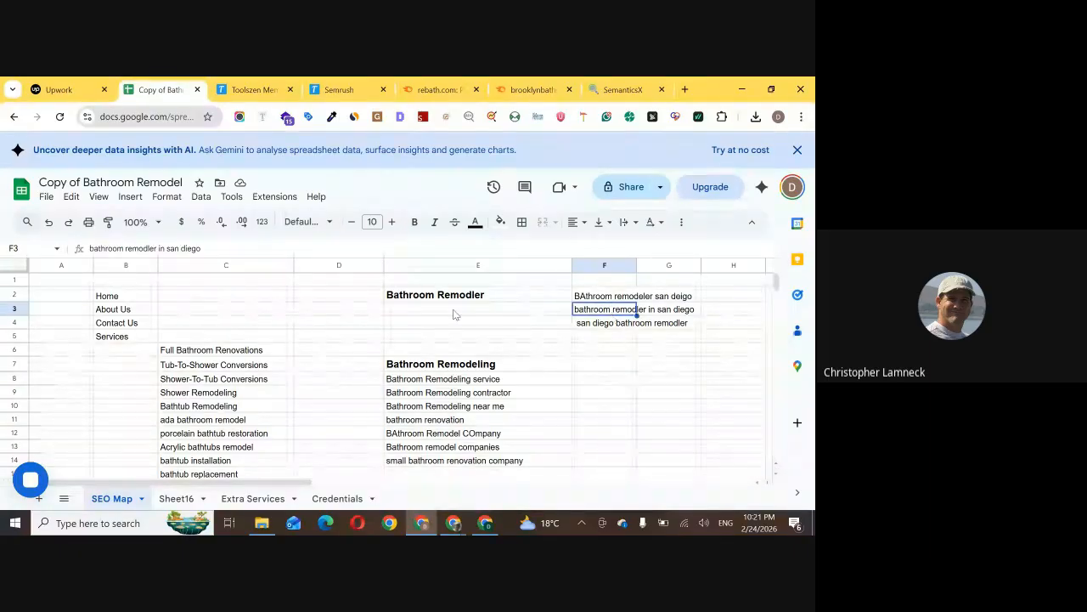
pyautogui.click(610, 364)
pyautogui.click(669, 371)
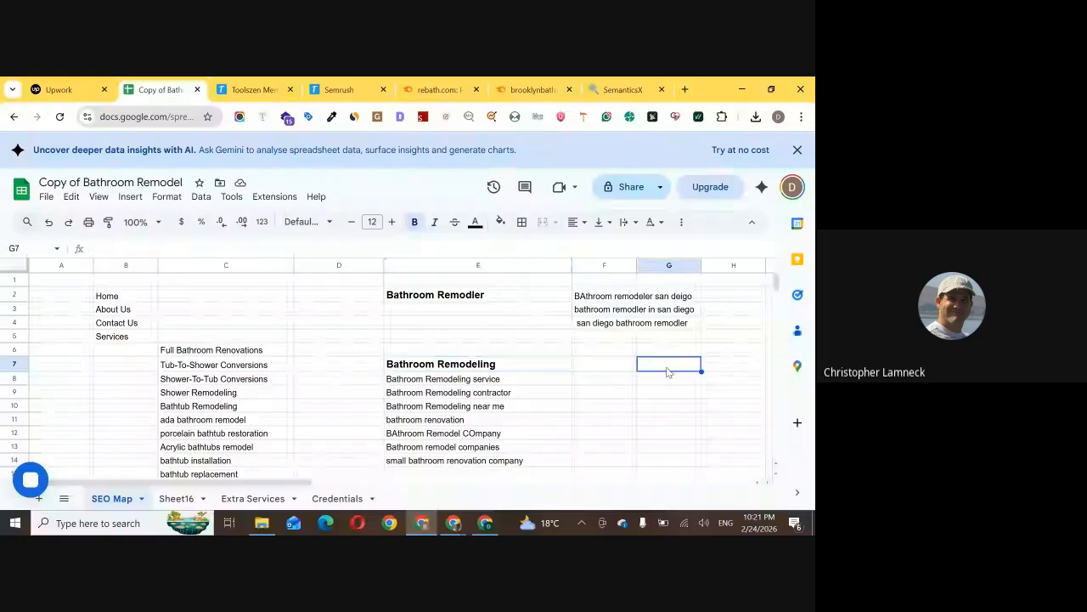
# Enter the location keyword "bathroom remodeling san diego" in cell F7, beside the "Bathroom Remodeling" heading
pyautogui.click(604, 368)
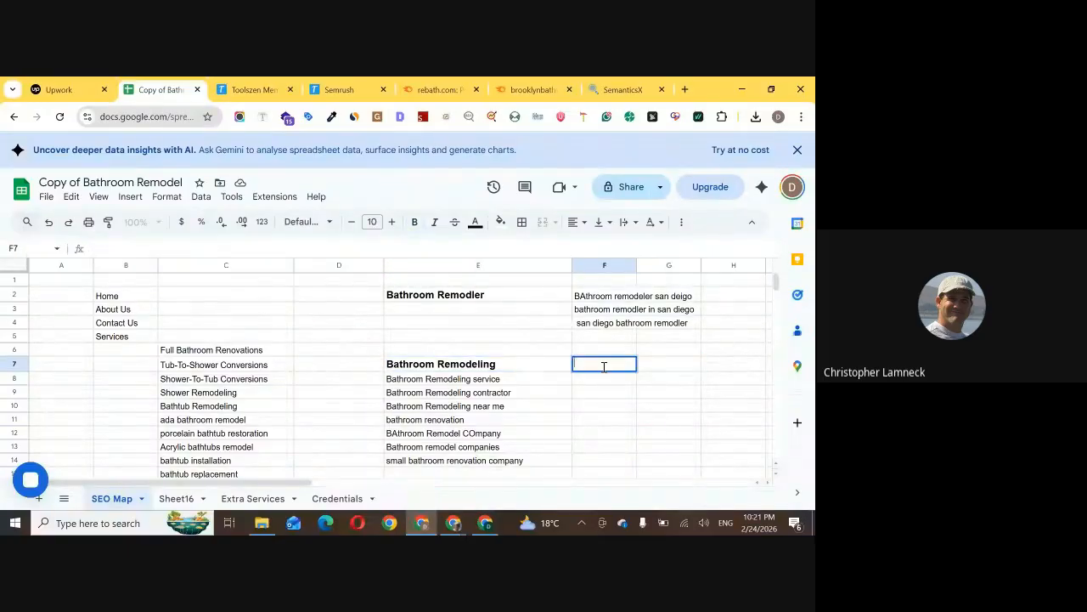
pyautogui.write('bath')
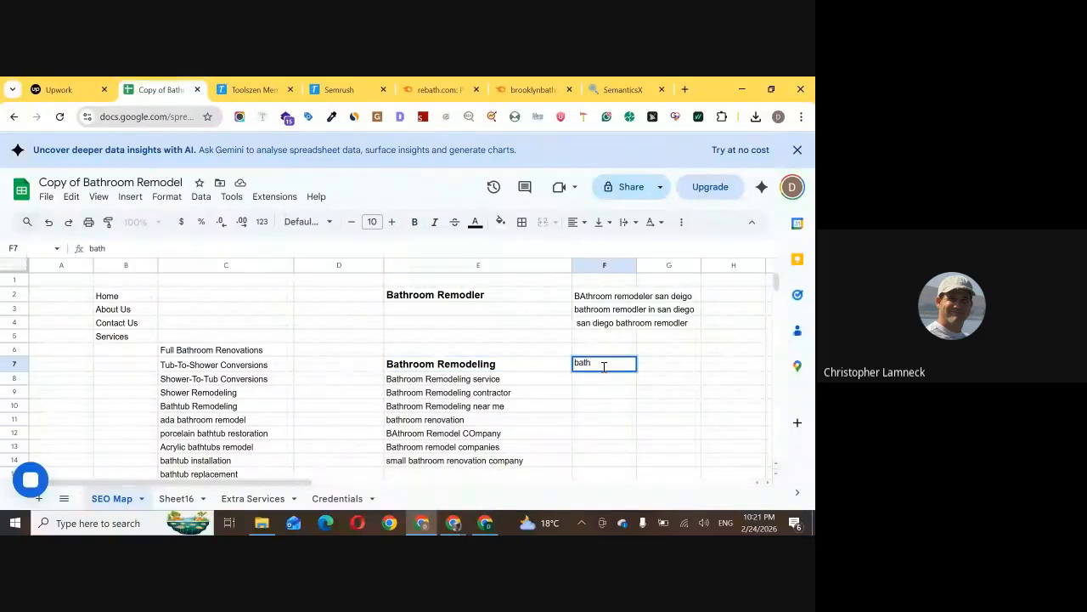
pyautogui.write('room remode')
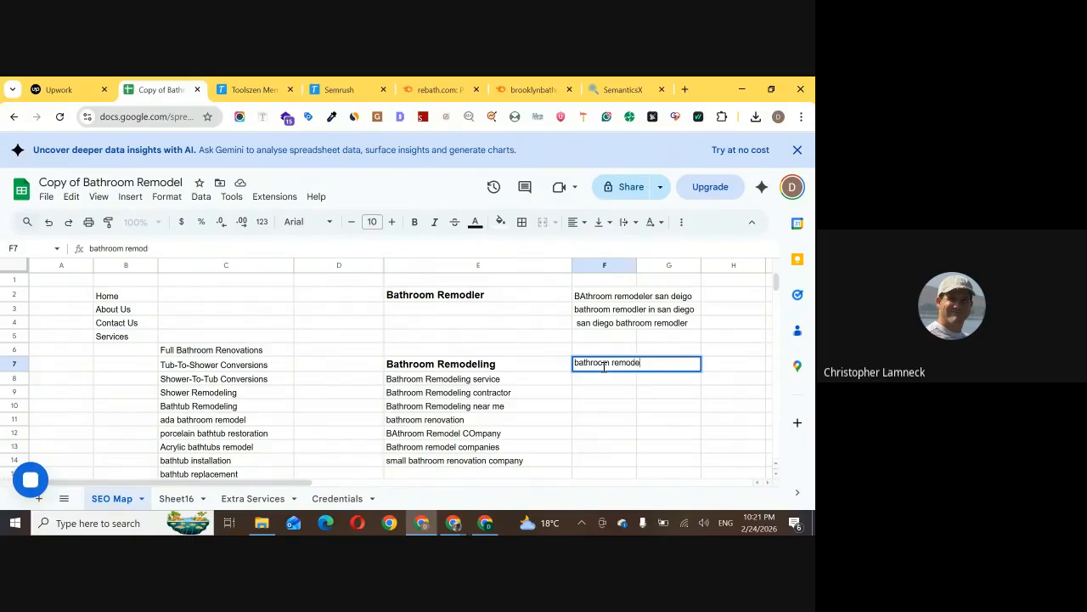
pyautogui.write('ling san diego')
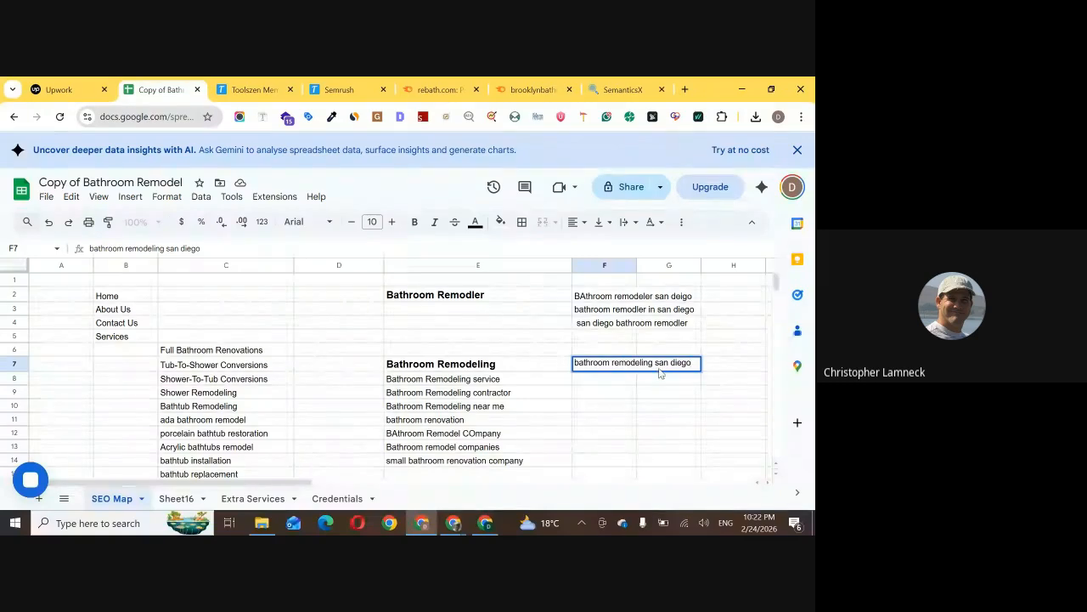
pyautogui.moveTo(655, 364); pyautogui.dragTo(695, 363)
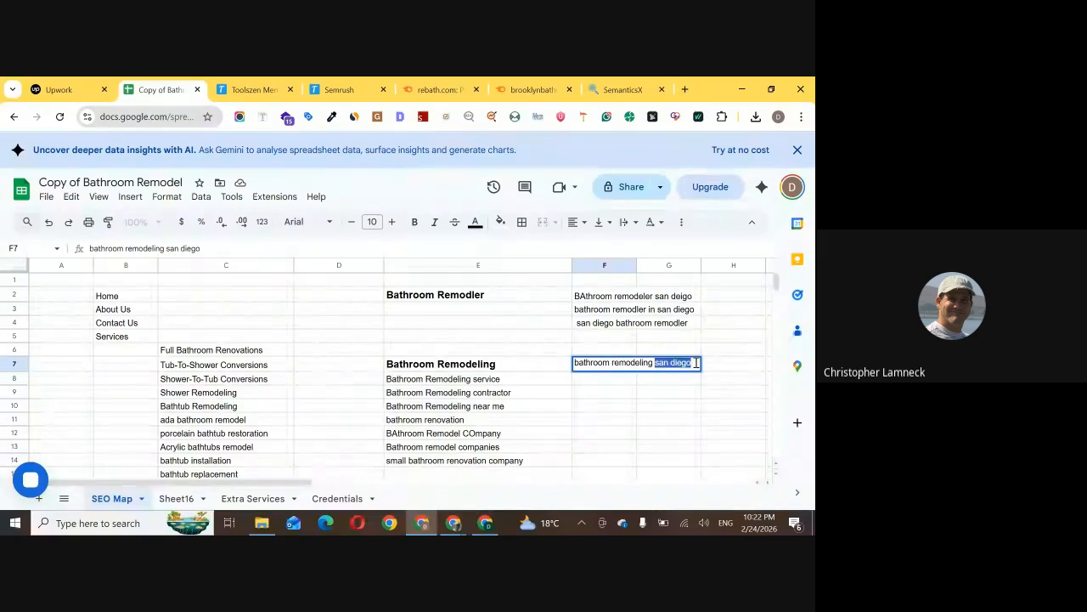
pyautogui.click(623, 393)
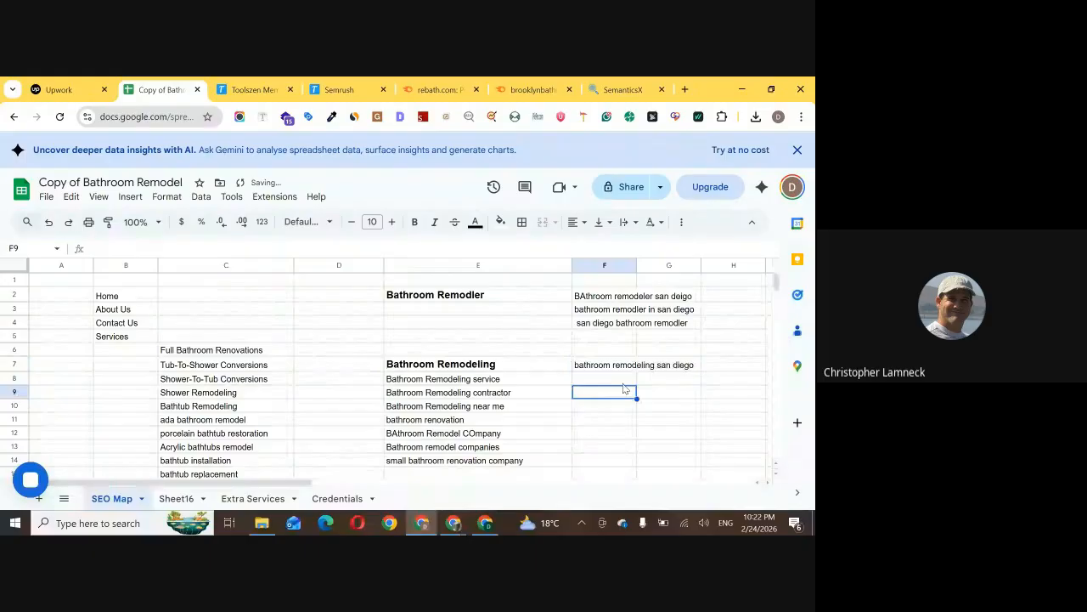
# Add the keyword variation "bathroom remodeling in san diego" in cell F8
pyautogui.click(623, 383)
pyautogui.write('bathroom remodeling san diego')
pyautogui.press('Tab')
pyautogui.doubleClick(623, 380)
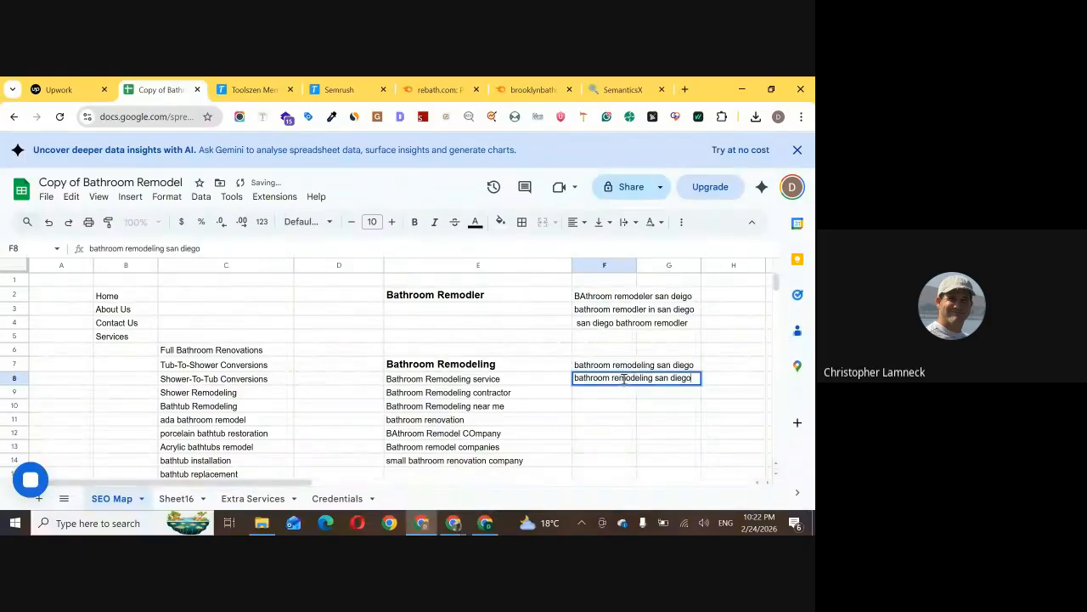
pyautogui.write('in')
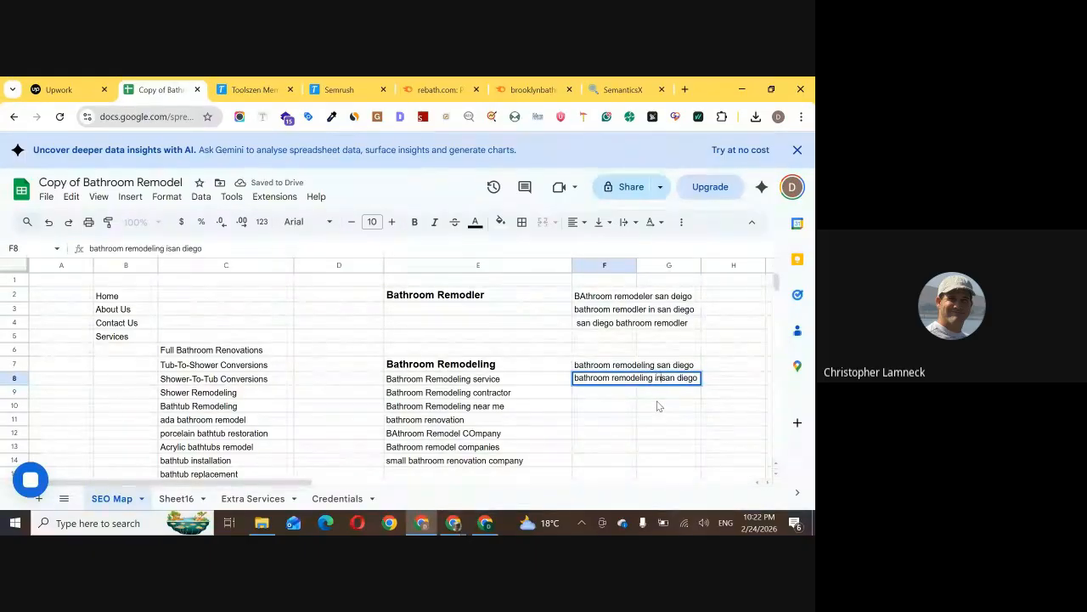
# Add a third keyword variation, "san diego bathroom remodleing", in cell F9
pyautogui.click(630, 392)
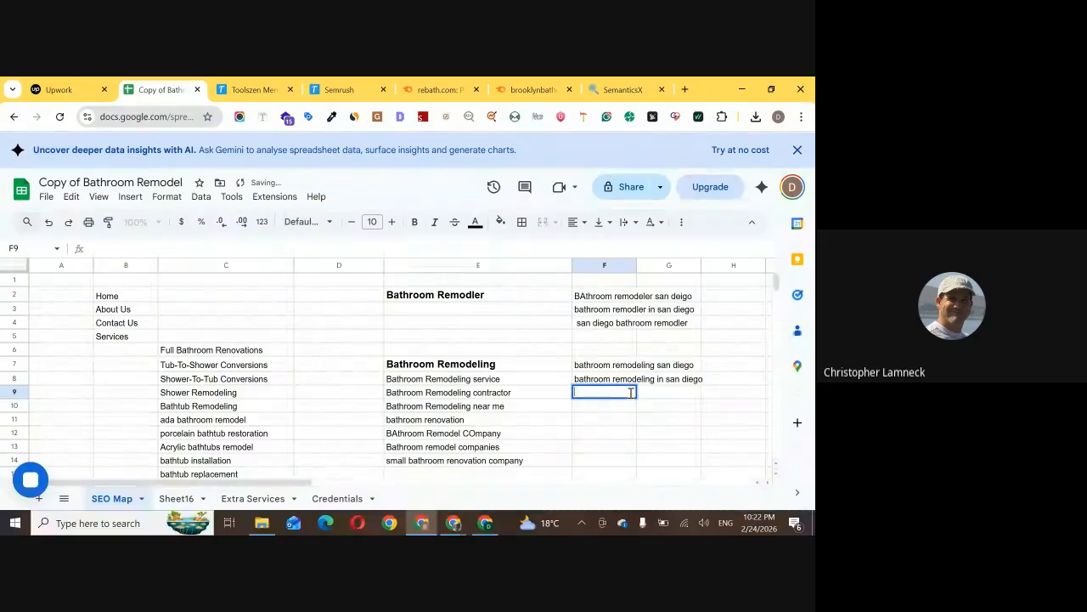
pyautogui.write('bathroom remodleing')
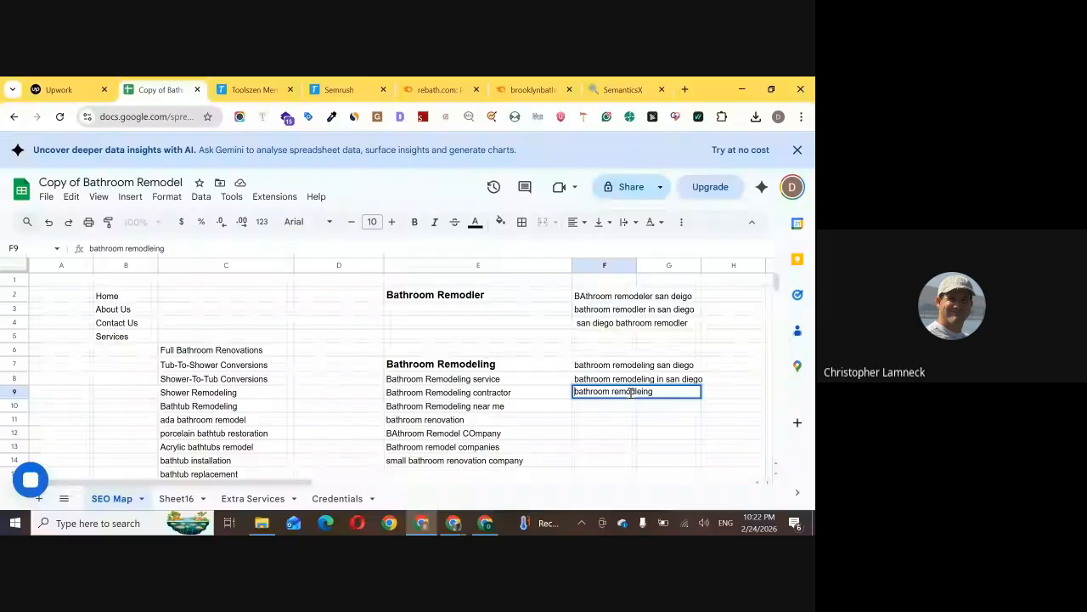
pyautogui.press('Home')
pyautogui.write('san diego')
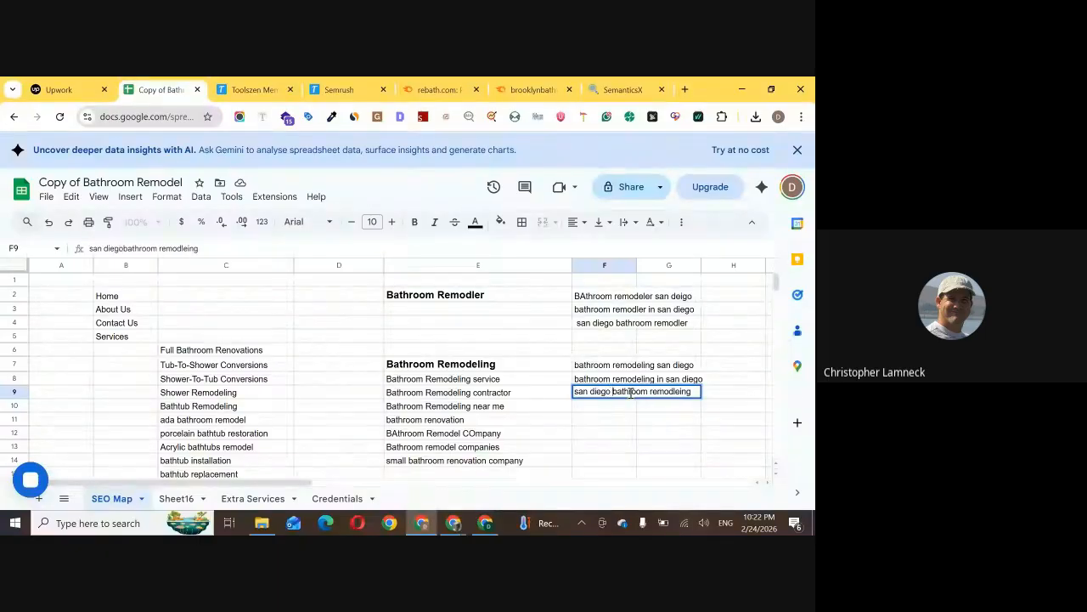
pyautogui.click(634, 417)
# Compare the location keywords in F7:F9 with the home page's location keywords in F2:F4
pyautogui.moveTo(607, 367); pyautogui.dragTo(607, 383)
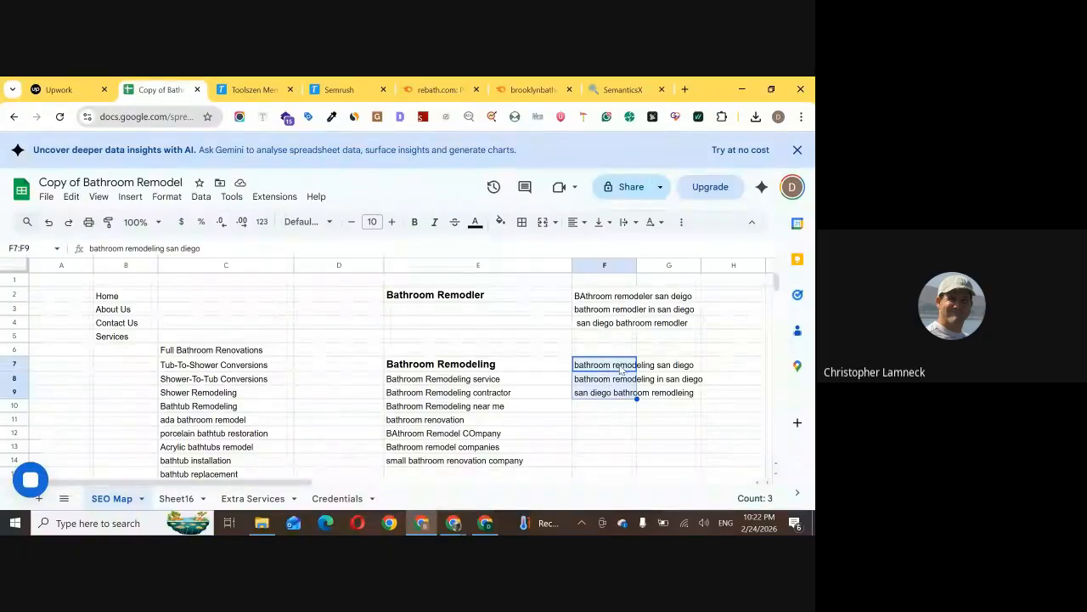
pyautogui.click(620, 367)
pyautogui.moveTo(620, 367); pyautogui.dragTo(625, 391)
pyautogui.click(508, 295)
pyautogui.moveTo(629, 295); pyautogui.dragTo(628, 337)
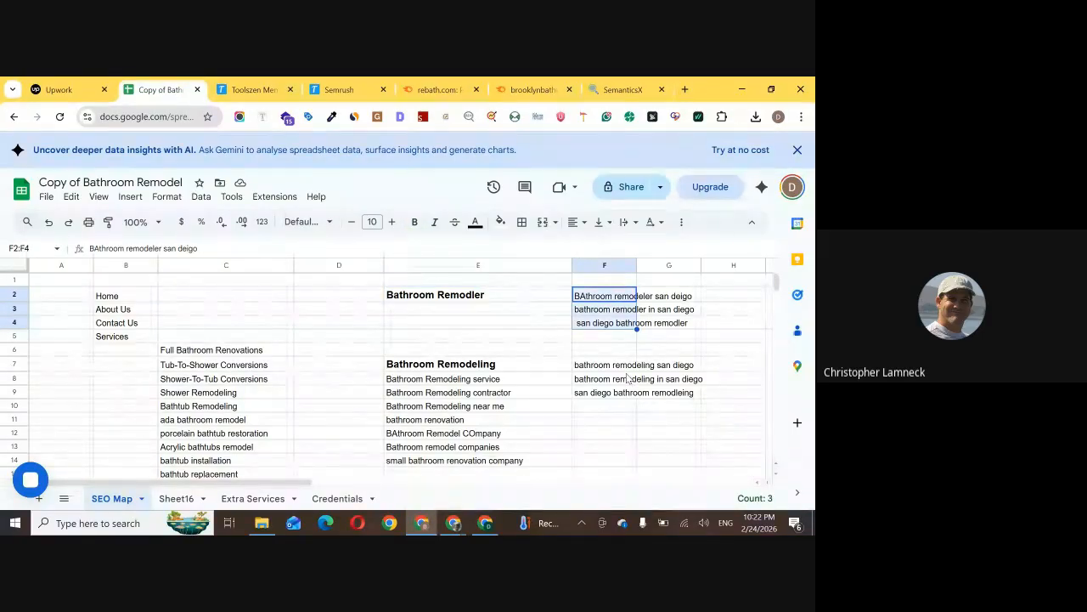
pyautogui.moveTo(609, 365); pyautogui.dragTo(610, 394)
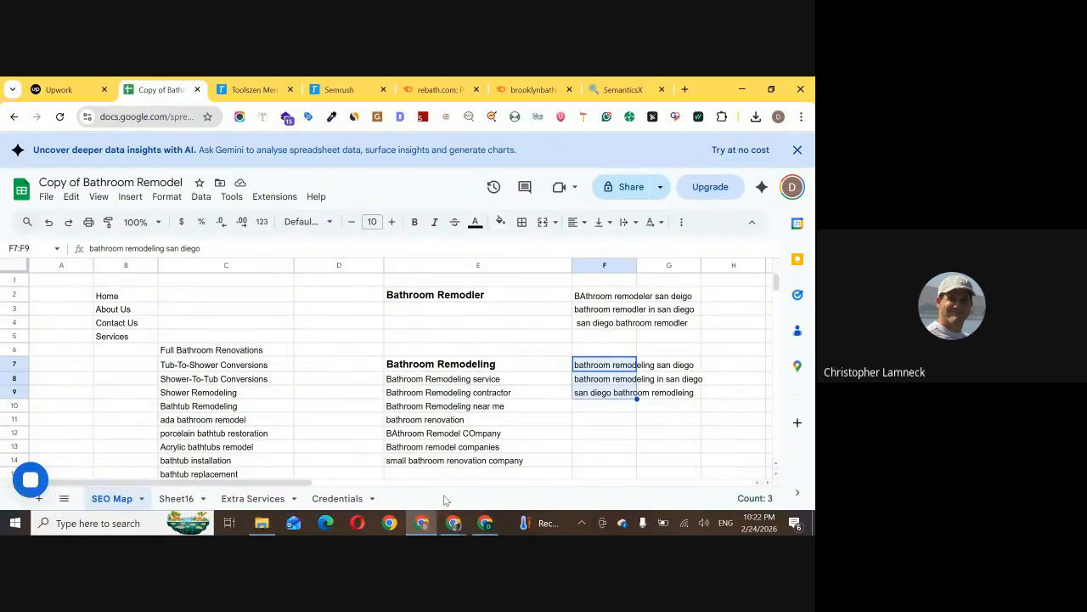
# Switch to the Google Meet call, read the in-call messages, and return to cell F10 in the spreadsheet
pyautogui.click(453, 523)
pyautogui.click(383, 463)
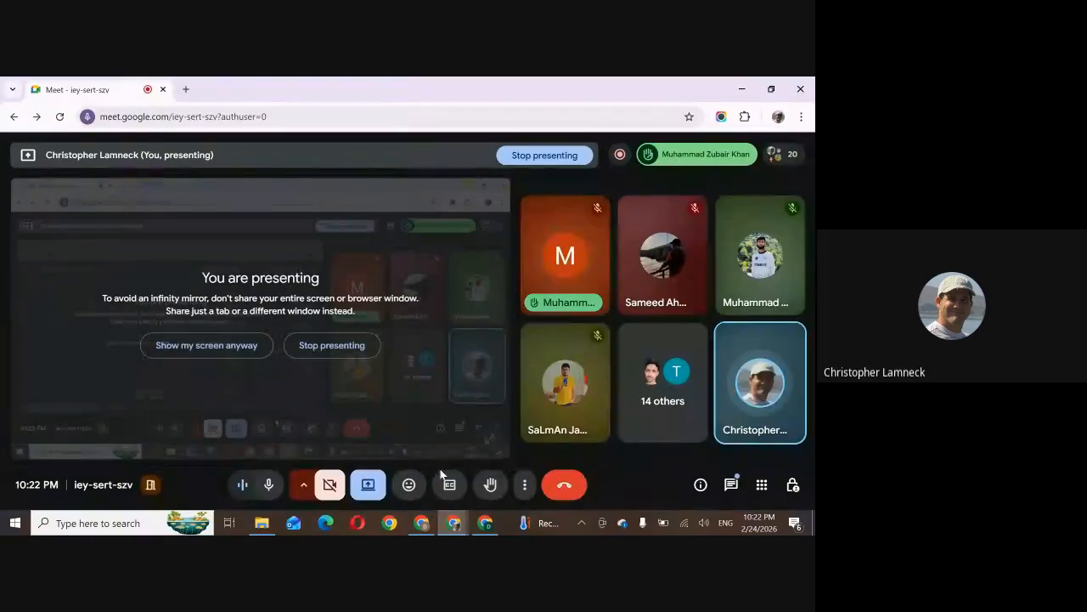
pyautogui.click(733, 484)
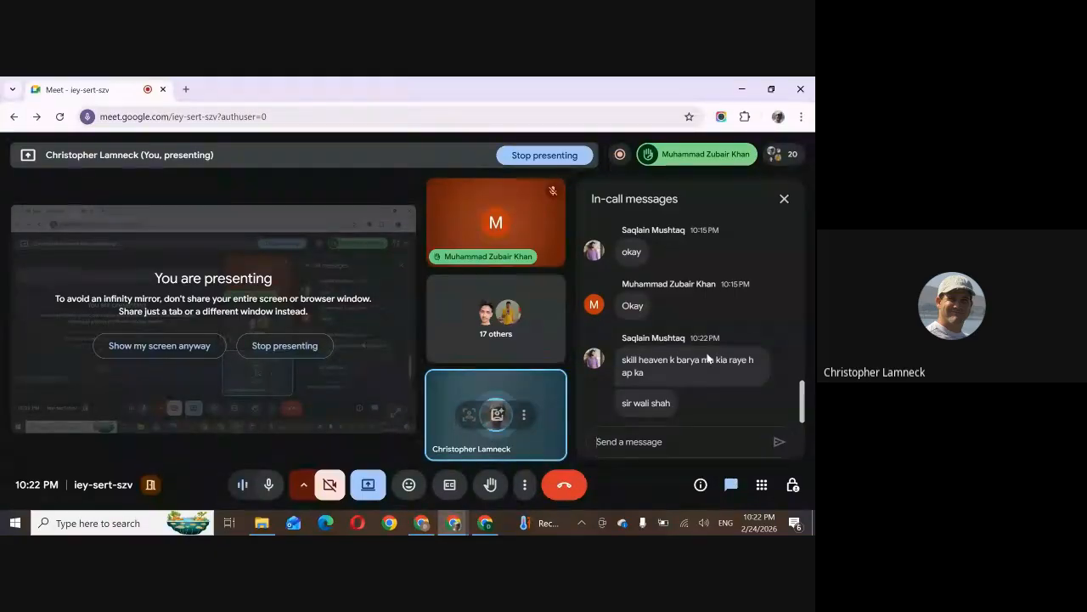
pyautogui.click(784, 199)
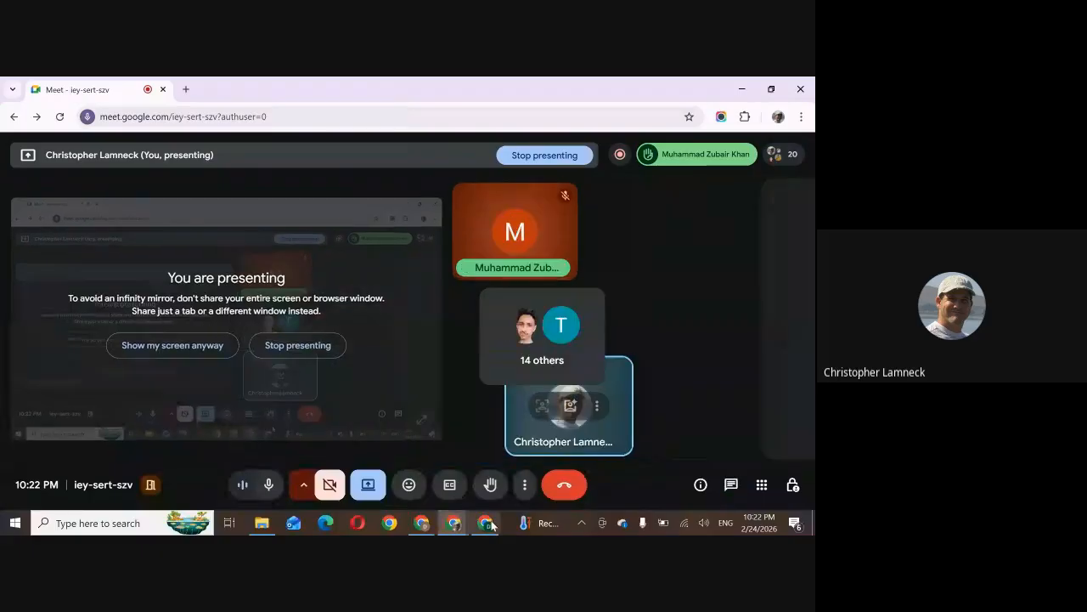
pyautogui.moveTo(432, 523)
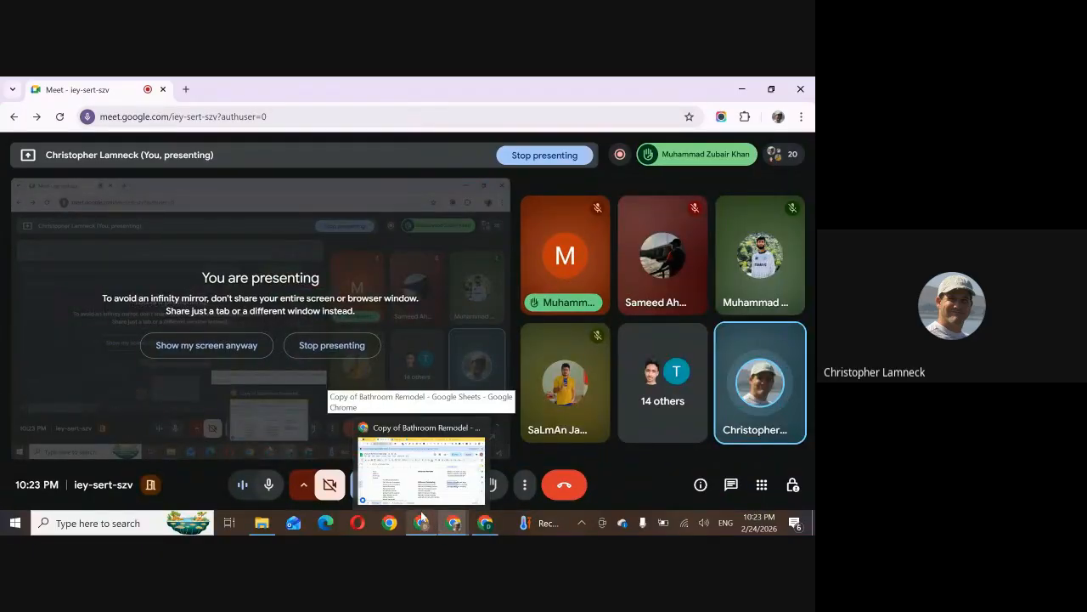
pyautogui.click(421, 468)
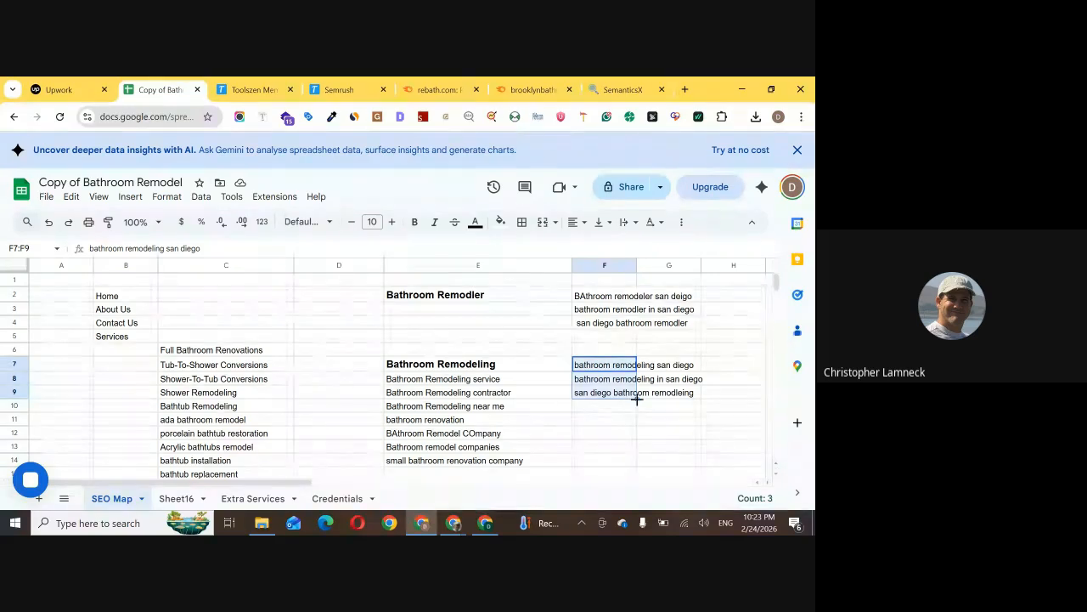
pyautogui.click(602, 409)
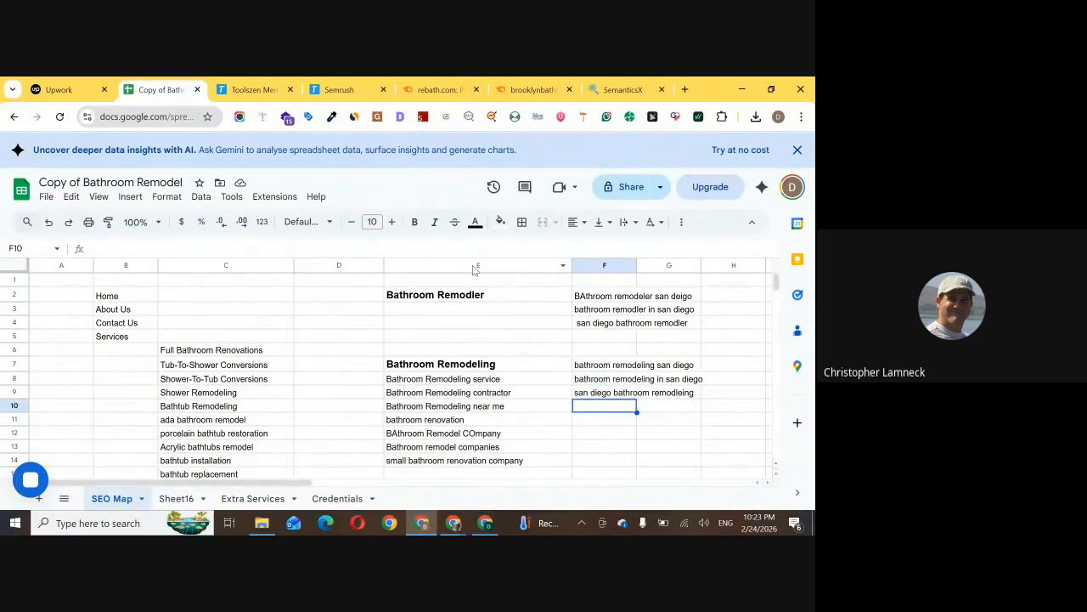
# Review the page keywords in E2:E14, including the Bathroom Remodeling variations
pyautogui.moveTo(475, 302); pyautogui.dragTo(561, 402)
pyautogui.scroll(3, 581, 353)
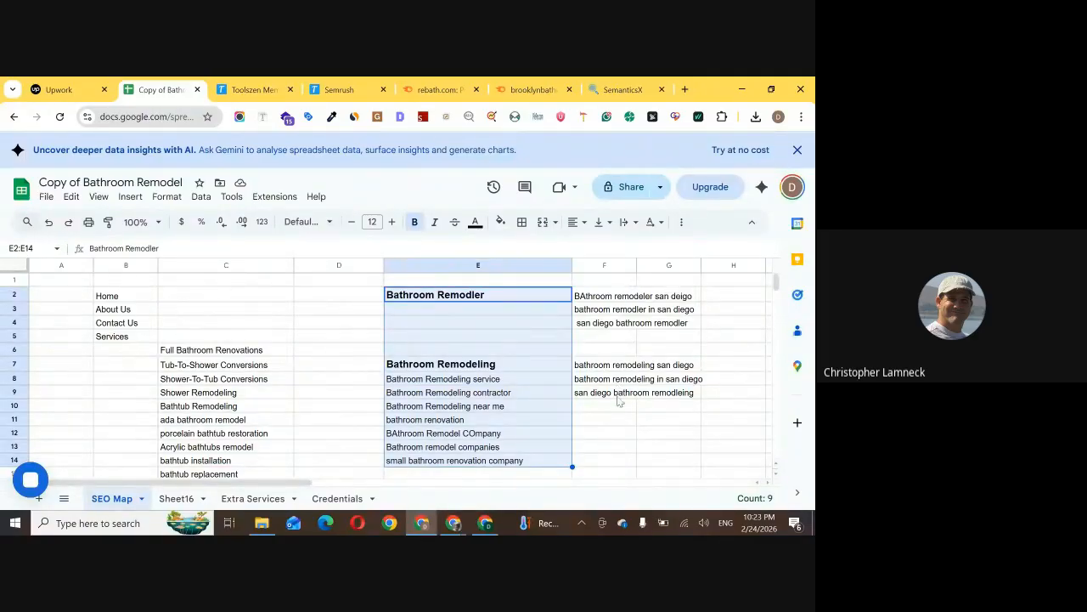
pyautogui.click(616, 433)
pyautogui.click(524, 396)
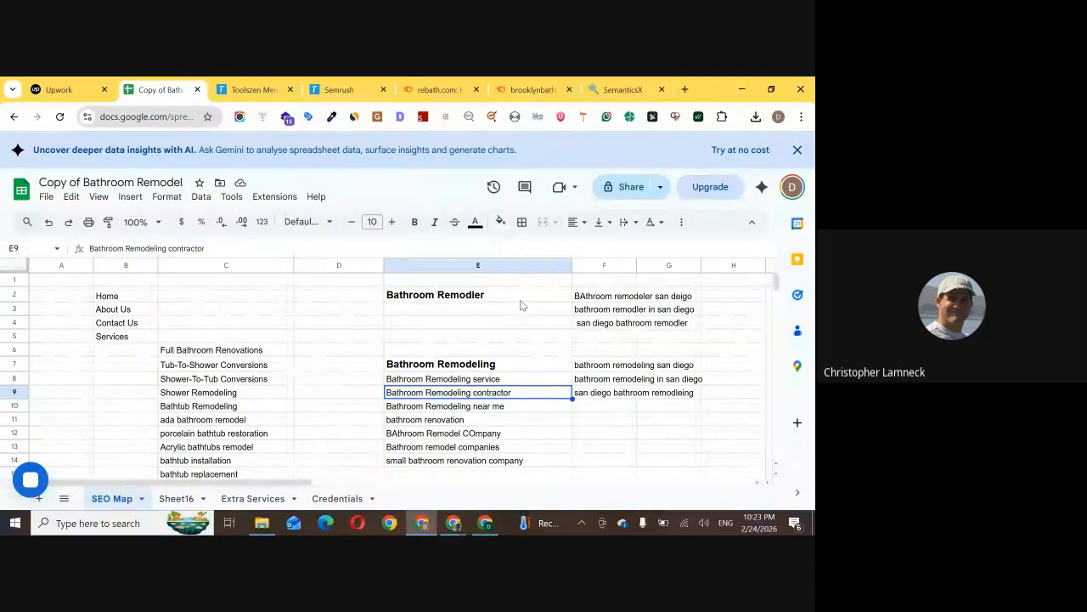
# Copy the San Diego location keywords in F2:F9
pyautogui.click(591, 297)
pyautogui.moveTo(601, 316); pyautogui.dragTo(607, 384)
pyautogui.click(606, 393)
pyautogui.click(606, 311)
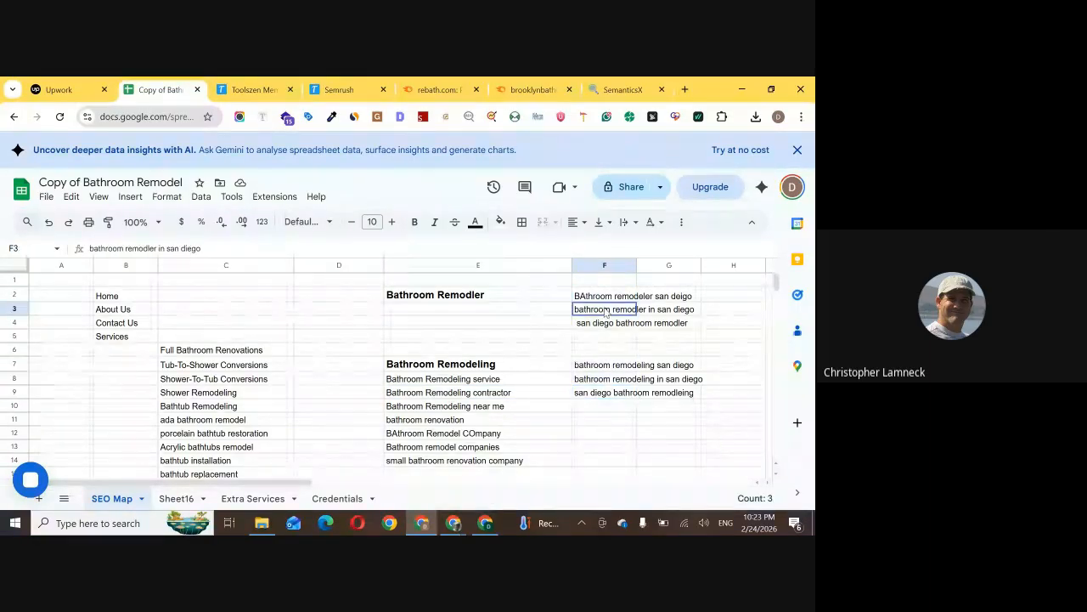
pyautogui.moveTo(604, 296); pyautogui.dragTo(613, 393)
pyautogui.hotkey('ctrl', 'c')
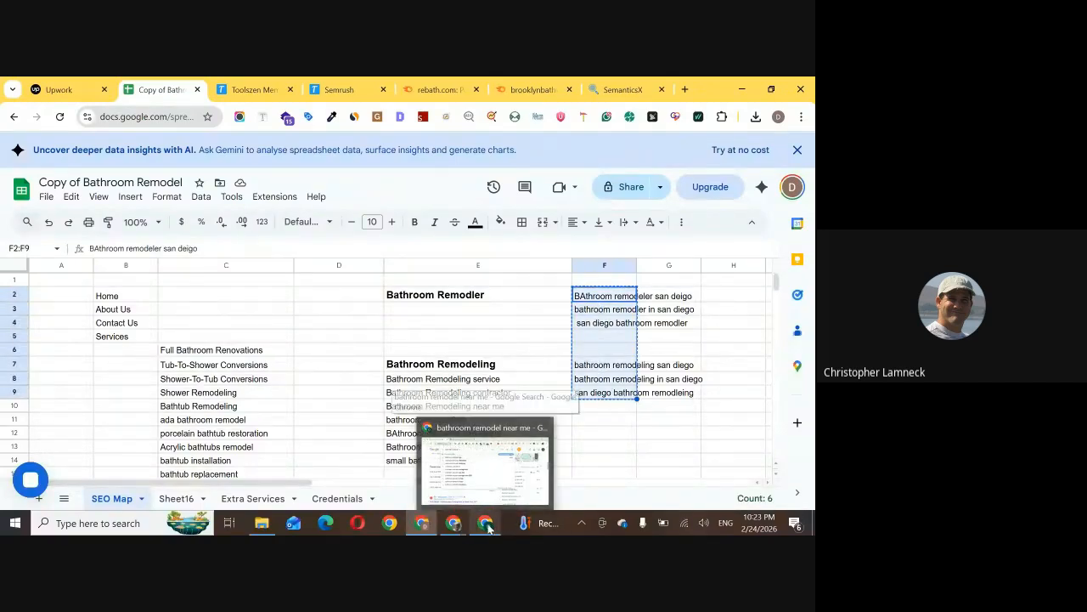
# Switch to the other browser window and search Google for "keywords everywhere" in the new tab
pyautogui.click(489, 462)
pyautogui.click(337, 88)
pyautogui.write('keywor')
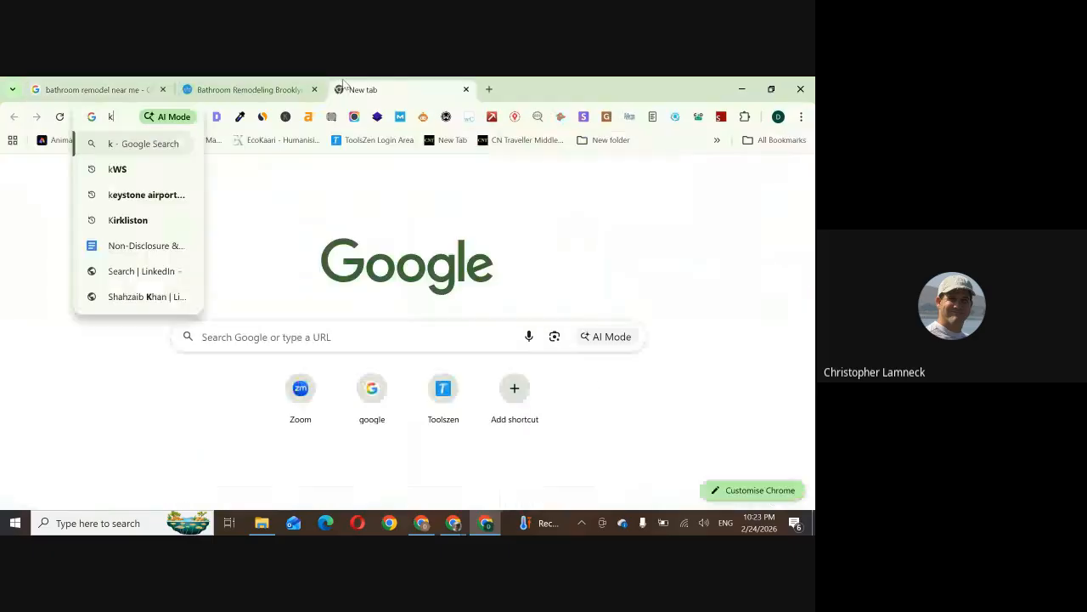
pyautogui.press('Down')
pyautogui.press('Down')
pyautogui.press('Down')
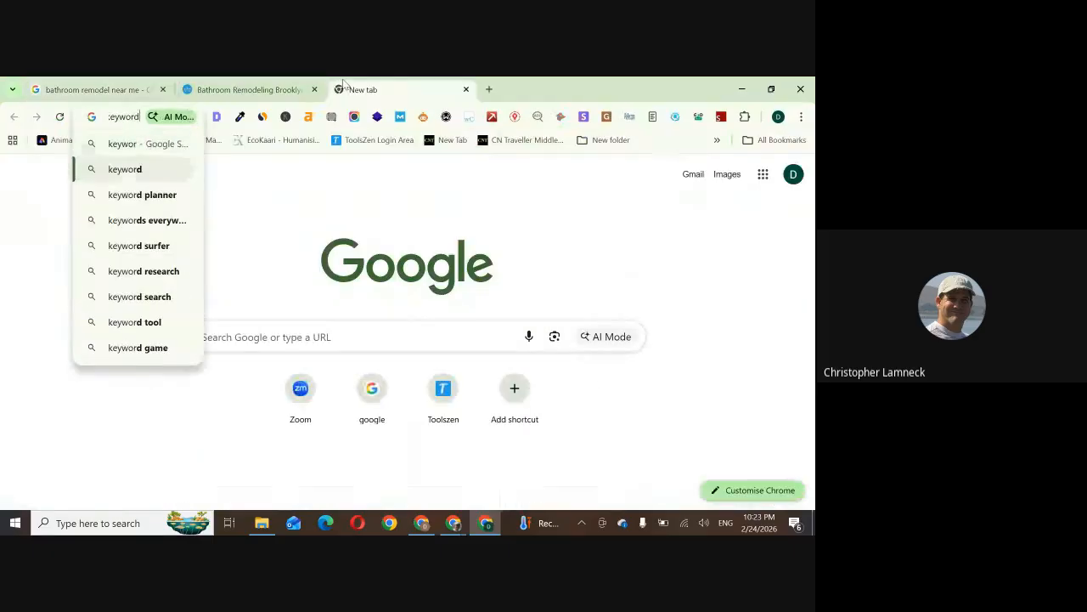
pyautogui.press('Return')
# Open the KWS Everywhere free version result in its own tab and switch to it
pyautogui.scroll(-3, 246, 340)
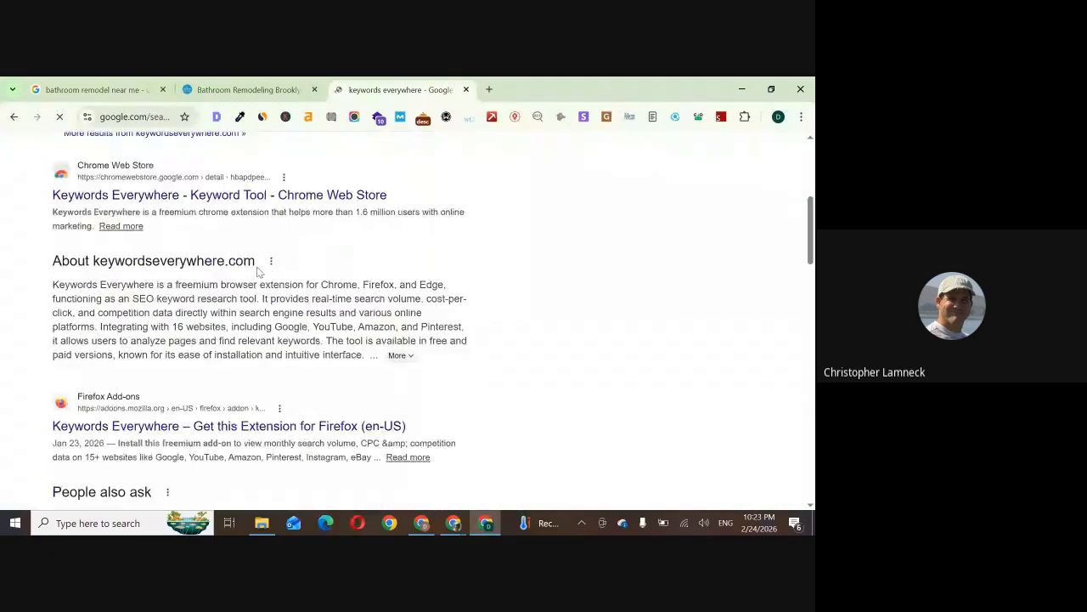
pyautogui.scroll(-10, 240, 354)
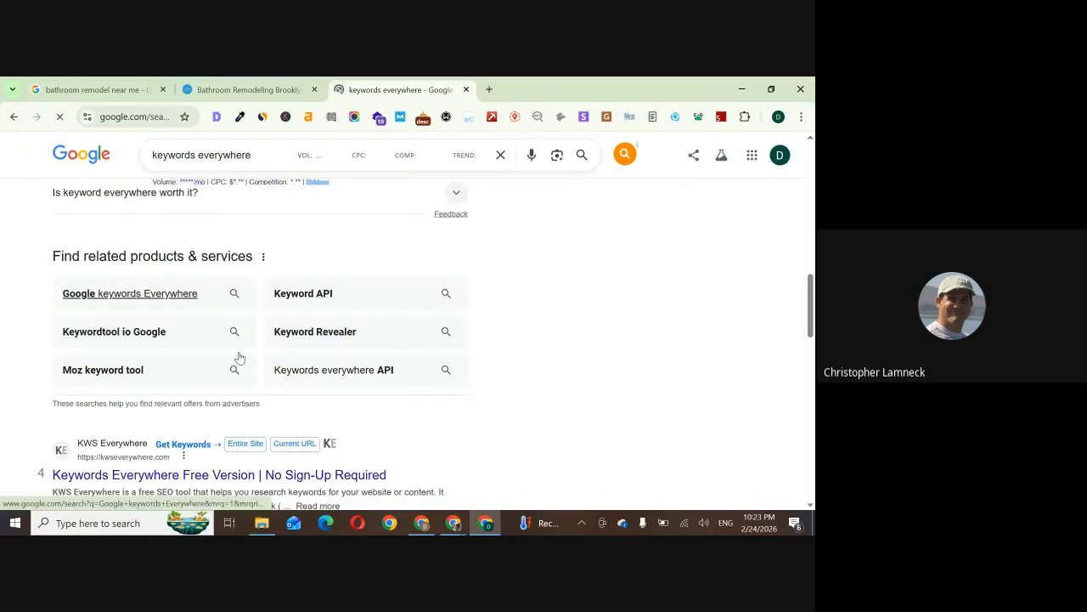
pyautogui.middleClick(253, 355)
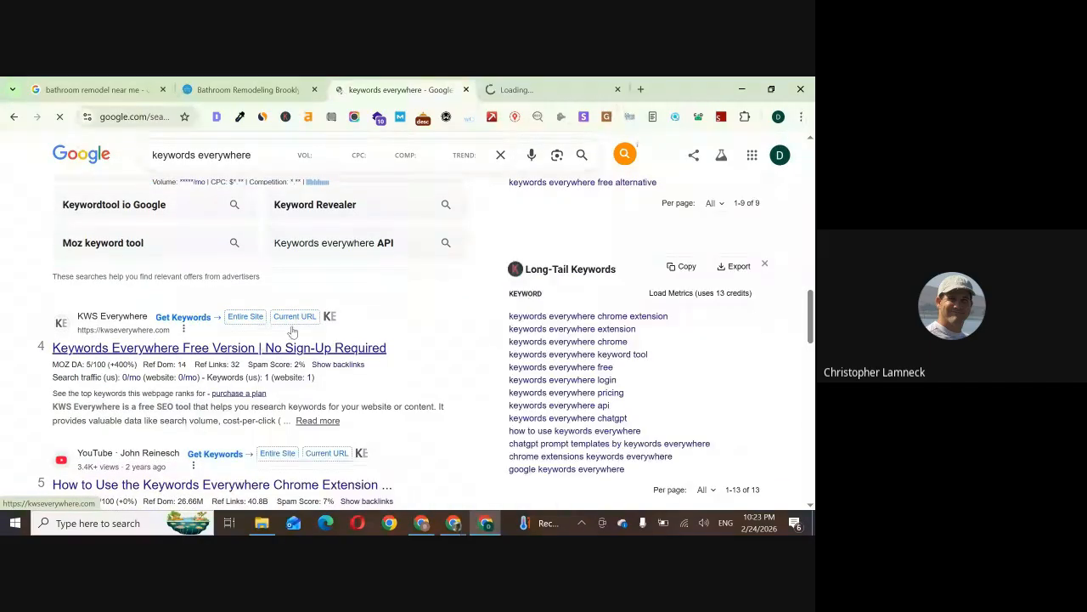
pyautogui.click(549, 85)
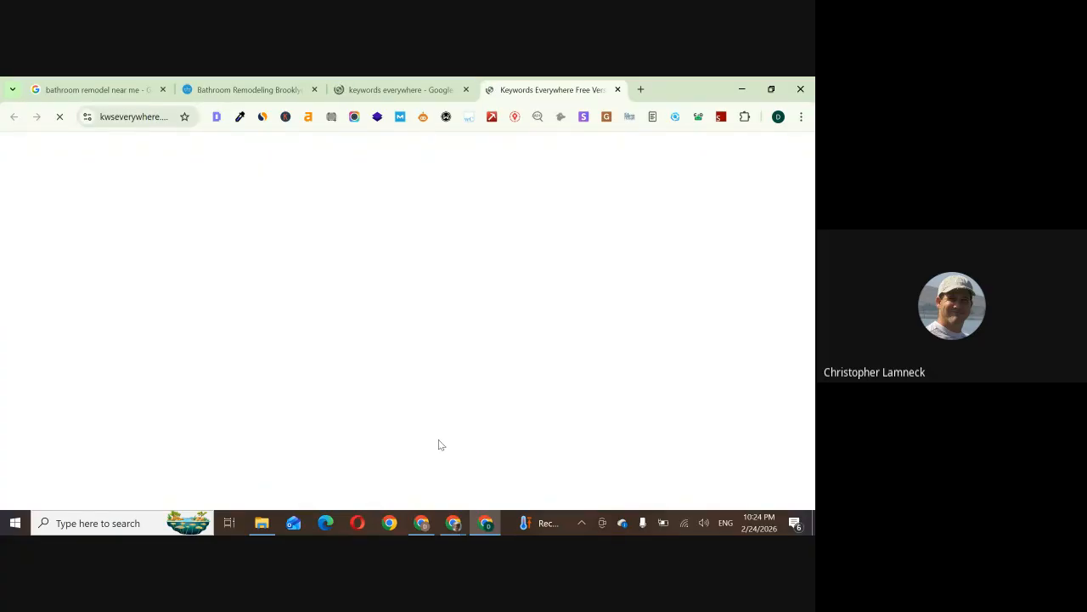
# Paste the copied location keywords into the keyword list and dismiss the support message
pyautogui.click(410, 419)
pyautogui.hotkey('ctrl', 'v')
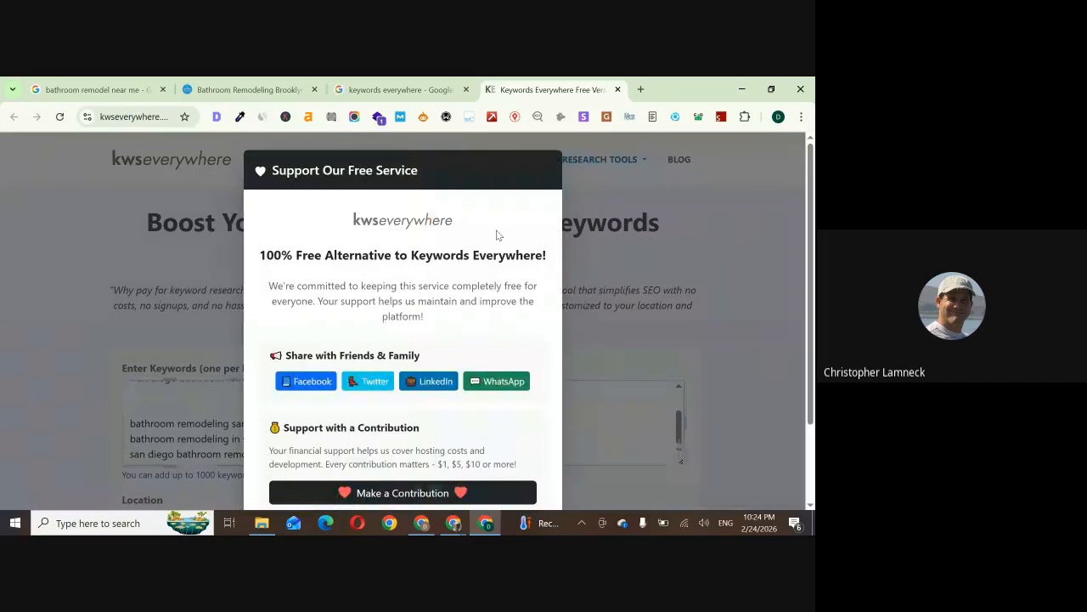
pyautogui.scroll(-2, 387, 253)
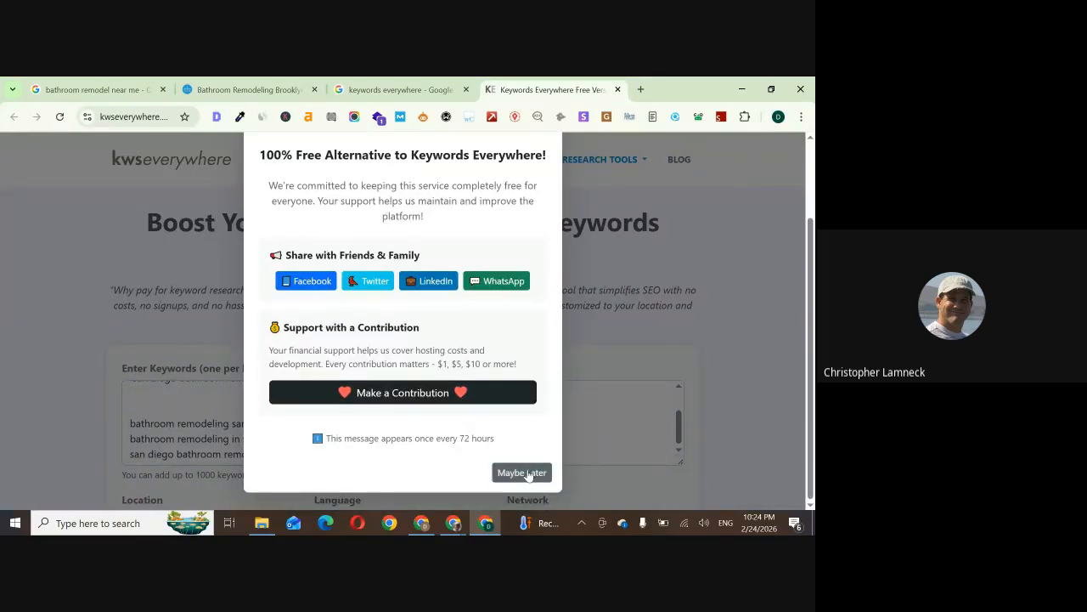
pyautogui.click(527, 472)
# Clean the keyword list by removing the blank lines between the two groups and the leading space before "san diego bathroom remodler"
pyautogui.click(174, 402)
pyautogui.press('BackSpace')
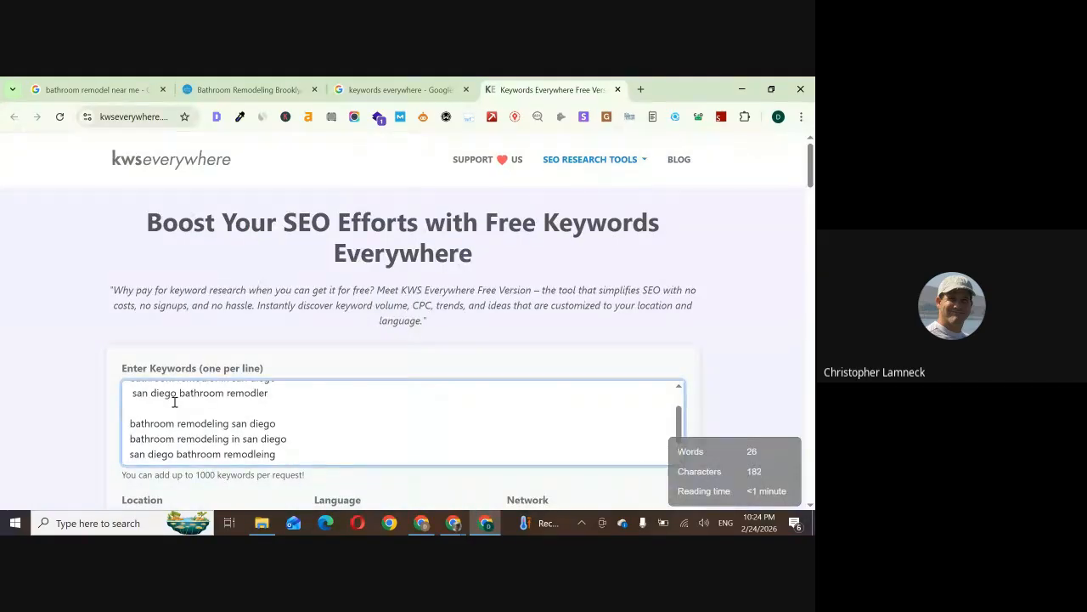
pyautogui.press('BackSpace')
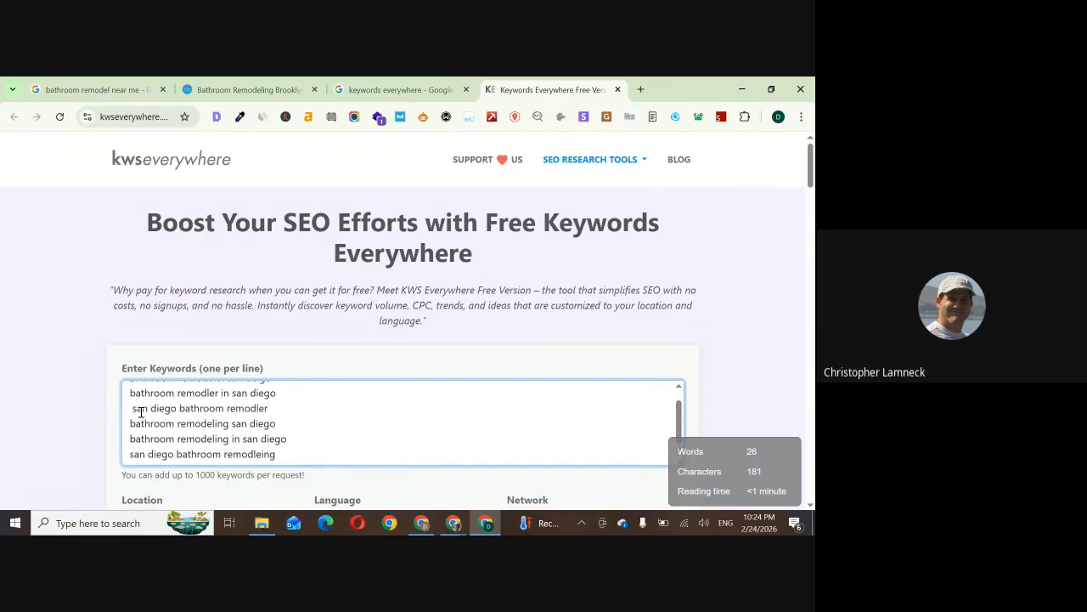
pyautogui.click(135, 409)
pyautogui.press('BackSpace')
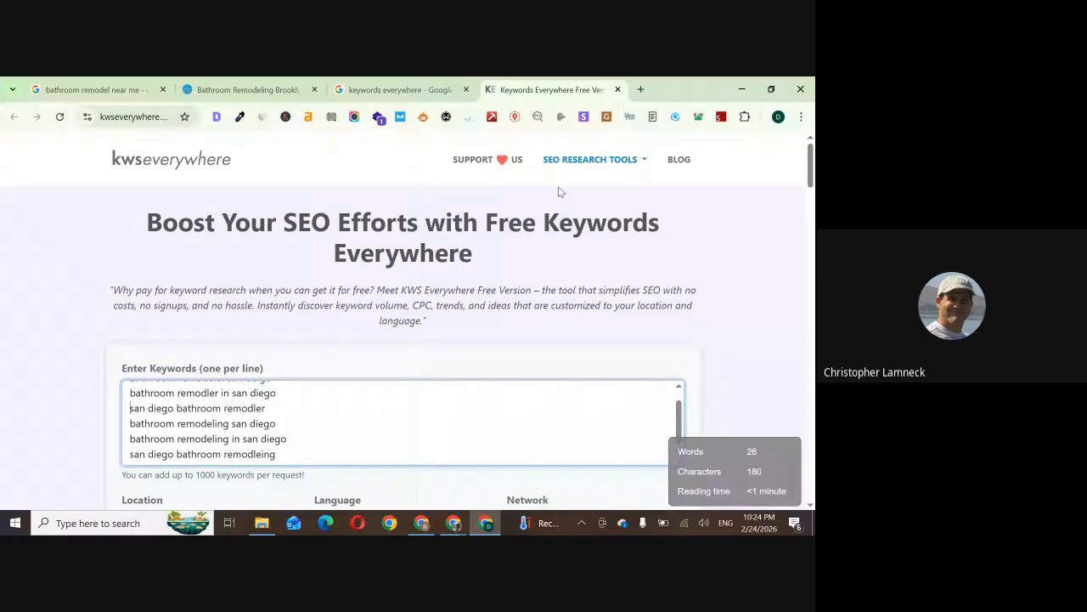
# Run the search for the listed keywords and look for the results
pyautogui.scroll(-5, 559, 192)
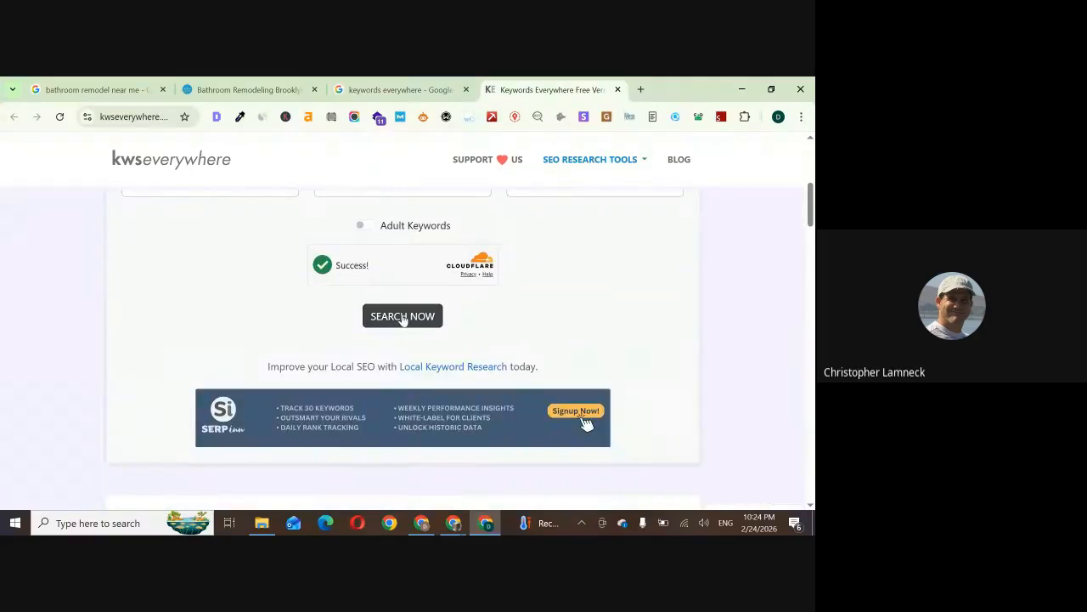
pyautogui.click(403, 318)
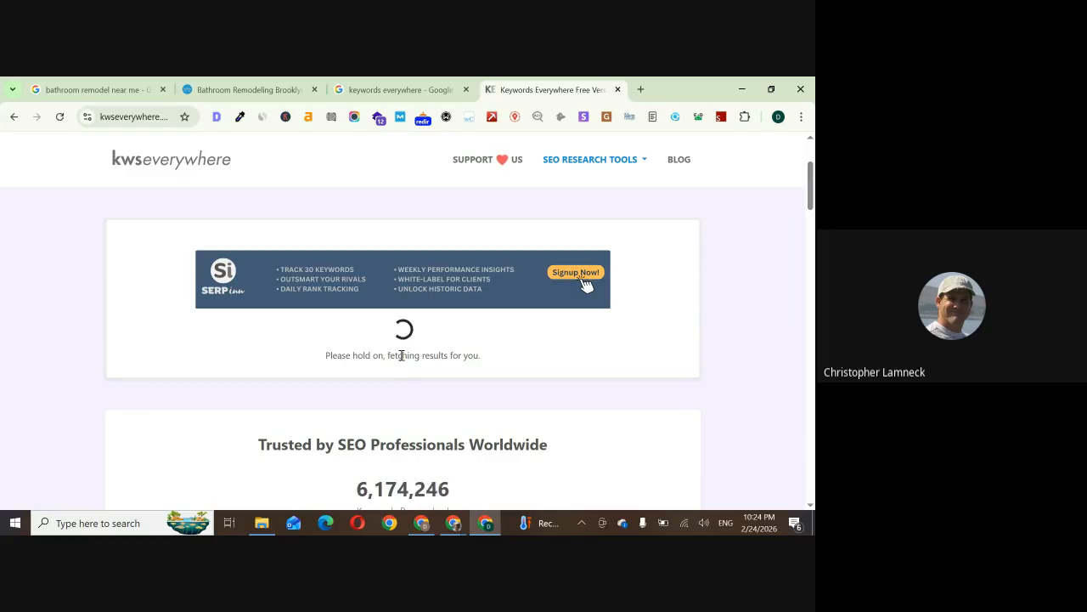
pyautogui.scroll(-1, 429, 387)
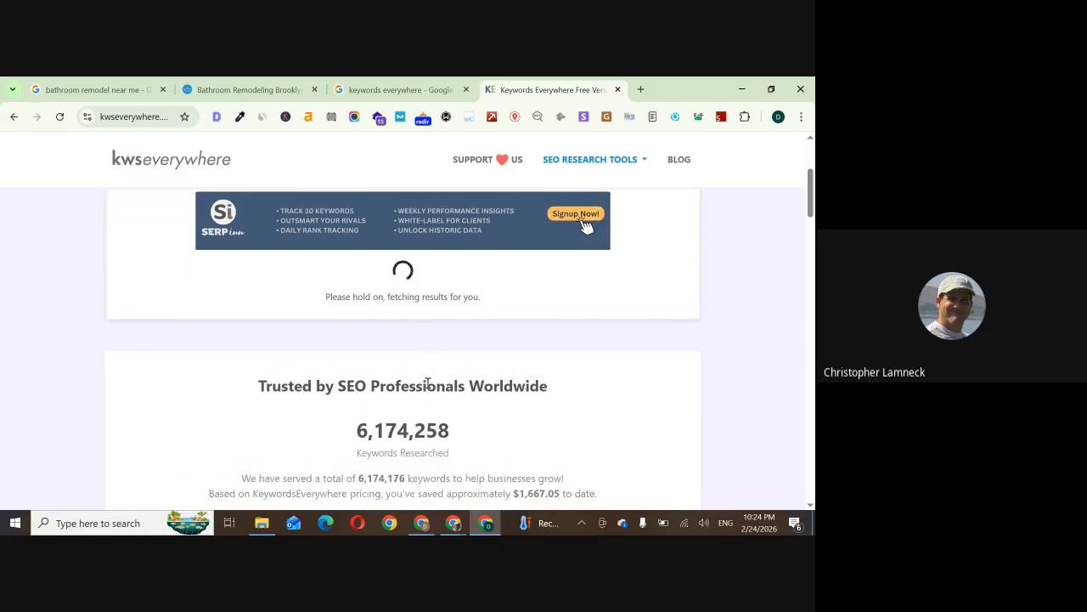
# Select cell H2 beside the location keywords in the spreadsheet and recheck the KWS Everywhere results page
pyautogui.click(422, 524)
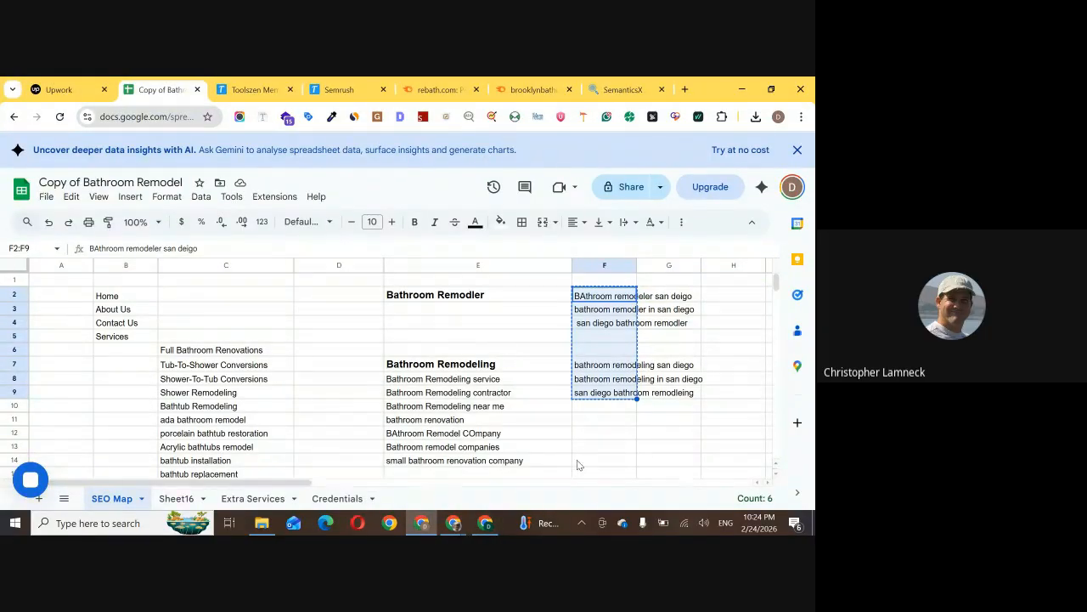
pyautogui.click(680, 300)
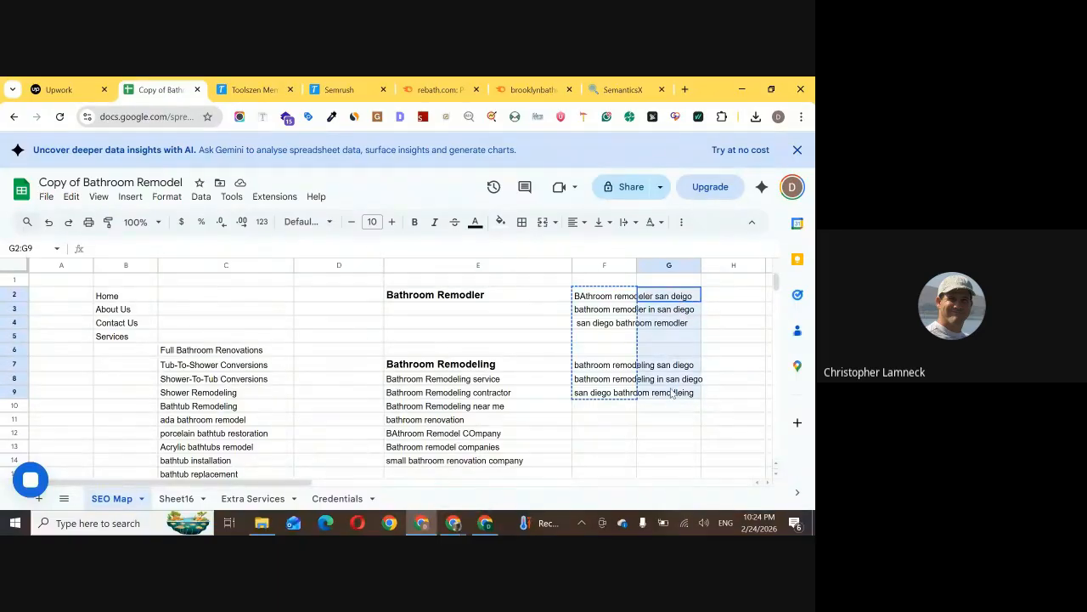
pyautogui.click(737, 294)
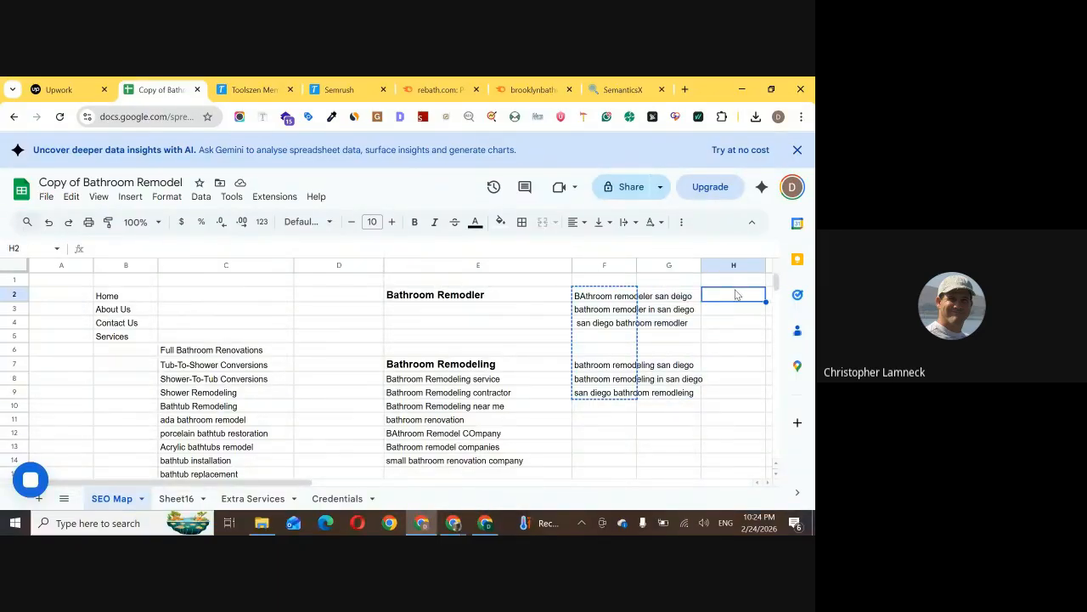
pyautogui.click(489, 525)
pyautogui.scroll(-3, 519, 382)
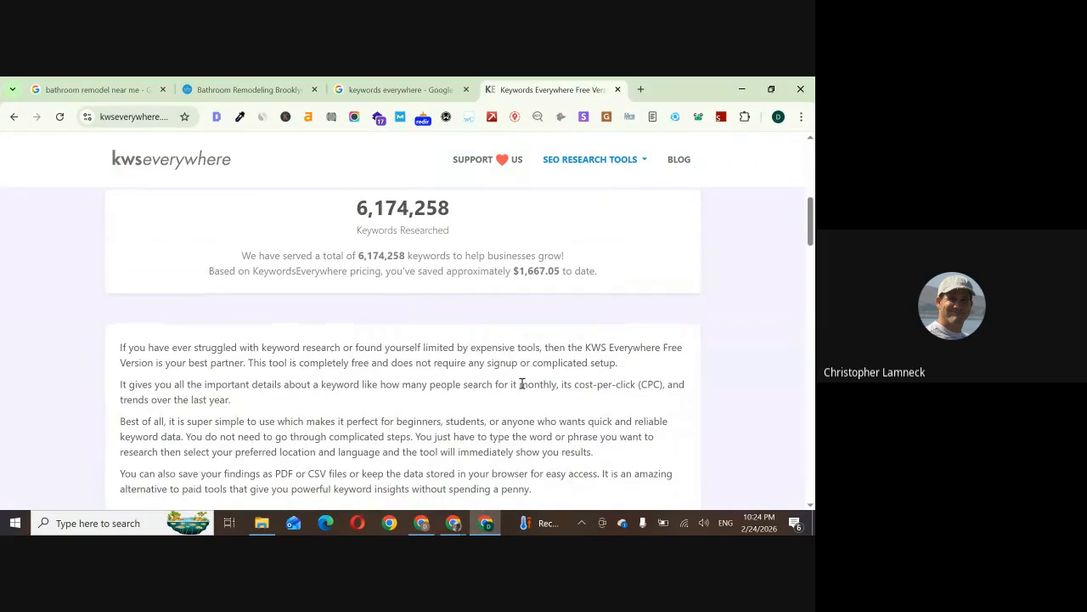
# Return to the spreadsheet and enter 210, 590 and 10 in H2:H4 for the home page location keywords
pyautogui.hotkey('alt', 'Tab')
pyautogui.write('210')
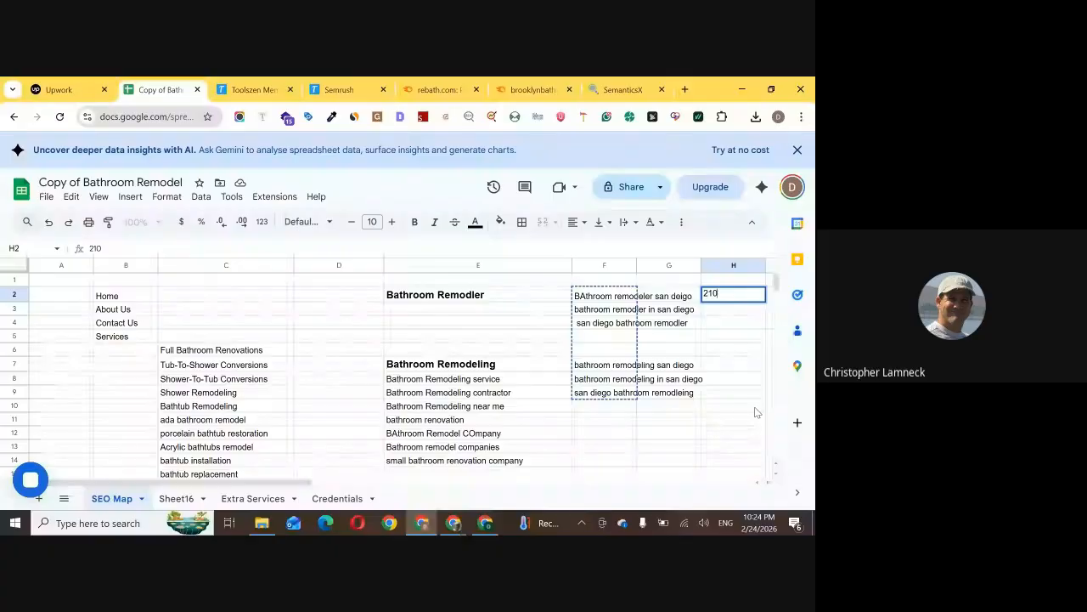
pyautogui.press('Return')
pyautogui.write('590')
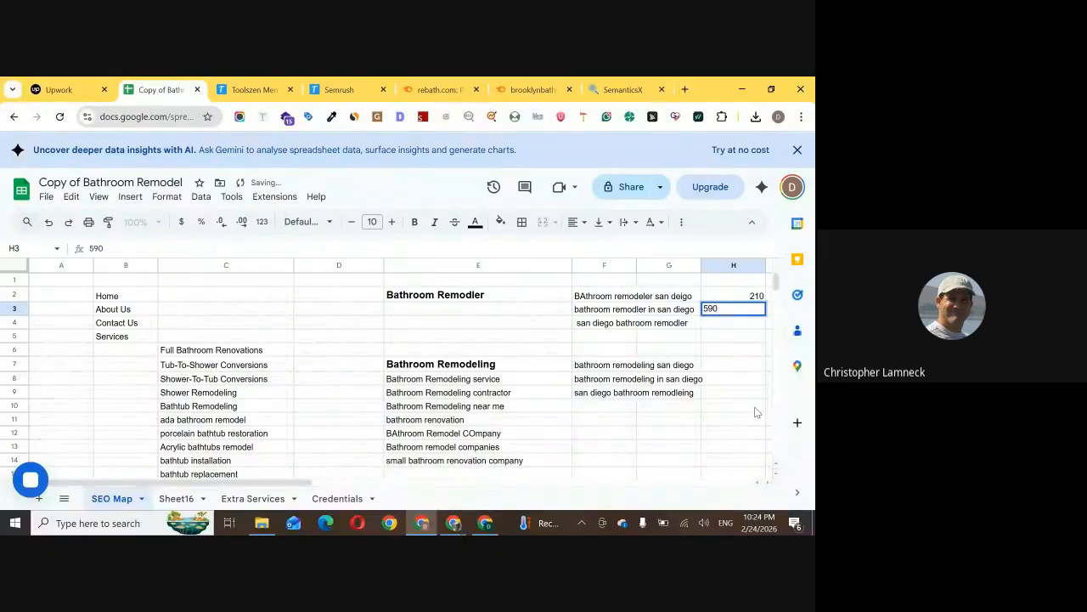
pyautogui.press('Return')
# Enter 20, 40 and 490 in H7:H9 for the bathroom remodeling location keywords
pyautogui.press('Return')
pyautogui.press('Down')
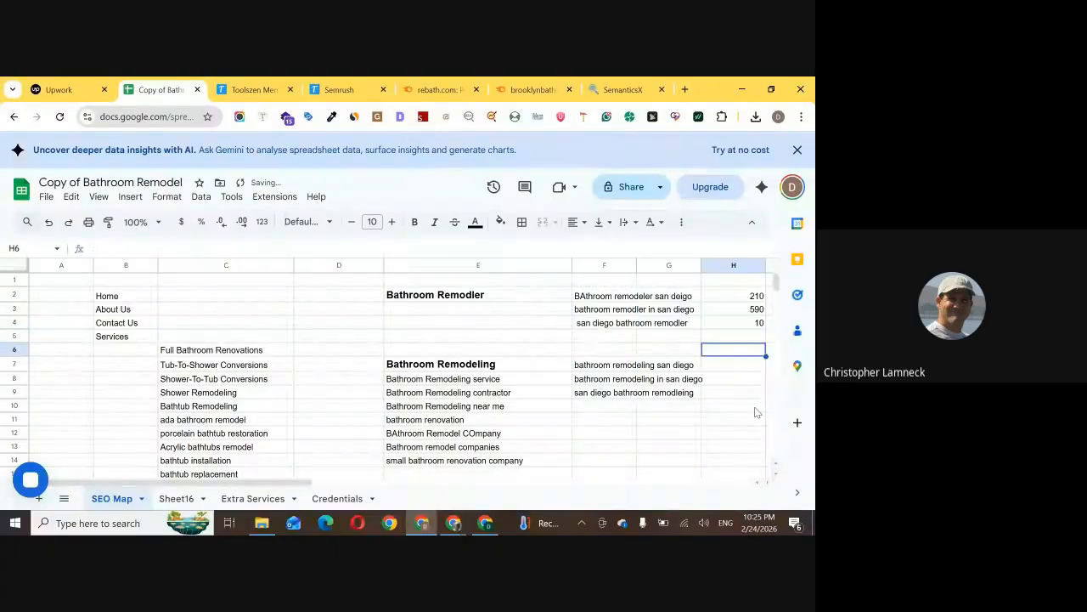
pyautogui.press('Down')
pyautogui.write('20')
pyautogui.press('Return')
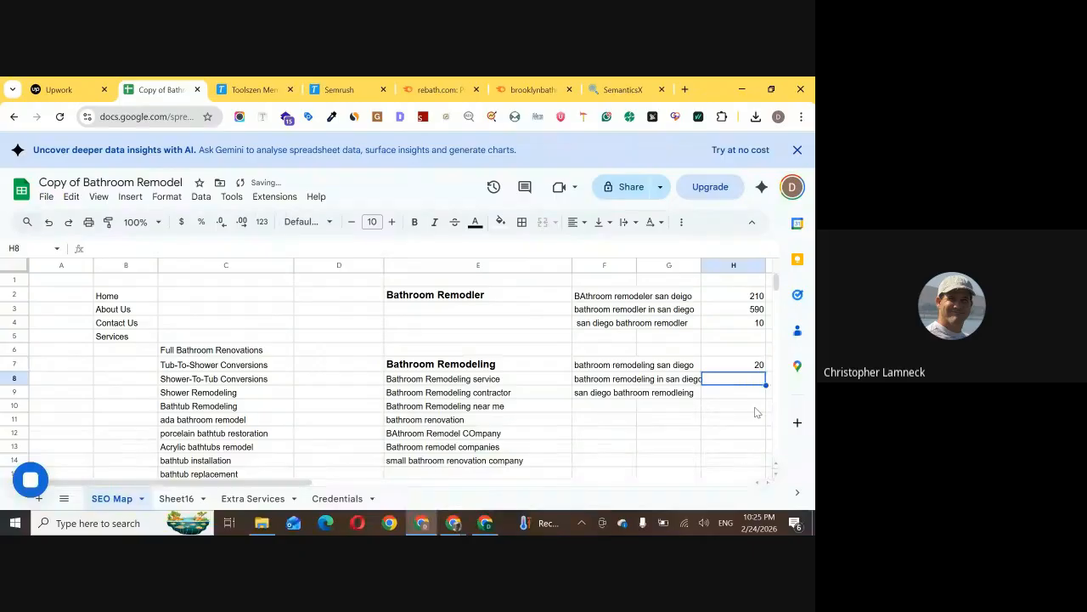
pyautogui.write('40')
pyautogui.press('Return')
pyautogui.write('590')
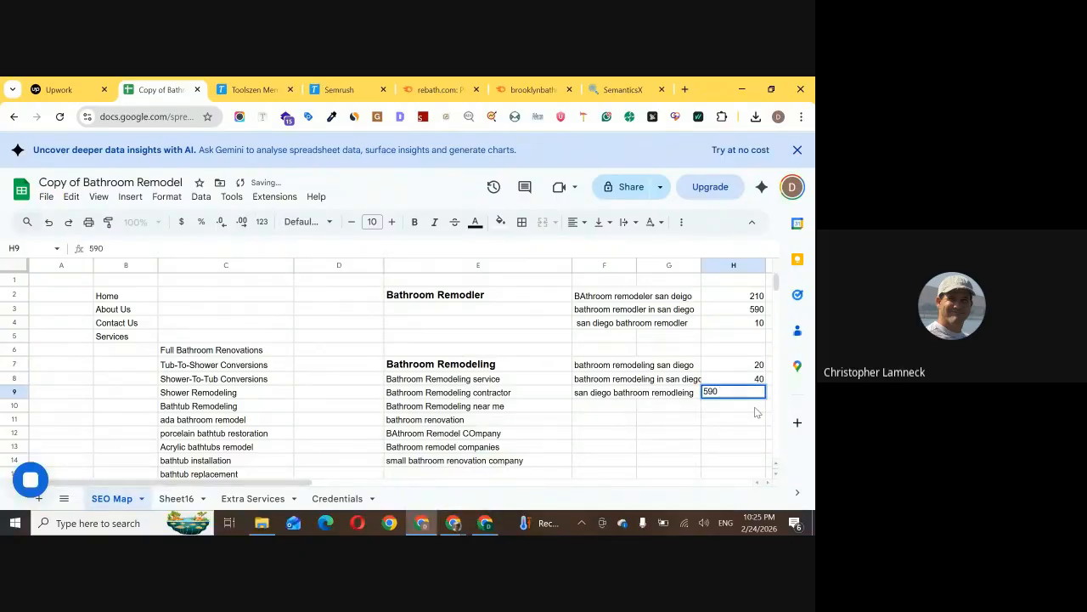
pyautogui.press('BackSpace')
pyautogui.press('BackSpace')
pyautogui.write('490')
pyautogui.press('Return')
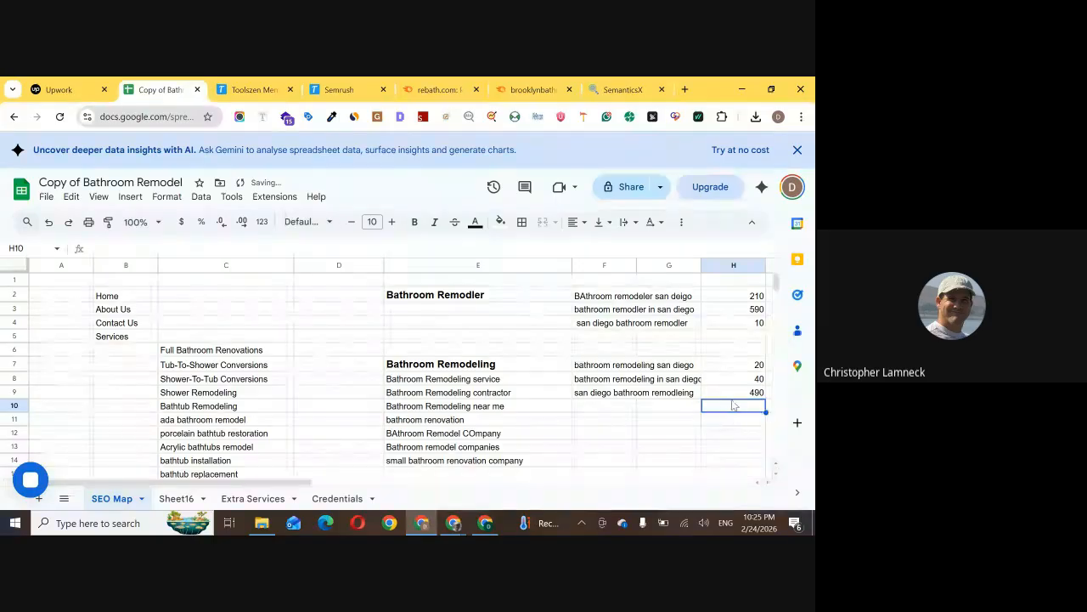
# Examine the keyword "bathroom remodler in san diego" in F3 alongside the Bathroom Remodeling keywords
pyautogui.click(605, 313)
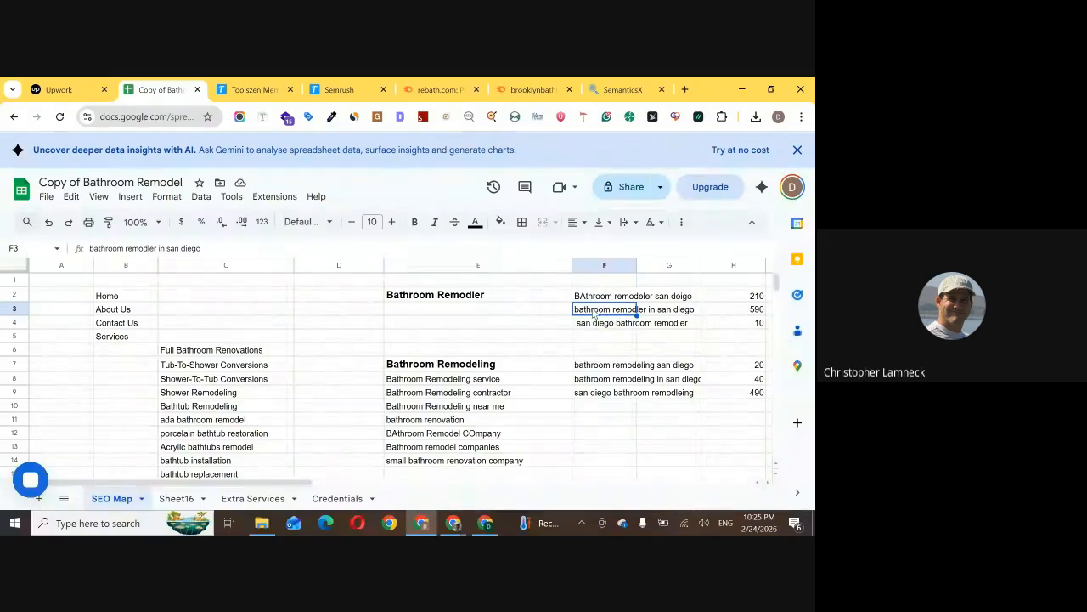
pyautogui.doubleClick(593, 311)
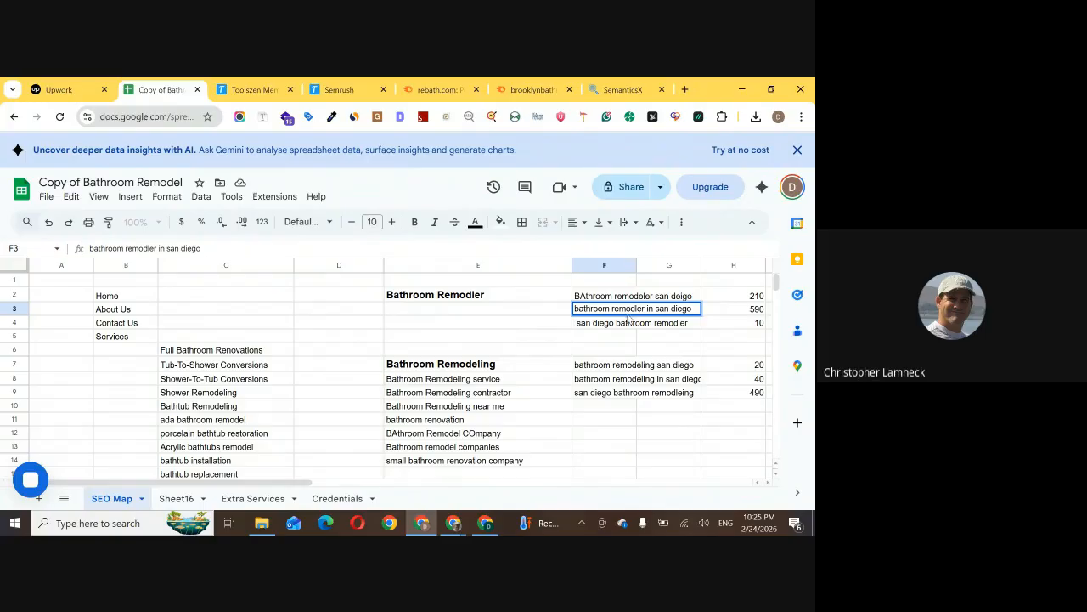
pyautogui.click(597, 408)
pyautogui.click(536, 385)
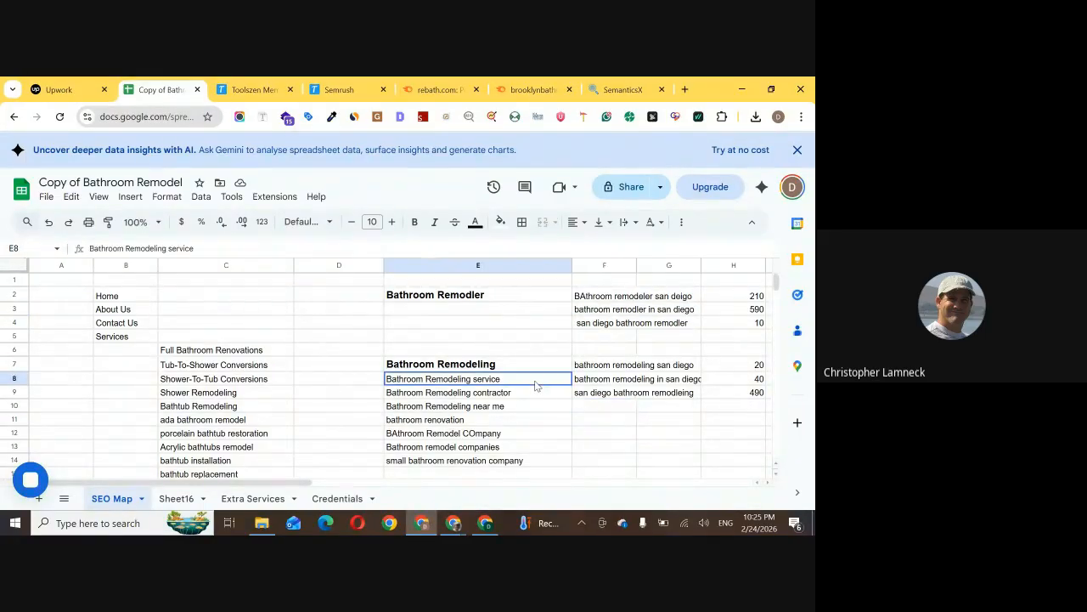
# Enter 990 in cell D8 beside "Bathroom Remodeling service"
pyautogui.click(318, 378)
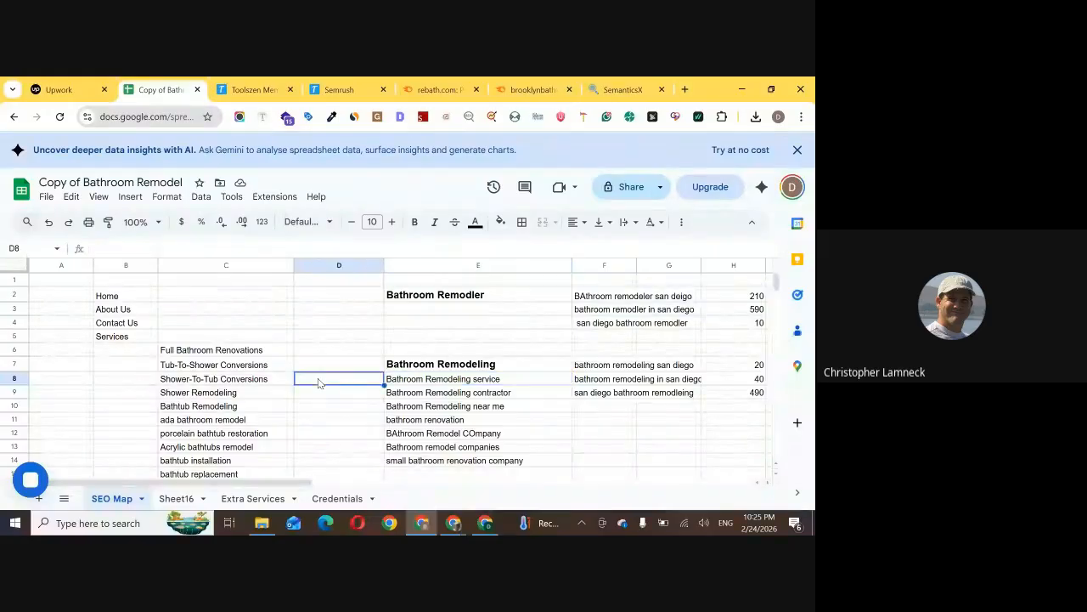
pyautogui.write('990')
pyautogui.click(354, 355)
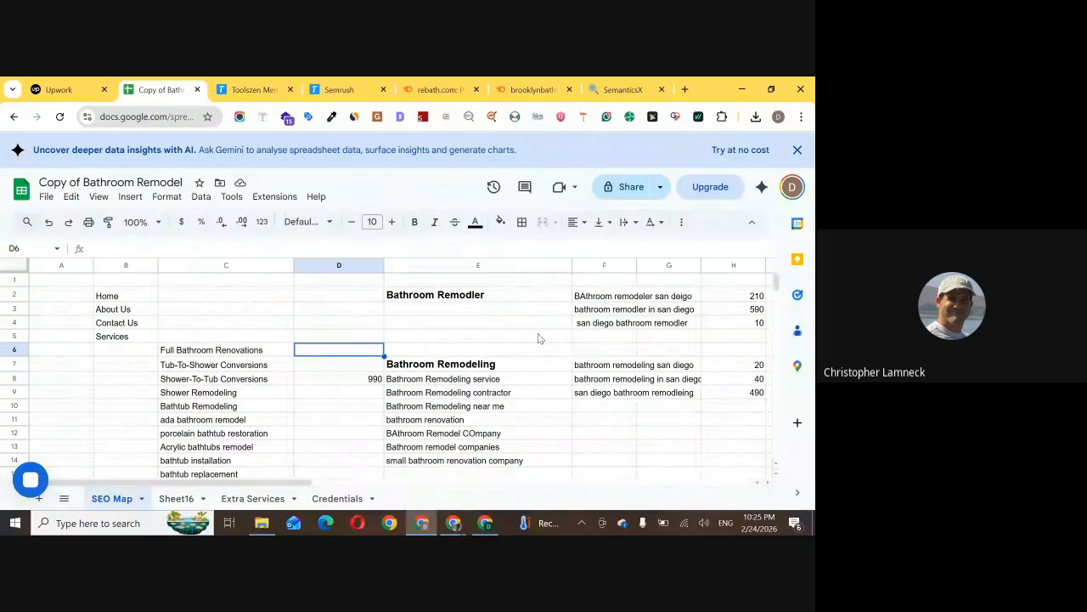
pyautogui.scroll(-1, 476, 451)
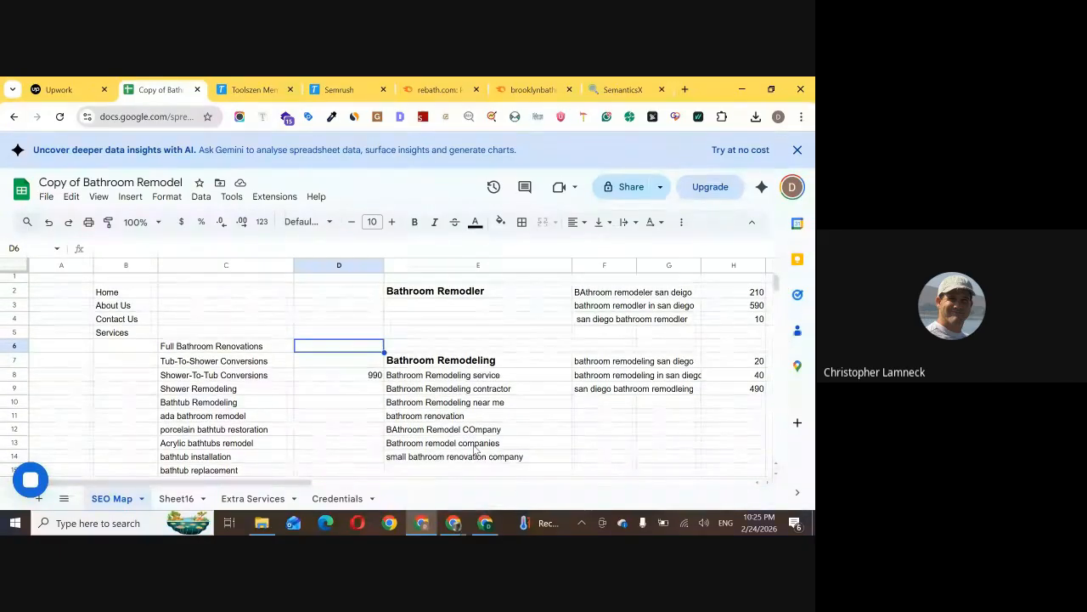
# Switch to the Google Meet call and read the latest in-call messages
pyautogui.moveTo(454, 522)
pyautogui.click(393, 497)
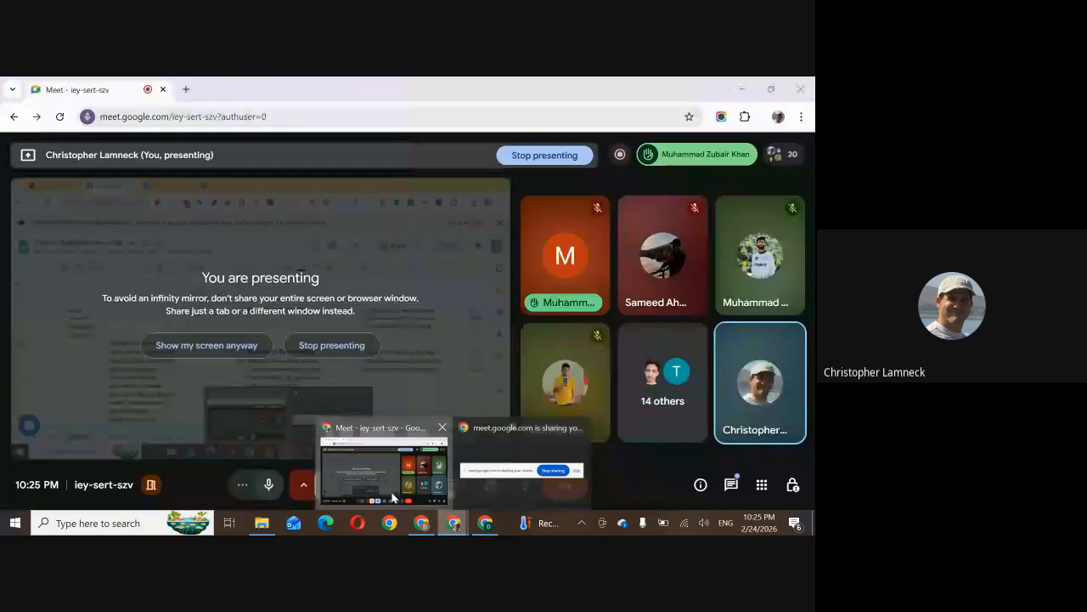
pyautogui.click(731, 485)
pyautogui.click(727, 489)
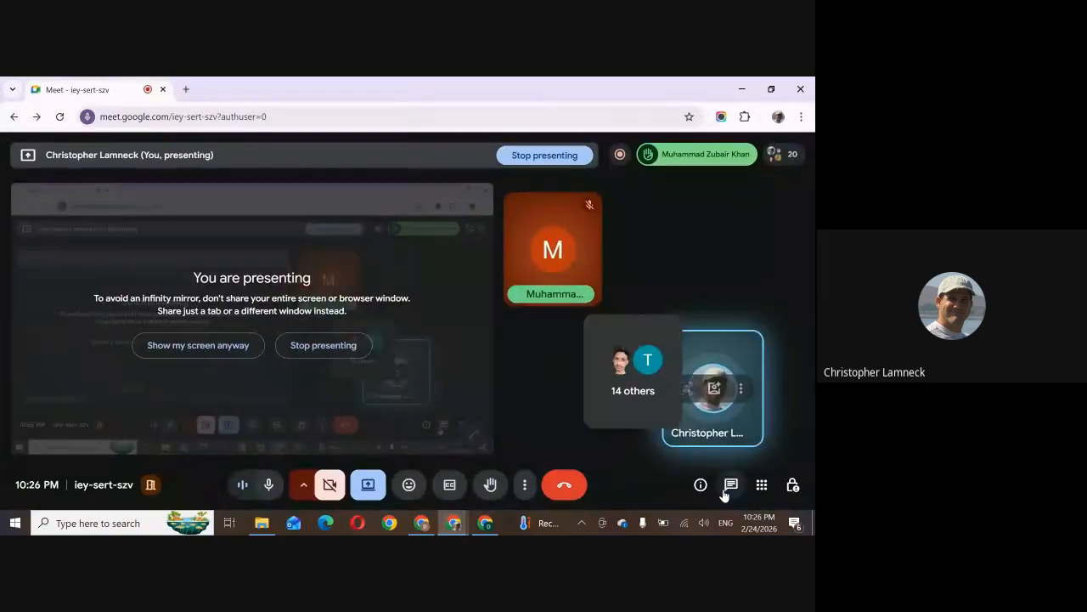
pyautogui.click(729, 485)
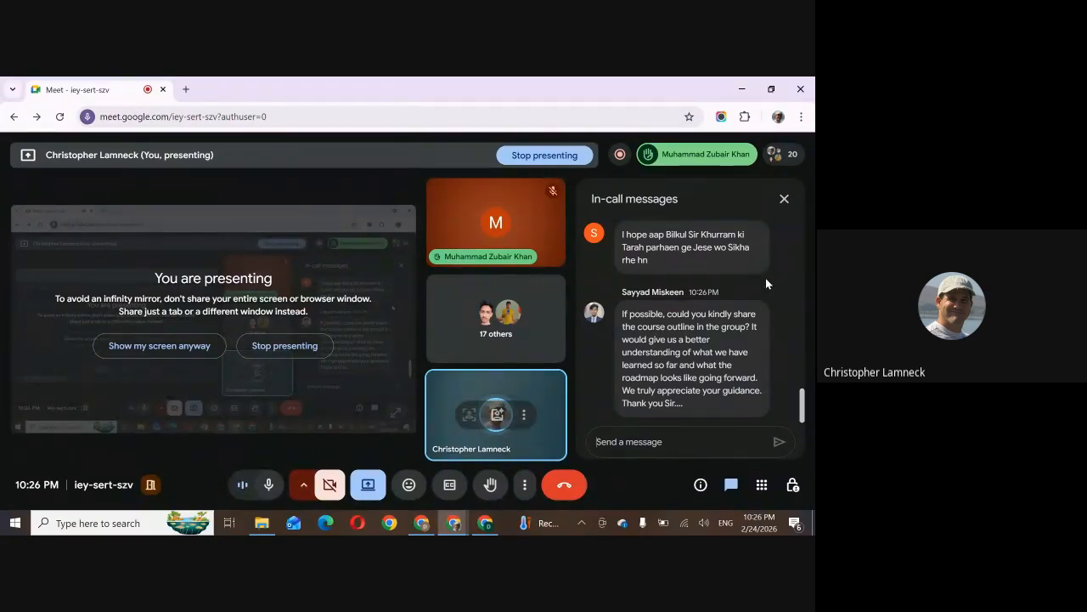
pyautogui.click(784, 198)
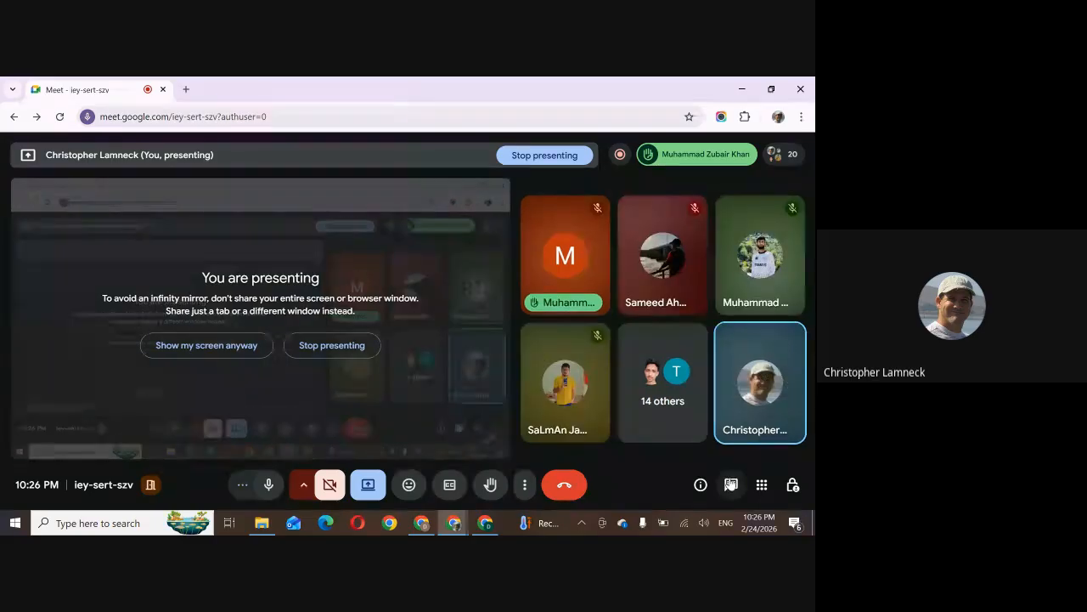
pyautogui.click(731, 485)
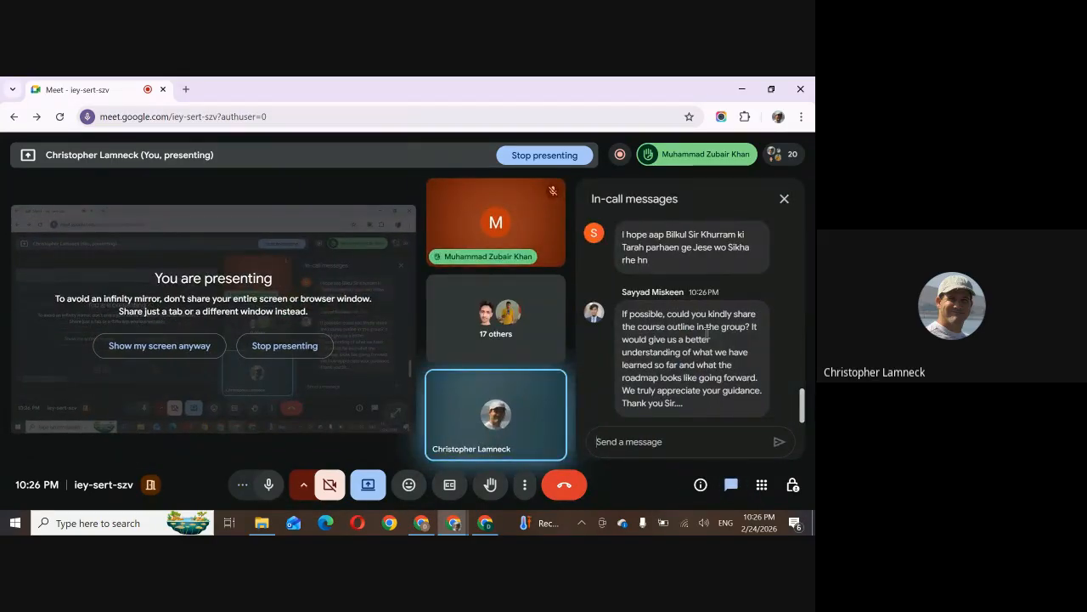
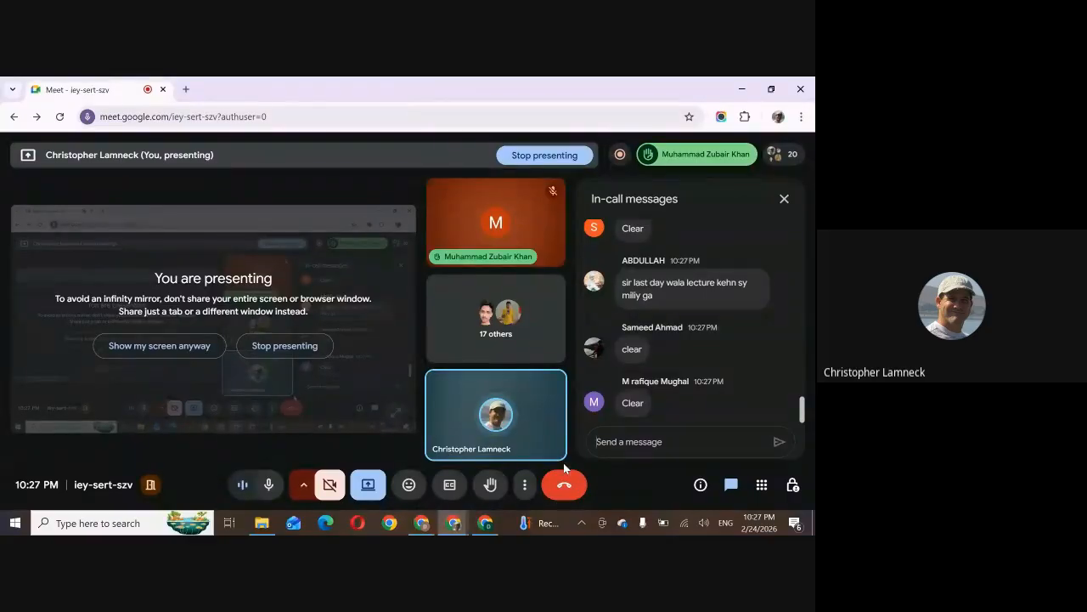
# Return to the Copy of Bathroom Remodel spreadsheet and copy "Tub-To-Shower Conversions" from cell C7
pyautogui.click(640, 432)
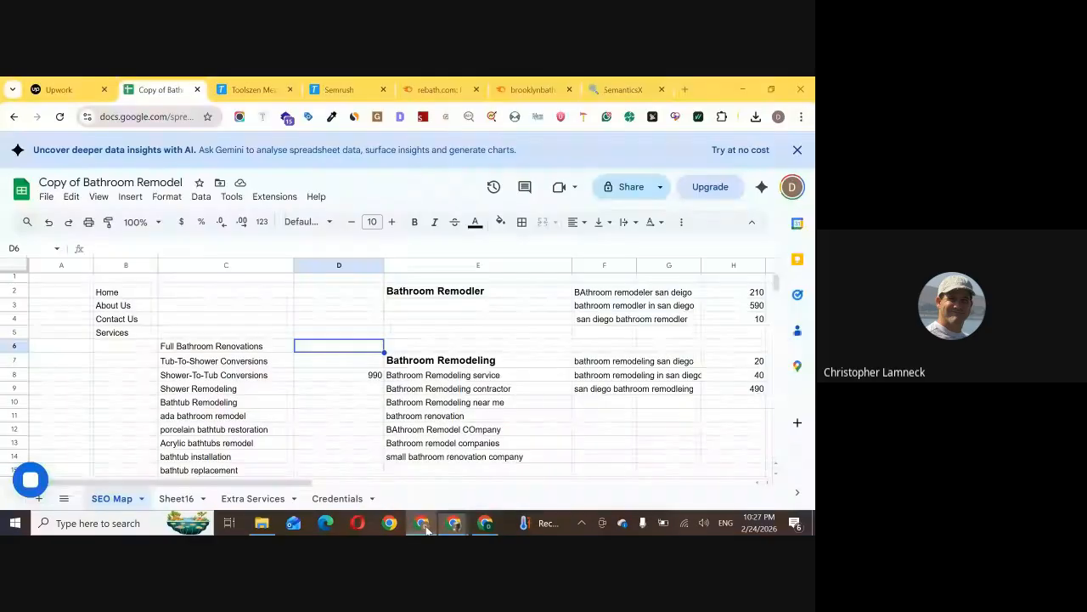
pyautogui.click(422, 523)
pyautogui.click(446, 311)
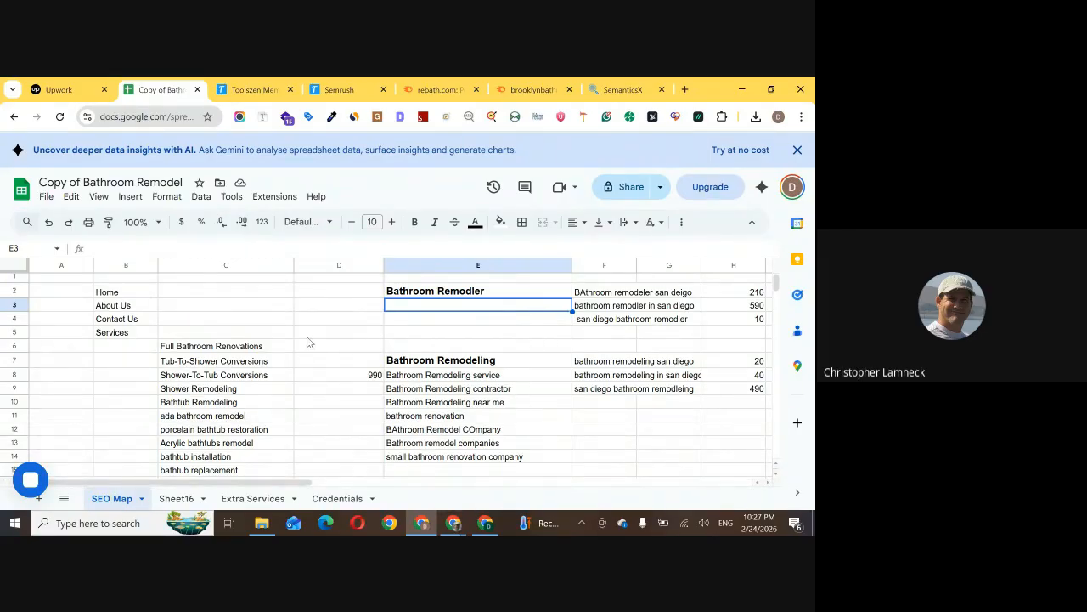
pyautogui.click(248, 362)
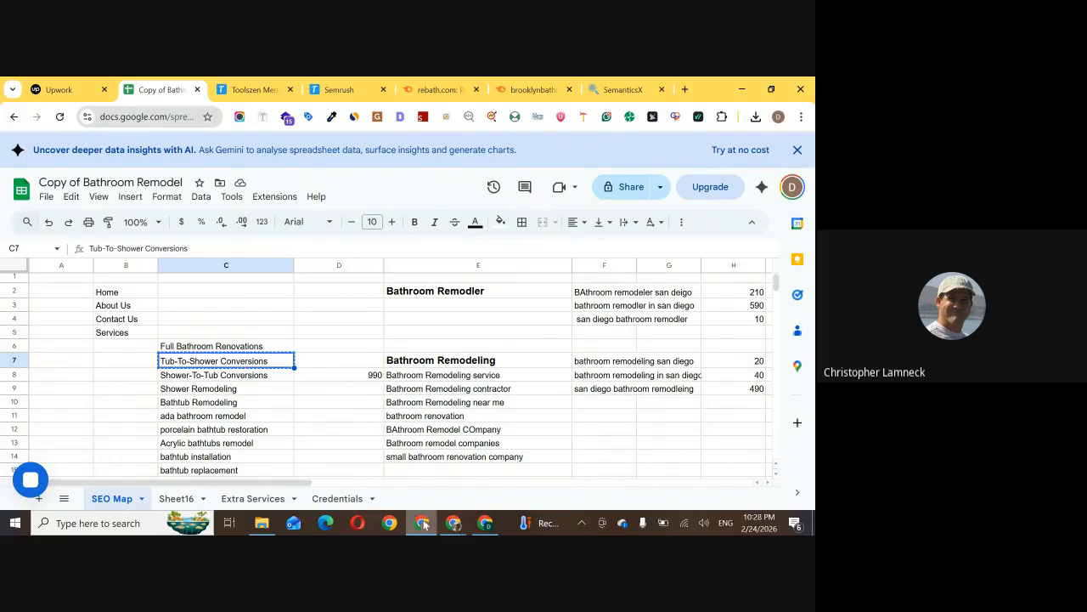
# Switch to the other Chrome window and search Google for "Tub-To-Shower Conversions nyc", replacing the earlier bathroom remodel query
pyautogui.click(483, 524)
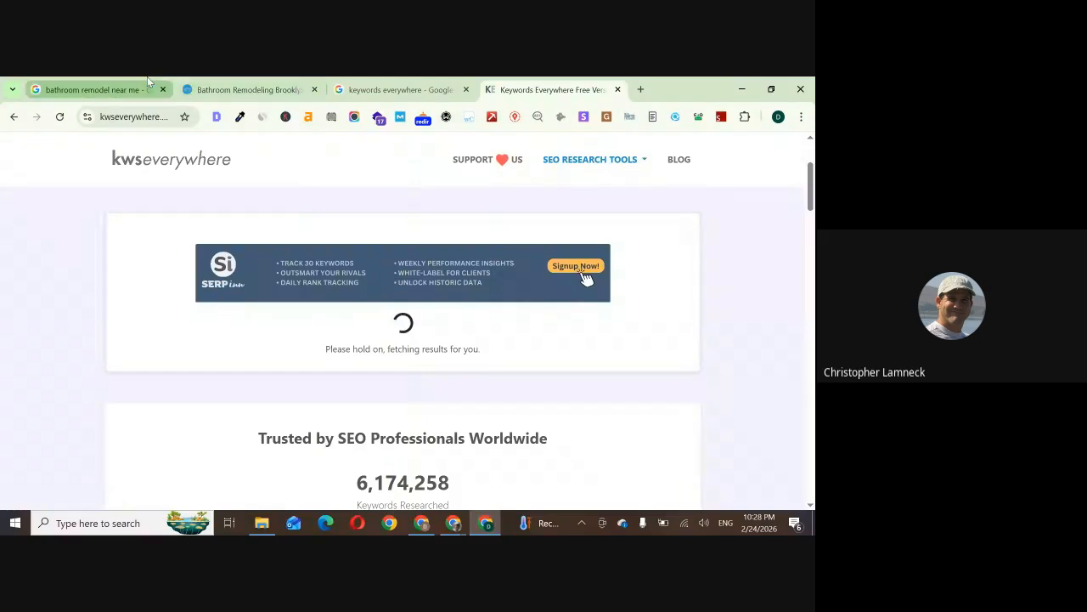
pyautogui.click(102, 89)
pyautogui.hotkey('ctrl', 'a')
pyautogui.write('Tub-To-Shower Conversions')
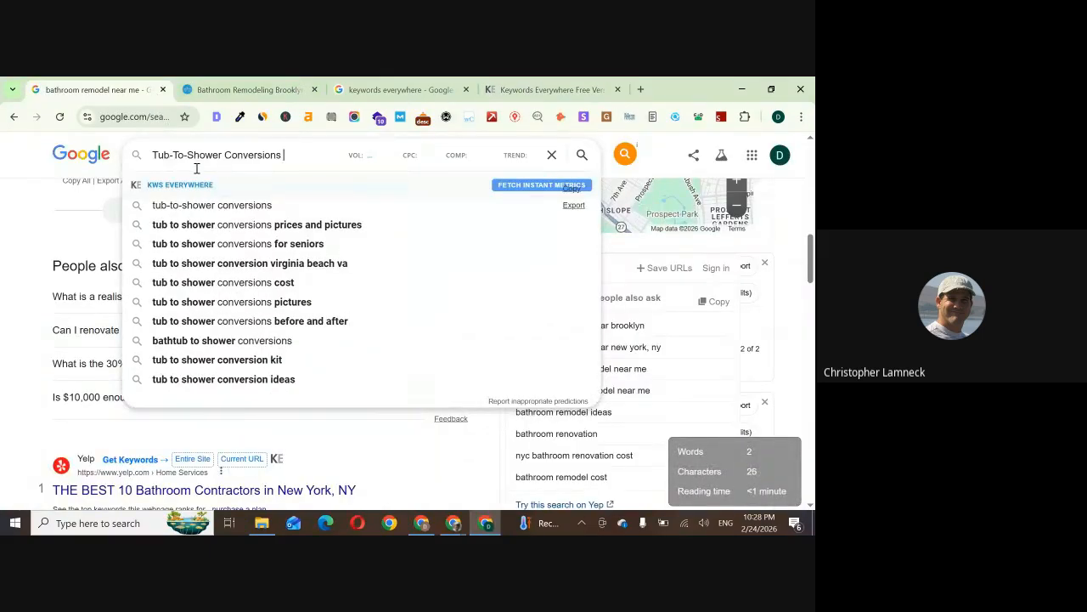
pyautogui.press('BackSpace')
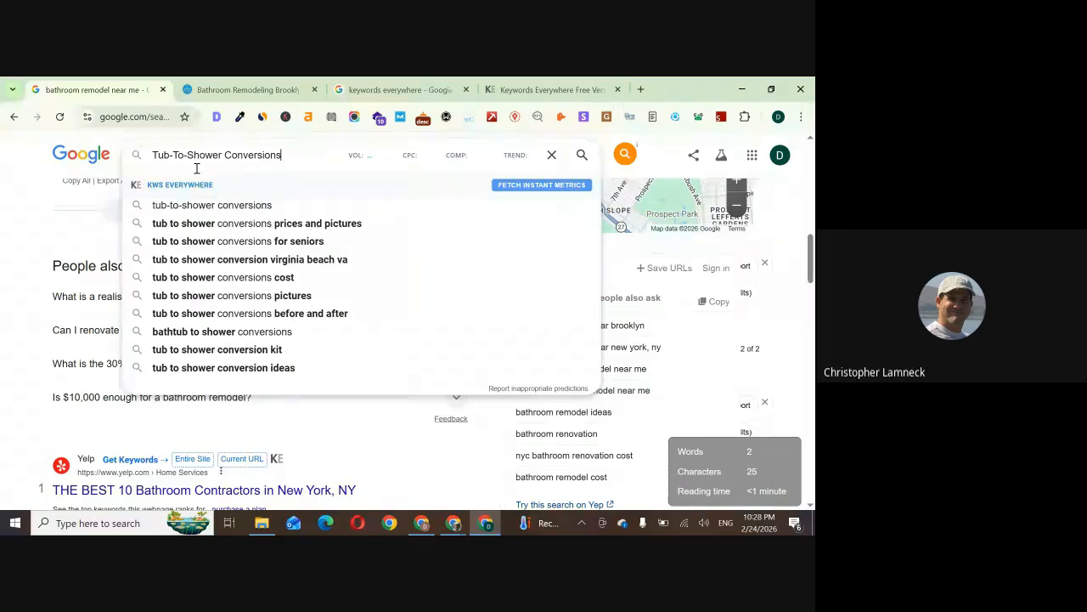
pyautogui.write('nyc')
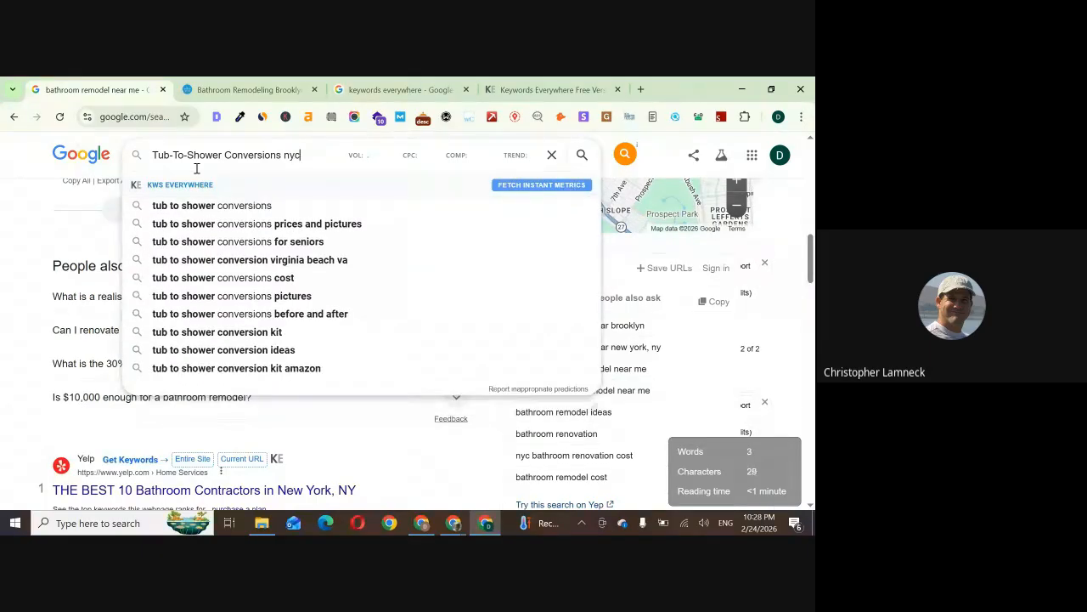
pyautogui.press('Return')
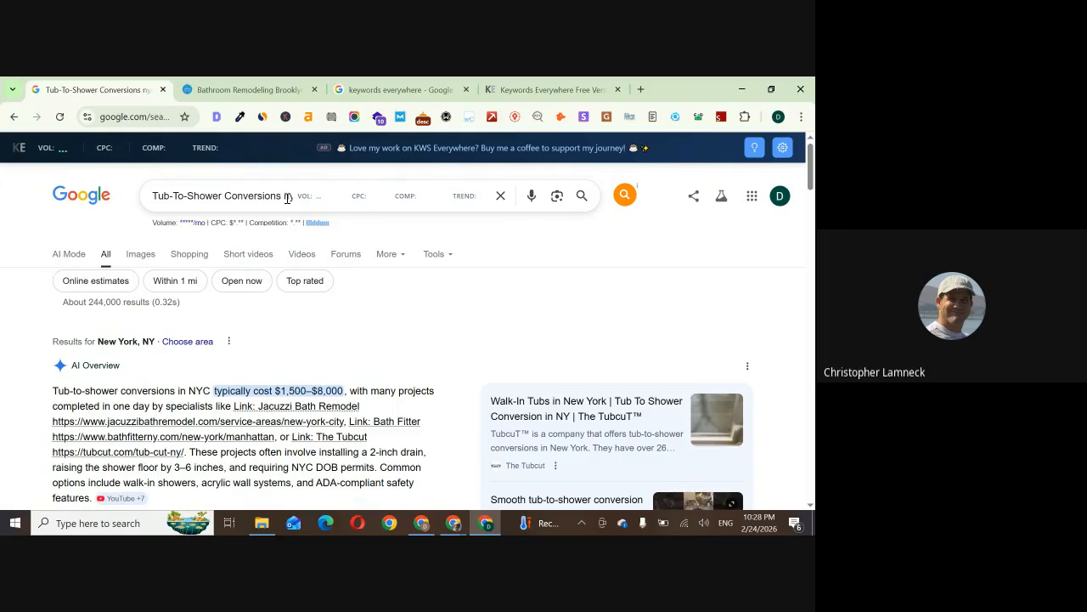
# Search Google for "usa cities by population" in a new tab
pyautogui.click(645, 87)
pyautogui.write('usa cit')
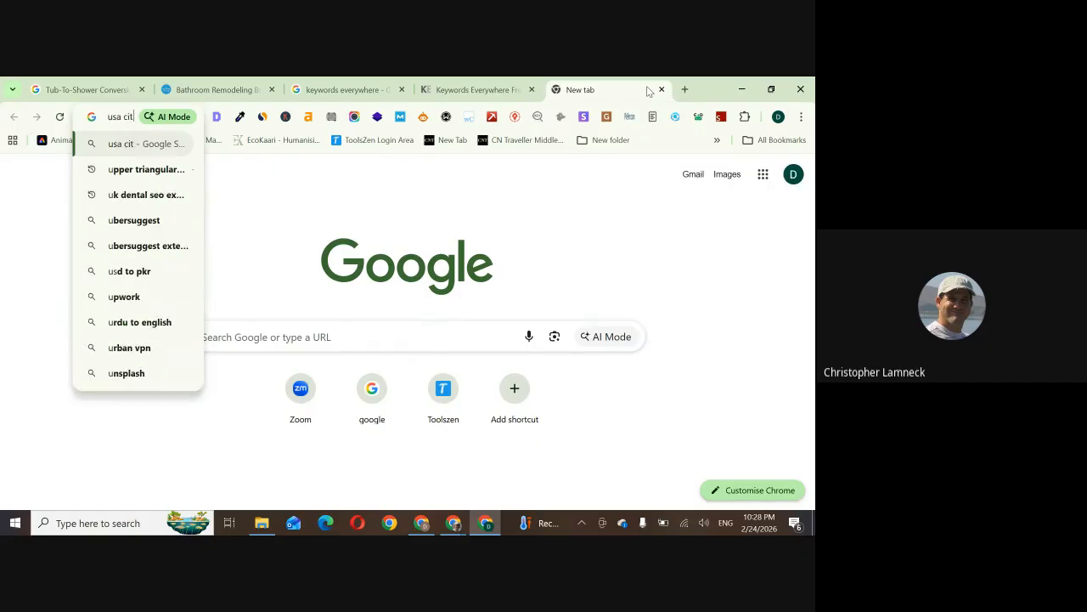
pyautogui.write('ies by pop')
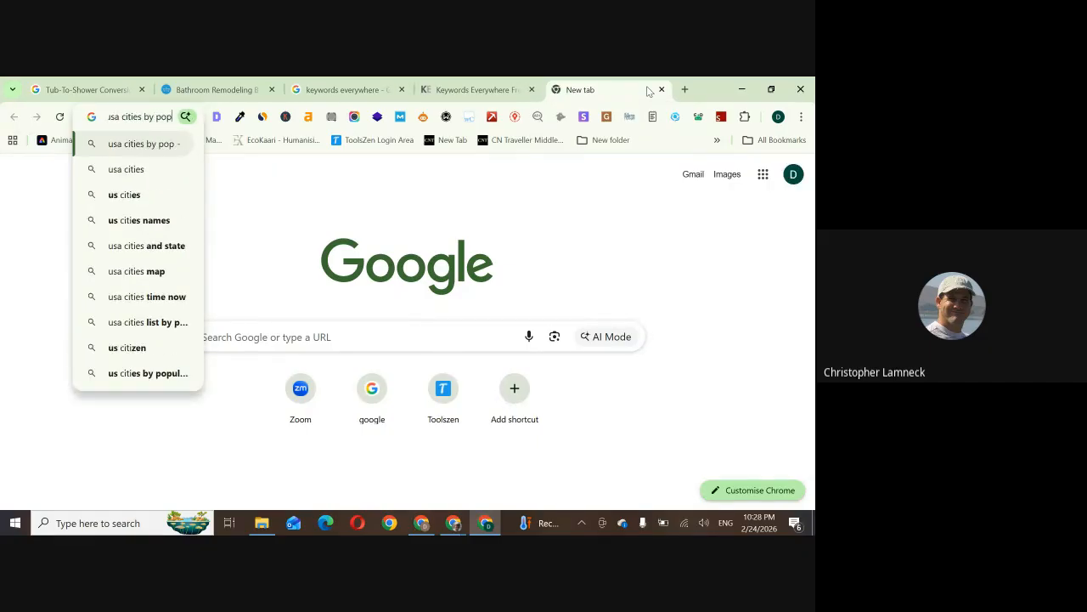
pyautogui.write('ulation')
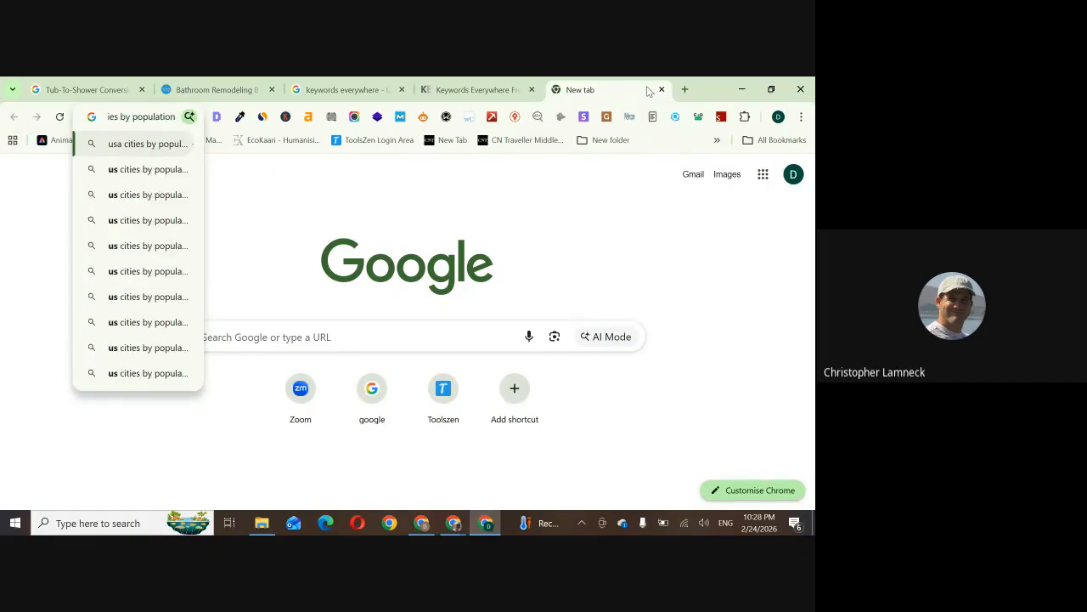
pyautogui.press('Return')
# Open Wikipedia's list of United States cities by population and view the table of largest municipalities
pyautogui.scroll(-1, 475, 294)
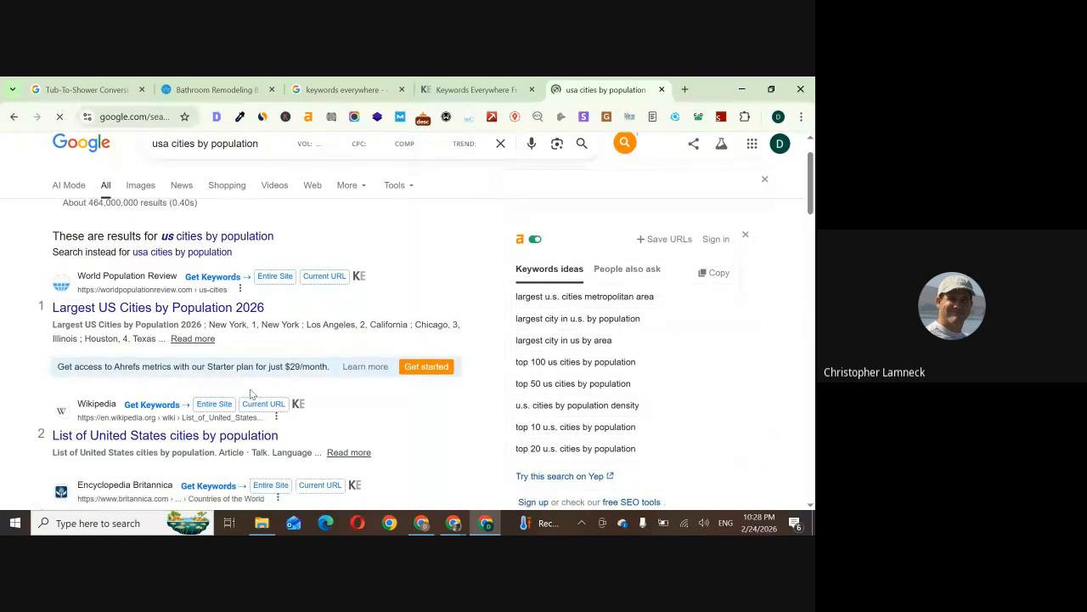
pyautogui.click(250, 393)
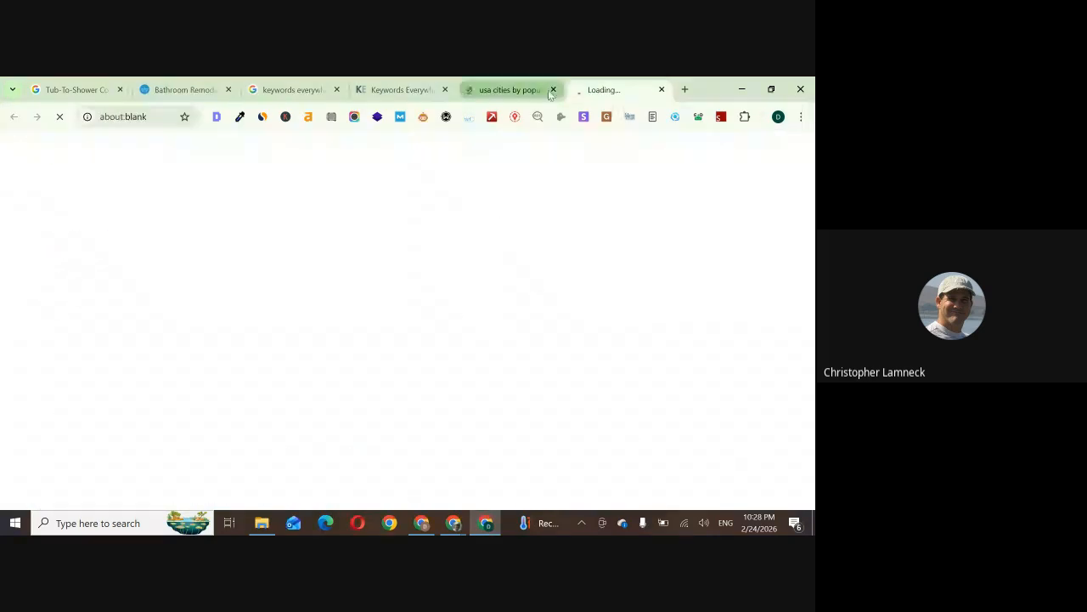
pyautogui.click(553, 89)
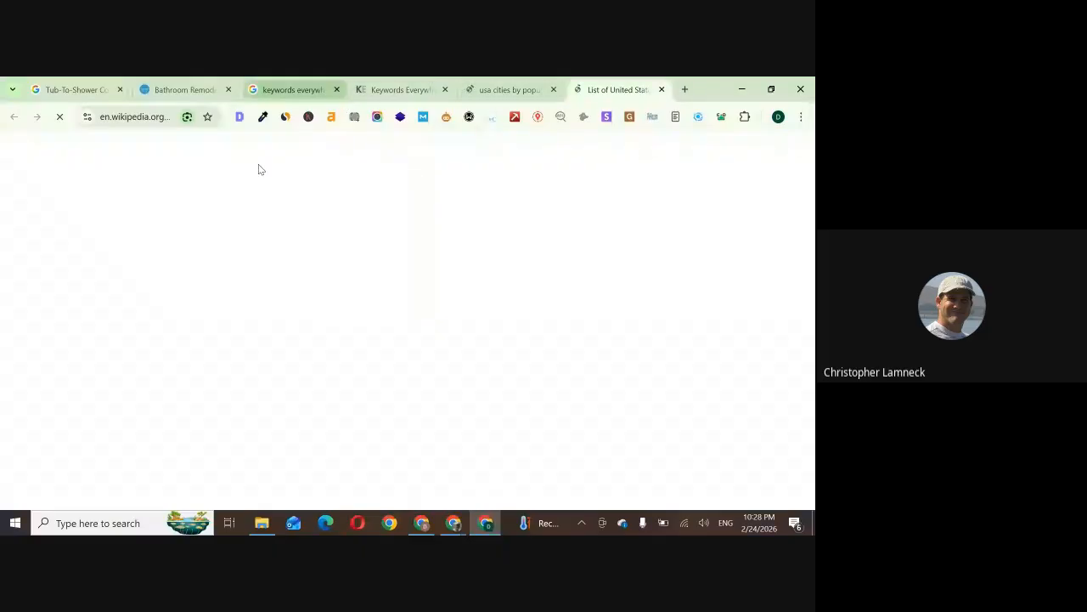
pyautogui.scroll(-5, 235, 330)
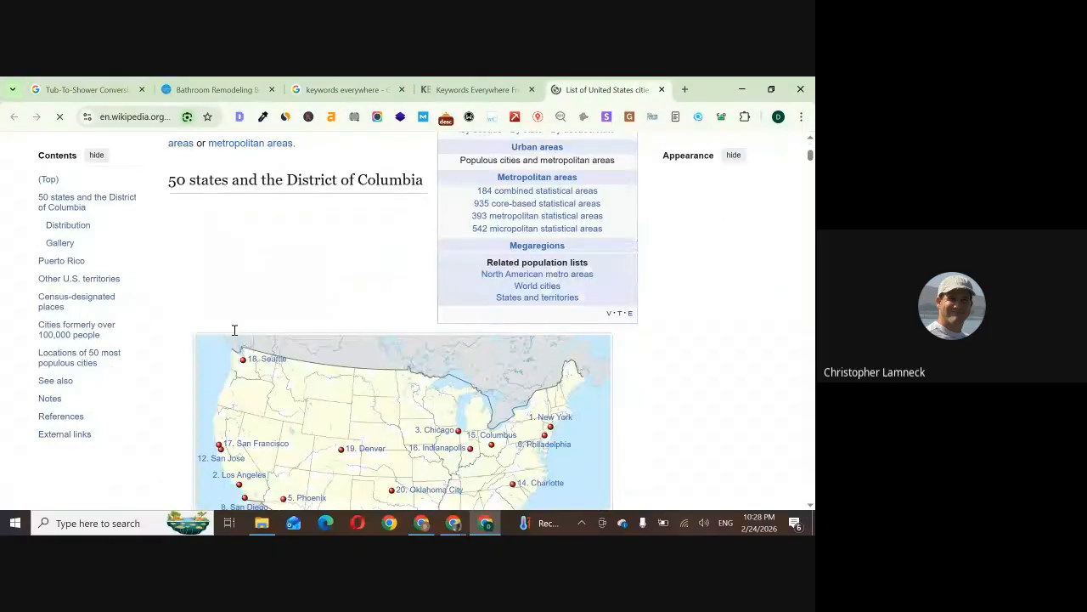
pyautogui.scroll(-5, 234, 329)
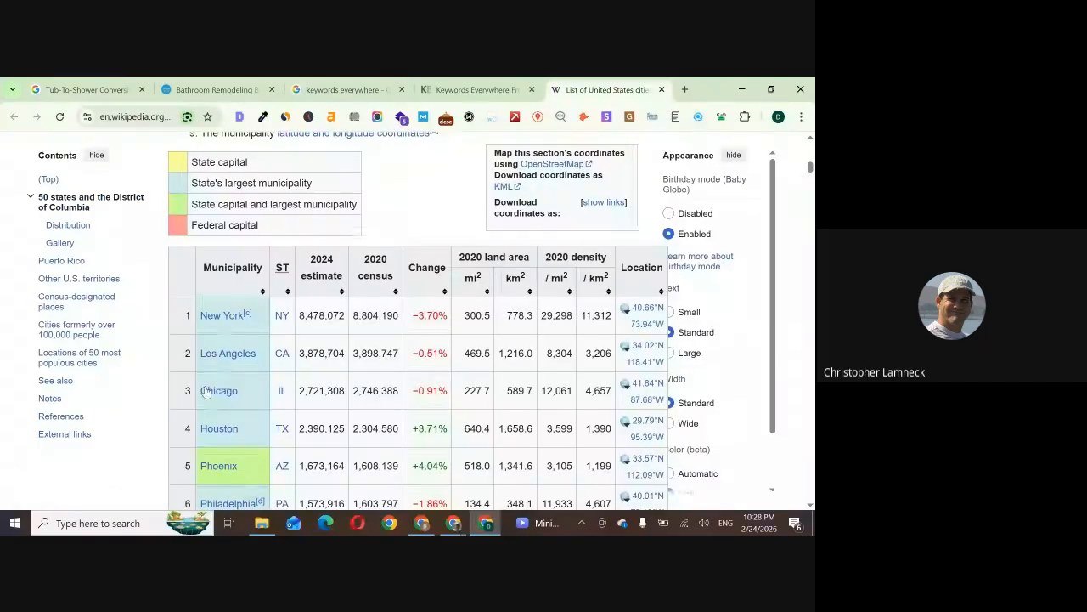
# Examine the results and keyword ideas for "Tub-To-Shower Conversions nyc" alongside the Tub-To-Shower Conversions entry in the SEO Map sheet
pyautogui.click(87, 82)
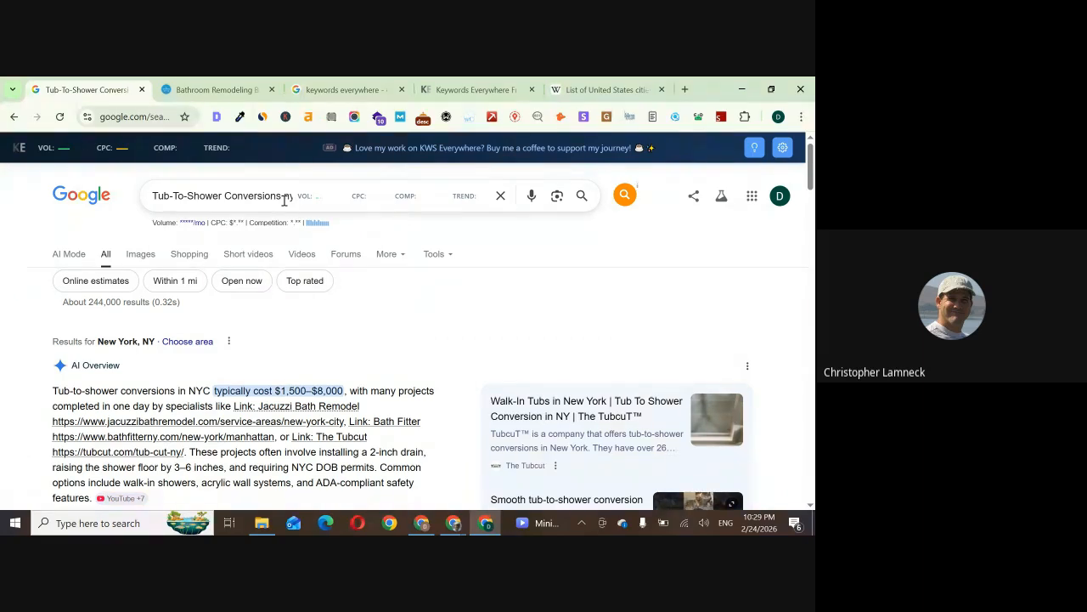
pyautogui.scroll(-10, 284, 198)
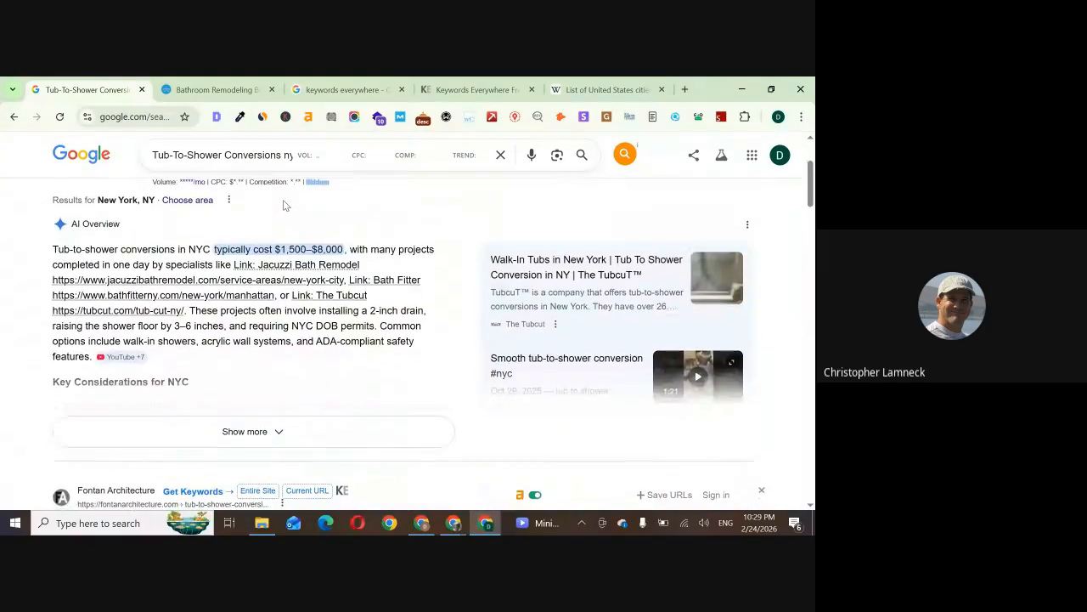
pyautogui.scroll(3, 193, 278)
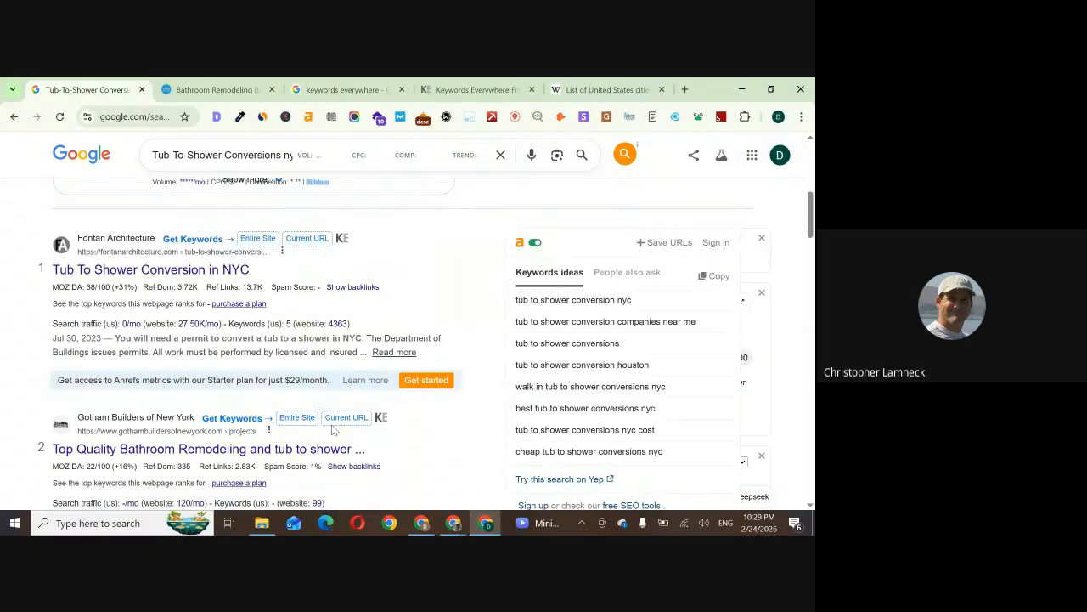
pyautogui.click(422, 524)
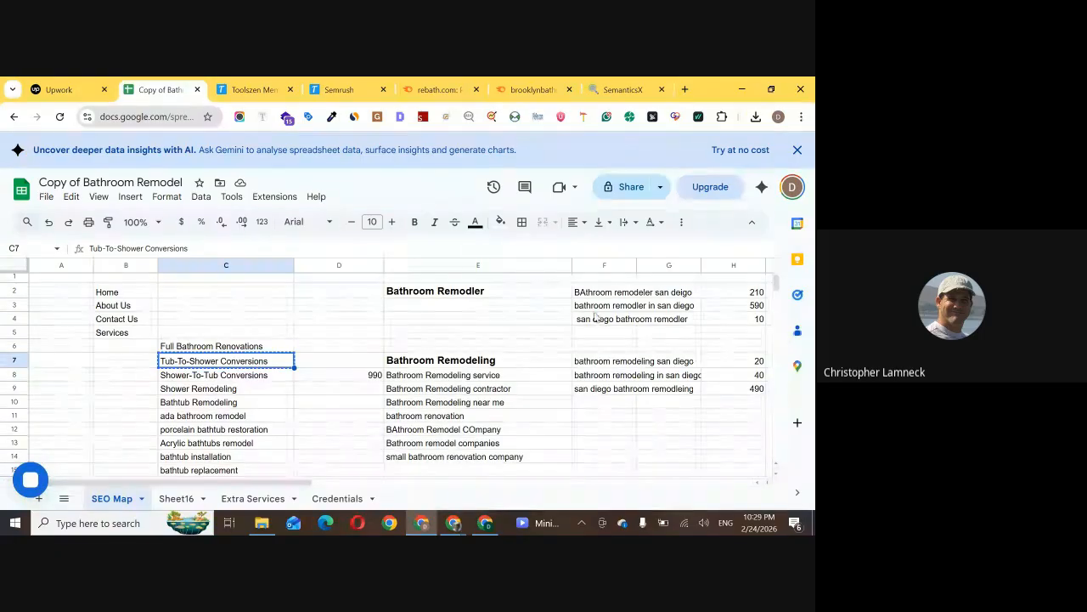
pyautogui.click(485, 523)
pyautogui.scroll(3, 144, 267)
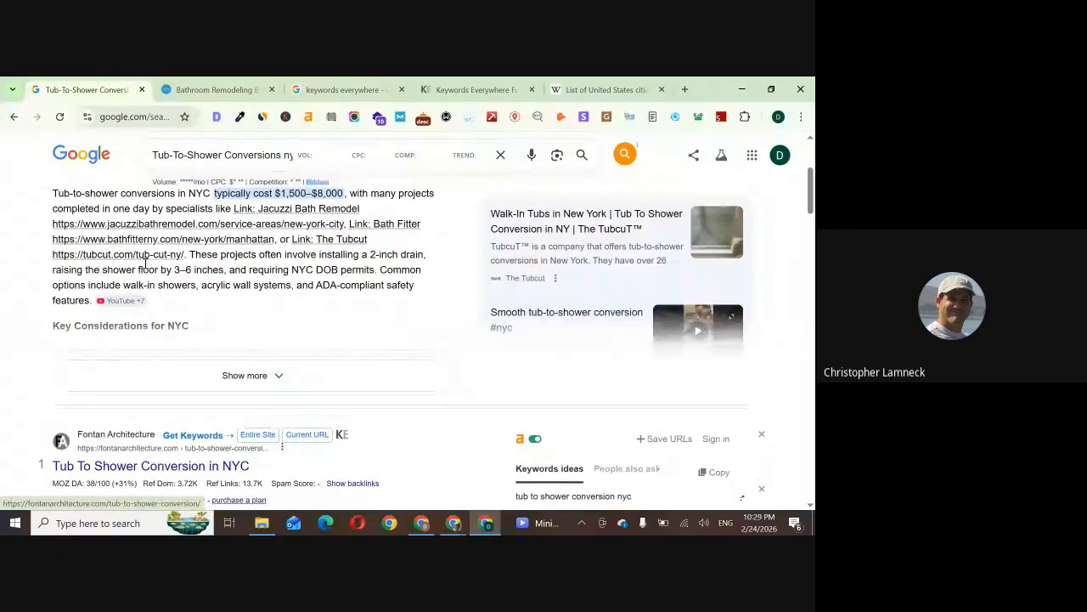
pyautogui.scroll(-3, 143, 262)
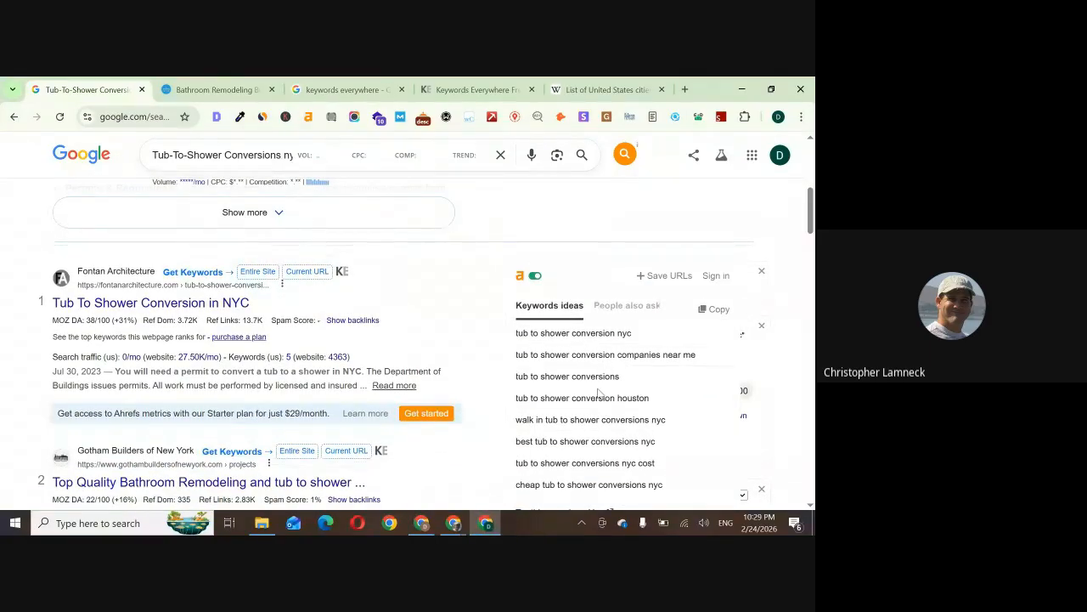
pyautogui.scroll(-1, 594, 433)
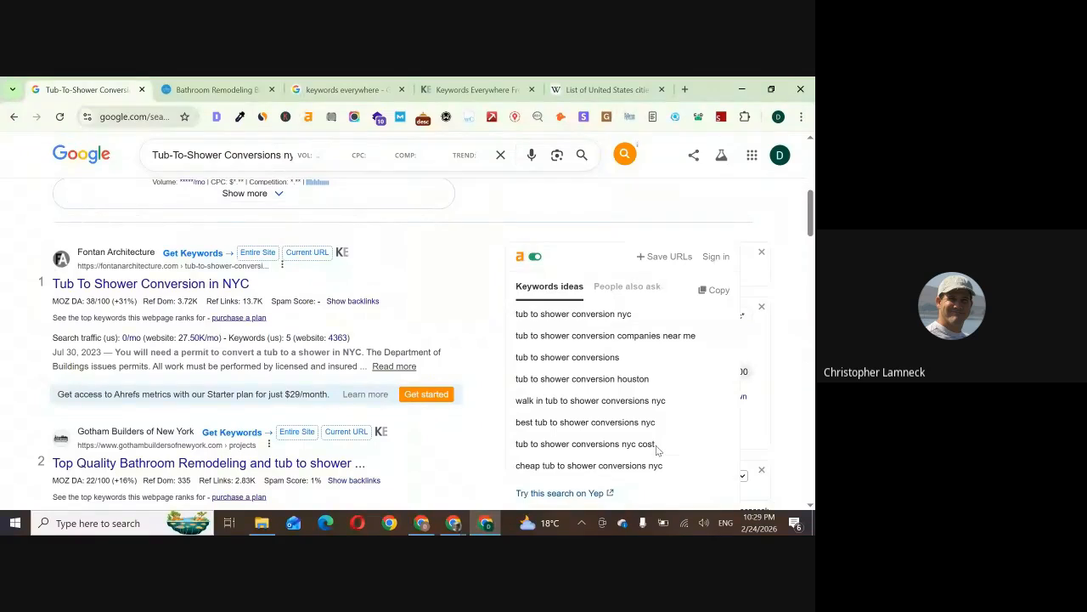
pyautogui.click(422, 522)
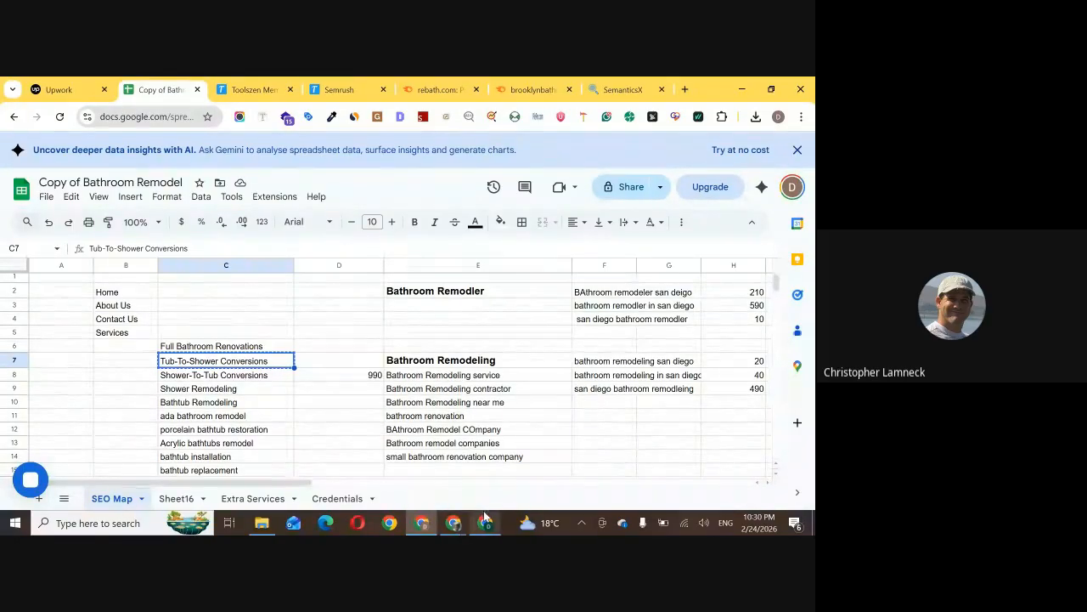
pyautogui.moveTo(485, 517)
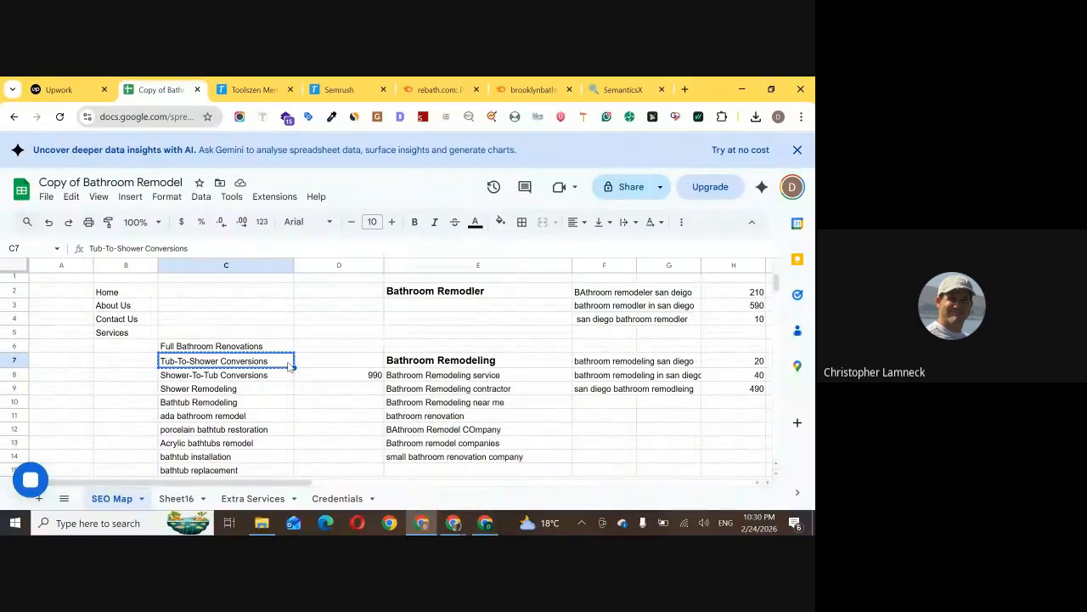
# Go back to the Google results and review the related keywords, long-tail keywords and "People also search for" suggestions
pyautogui.click(488, 522)
pyautogui.scroll(-2, 544, 383)
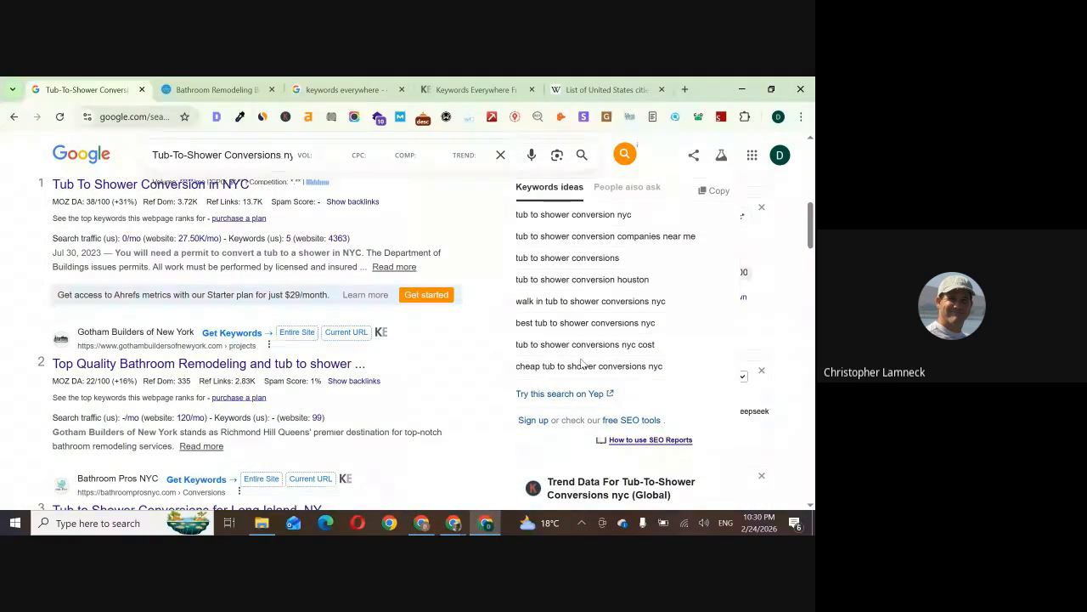
pyautogui.scroll(-7, 614, 368)
pyautogui.scroll(-1, 582, 364)
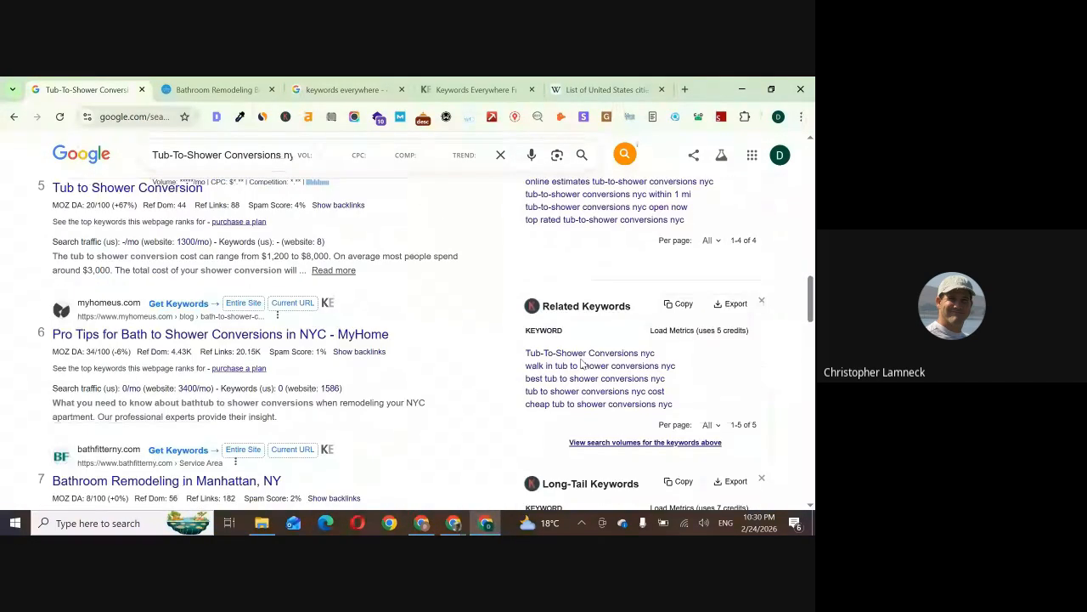
pyautogui.scroll(-15, 393, 415)
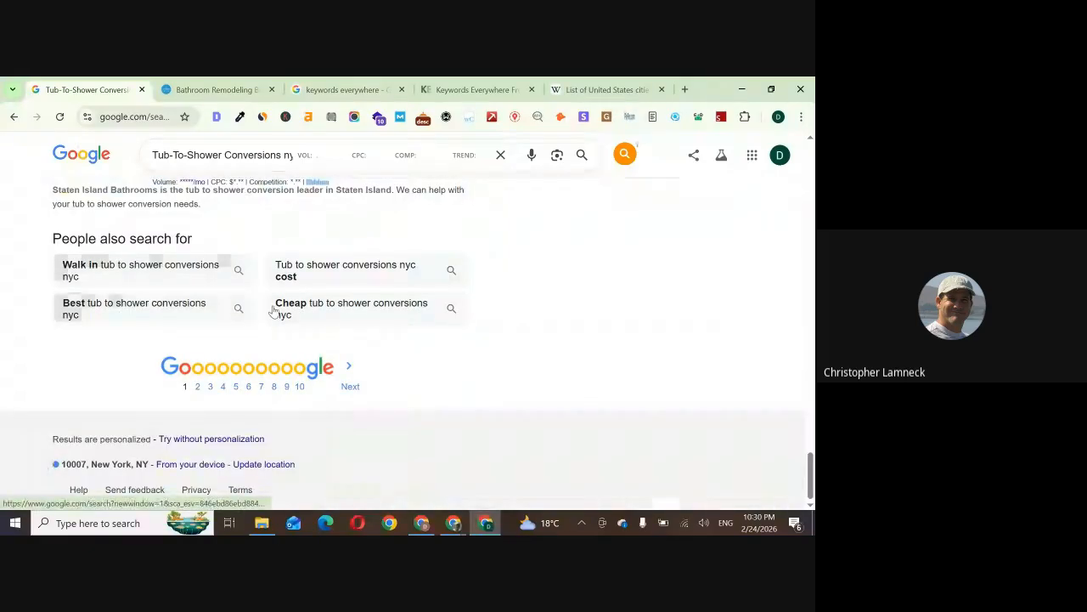
pyautogui.scroll(10, 330, 319)
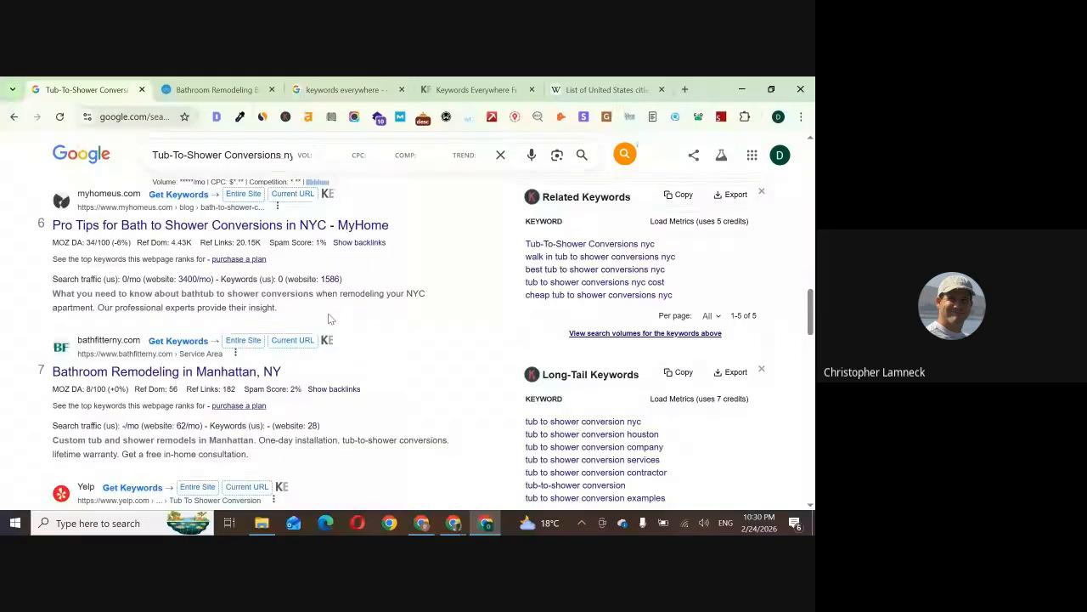
pyautogui.scroll(10, 330, 318)
# Copy the link of the Bathroom Pros NYC result "Tub to Shower Conversions for Long Island, NY"
pyautogui.scroll(-10, 194, 324)
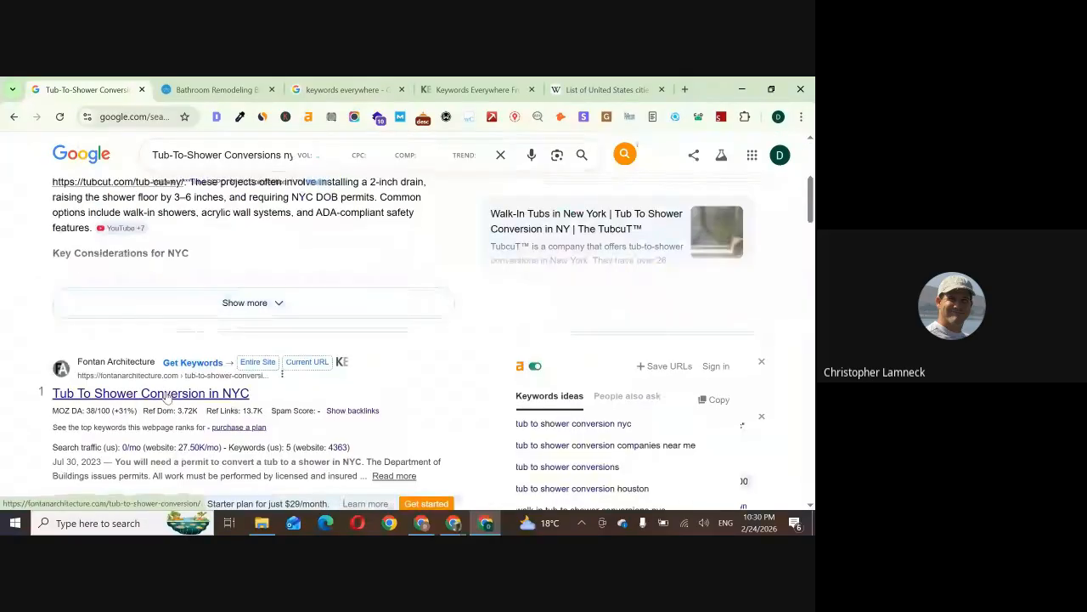
pyautogui.scroll(1, 168, 394)
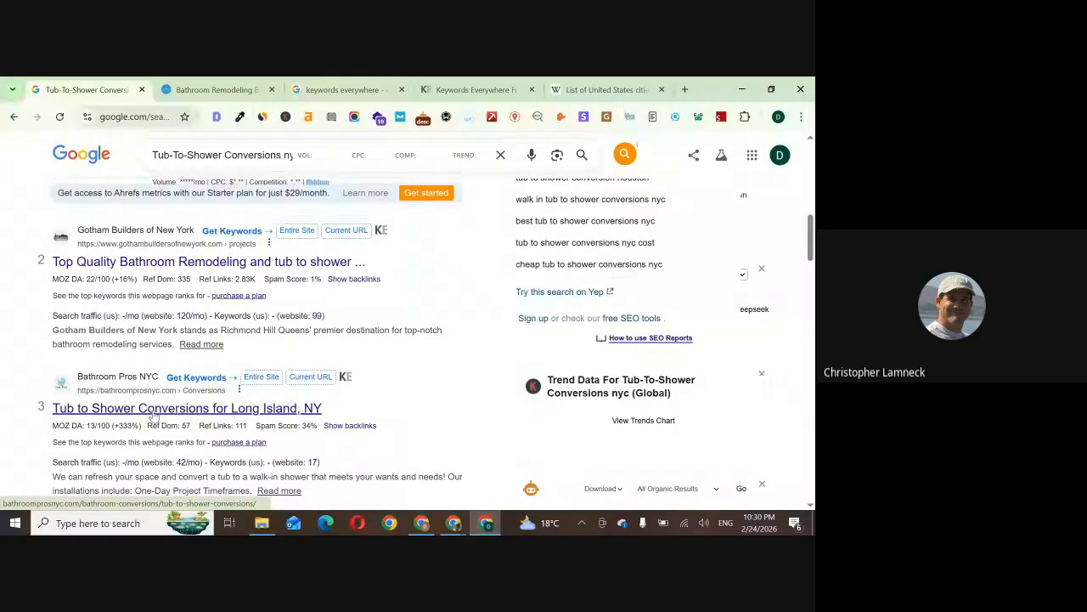
pyautogui.rightClick(153, 413)
pyautogui.click(219, 318)
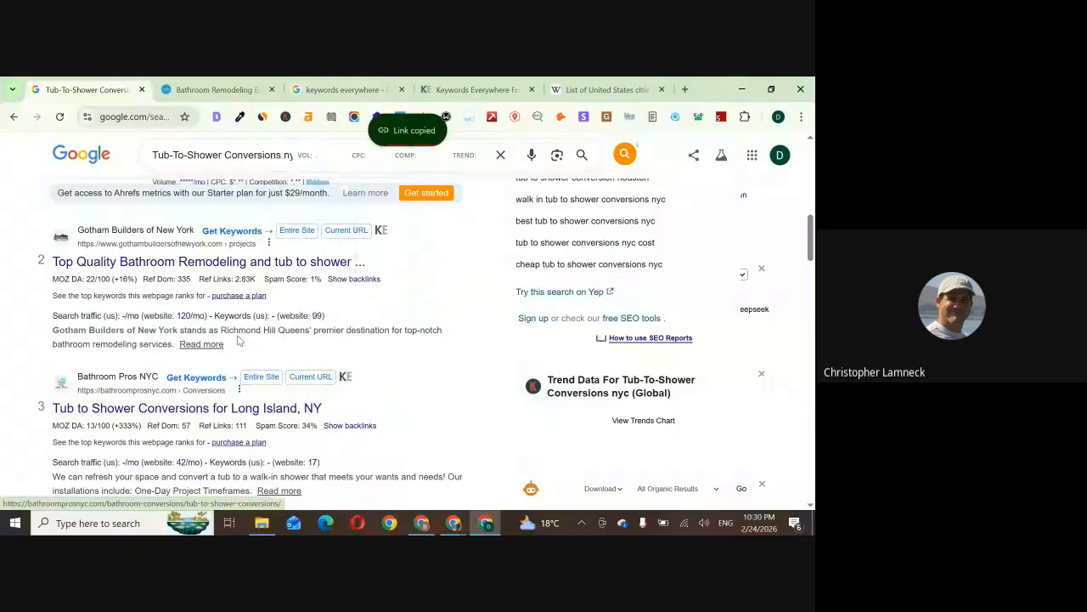
# In Semrush, look up the copied Bathroom Pros NYC tub-to-shower conversions link as an Exact URL and check its organic search positions
pyautogui.click(425, 523)
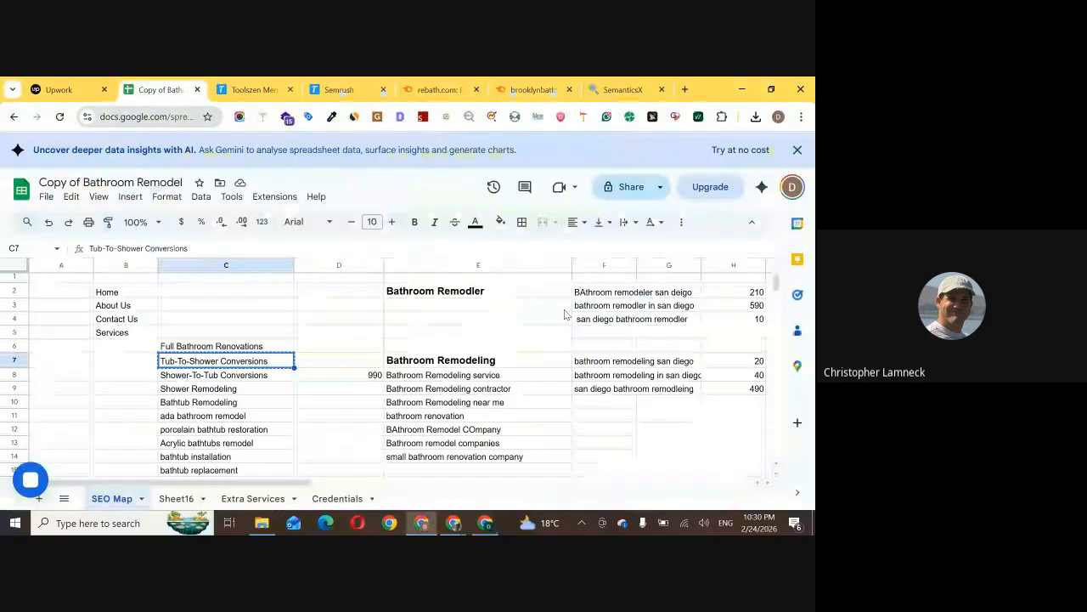
pyautogui.click(531, 90)
pyautogui.scroll(-3, 310, 164)
pyautogui.scroll(5, 310, 164)
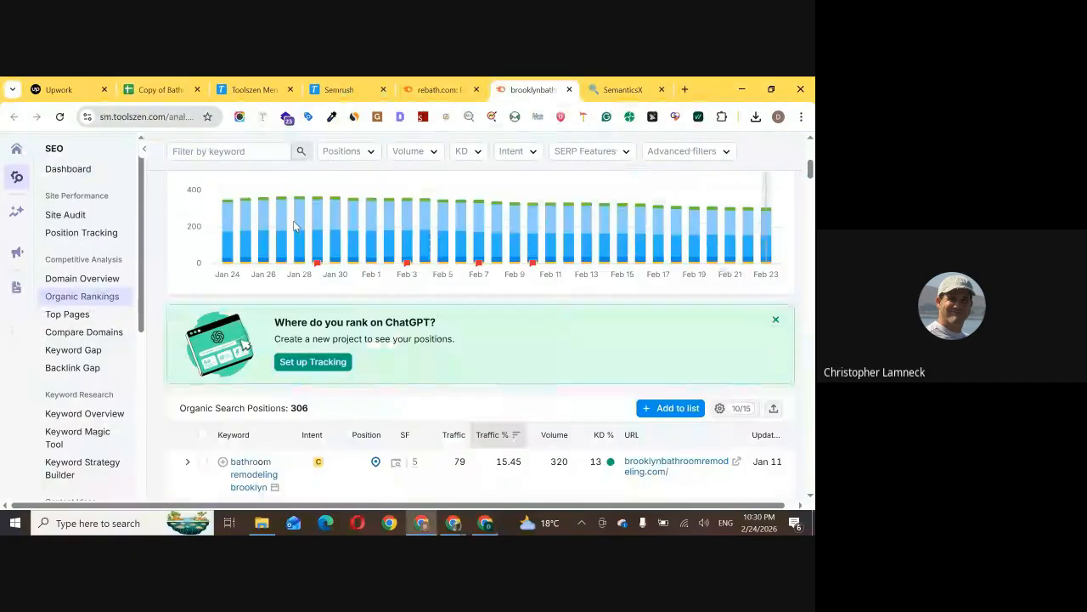
pyautogui.click(353, 148)
pyautogui.hotkey('ctrl', 'v')
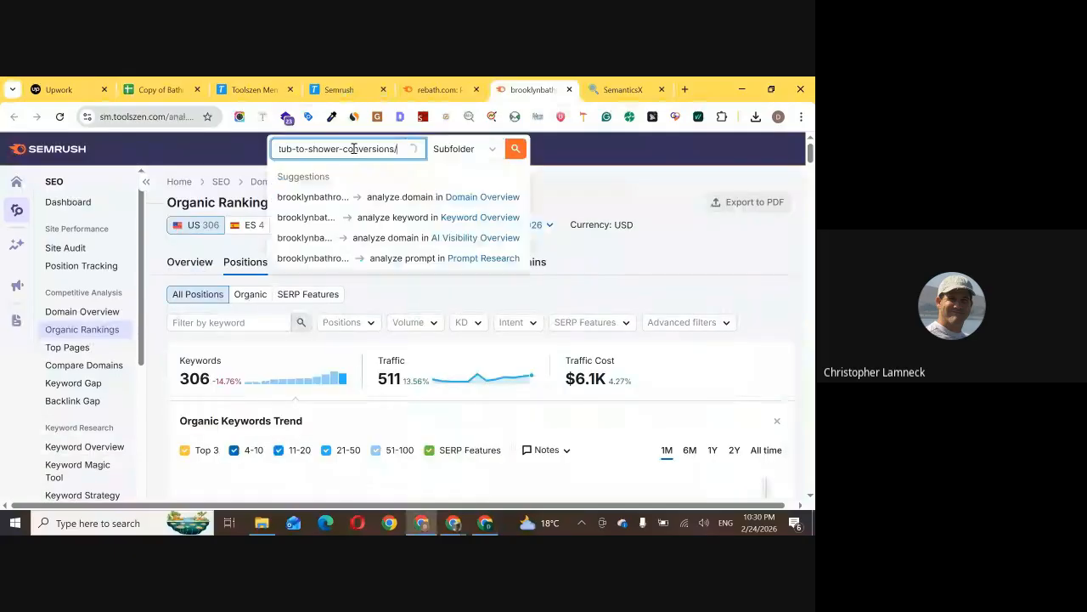
pyautogui.click(489, 151)
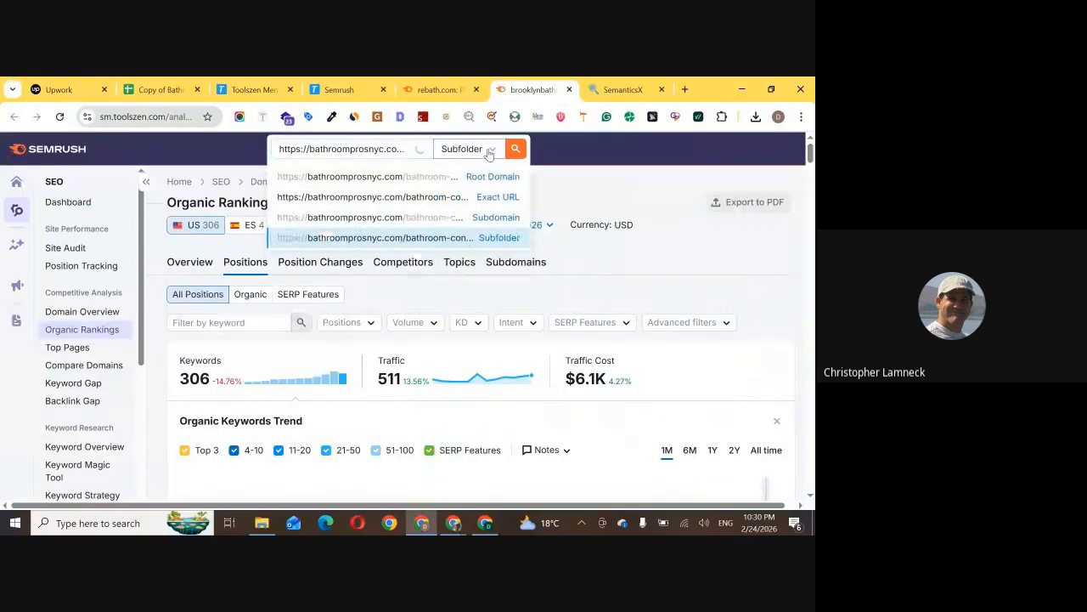
pyautogui.click(486, 197)
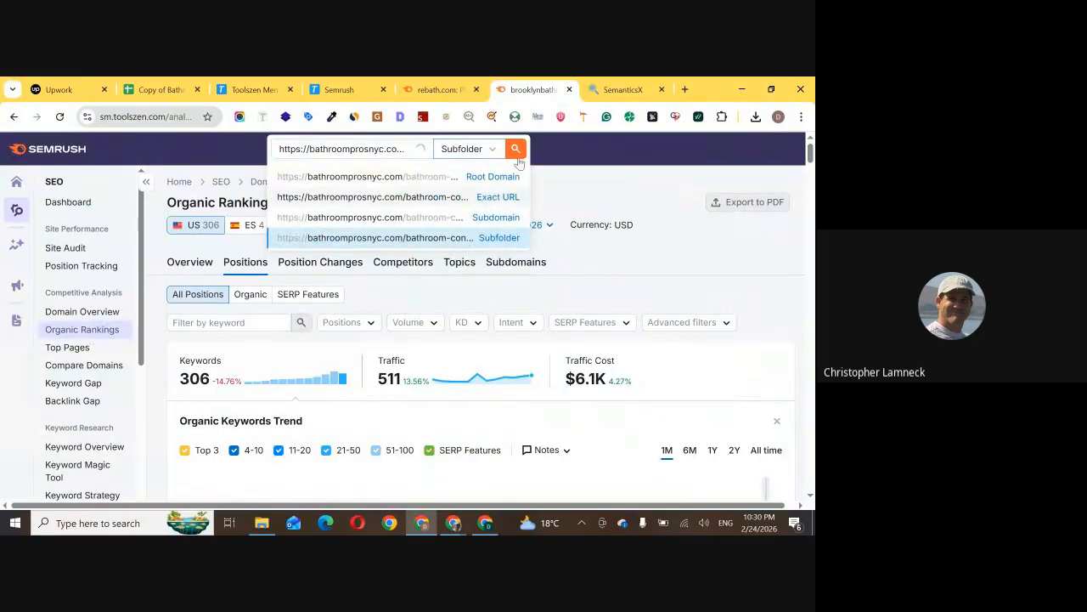
pyautogui.click(515, 149)
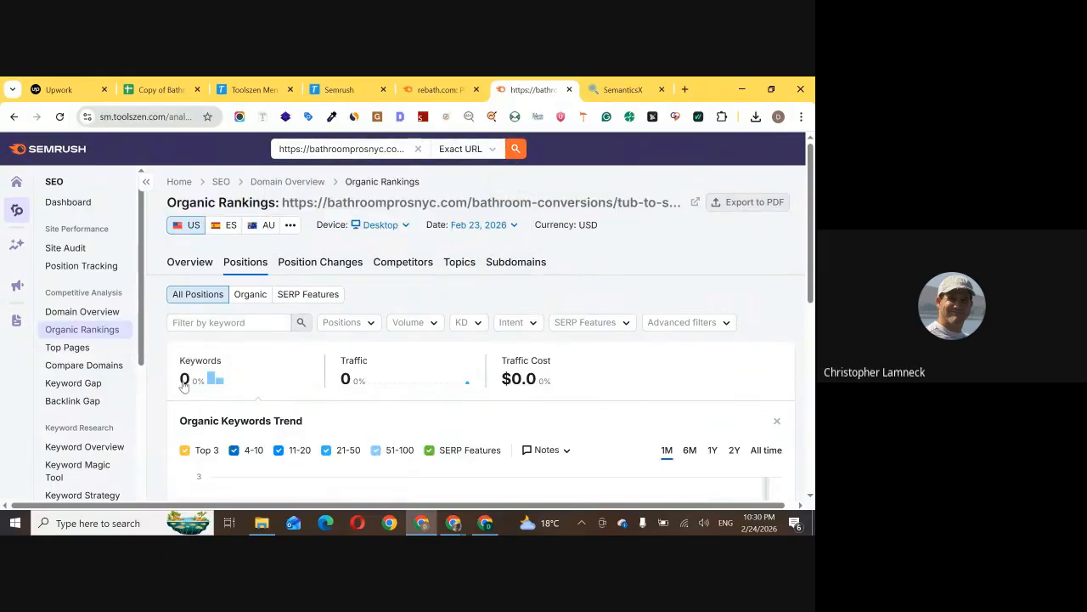
pyautogui.scroll(-5, 260, 311)
pyautogui.scroll(-2, 260, 311)
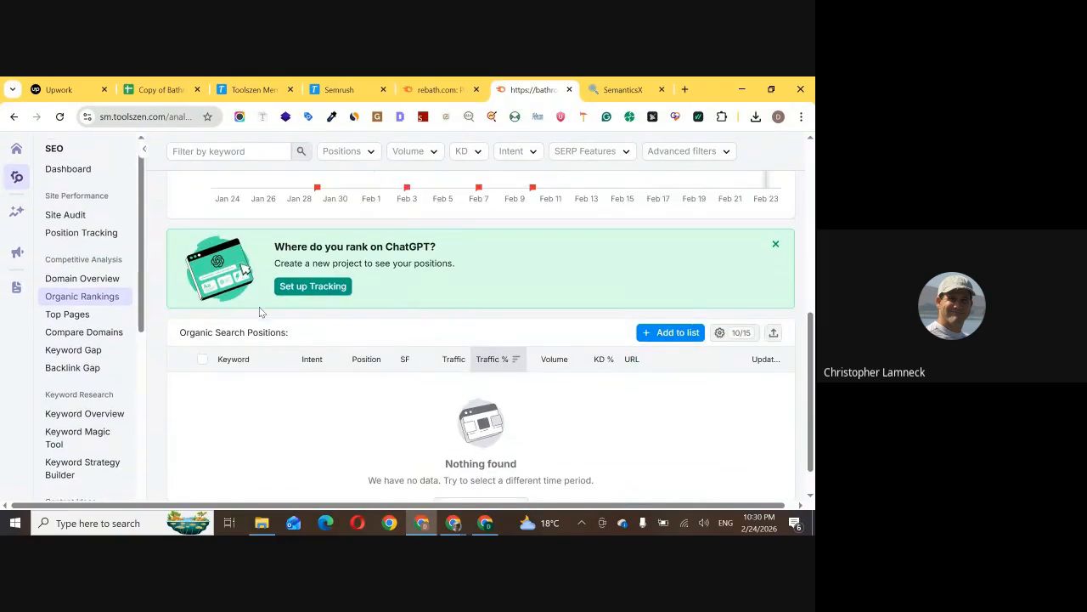
pyautogui.scroll(6, 435, 263)
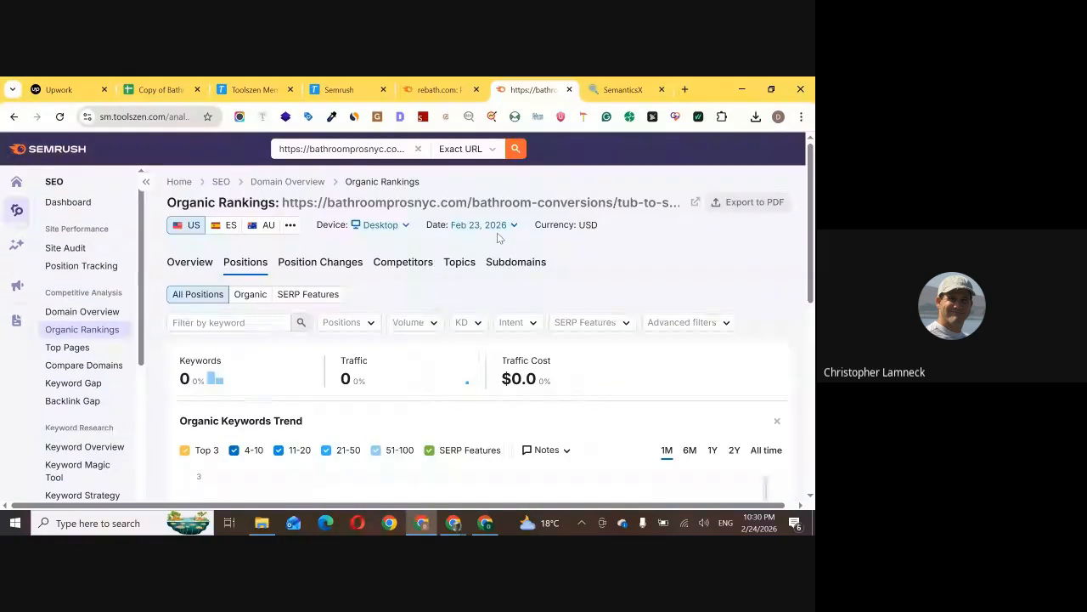
# Rerun the organic rankings lookup for the Bathroom Pros NYC page with the Subfolder scope and check its keywords
pyautogui.click(465, 149)
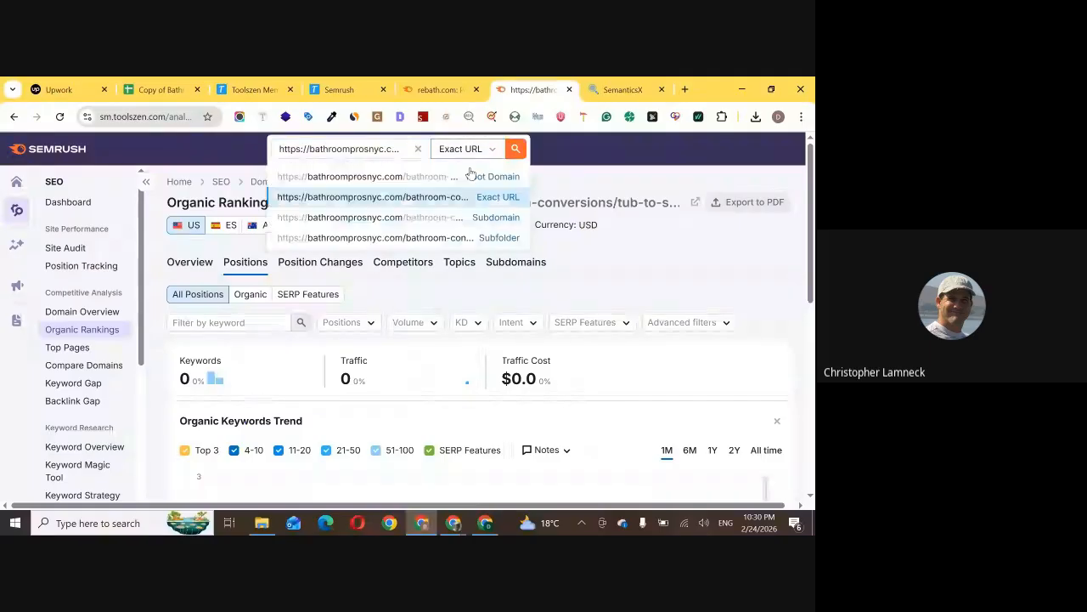
pyautogui.click(441, 237)
pyautogui.click(515, 149)
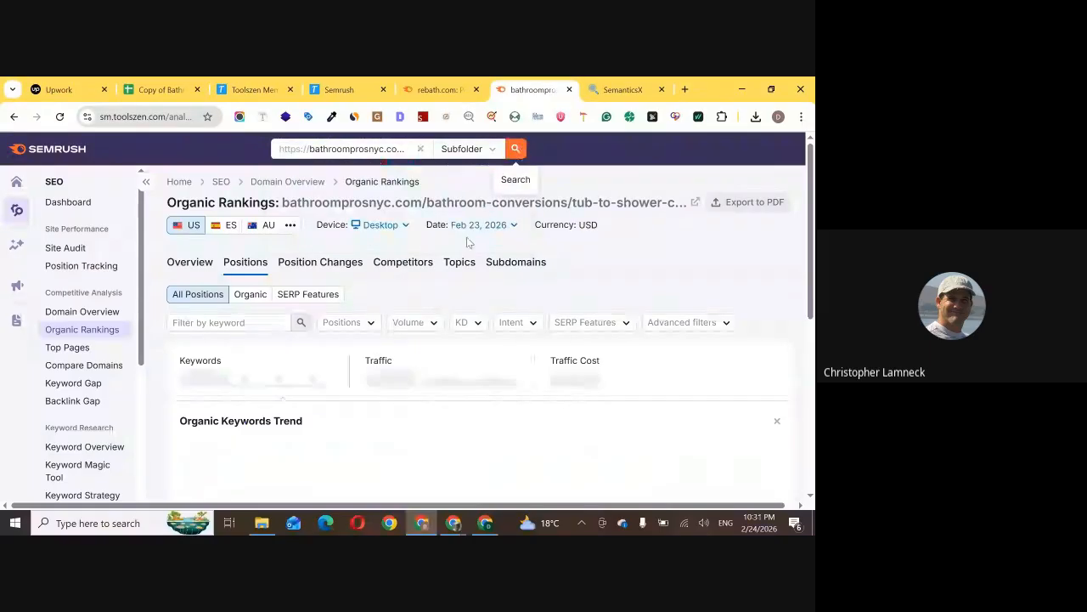
pyautogui.scroll(-1, 467, 242)
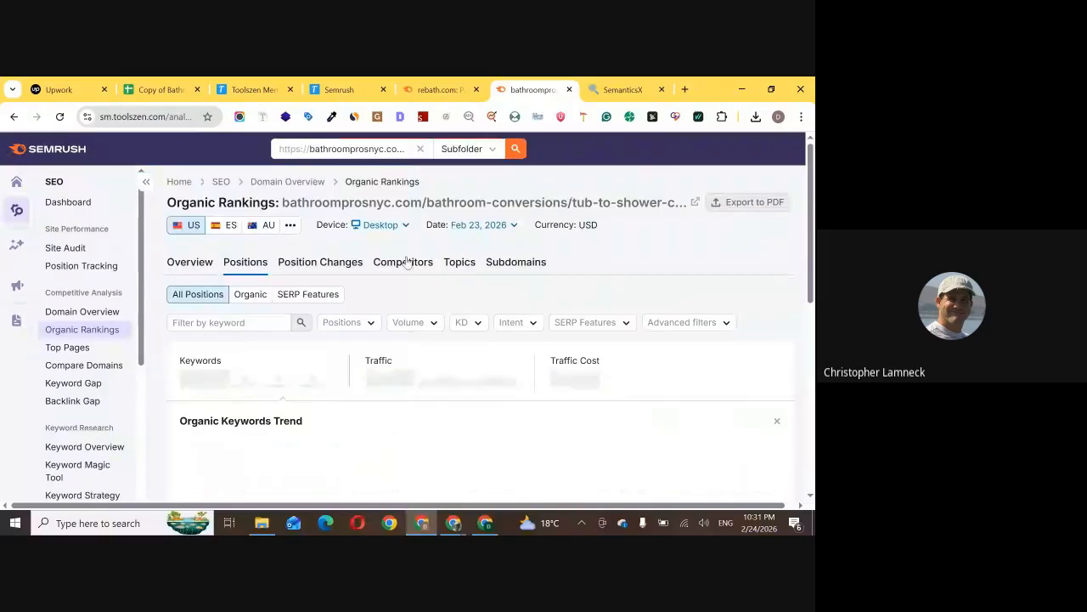
pyautogui.scroll(-4, 299, 293)
pyautogui.scroll(5, 299, 293)
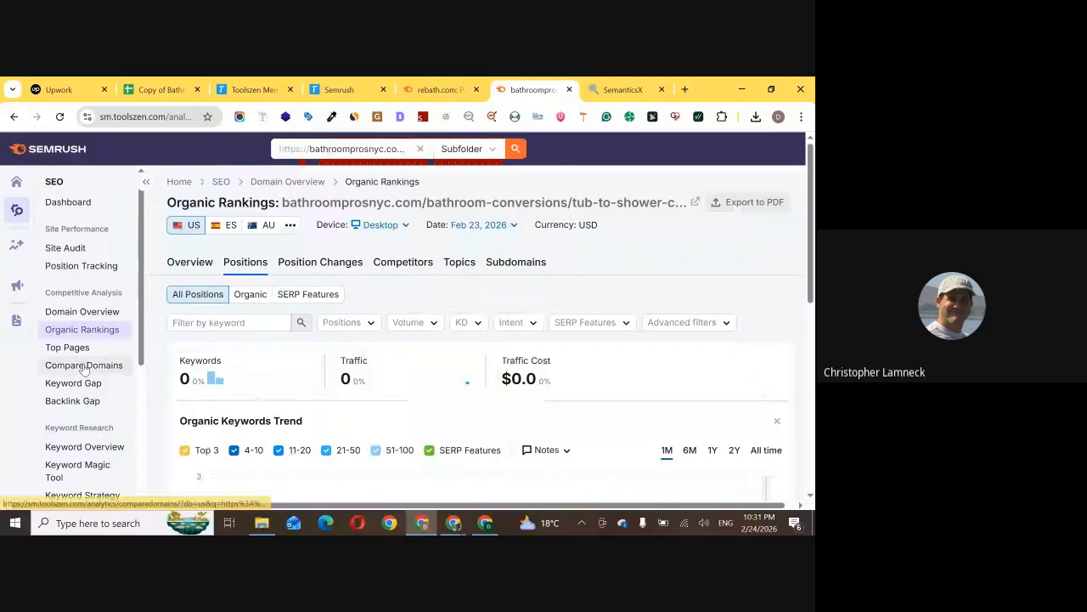
# Search the Keyword Magic Tool for "Tub-To-Shower Conversions" in the US database, taking the phrase from the Google query without "nyc"
pyautogui.click(78, 469)
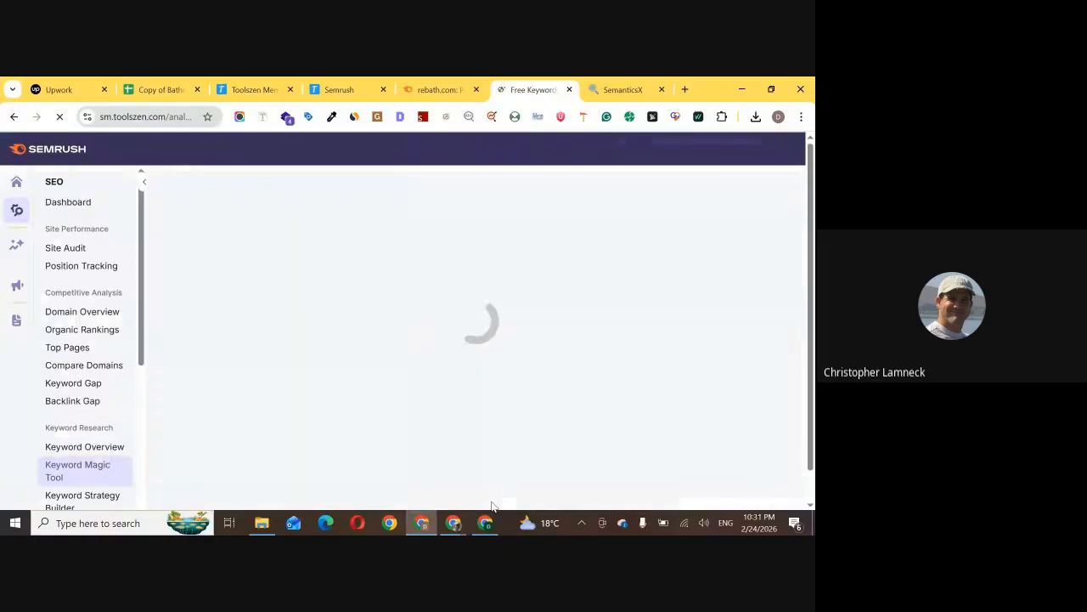
pyautogui.click(485, 522)
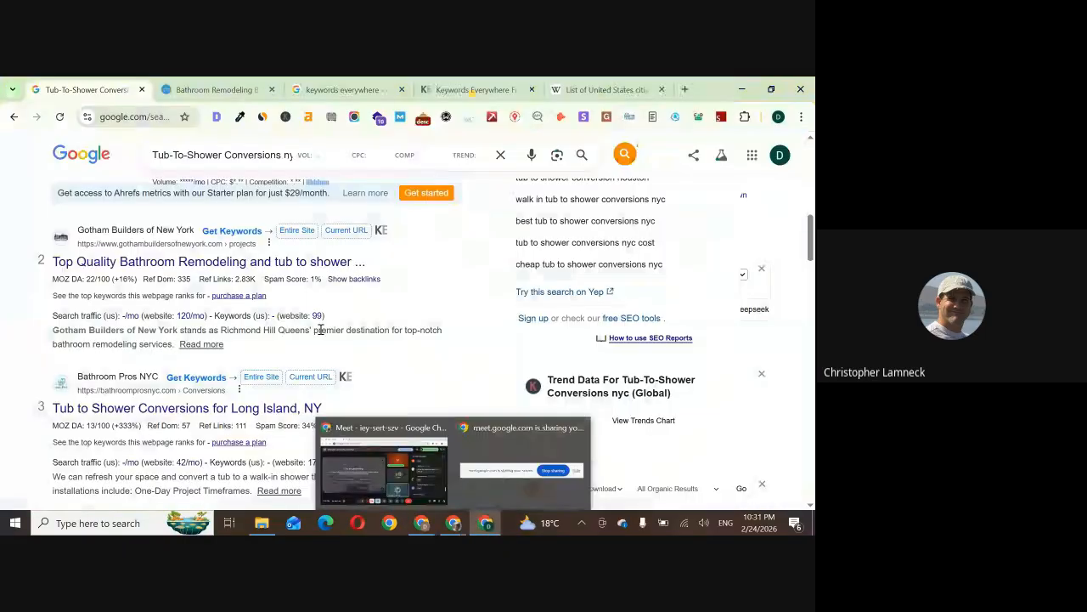
pyautogui.click(284, 158)
pyautogui.hotkey('shift', 'Home')
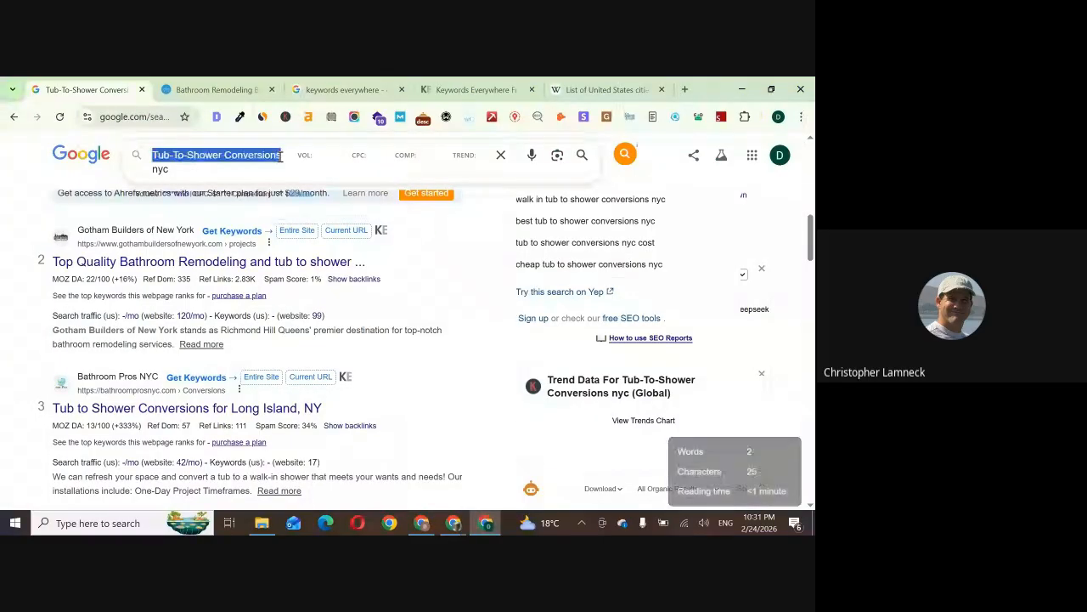
pyautogui.hotkey('alt', 'Tab')
pyautogui.hotkey('ctrl', 'v')
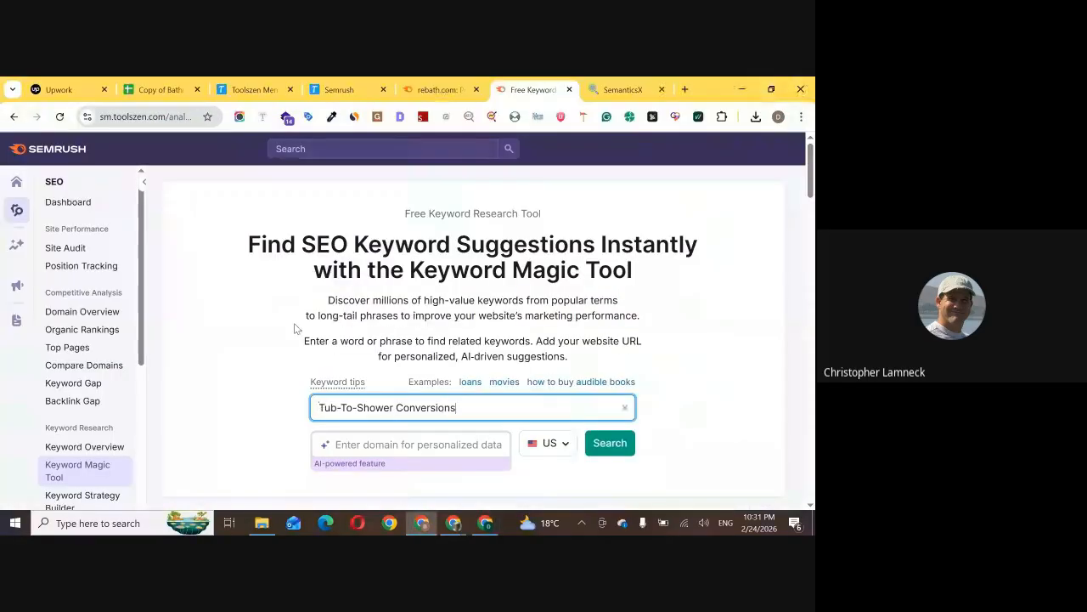
pyautogui.click(619, 451)
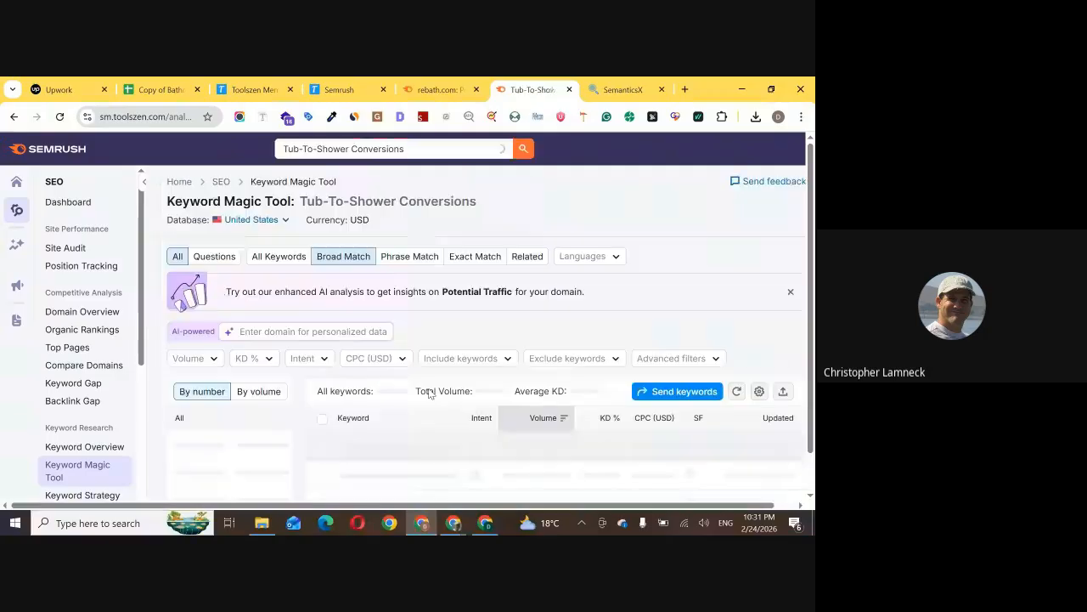
# Examine the broad-match keyword list for Tub-To-Shower Conversions, comparing the keyword variations with their intent, search volume and difficulty
pyautogui.scroll(-1, 429, 388)
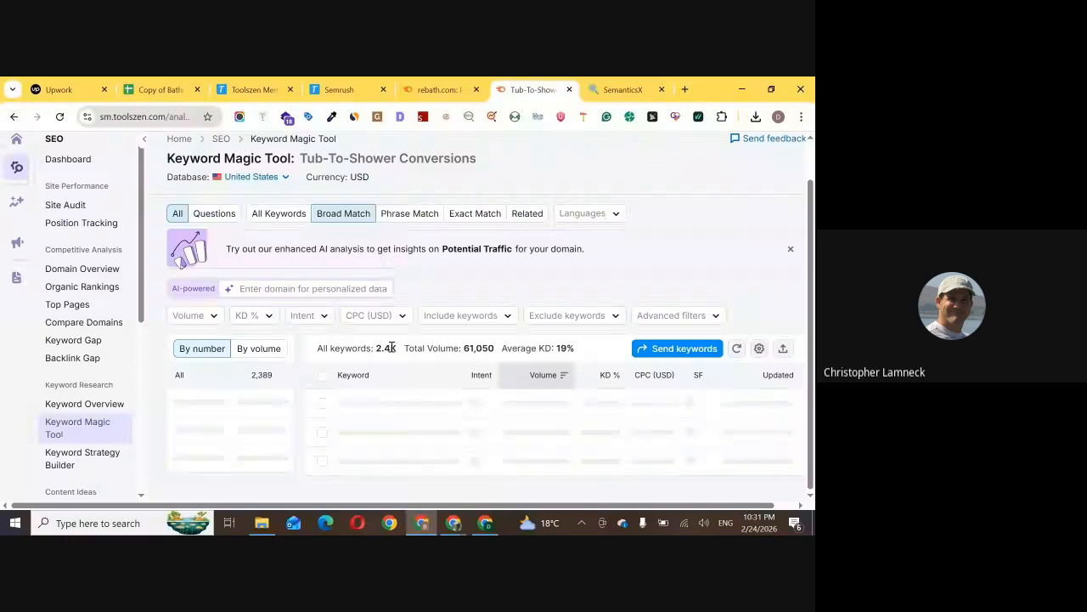
pyautogui.scroll(1, 479, 378)
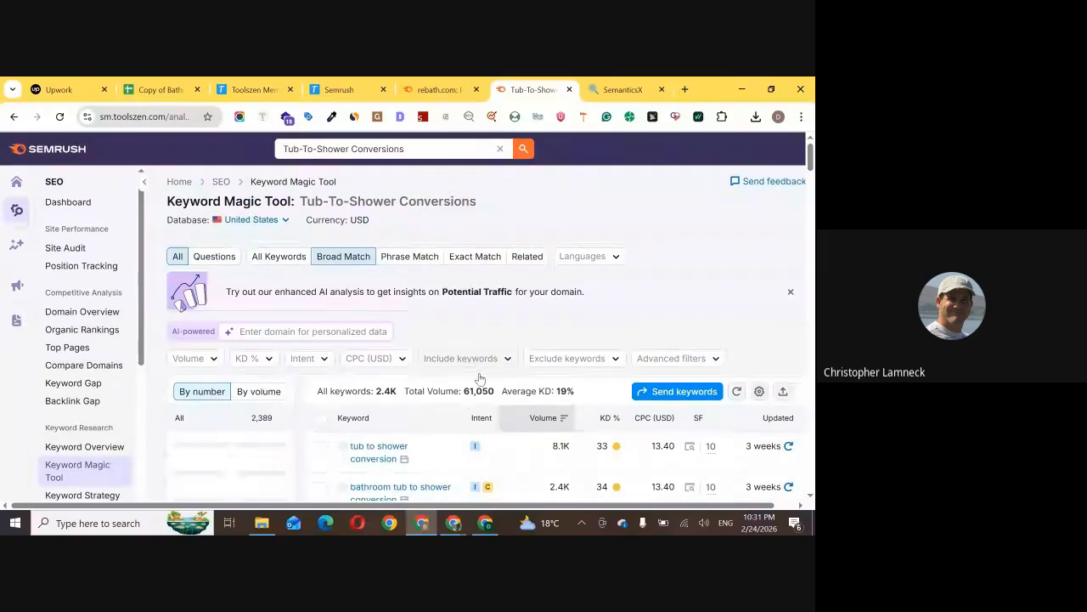
pyautogui.scroll(-2, 480, 378)
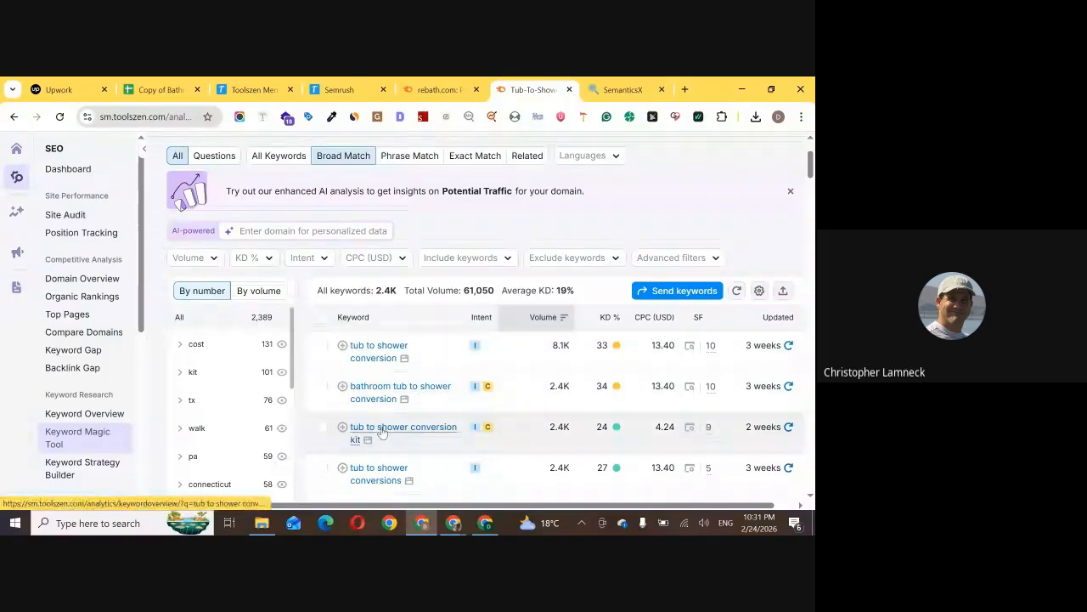
pyautogui.scroll(-1, 369, 442)
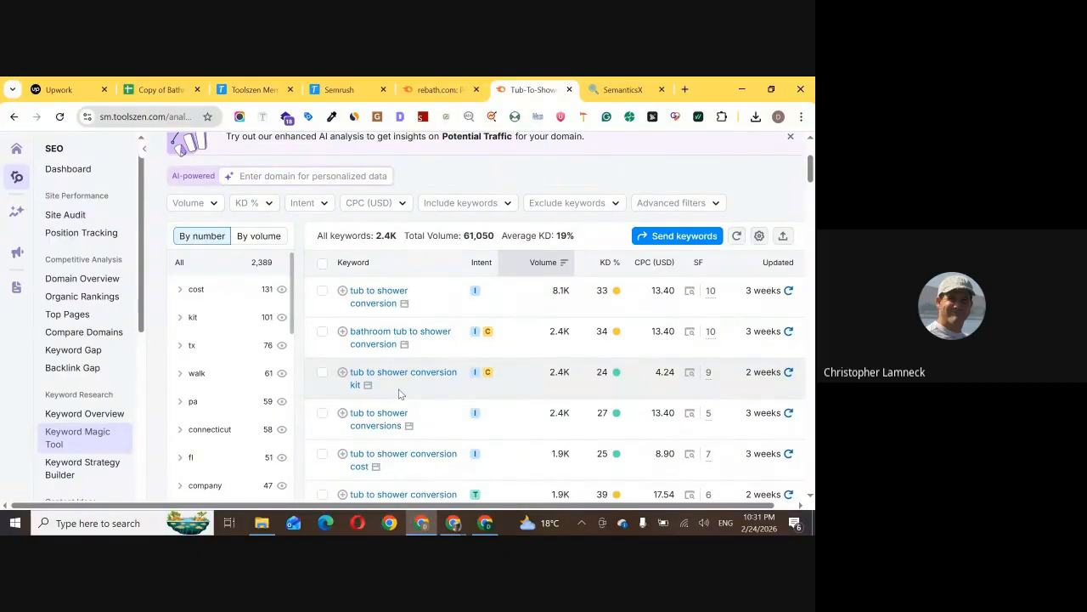
pyautogui.scroll(-1, 388, 391)
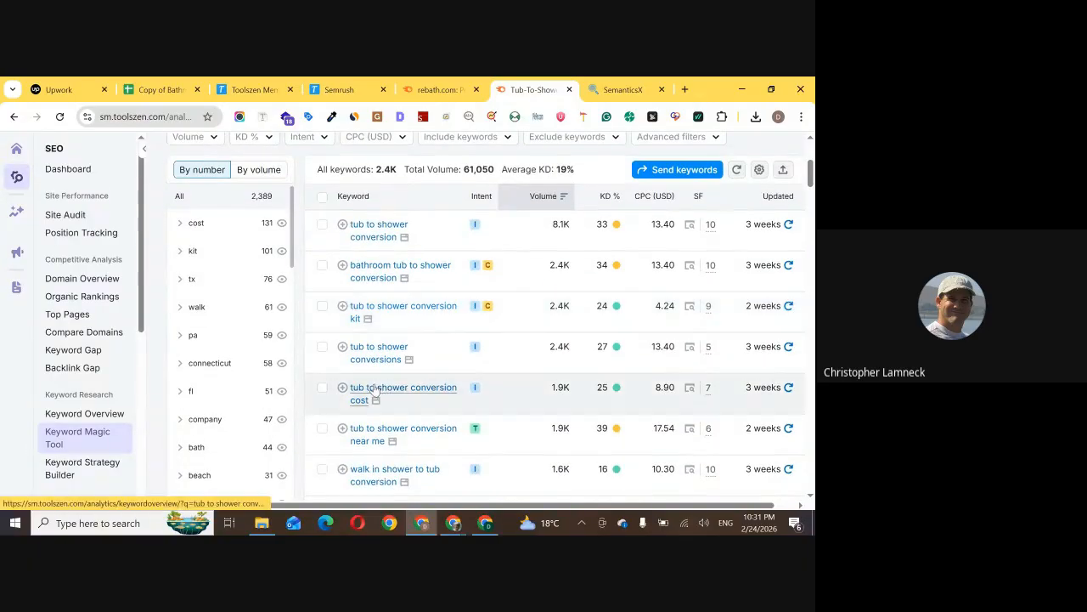
pyautogui.scroll(-1, 367, 439)
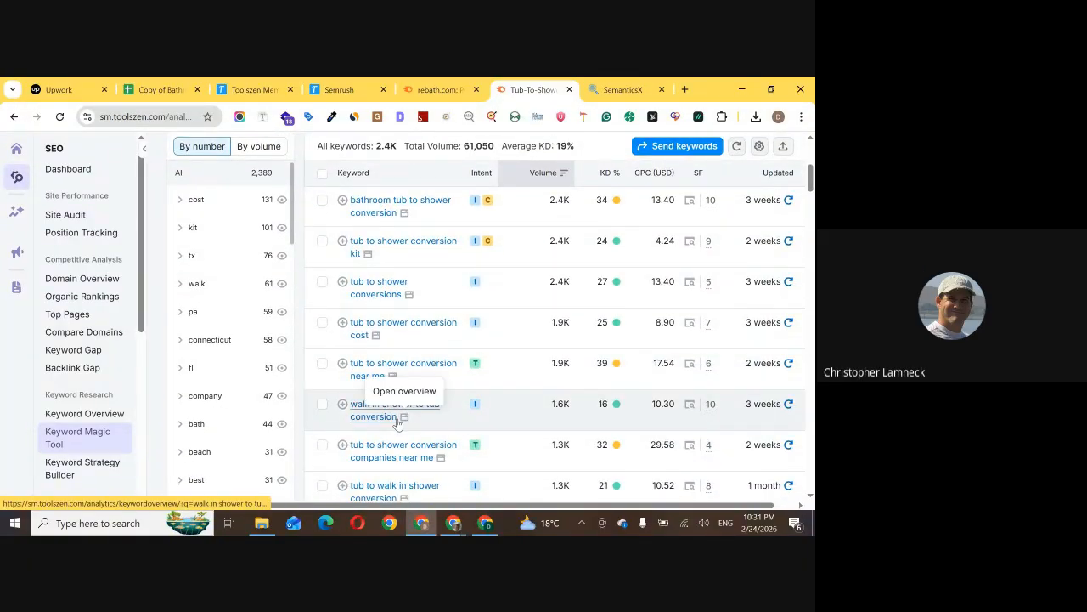
pyautogui.scroll(1, 393, 435)
pyautogui.scroll(5, 391, 435)
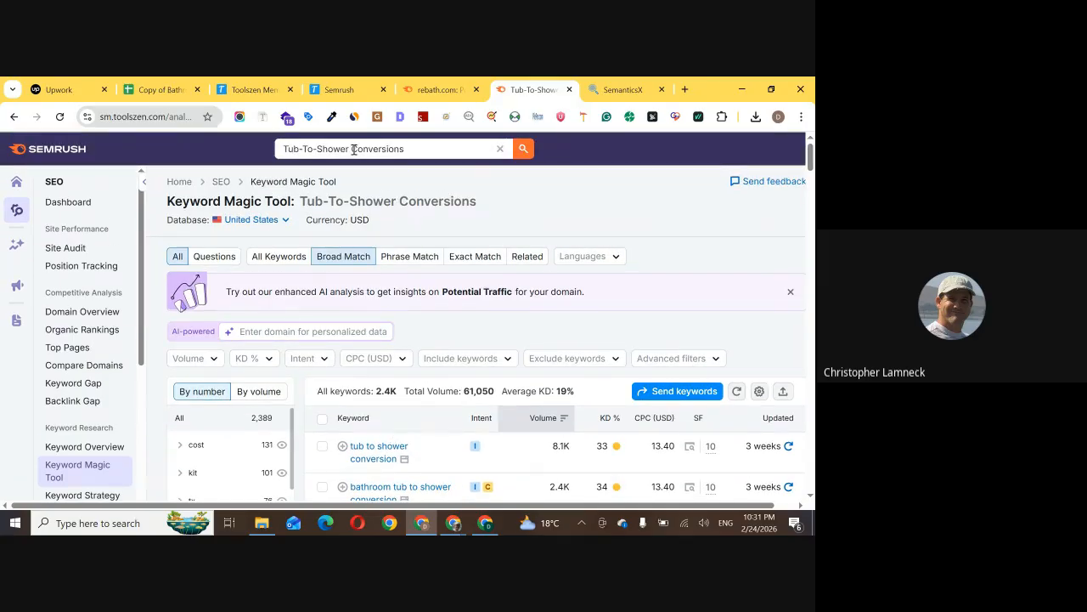
pyautogui.moveTo(353, 149); pyautogui.dragTo(283, 151)
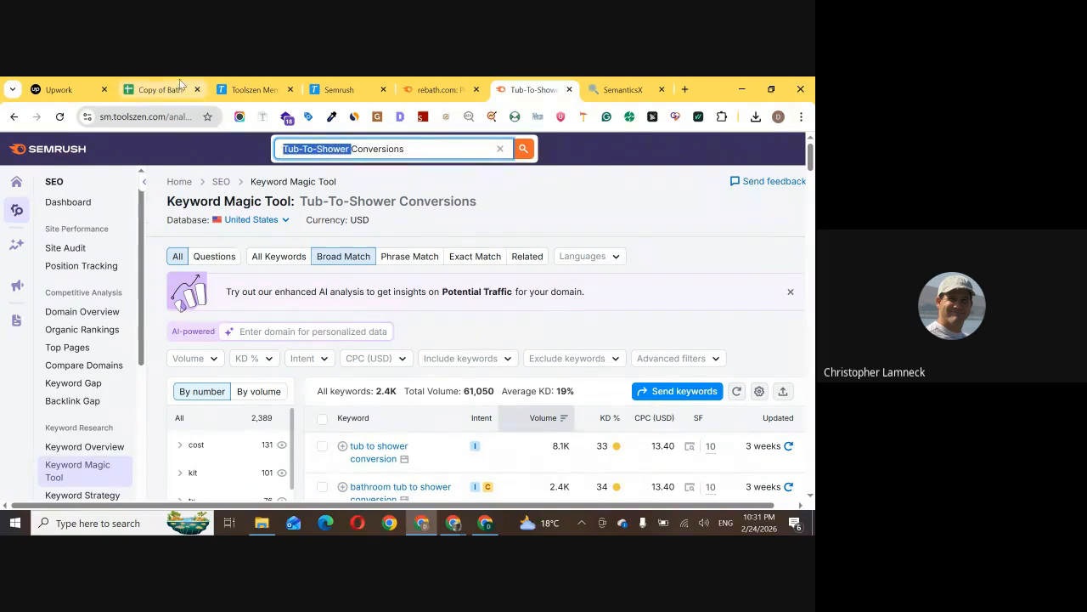
pyautogui.click(523, 188)
pyautogui.scroll(-5, 523, 190)
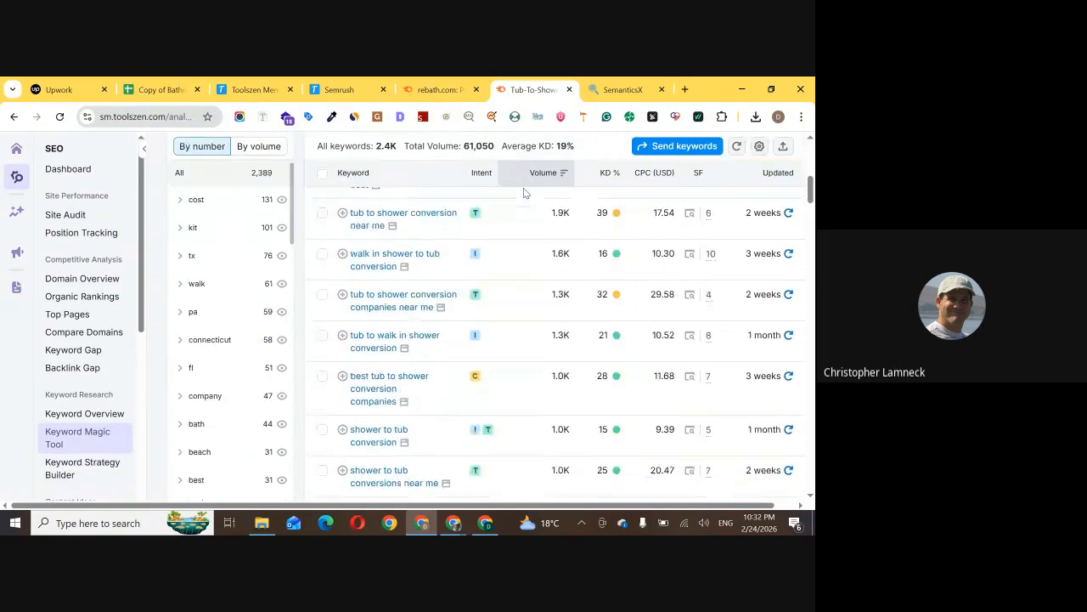
pyautogui.scroll(-1, 524, 188)
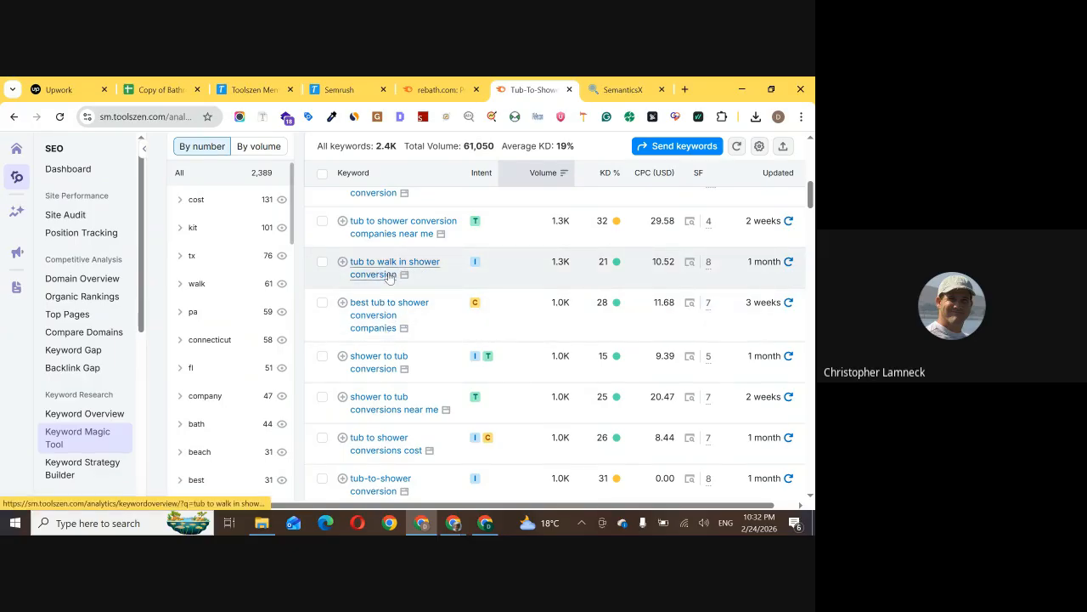
pyautogui.scroll(3, 389, 277)
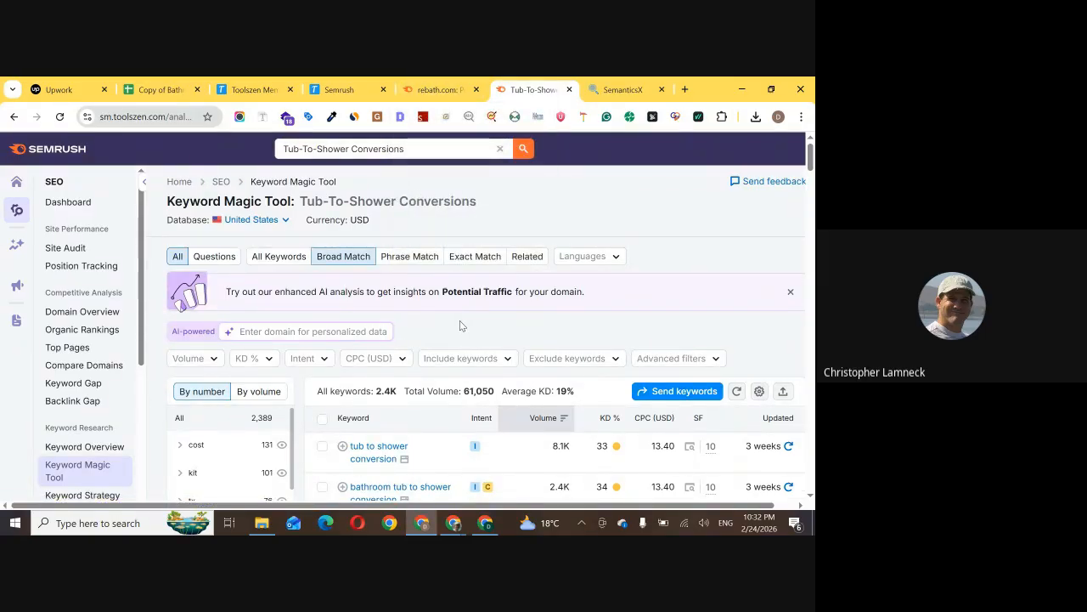
# Go back to the SEO Map sheet, switch to the Google Meet call and read through the participants' in-call messages
pyautogui.click(161, 89)
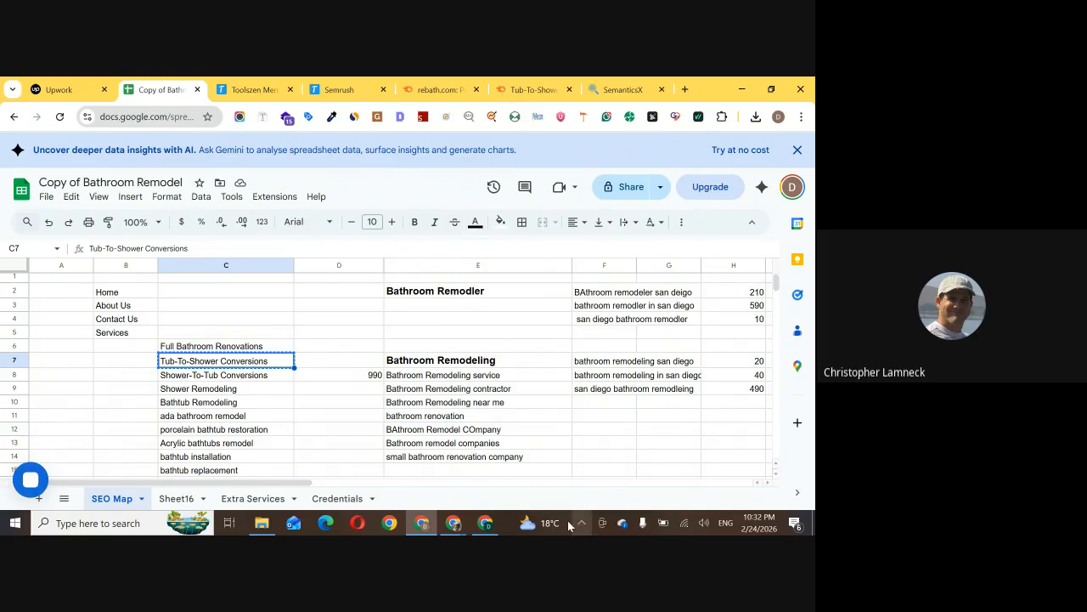
pyautogui.moveTo(453, 523)
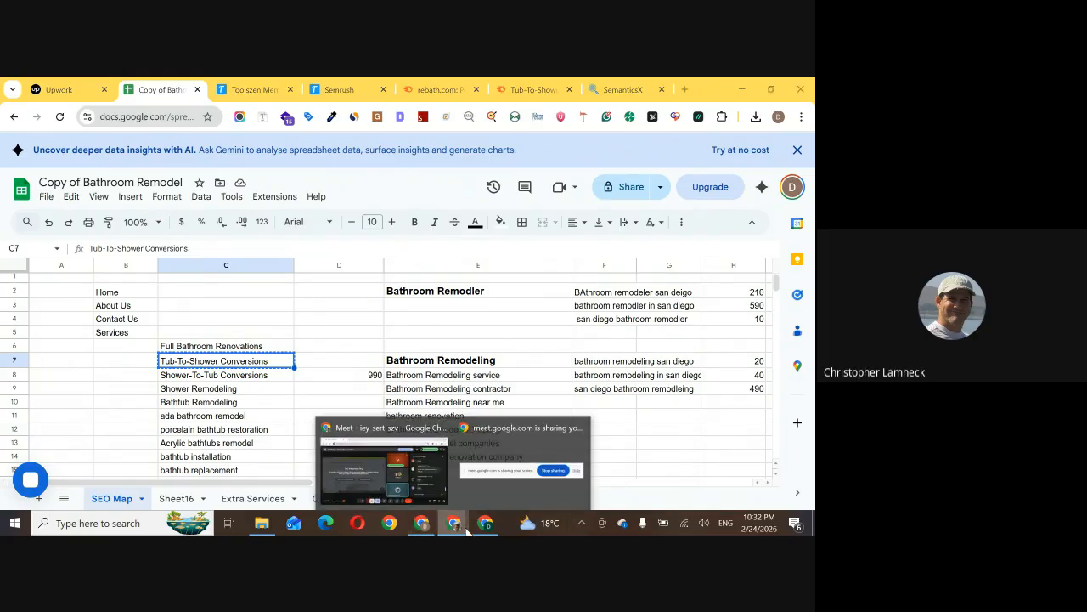
pyautogui.click(419, 483)
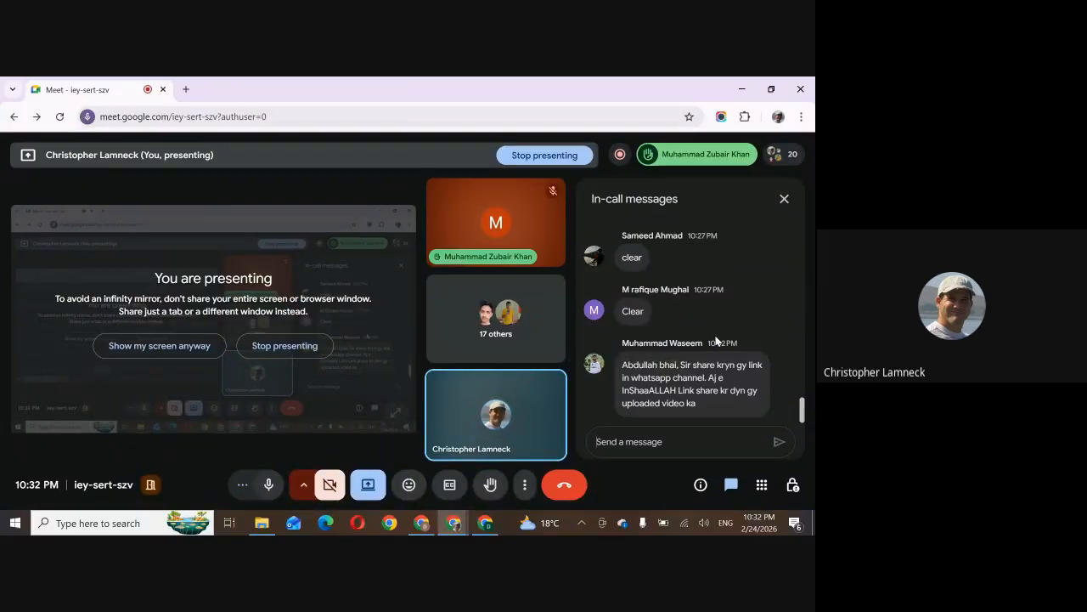
pyautogui.scroll(2, 715, 341)
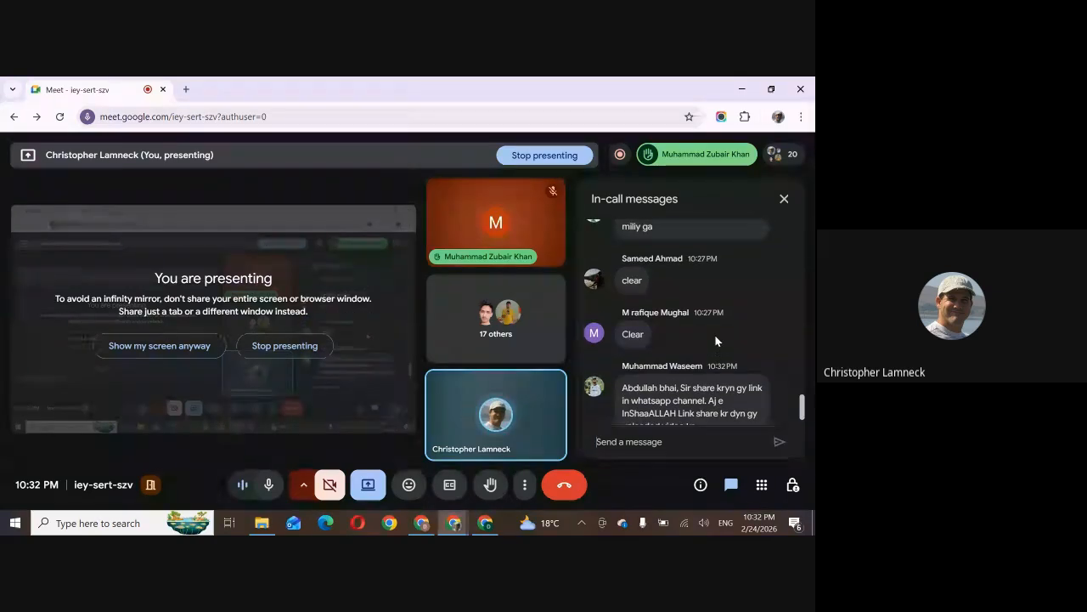
pyautogui.scroll(-1, 715, 340)
pyautogui.scroll(3, 716, 341)
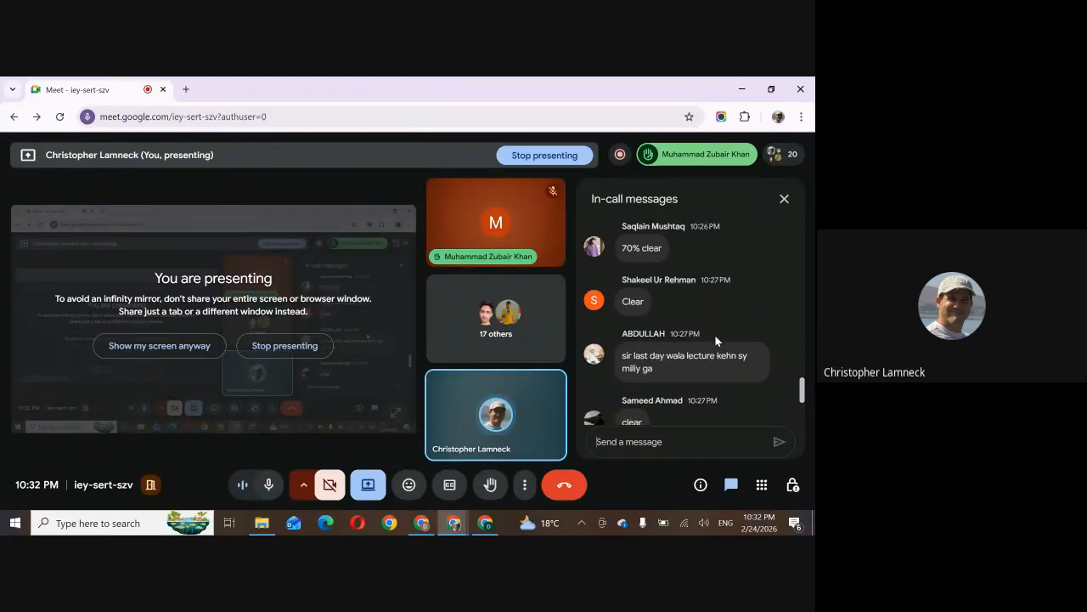
pyautogui.scroll(2, 716, 341)
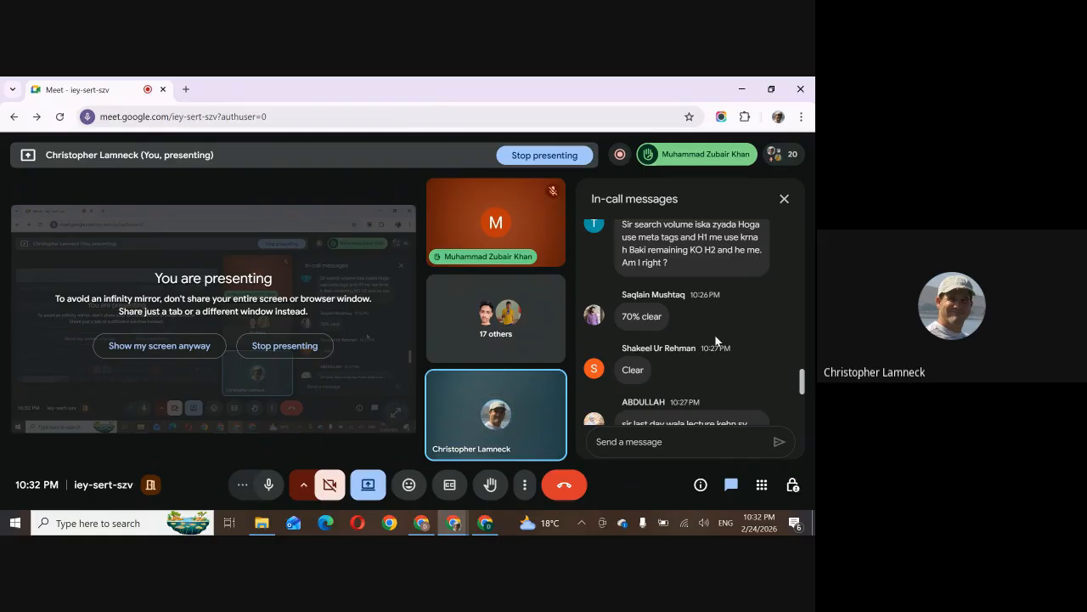
pyautogui.scroll(-3, 715, 341)
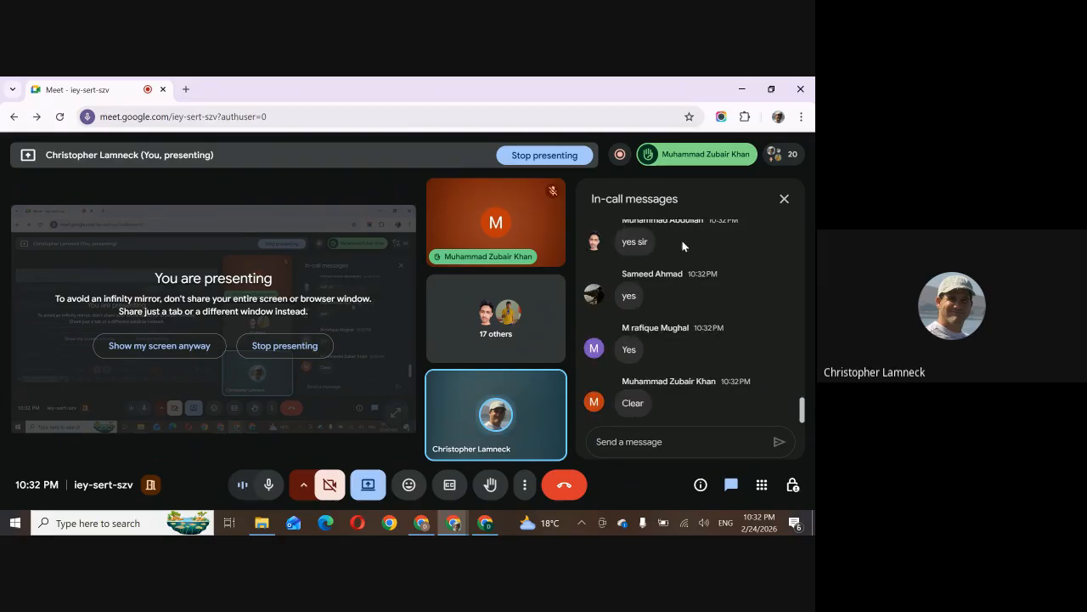
# Check the Meet call's recording details and bring up its recording controls
pyautogui.click(615, 158)
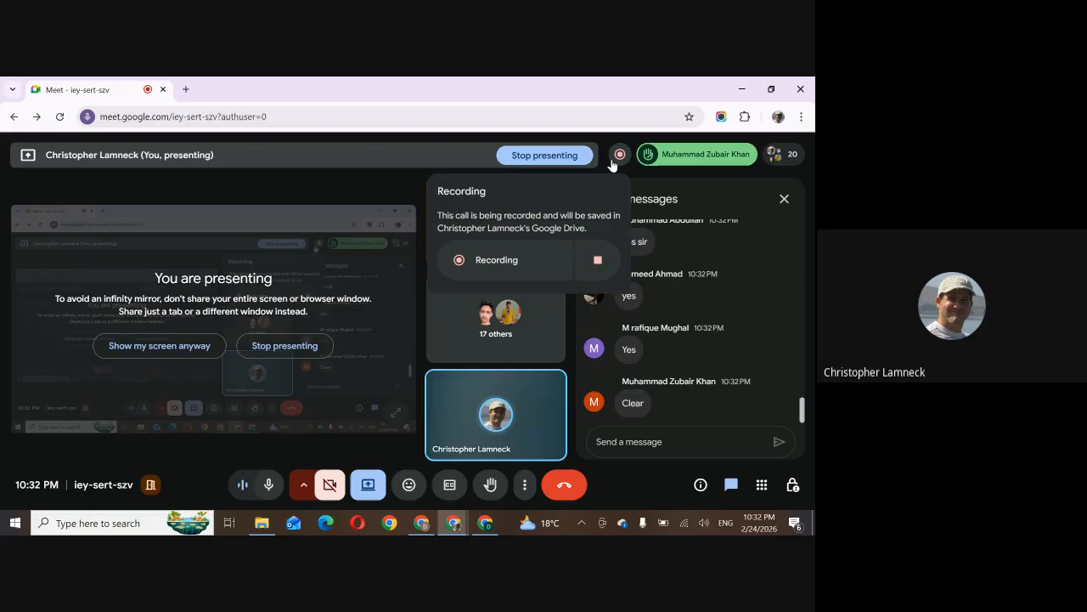
pyautogui.click(536, 263)
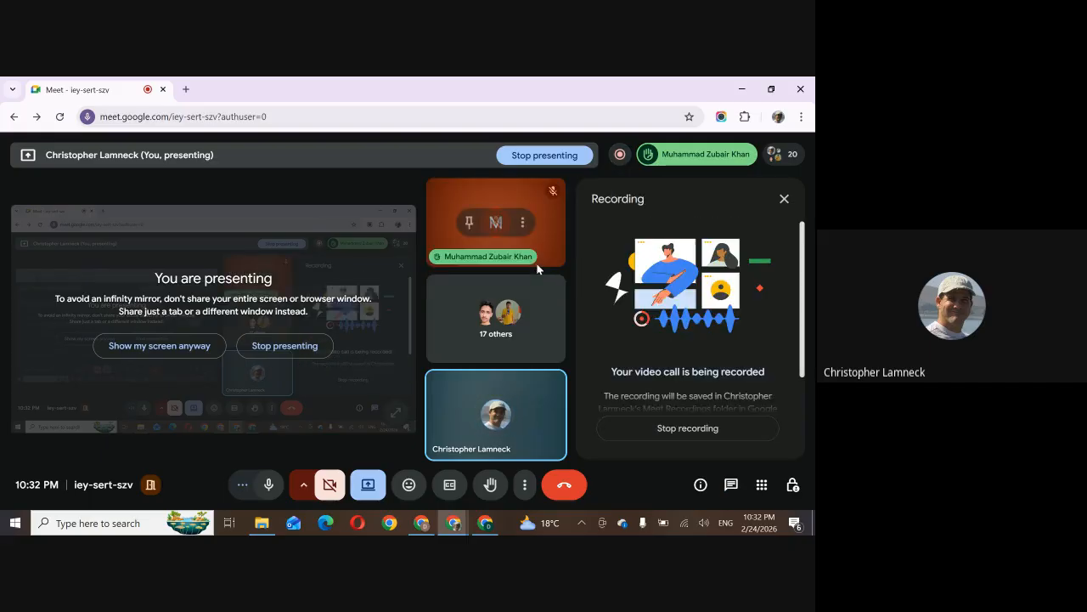
pyautogui.click(620, 155)
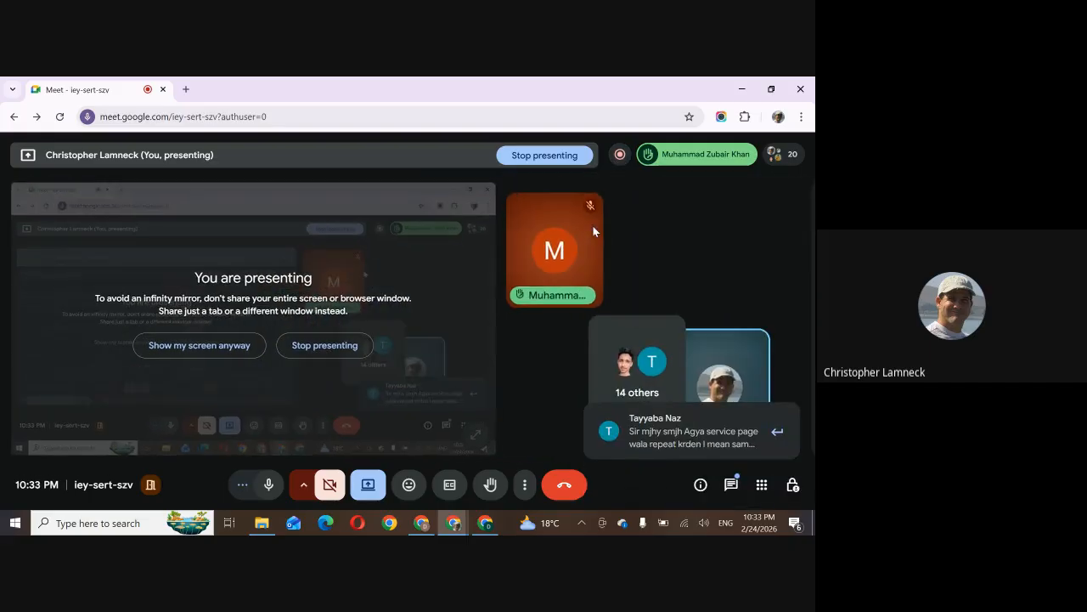
pyautogui.click(618, 160)
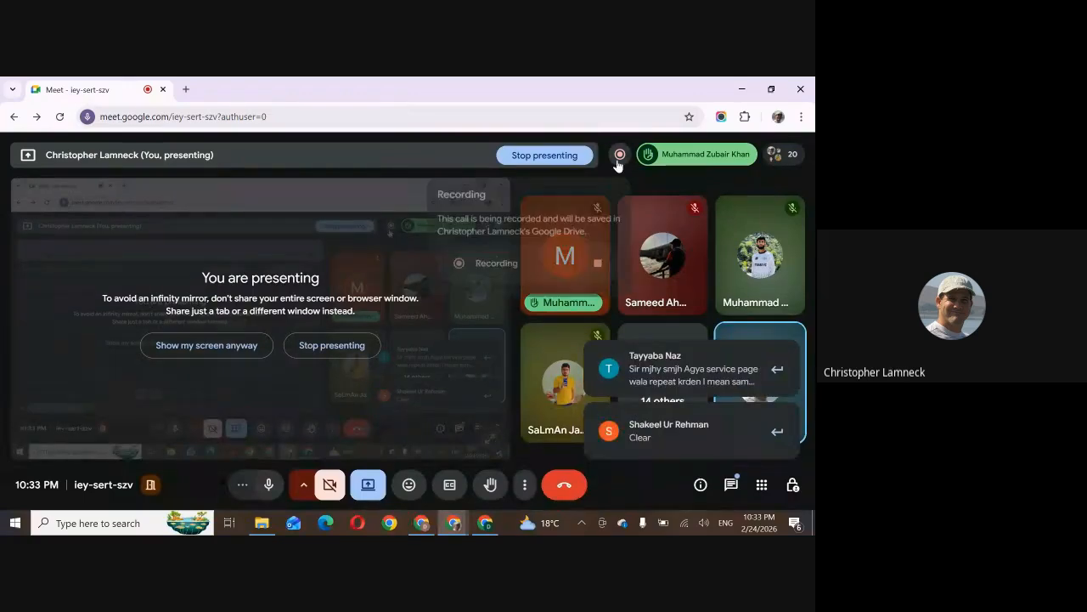